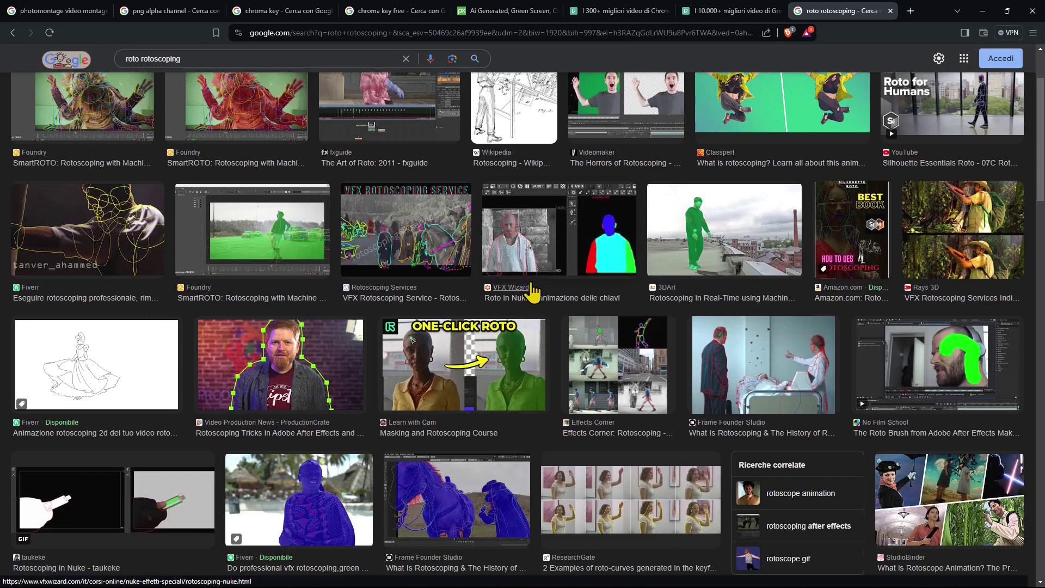
Look through the Google image results for roto rotoscoping to examine examples of masked and outlined subjects
{"action": "scroll", "coordinate": [530, 289], "scroll_direction": "down", "scroll_amount": 2}
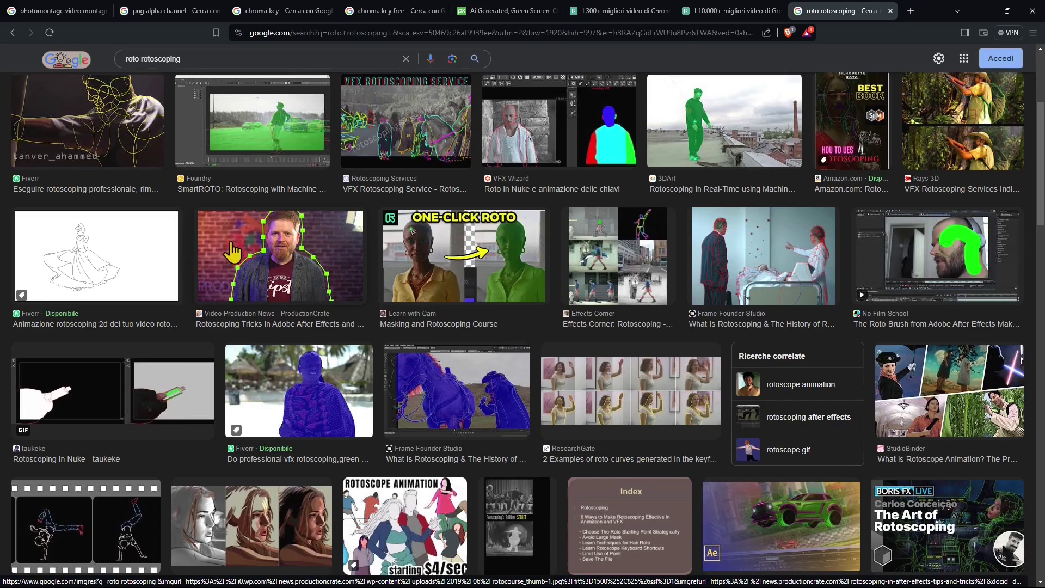
{"action": "scroll", "coordinate": [280, 450], "scroll_direction": "down", "scroll_amount": 3}
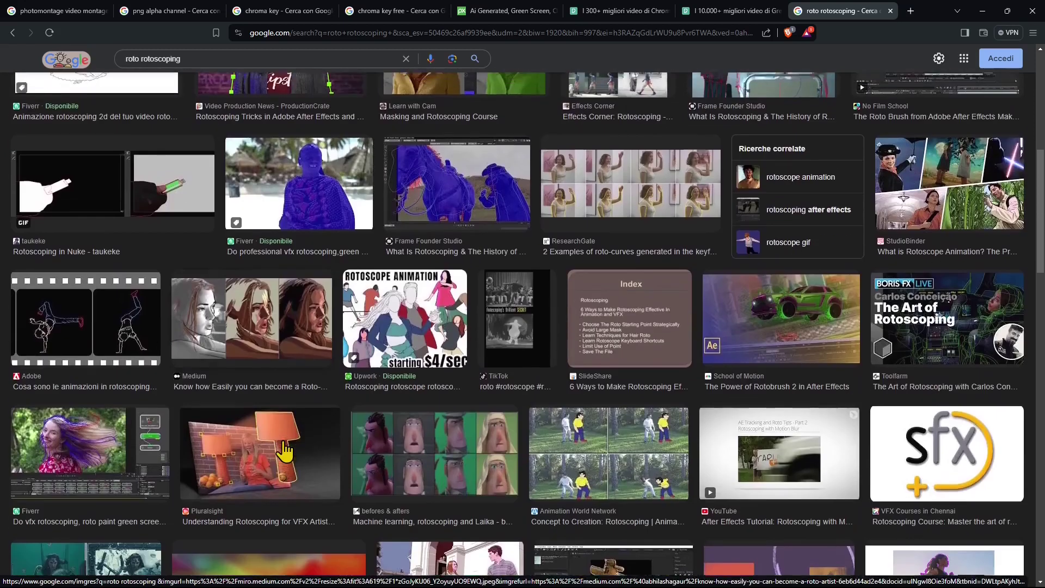
{"action": "scroll", "coordinate": [286, 449], "scroll_direction": "down", "scroll_amount": 1}
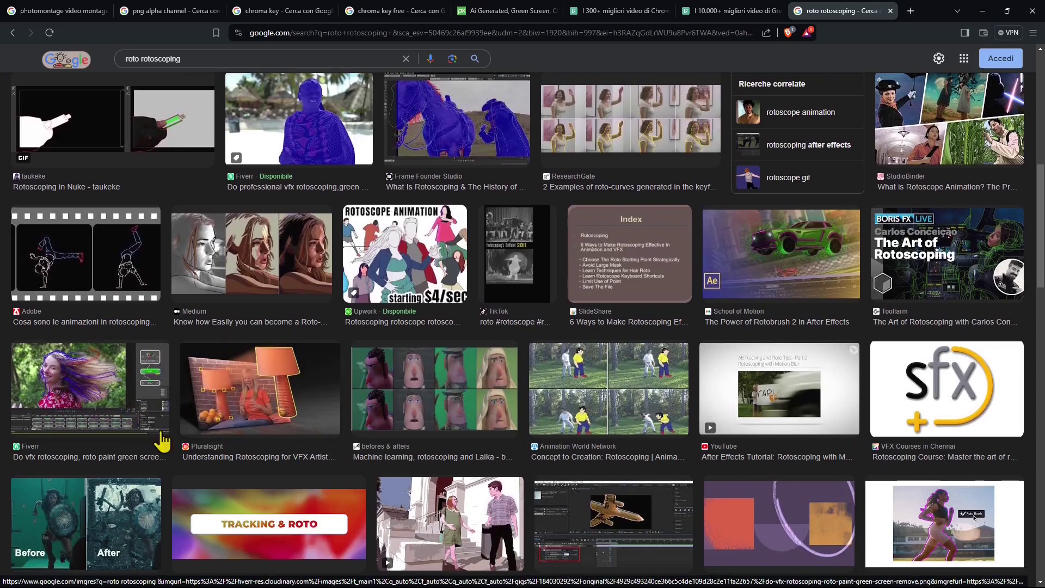
{"action": "scroll", "coordinate": [162, 442], "scroll_direction": "down", "scroll_amount": 6}
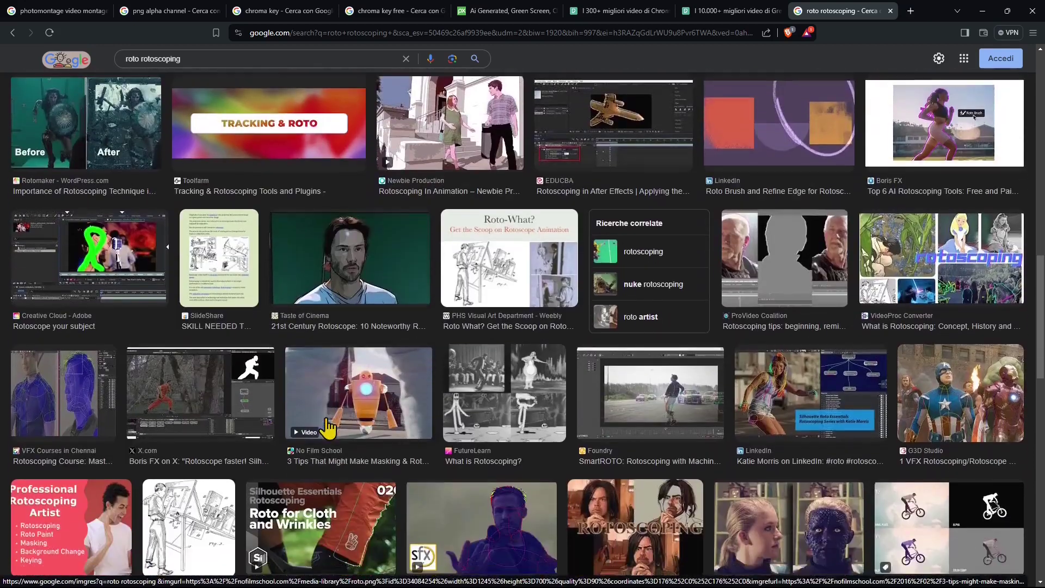
{"action": "scroll", "coordinate": [328, 428], "scroll_direction": "down", "scroll_amount": 5}
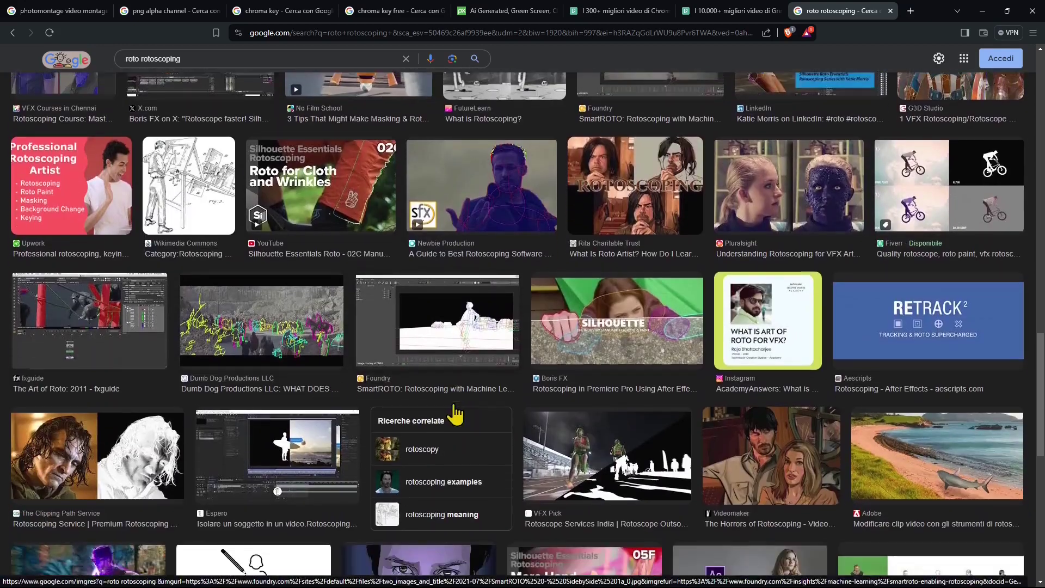
{"action": "scroll", "coordinate": [455, 404], "scroll_direction": "down", "scroll_amount": 2}
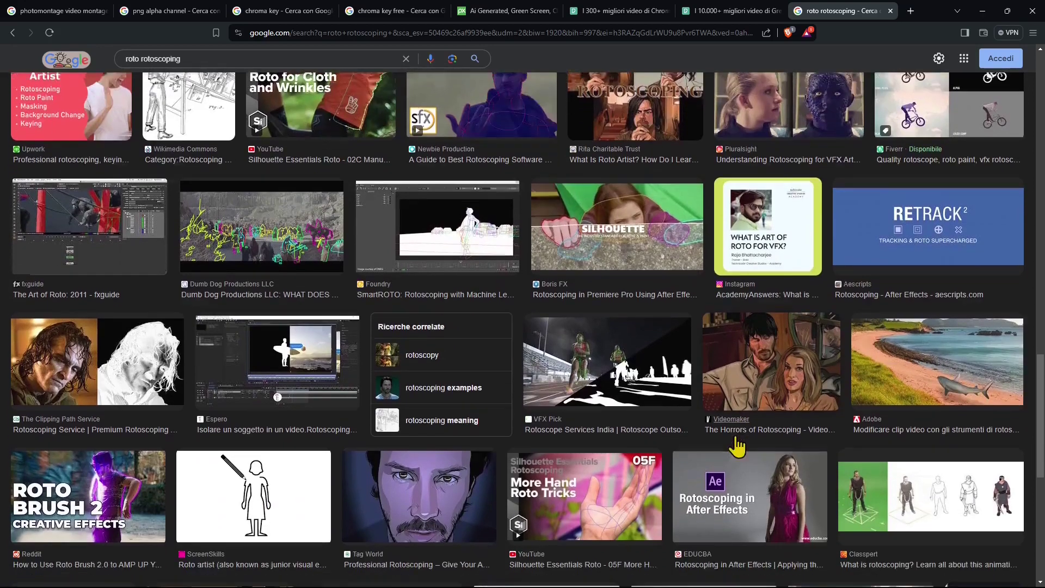
{"action": "scroll", "coordinate": [738, 445], "scroll_direction": "down", "scroll_amount": 2}
{"action": "scroll", "coordinate": [689, 460], "scroll_direction": "down", "scroll_amount": 2}
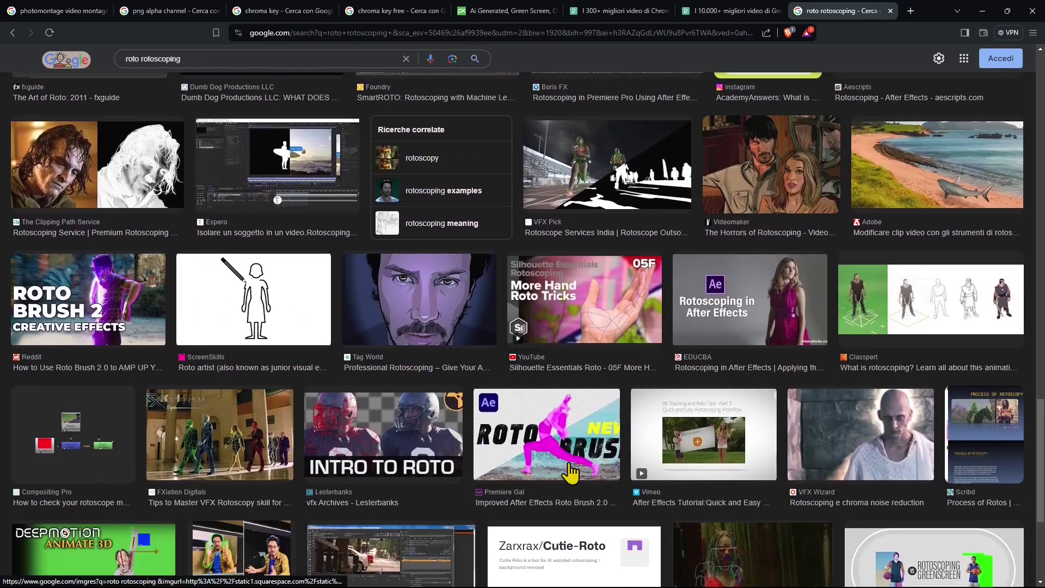
{"action": "scroll", "coordinate": [569, 473], "scroll_direction": "down", "scroll_amount": 2}
{"action": "scroll", "coordinate": [543, 473], "scroll_direction": "down", "scroll_amount": 2}
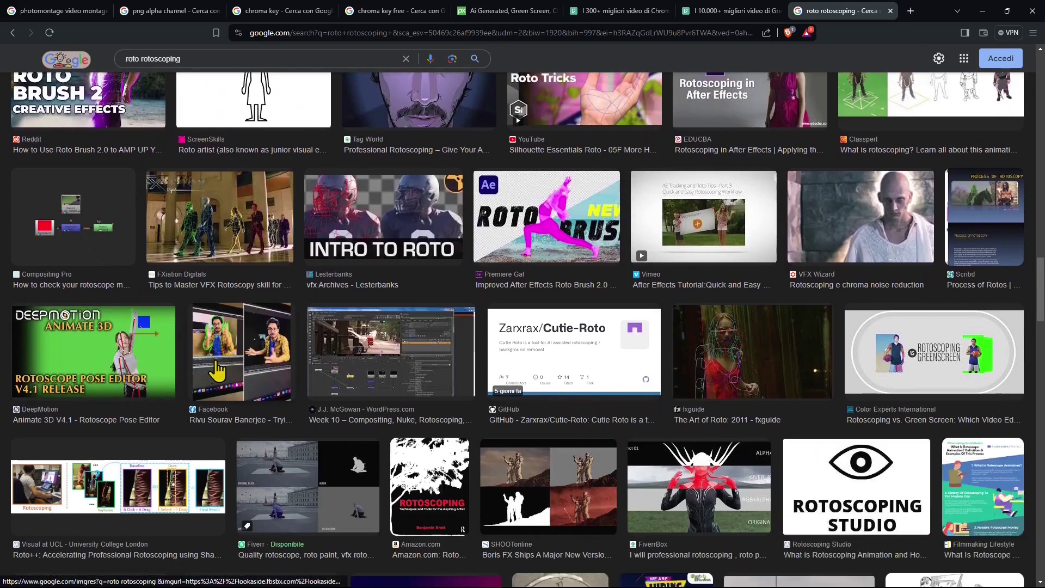
{"action": "scroll", "coordinate": [414, 428], "scroll_direction": "down", "scroll_amount": 2}
{"action": "scroll", "coordinate": [413, 428], "scroll_direction": "down", "scroll_amount": 4}
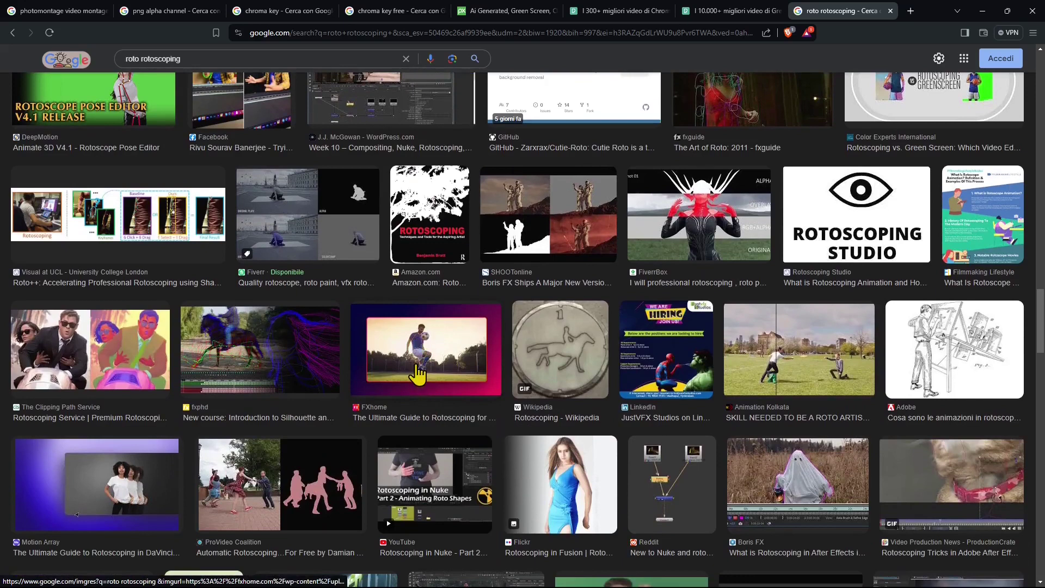
{"action": "scroll", "coordinate": [443, 448], "scroll_direction": "down", "scroll_amount": 3}
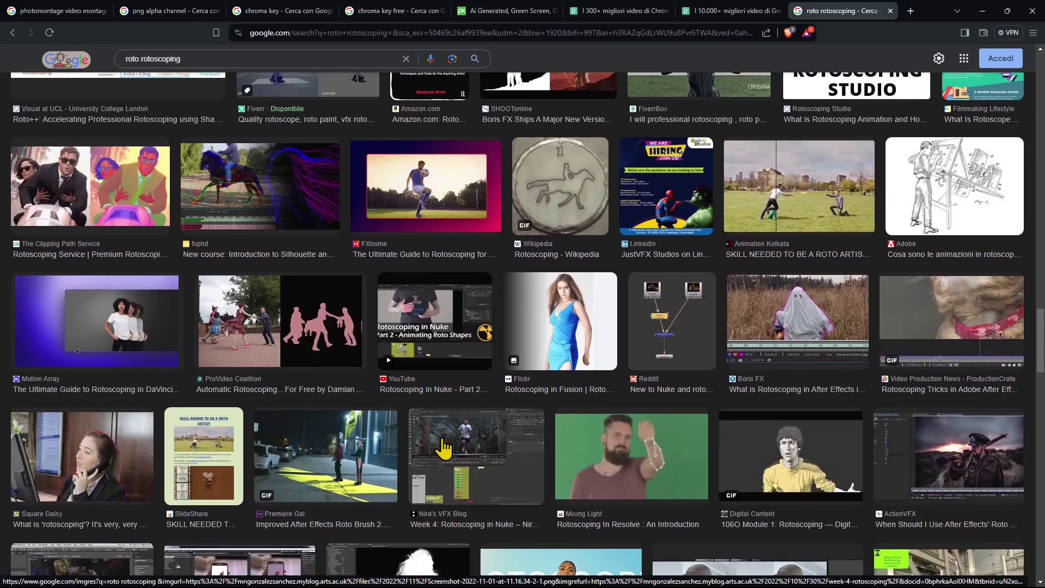
{"action": "scroll", "coordinate": [509, 450], "scroll_direction": "down", "scroll_amount": 2}
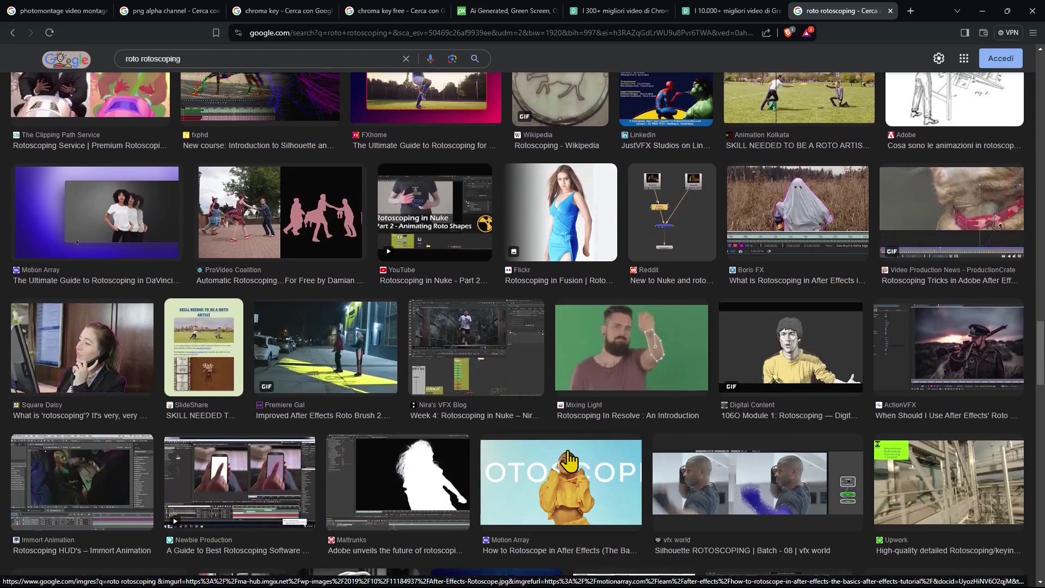
{"action": "scroll", "coordinate": [568, 460], "scroll_direction": "down", "scroll_amount": 2}
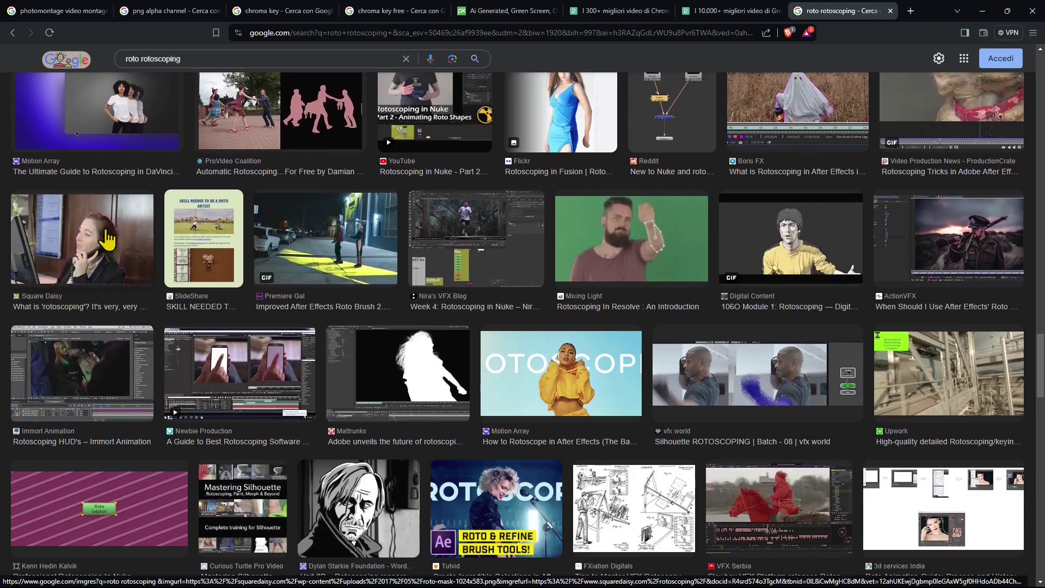
{"action": "scroll", "coordinate": [425, 481], "scroll_direction": "down", "scroll_amount": 10}
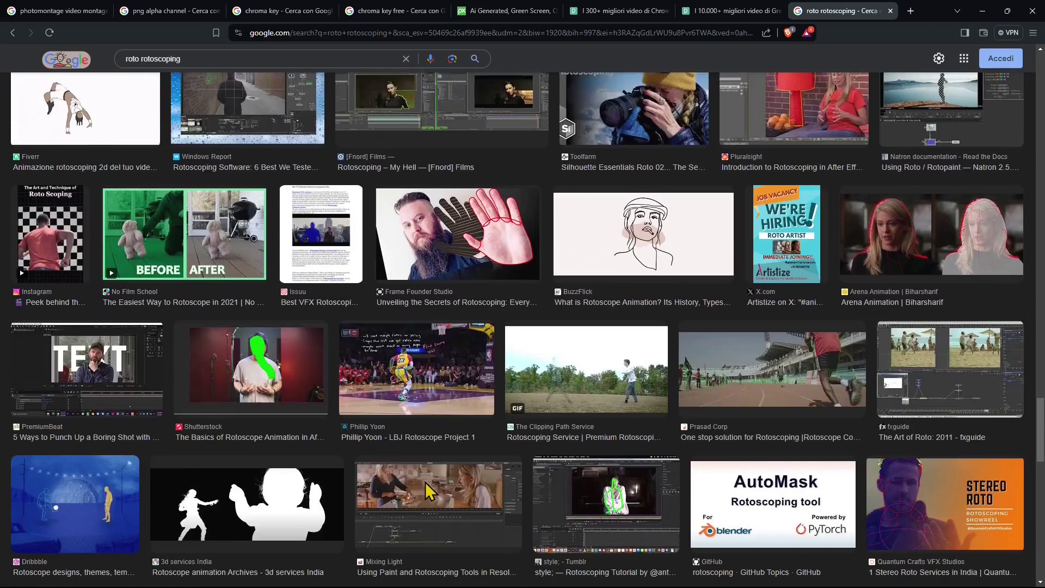
{"action": "scroll", "coordinate": [426, 483], "scroll_direction": "down", "scroll_amount": 5}
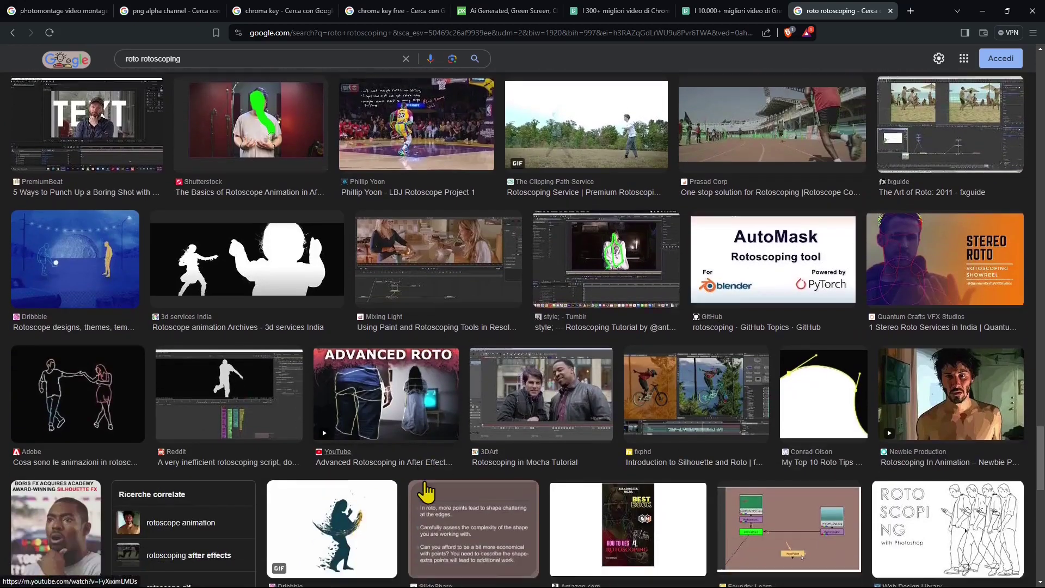
{"action": "scroll", "coordinate": [426, 492], "scroll_direction": "down", "scroll_amount": 9}
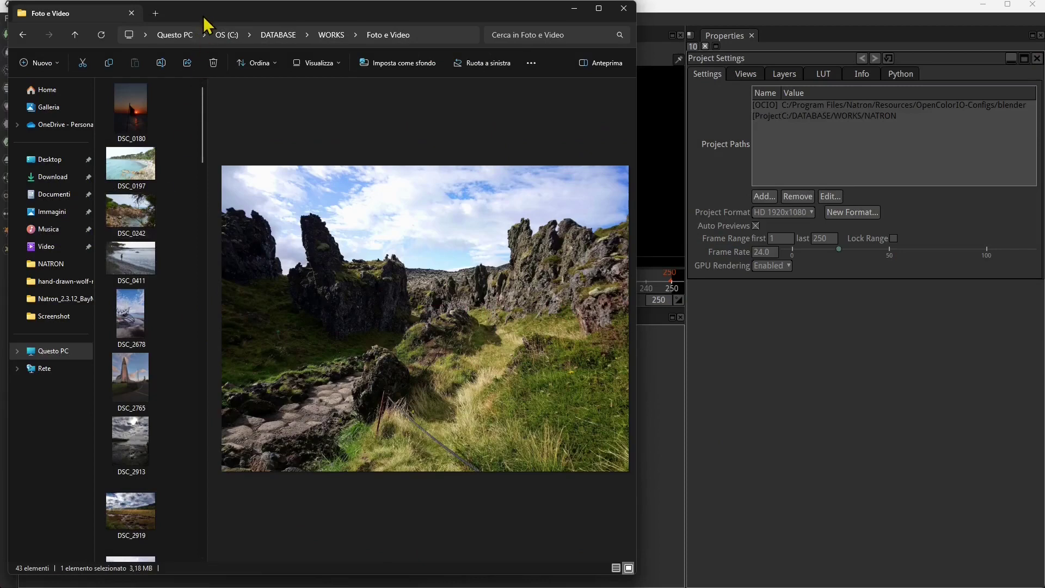
Import the photo DSC_3082 from the Foto e Video folder into Natron's node graph as a Read node above the viewer
{"action": "left_click_drag", "start_coordinate": [204, 22], "coordinate": [195, 24]}
{"action": "scroll", "coordinate": [143, 386], "scroll_direction": "down", "scroll_amount": 5}
{"action": "scroll", "coordinate": [162, 451], "scroll_direction": "down", "scroll_amount": 5}
{"action": "scroll", "coordinate": [157, 468], "scroll_direction": "up", "scroll_amount": 10}
{"action": "scroll", "coordinate": [156, 481], "scroll_direction": "up", "scroll_amount": 5}
{"action": "scroll", "coordinate": [162, 430], "scroll_direction": "down", "scroll_amount": 5}
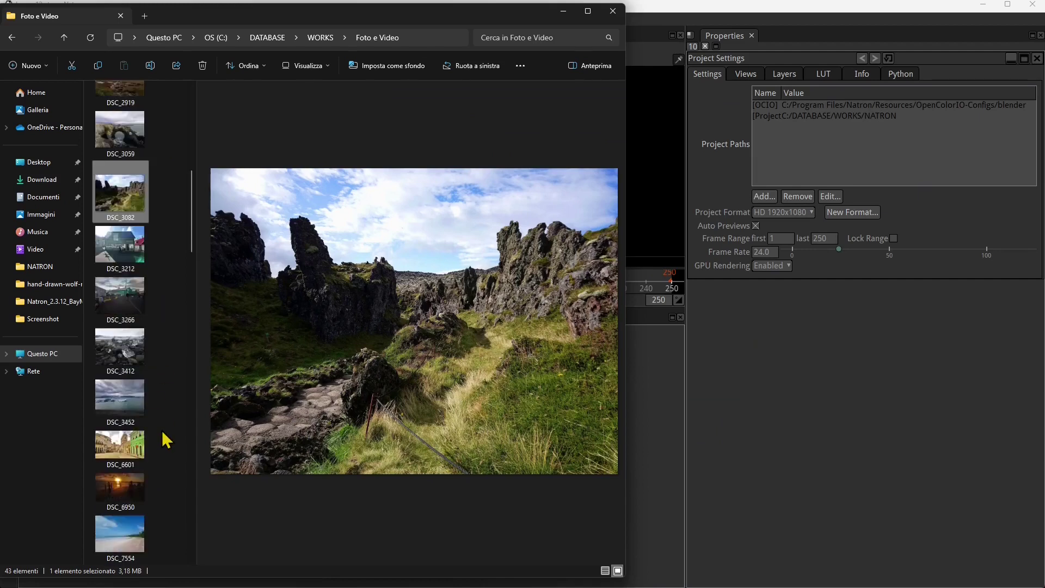
{"action": "left_click_drag", "start_coordinate": [400, 24], "coordinate": [832, 86]}
{"action": "left_click_drag", "start_coordinate": [561, 256], "coordinate": [277, 384]}
{"action": "left_click_drag", "start_coordinate": [382, 512], "coordinate": [360, 524]}
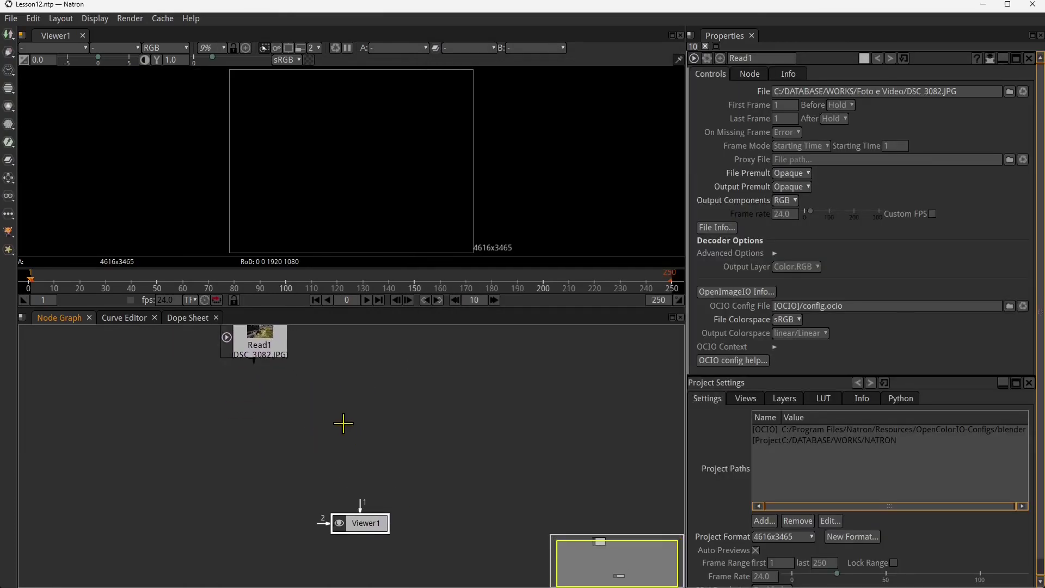
Add a Merge node with its B input fed by the DSC_3082.JPG Read node
{"action": "left_click_drag", "start_coordinate": [346, 423], "coordinate": [354, 455]}
{"action": "left_click", "coordinate": [279, 373]}
{"action": "key", "text": "m"}
{"action": "mouse_move", "coordinate": [270, 375]}
{"action": "left_mouse_down"}
{"action": "mouse_move", "coordinate": [338, 464]}
{"action": "mouse_move", "coordinate": [369, 455]}
{"action": "mouse_move", "coordinate": [355, 416]}
{"action": "mouse_move", "coordinate": [305, 383]}
{"action": "mouse_move", "coordinate": [272, 389]}
{"action": "left_mouse_up"}
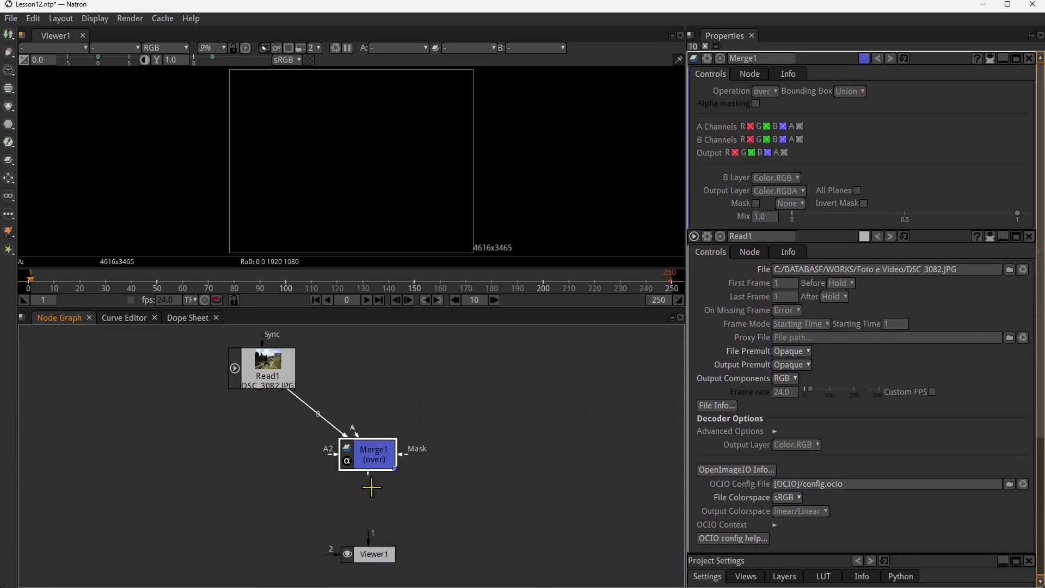
Connect input 1 of Viewer1 to the Merge1 output to display the landscape photo
{"action": "left_click_drag", "start_coordinate": [366, 469], "coordinate": [356, 441]}
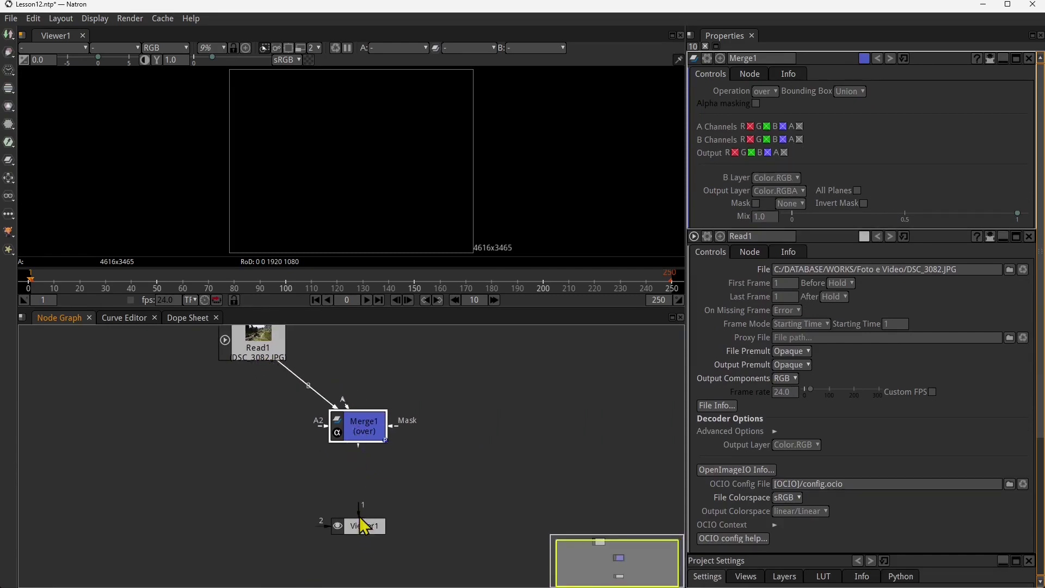
{"action": "left_click_drag", "start_coordinate": [356, 518], "coordinate": [360, 449]}
{"action": "left_click_drag", "start_coordinate": [364, 528], "coordinate": [363, 526]}
{"action": "left_click_drag", "start_coordinate": [357, 426], "coordinate": [353, 446]}
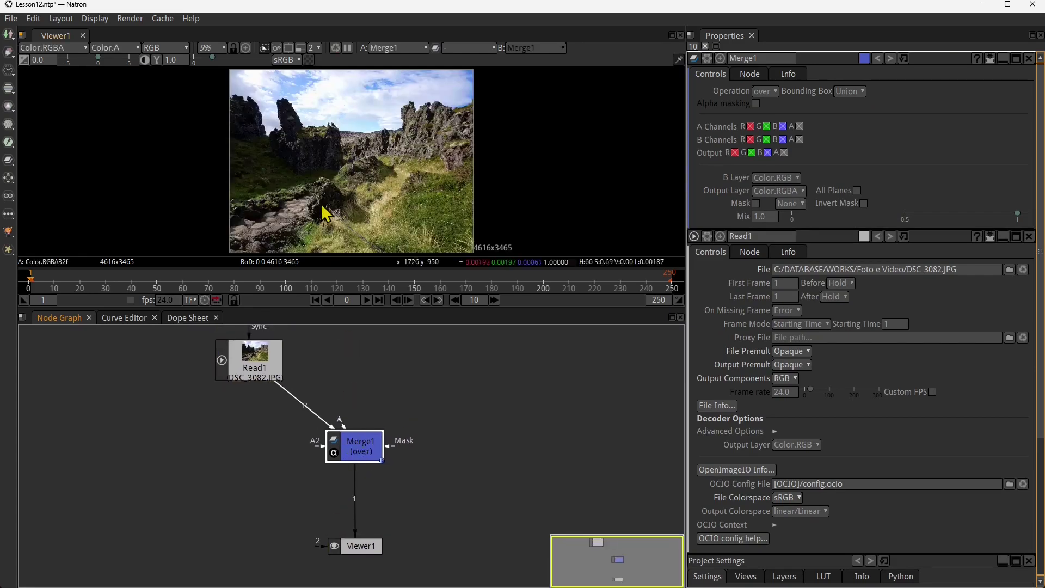
{"action": "scroll", "coordinate": [321, 202], "scroll_direction": "down", "scroll_amount": 1}
{"action": "scroll", "coordinate": [325, 210], "scroll_direction": "up", "scroll_amount": 1}
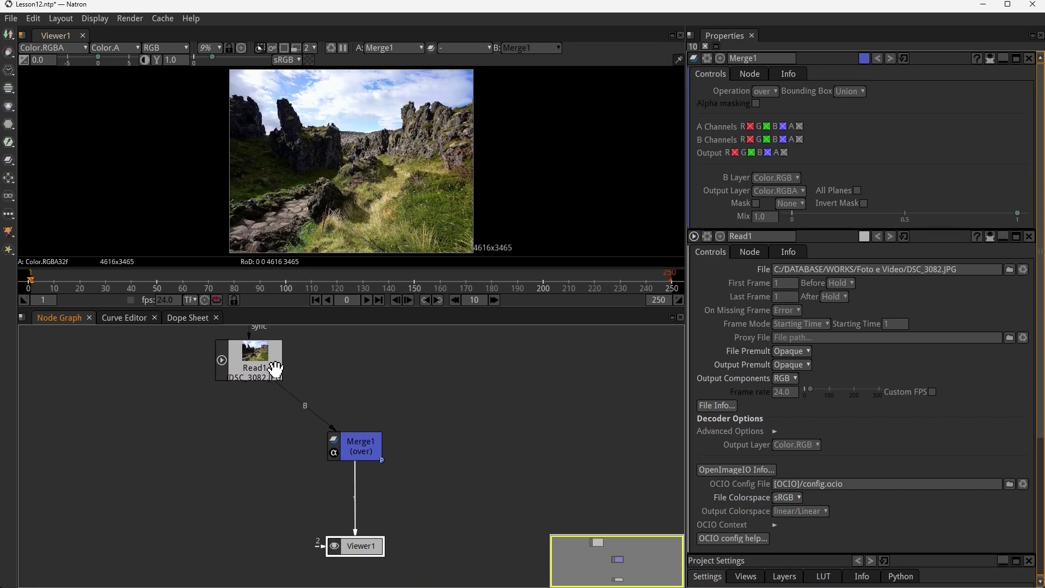
Make room below Merge1 and insert a Reformat node between it and Viewer1
{"action": "left_click_drag", "start_coordinate": [272, 364], "coordinate": [249, 356]}
{"action": "left_click_drag", "start_coordinate": [356, 449], "coordinate": [344, 430]}
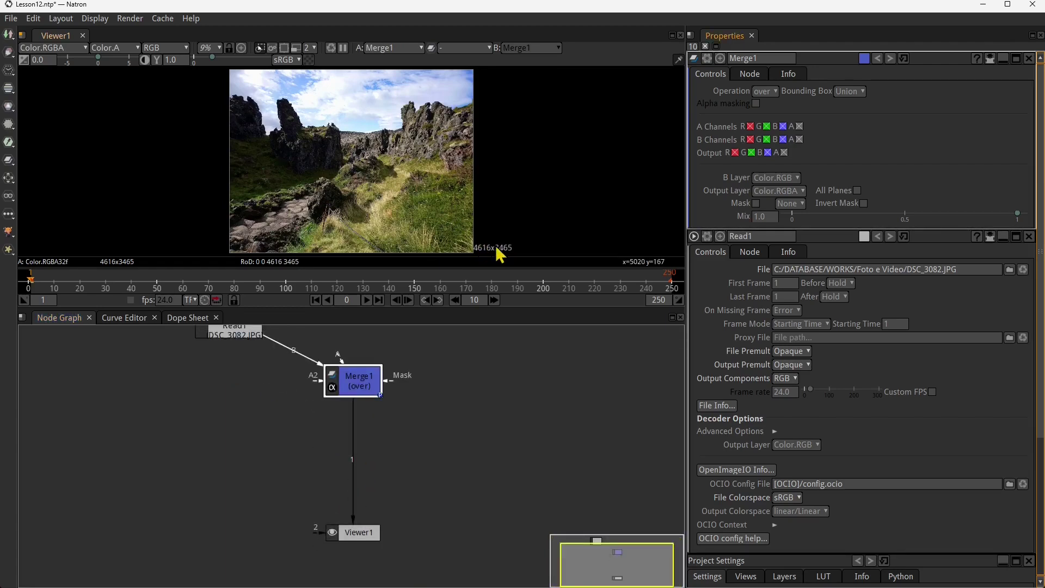
{"action": "key", "text": "Tab"}
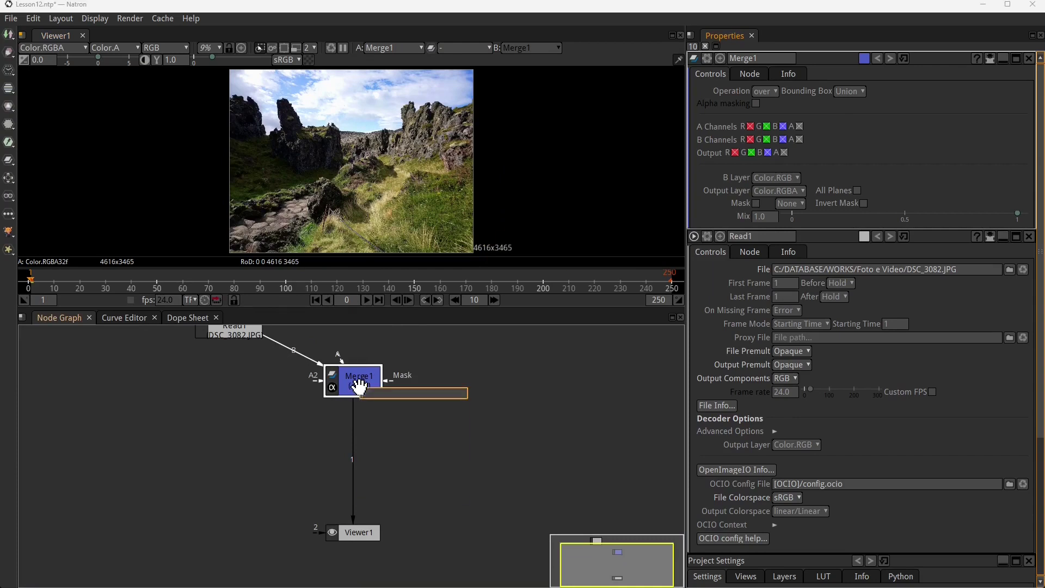
{"action": "type", "text": "reforma"}
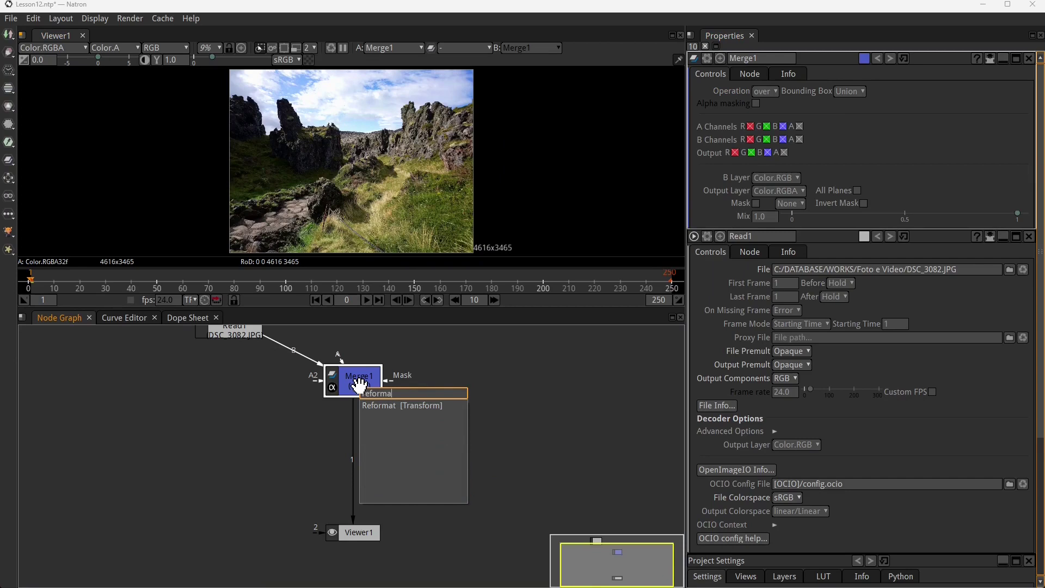
{"action": "left_click", "coordinate": [393, 415]}
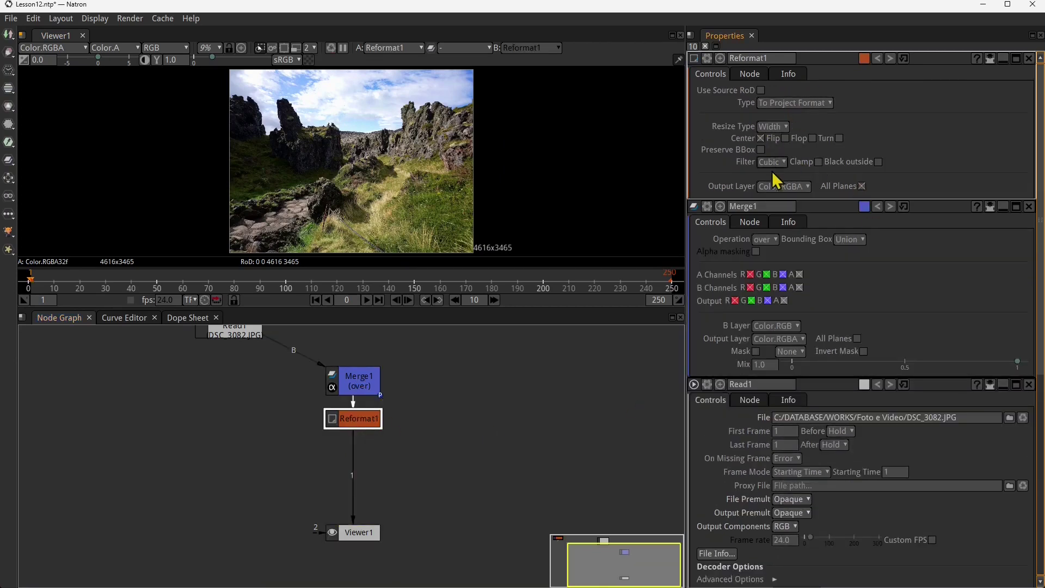
{"action": "left_click", "coordinate": [773, 105]}
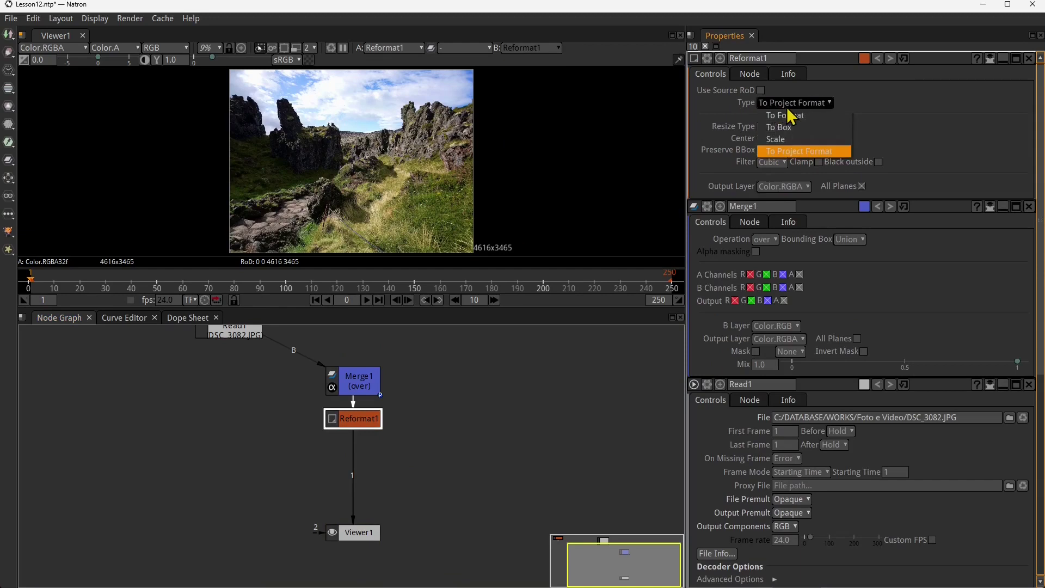
{"action": "left_click", "coordinate": [746, 60]}
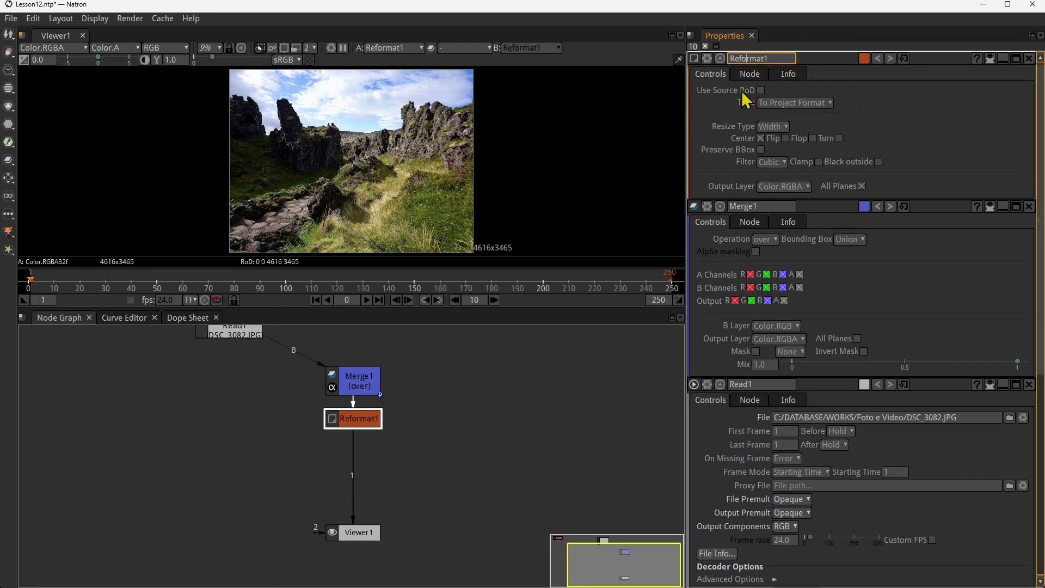
{"action": "left_click", "coordinate": [772, 126]}
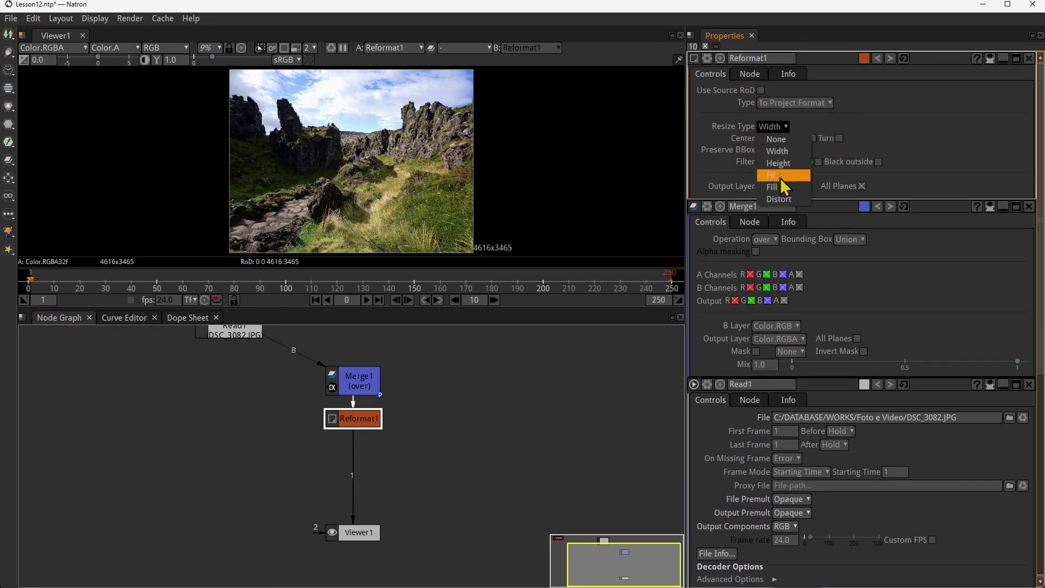
{"action": "left_click", "coordinate": [849, 137]}
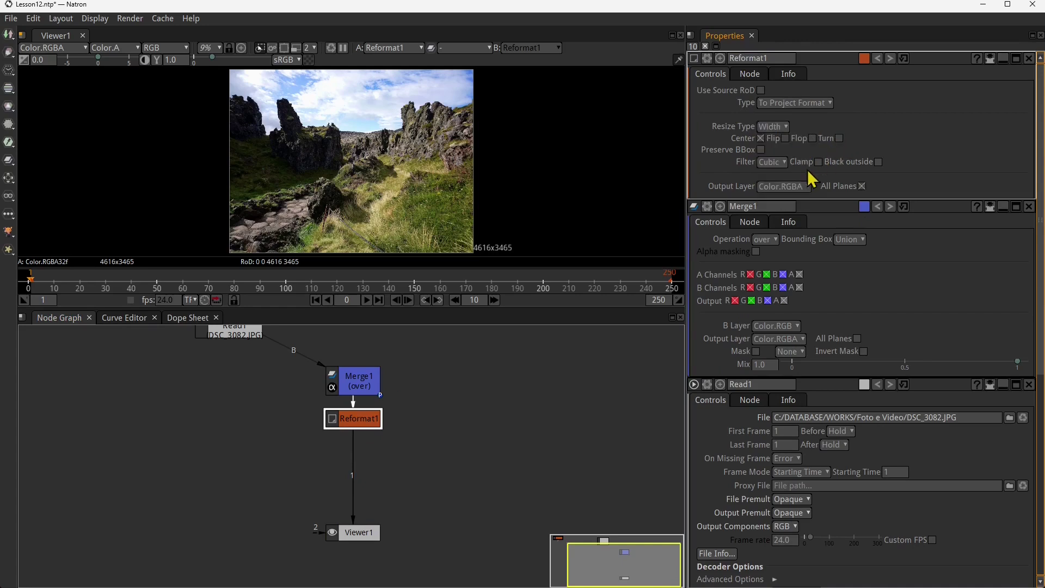
Set the Reformat node's type to To Format and its format to HD 1920x1080
{"action": "left_click", "coordinate": [784, 103]}
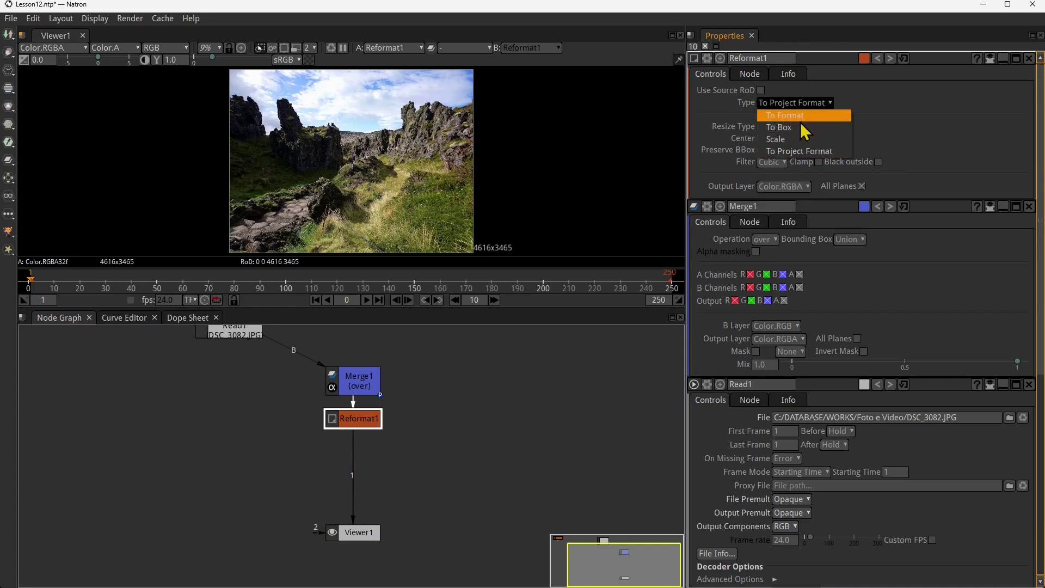
{"action": "left_click", "coordinate": [802, 116]}
{"action": "left_click", "coordinate": [799, 116]}
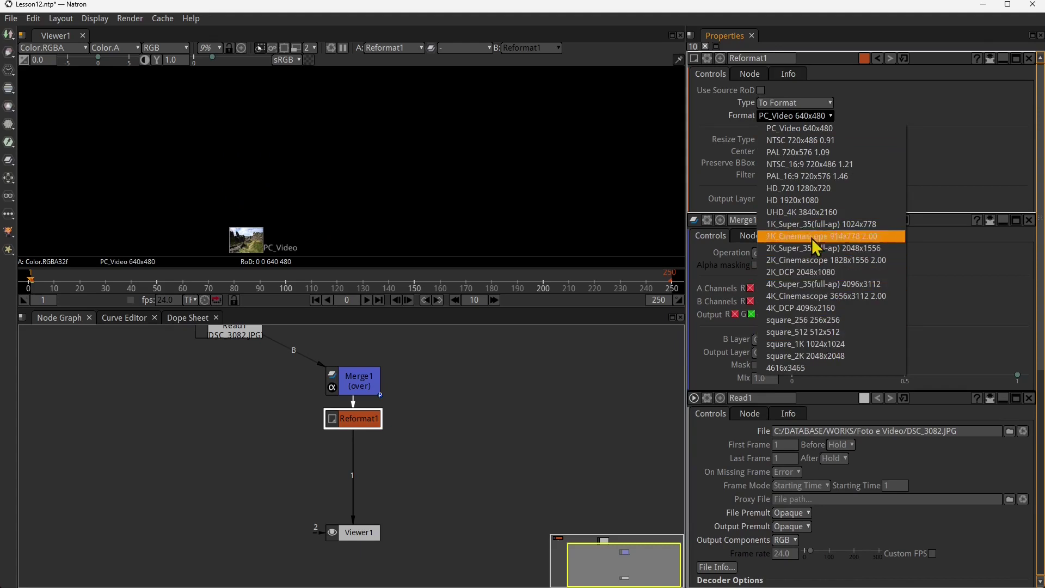
{"action": "left_click", "coordinate": [796, 201]}
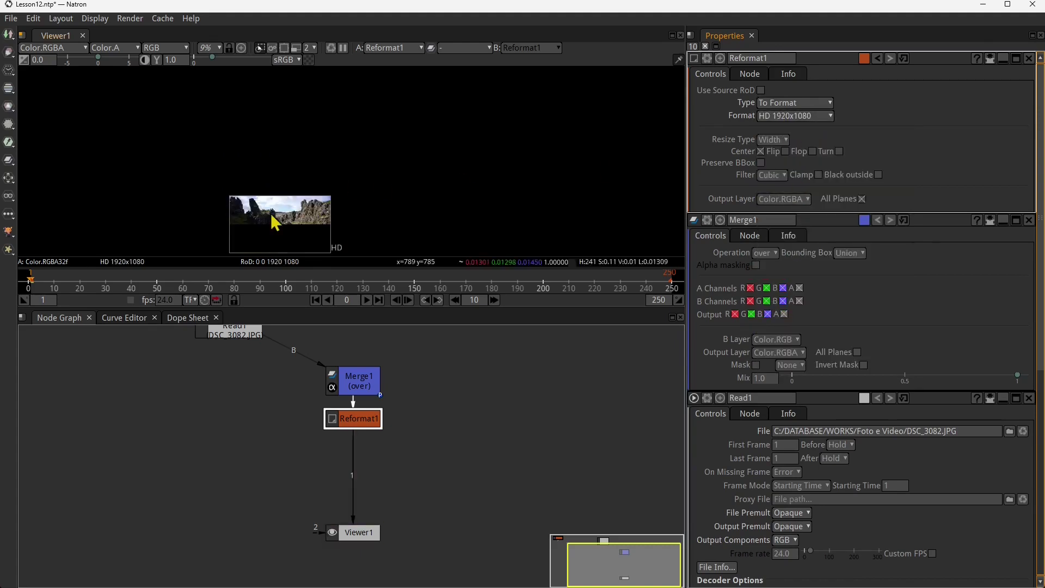
{"action": "scroll", "coordinate": [275, 223], "scroll_direction": "up", "scroll_amount": 8}
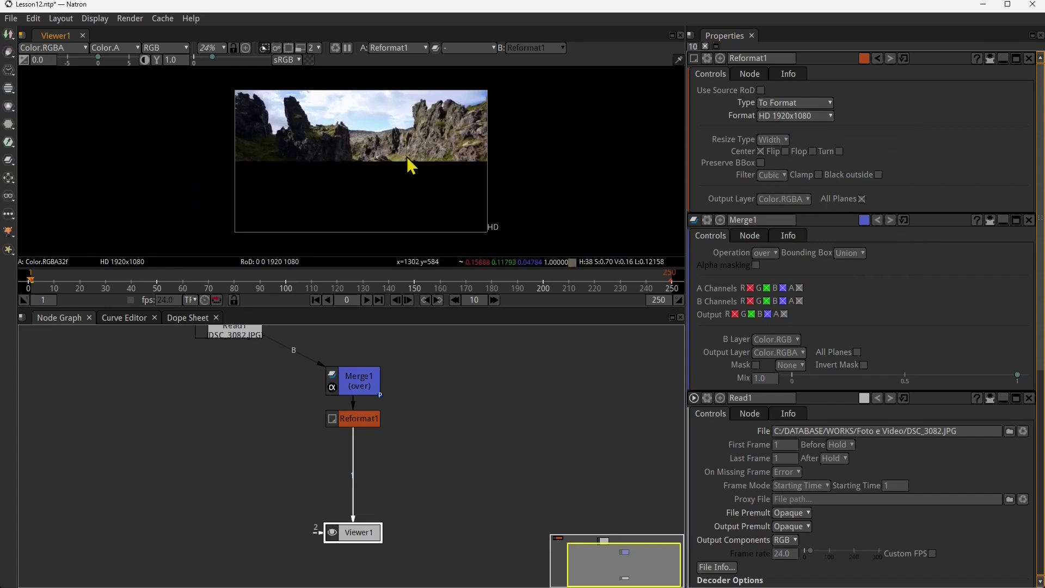
{"action": "left_click_drag", "start_coordinate": [407, 155], "coordinate": [403, 163]}
Move the Reformat1 node down so it sits about midway between Merge1 and Viewer1
{"action": "left_click", "coordinate": [365, 386]}
{"action": "left_click_drag", "start_coordinate": [356, 419], "coordinate": [356, 457]}
{"action": "left_click", "coordinate": [367, 385]}
{"action": "left_click", "coordinate": [357, 515]}
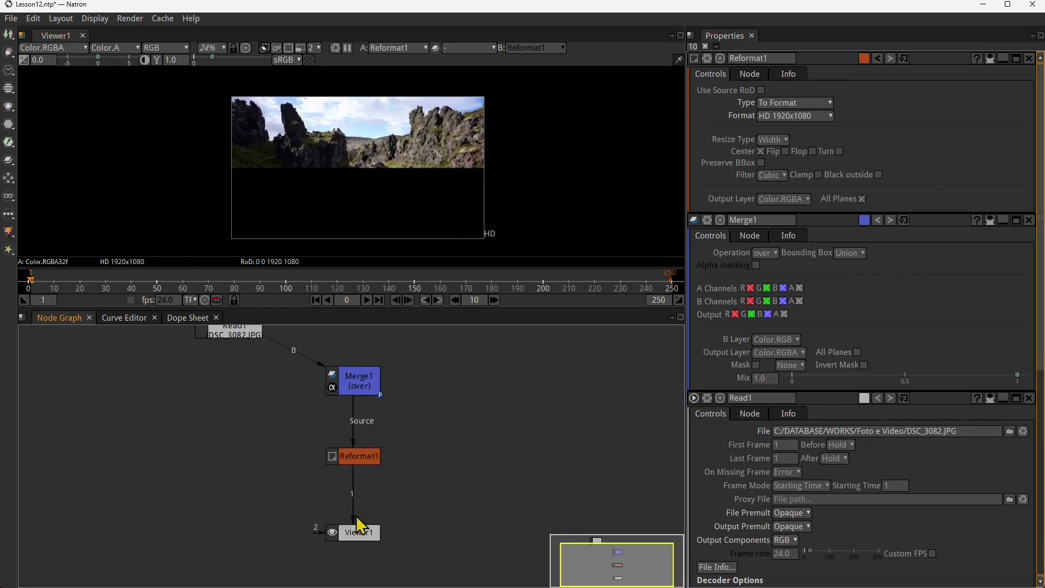
{"action": "left_click_drag", "start_coordinate": [354, 518], "coordinate": [357, 531]}
{"action": "left_click", "coordinate": [414, 159]}
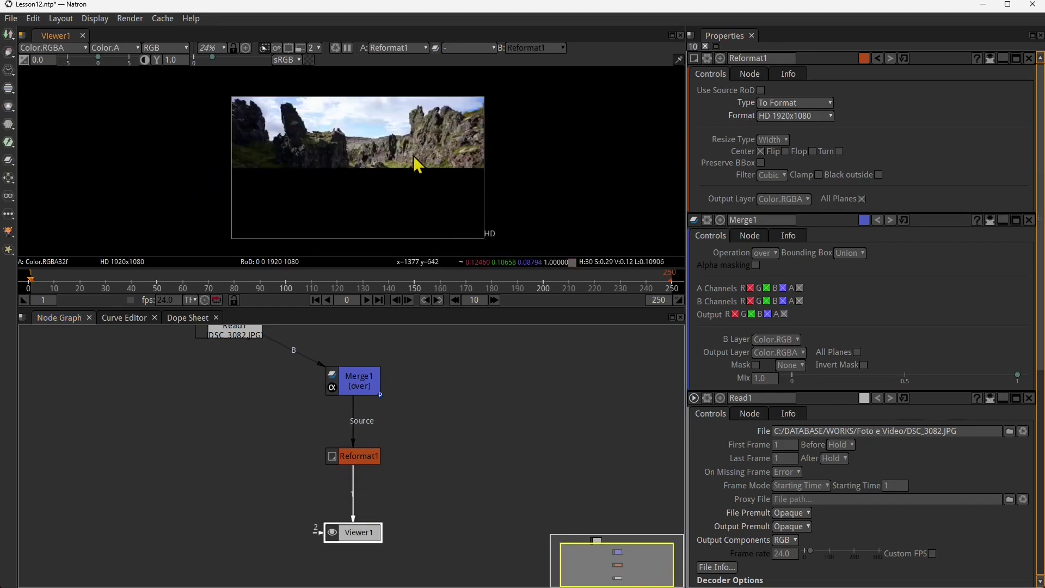
Try the Height, Width and Fit resize types on the Reformat1 node
{"action": "left_click", "coordinate": [774, 144]}
{"action": "left_click", "coordinate": [783, 179]}
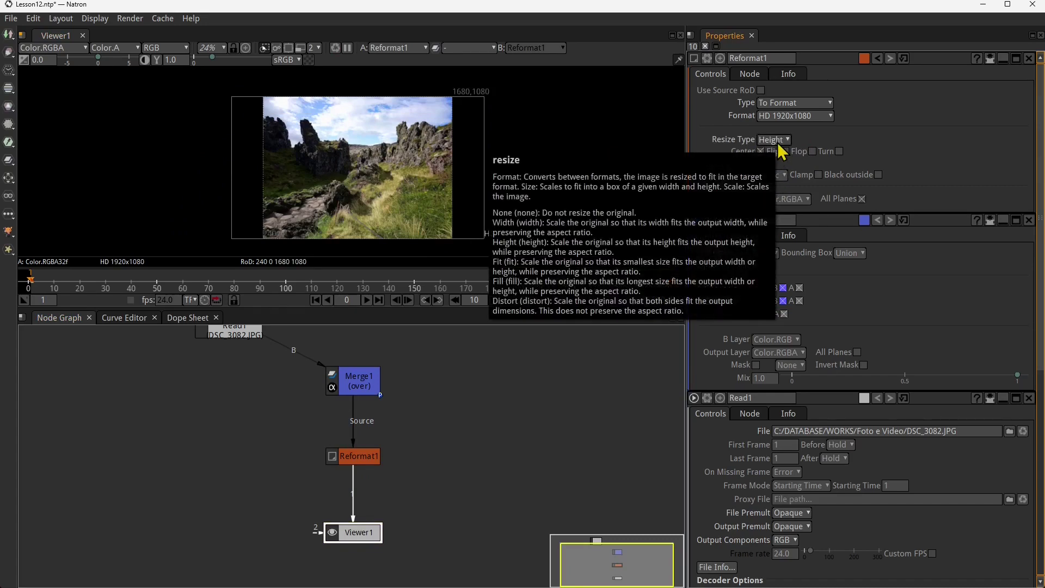
{"action": "left_click", "coordinate": [778, 140]}
{"action": "left_click", "coordinate": [780, 152]}
{"action": "left_click", "coordinate": [774, 141]}
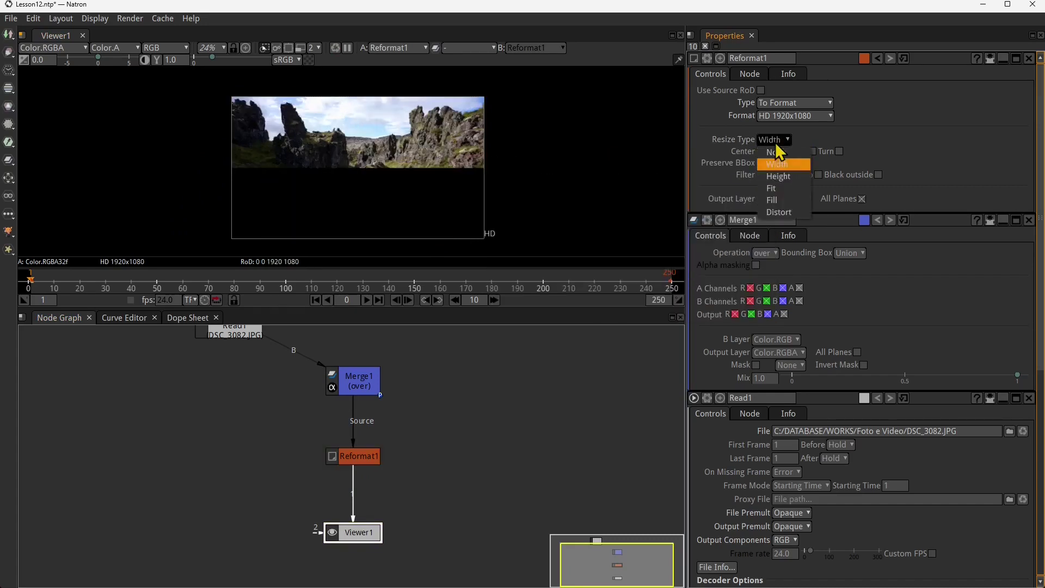
{"action": "left_click", "coordinate": [778, 163]}
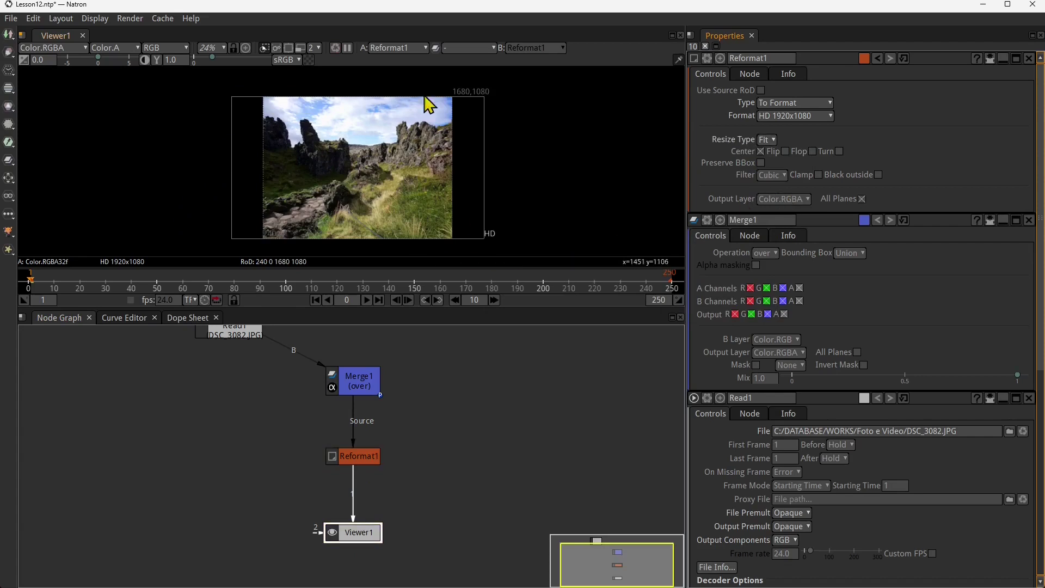
Try the Fill resize type on Reformat1 with Center switched off, and toggle its Turn option
{"action": "left_click", "coordinate": [766, 140]}
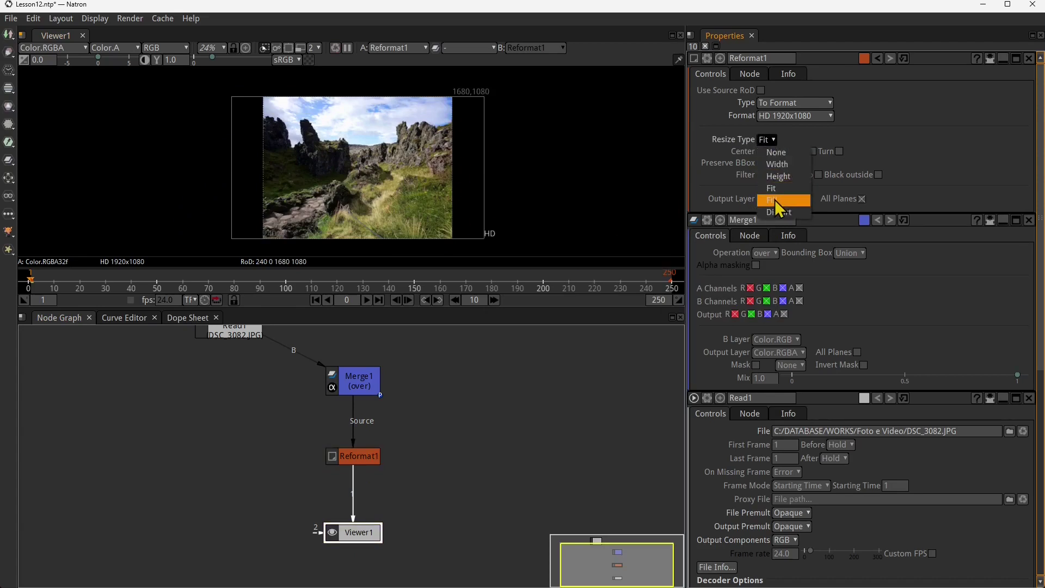
{"action": "left_click", "coordinate": [776, 200]}
{"action": "left_click", "coordinate": [769, 140]}
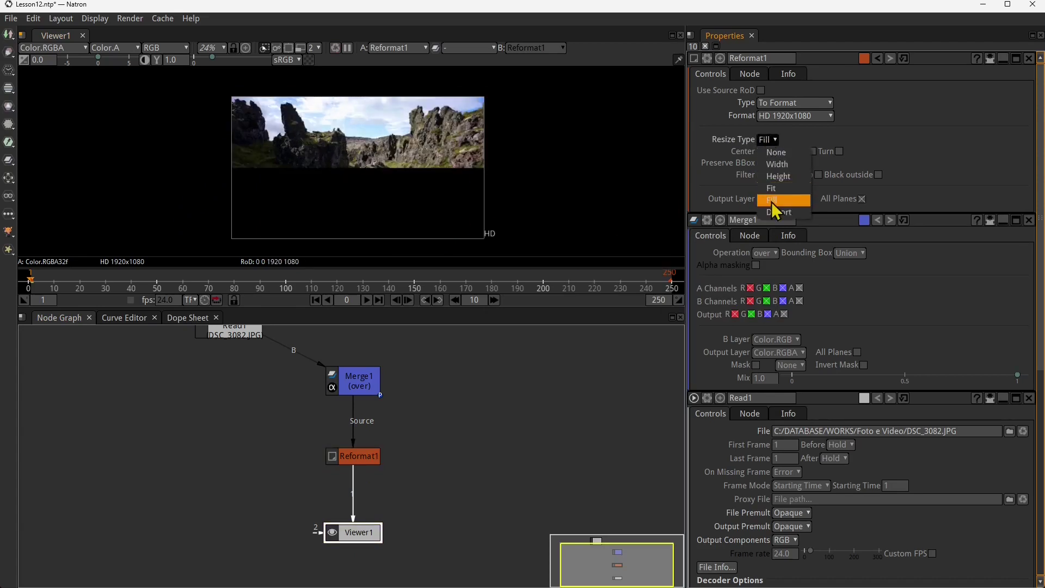
{"action": "left_click", "coordinate": [773, 203]}
{"action": "left_click", "coordinate": [762, 152]}
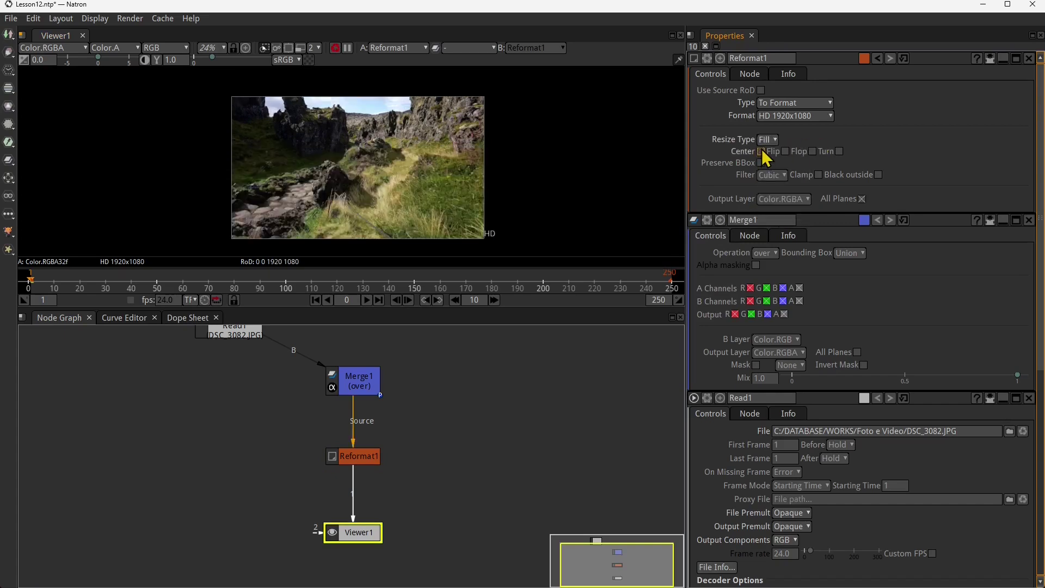
{"action": "left_click", "coordinate": [763, 152]}
{"action": "left_click", "coordinate": [764, 153]}
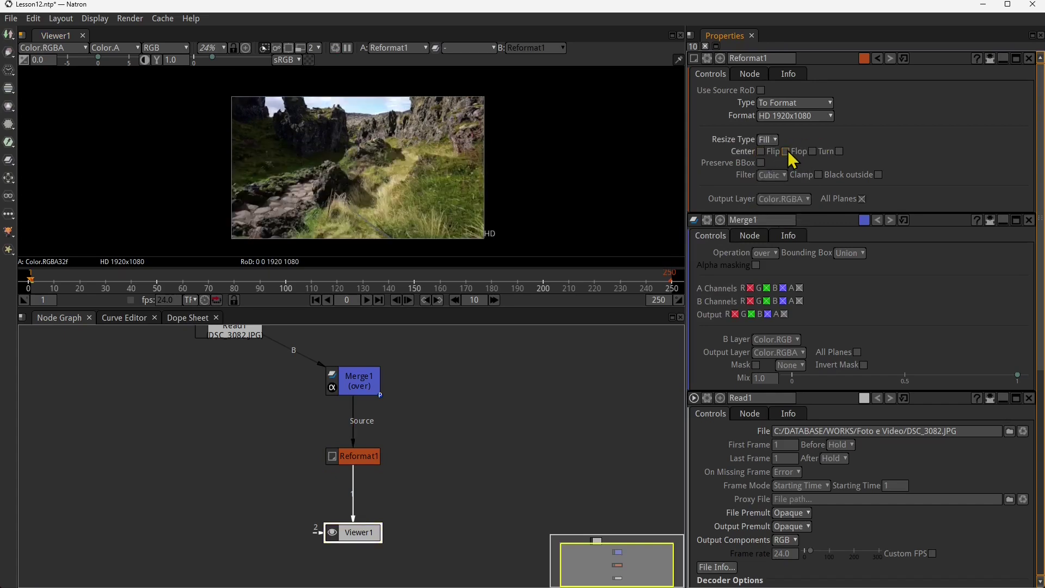
{"action": "left_click", "coordinate": [840, 153]}
{"action": "left_click", "coordinate": [841, 153]}
Review Reformat1's available formats, keep HD 1920x1080, and try the Fit resize type without centering
{"action": "left_click", "coordinate": [785, 116]}
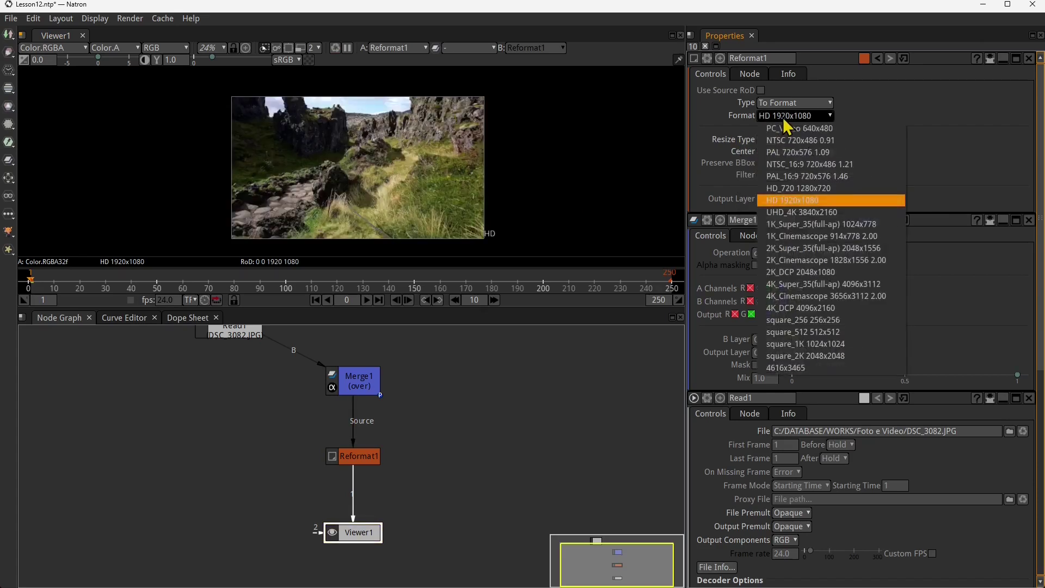
{"action": "left_click", "coordinate": [728, 123]}
{"action": "left_click", "coordinate": [772, 140]}
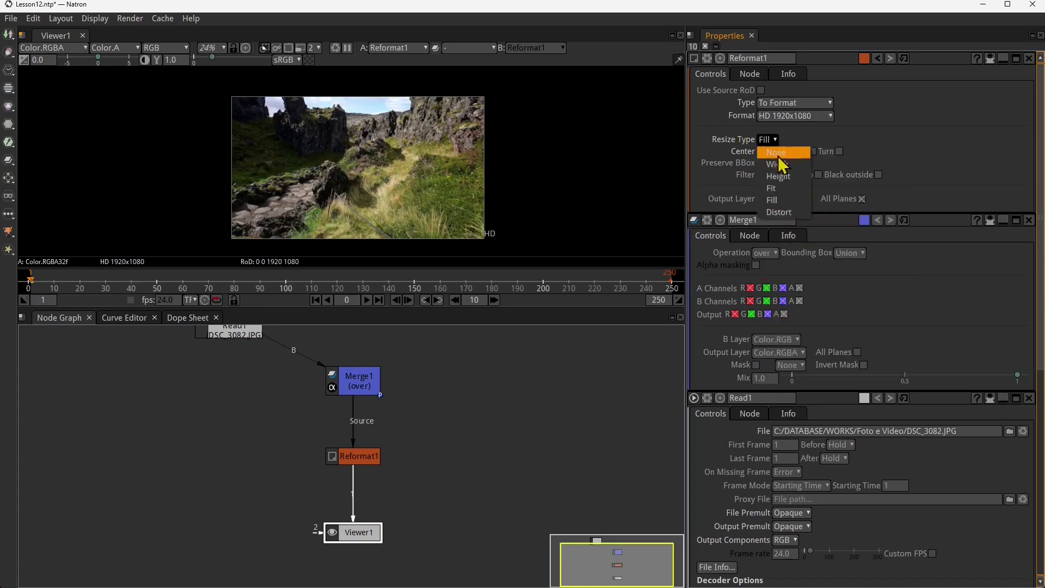
{"action": "left_click", "coordinate": [783, 158]}
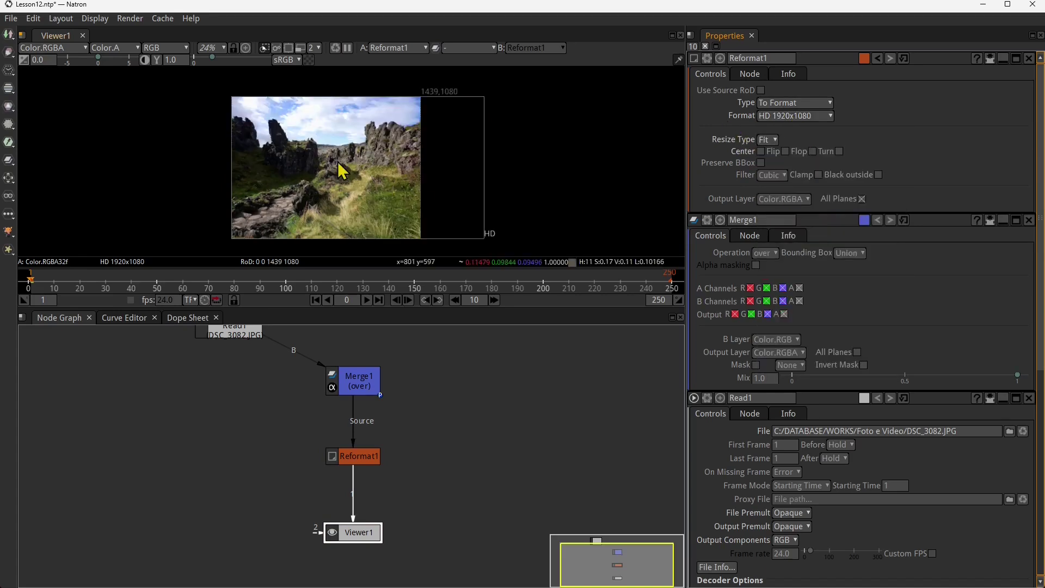
Toggle Reformat1's Center option to compare the image placement, leaving it enabled
{"action": "left_click", "coordinate": [761, 151]}
{"action": "left_click", "coordinate": [760, 153]}
{"action": "left_click", "coordinate": [761, 152]}
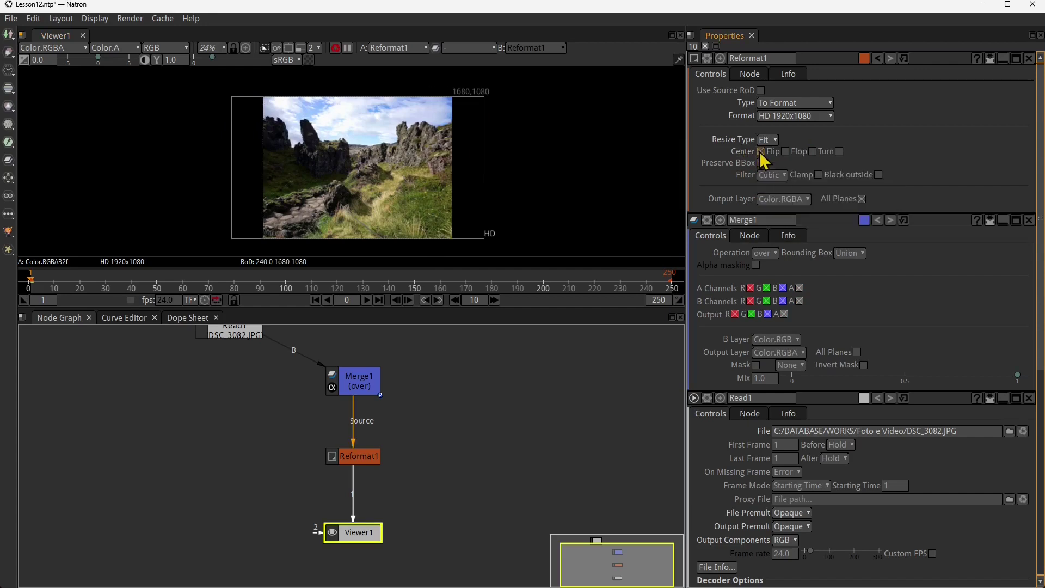
{"action": "left_click", "coordinate": [761, 152]}
{"action": "left_click", "coordinate": [760, 152]}
{"action": "left_click", "coordinate": [785, 152]}
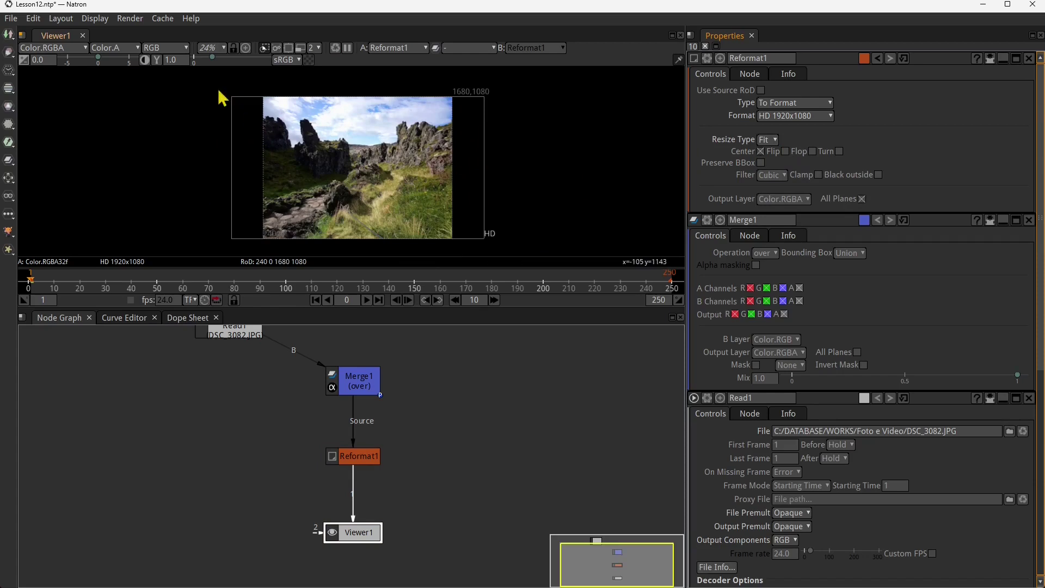
Examine the reformatted image's alpha channel in the viewer and return the display to RGB
{"action": "left_click", "coordinate": [162, 49]}
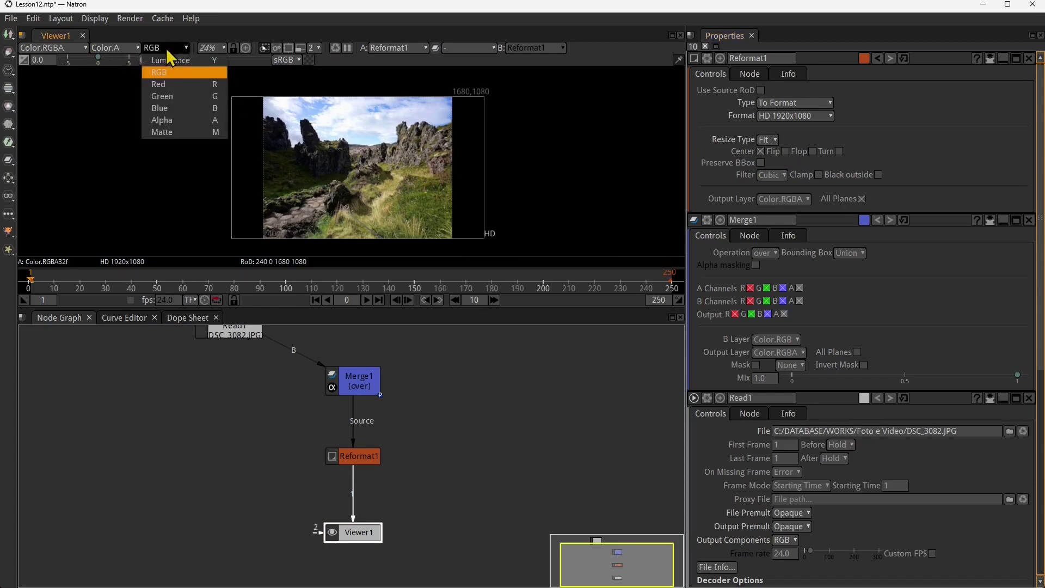
{"action": "left_click", "coordinate": [180, 118]}
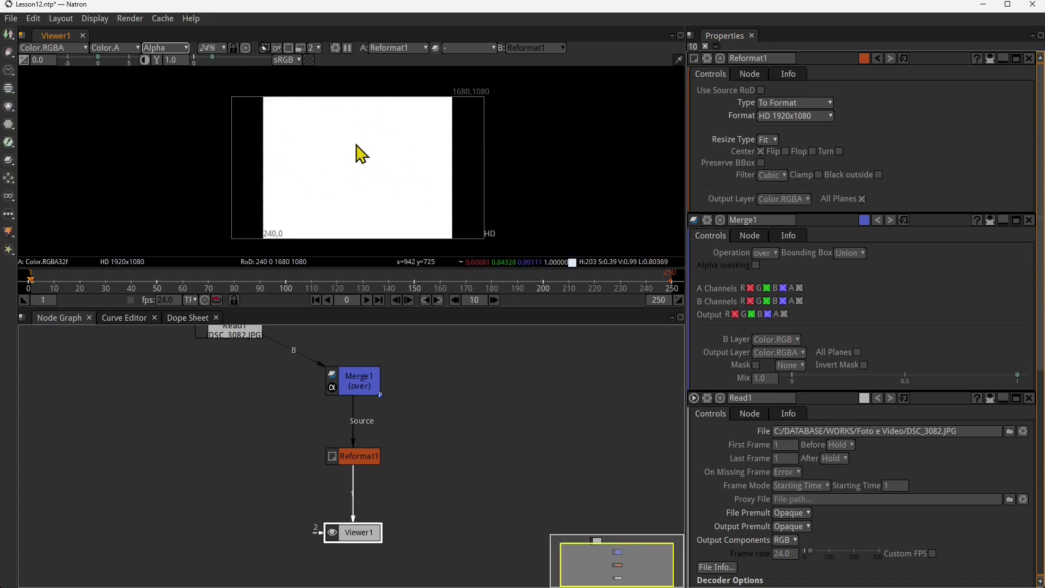
{"action": "left_click", "coordinate": [165, 52]}
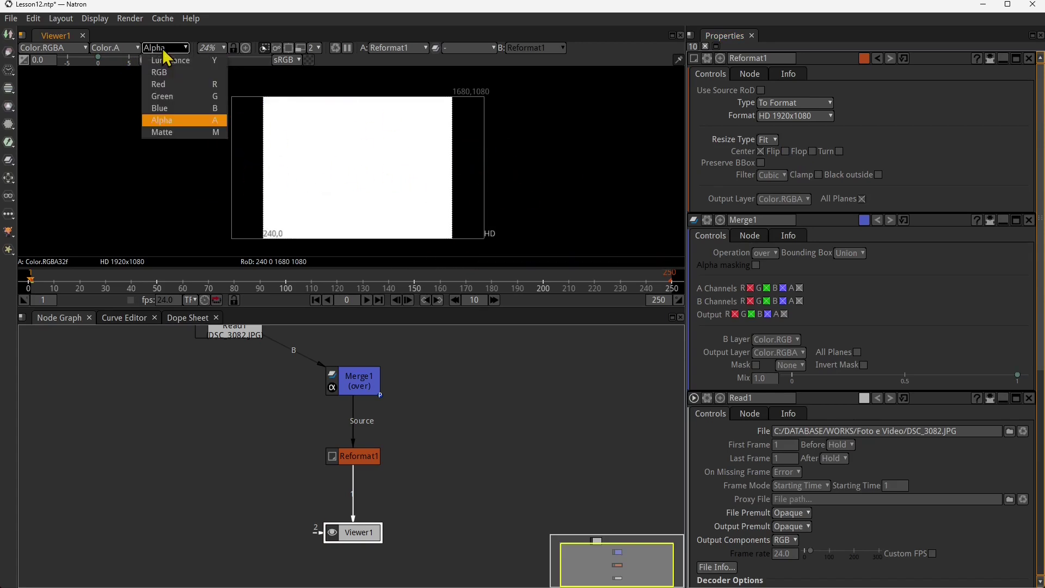
Set Reformat1's resize type to Fill
{"action": "left_click", "coordinate": [771, 142]}
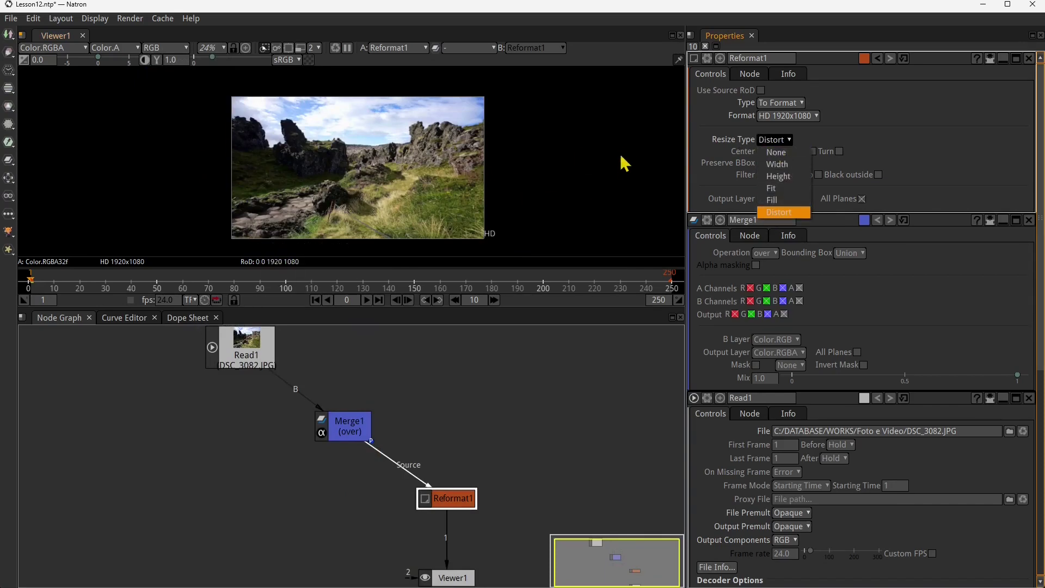
{"action": "left_click", "coordinate": [788, 204]}
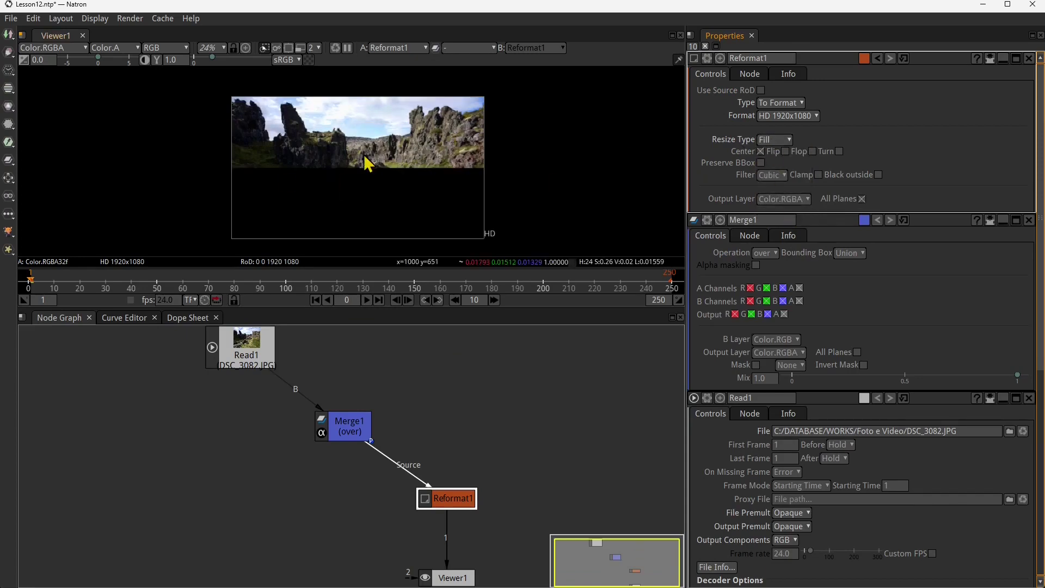
Detach Reformat1 and Merge1 from the node chain and swap them so Reformat1 sits above Merge1
{"action": "left_click_drag", "start_coordinate": [445, 497], "coordinate": [444, 420]}
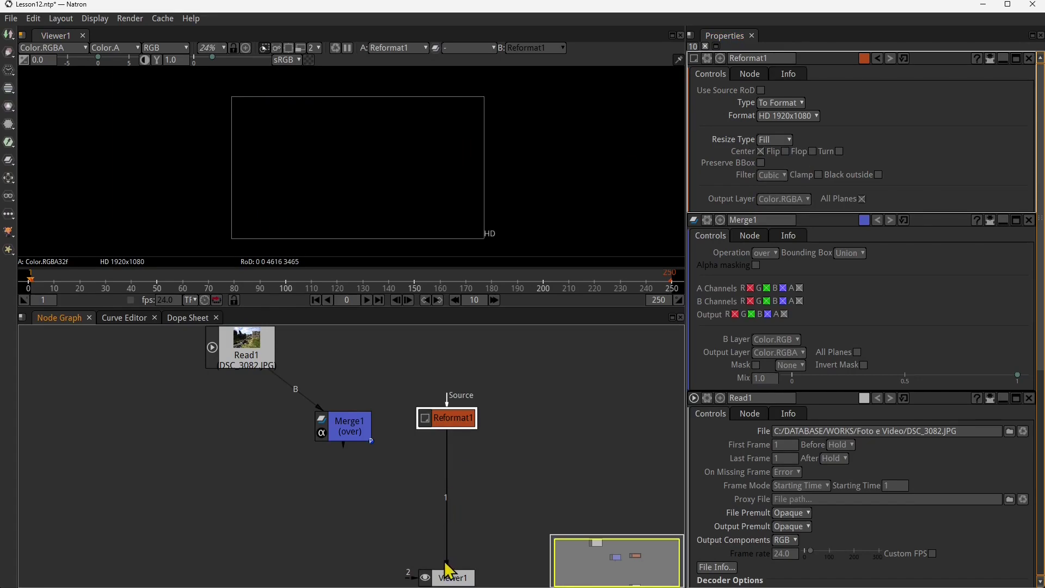
{"action": "left_click_drag", "start_coordinate": [447, 563], "coordinate": [439, 538]}
{"action": "left_click_drag", "start_coordinate": [348, 428], "coordinate": [445, 514]}
{"action": "left_click_drag", "start_coordinate": [446, 418], "coordinate": [349, 428]}
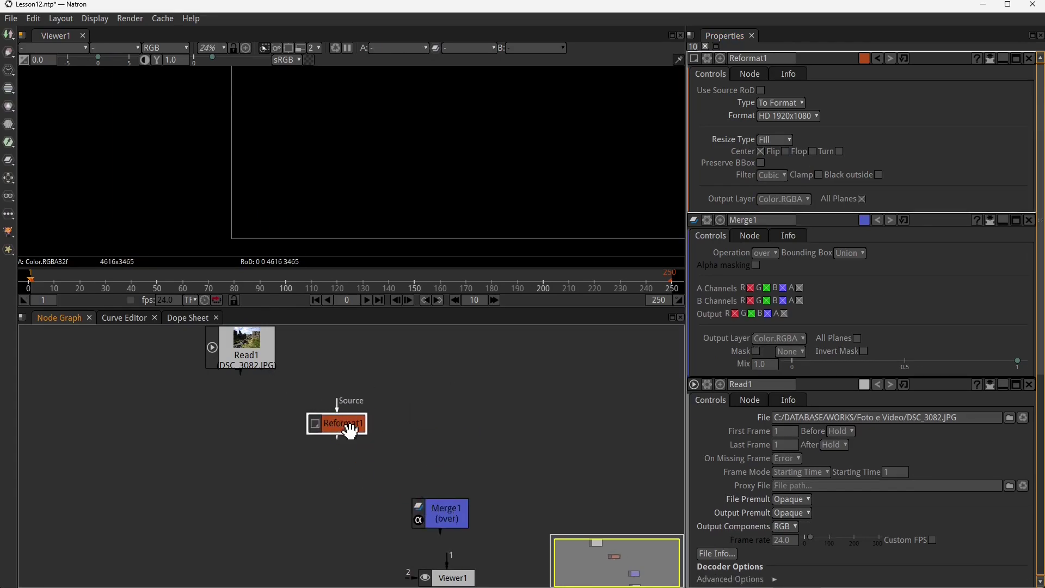
Connect Reformat1's source to Read1 and Merge1's B input to Reformat1
{"action": "mouse_move", "coordinate": [238, 369]}
{"action": "left_mouse_down"}
{"action": "mouse_move", "coordinate": [327, 411]}
{"action": "mouse_move", "coordinate": [228, 376]}
{"action": "left_mouse_up"}
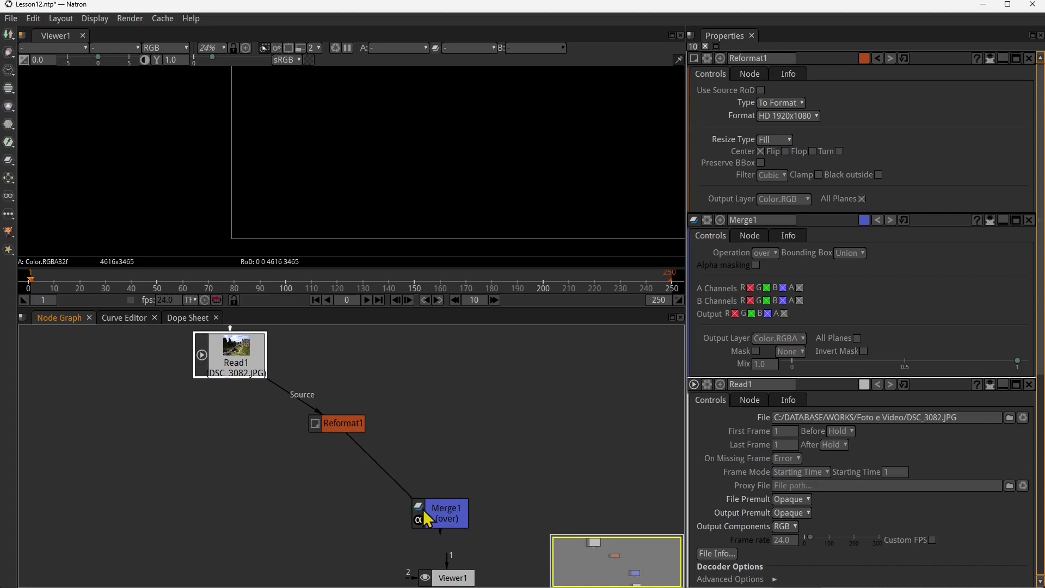
{"action": "left_click_drag", "start_coordinate": [444, 507], "coordinate": [444, 506]}
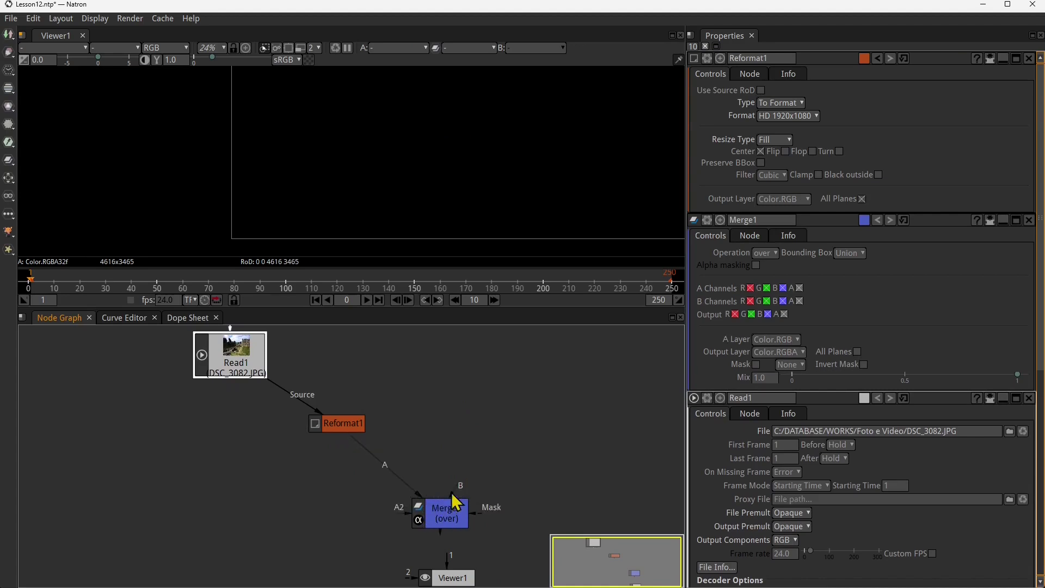
{"action": "left_click_drag", "start_coordinate": [343, 437], "coordinate": [456, 505]}
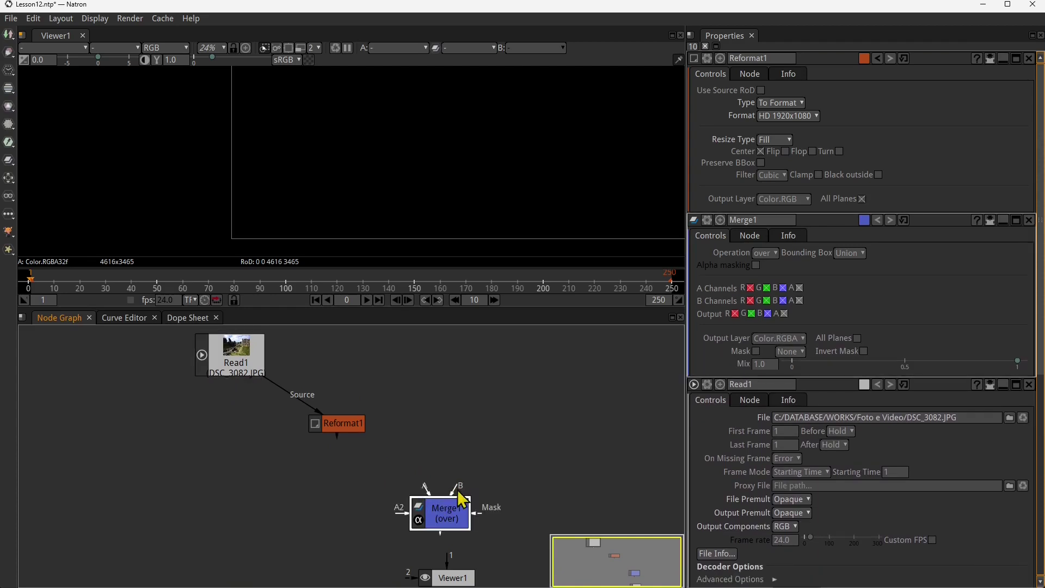
{"action": "left_click_drag", "start_coordinate": [437, 460], "coordinate": [337, 423]}
{"action": "left_click_drag", "start_coordinate": [457, 518], "coordinate": [444, 508]}
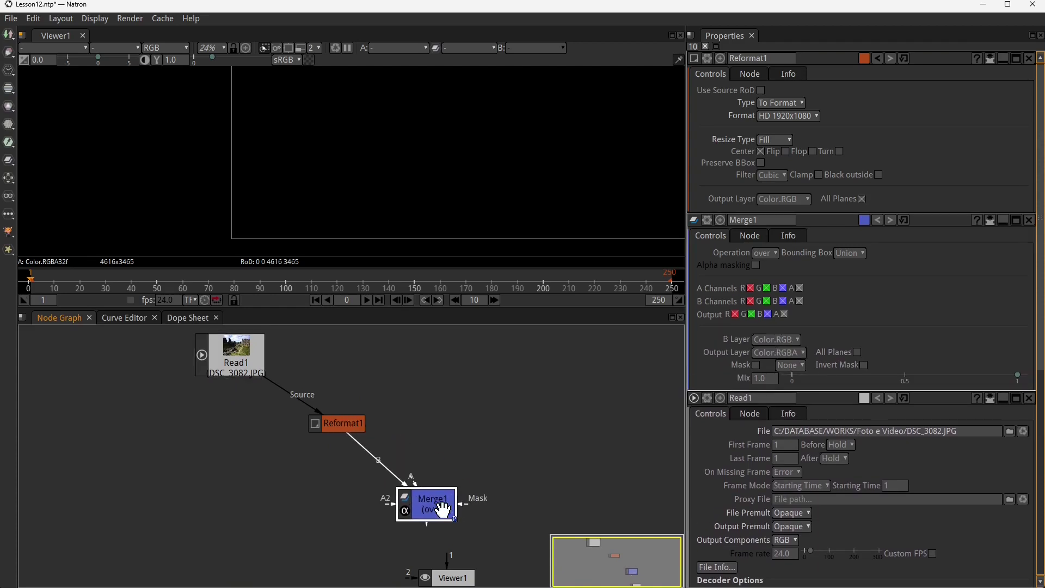
Connect Viewer1 to the Merge1 output and tighten the spacing of Merge1 and Reformat1 in the node graph
{"action": "mouse_move", "coordinate": [454, 571]}
{"action": "left_mouse_down"}
{"action": "mouse_move", "coordinate": [463, 574]}
{"action": "mouse_move", "coordinate": [452, 558]}
{"action": "left_mouse_up"}
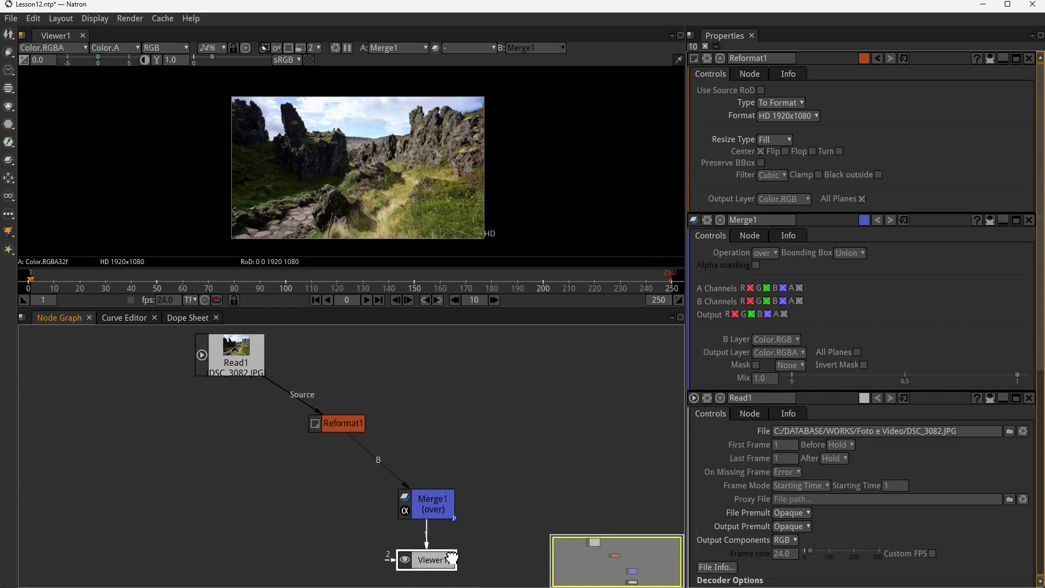
{"action": "left_click_drag", "start_coordinate": [422, 496], "coordinate": [393, 465]}
{"action": "scroll", "coordinate": [333, 174], "scroll_direction": "down", "scroll_amount": 1}
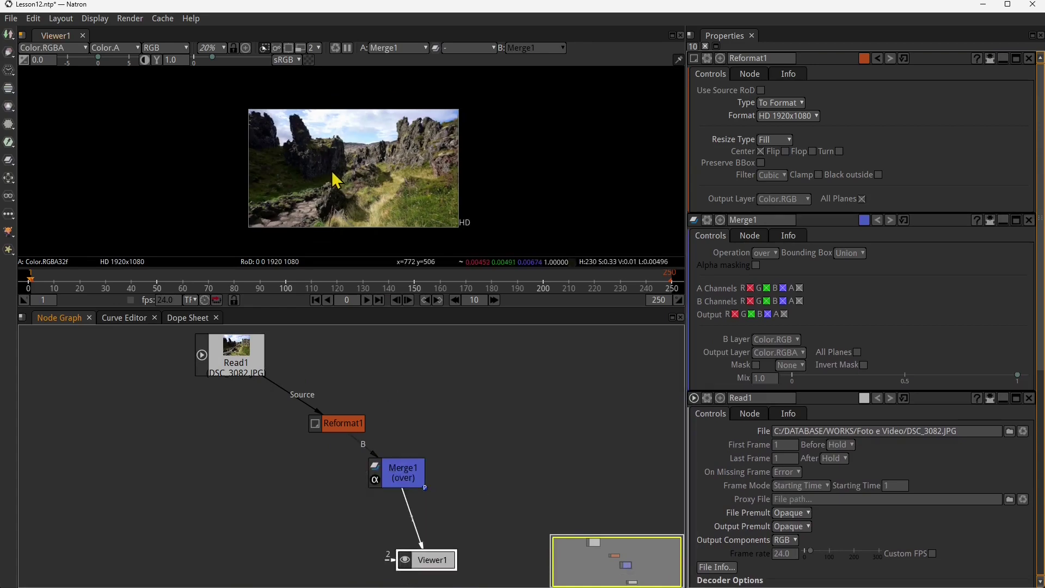
{"action": "scroll", "coordinate": [337, 114], "scroll_direction": "up", "scroll_amount": 1}
{"action": "left_click_drag", "start_coordinate": [348, 427], "coordinate": [334, 422]}
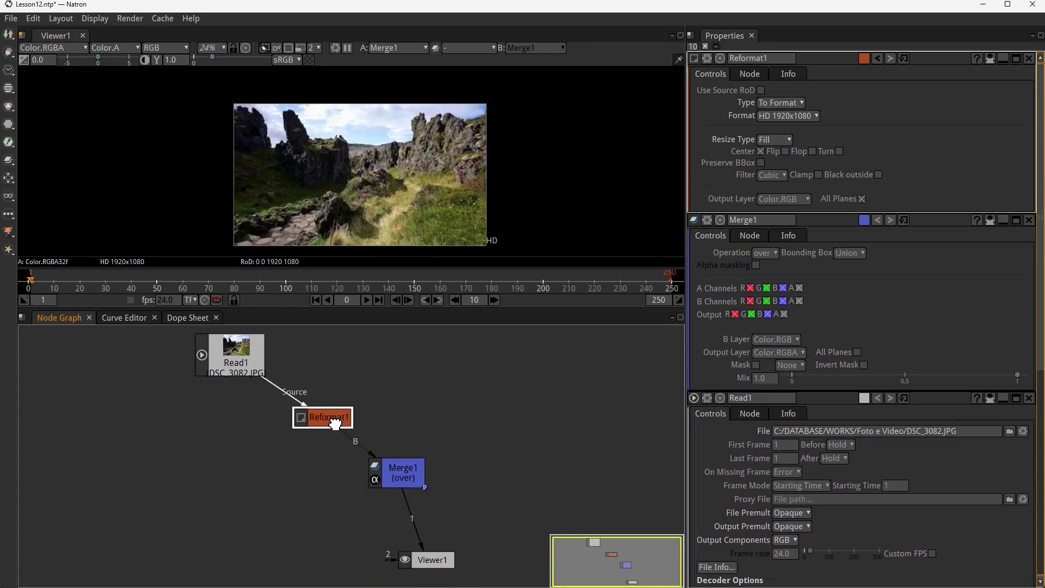
Import woman-1372706_1280.png from the file browser as a Read node and connect it to Merge1's A input
{"action": "key", "text": "alt+Tab"}
{"action": "left_click", "coordinate": [541, 286]}
{"action": "left_click_drag", "start_coordinate": [536, 291], "coordinate": [370, 489]}
{"action": "left_click_drag", "start_coordinate": [275, 502], "coordinate": [348, 478]}
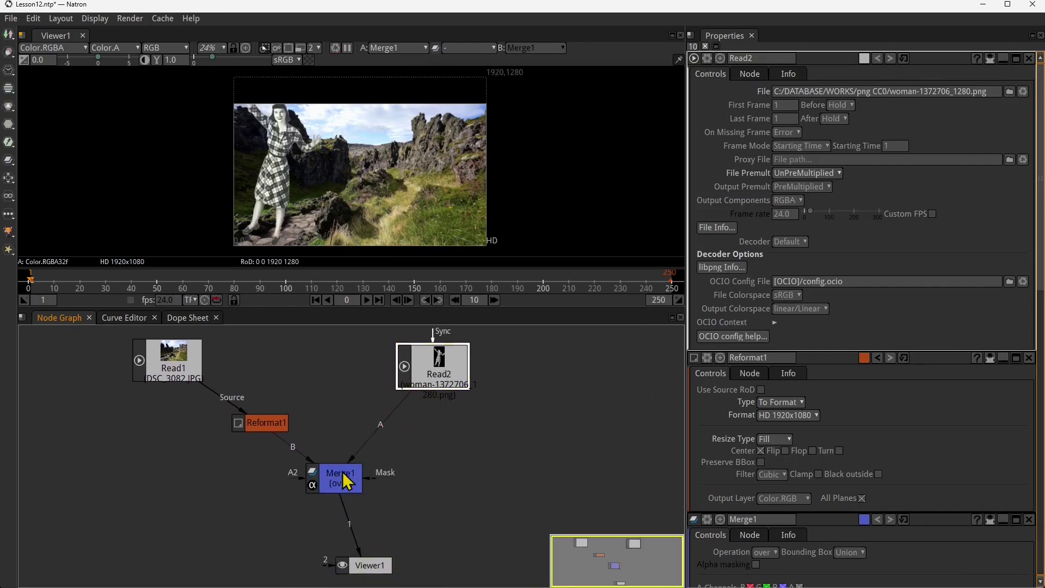
Duplicate the Reformat1 node and place the copy on the connection between Read2 and Merge1
{"action": "scroll", "coordinate": [284, 144], "scroll_direction": "up", "scroll_amount": 5}
{"action": "scroll", "coordinate": [285, 153], "scroll_direction": "down", "scroll_amount": 7}
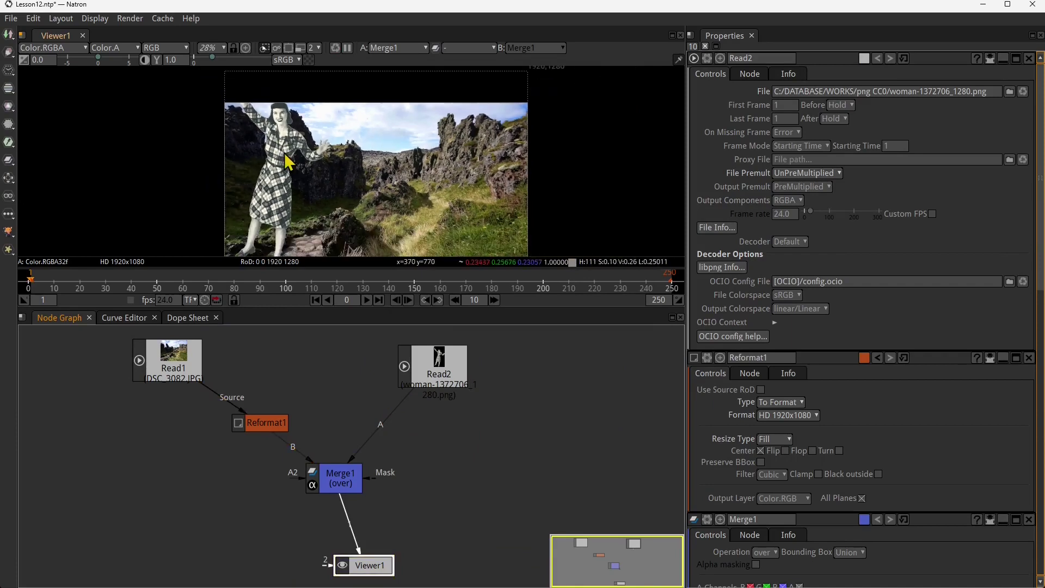
{"action": "scroll", "coordinate": [284, 155], "scroll_direction": "up", "scroll_amount": 2}
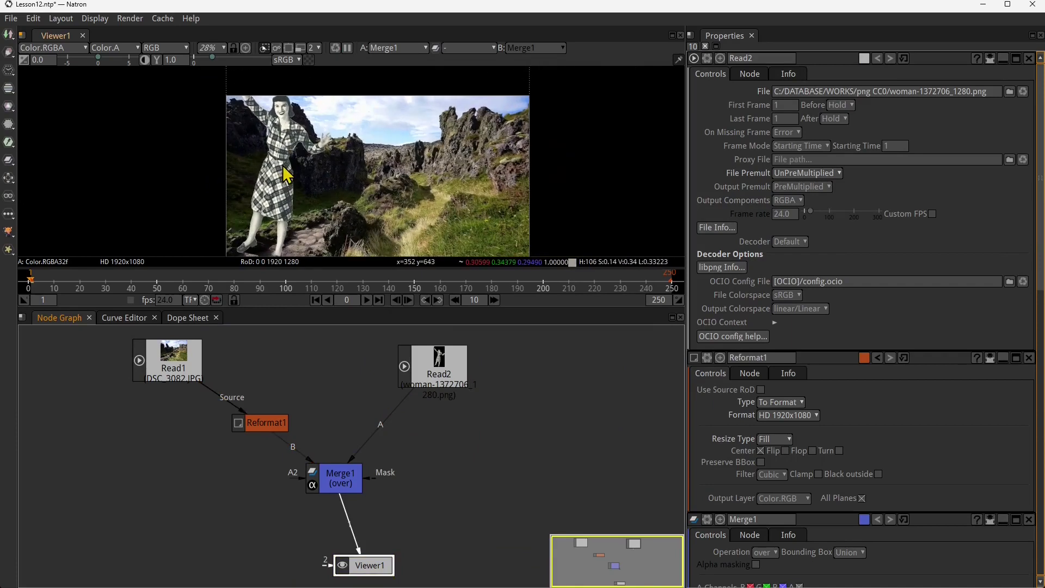
{"action": "scroll", "coordinate": [286, 174], "scroll_direction": "down", "scroll_amount": 3}
{"action": "mouse_move", "coordinate": [463, 378]}
{"action": "left_mouse_down"}
{"action": "mouse_move", "coordinate": [491, 372]}
{"action": "mouse_move", "coordinate": [476, 385]}
{"action": "mouse_move", "coordinate": [458, 374]}
{"action": "left_mouse_up"}
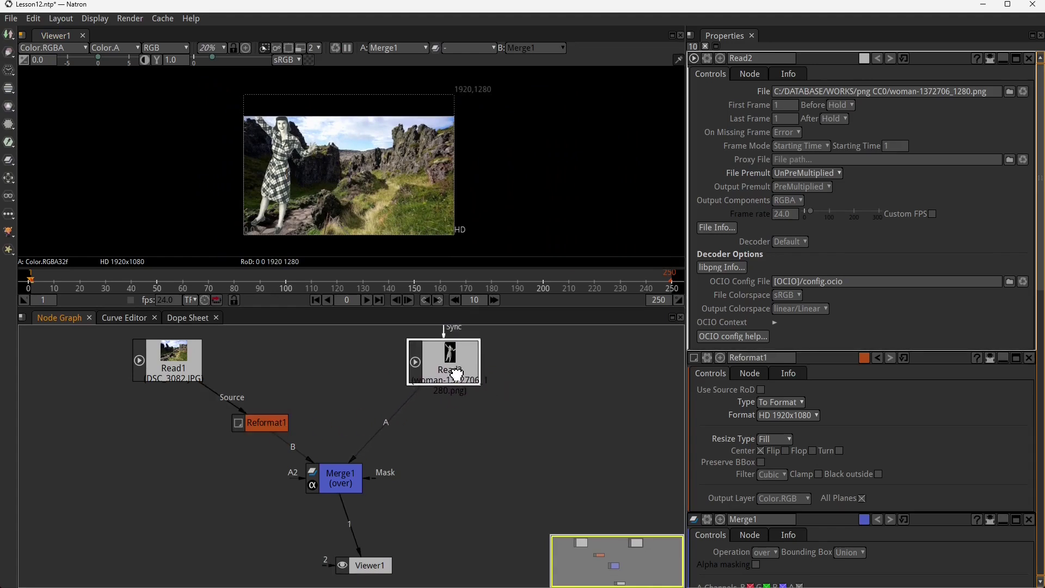
{"action": "left_click", "coordinate": [275, 425]}
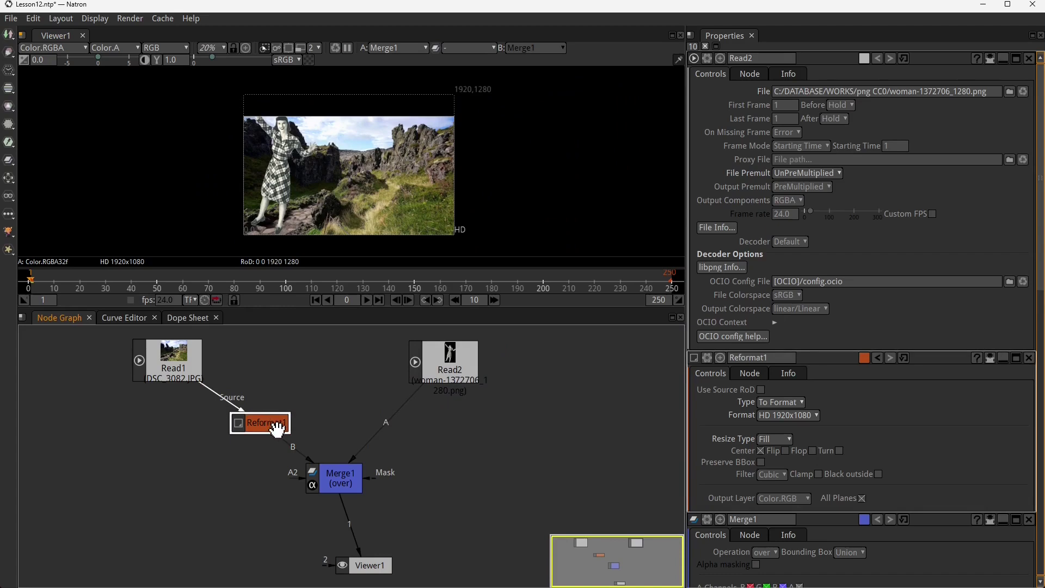
{"action": "key", "text": "ctrl+c"}
{"action": "key", "text": "ctrl+v"}
{"action": "left_click_drag", "start_coordinate": [306, 429], "coordinate": [424, 412]}
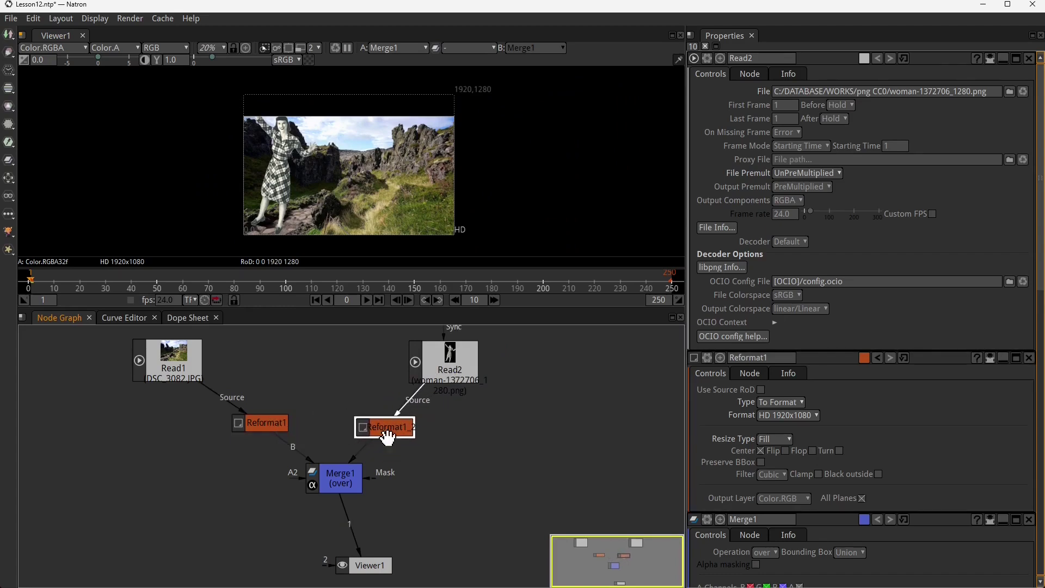
Move Read2 farther from Merge1 and route Merge1's A input through the duplicated Reformat node instead of the Mask input
{"action": "left_click_drag", "start_coordinate": [388, 450], "coordinate": [343, 466]}
{"action": "left_click", "coordinate": [438, 381]}
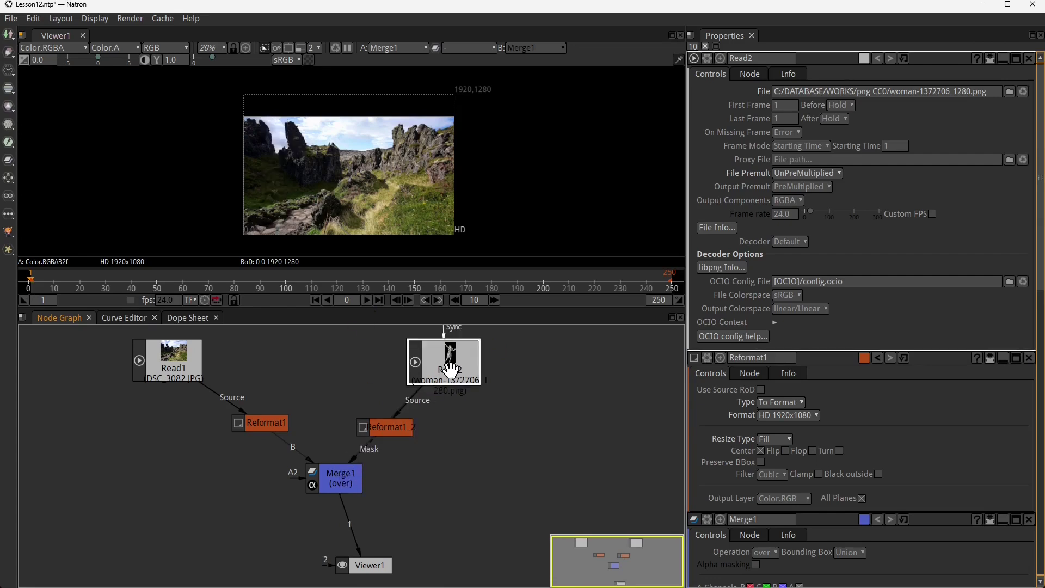
{"action": "scroll", "coordinate": [457, 381], "scroll_direction": "up", "scroll_amount": 3}
{"action": "left_click_drag", "start_coordinate": [433, 390], "coordinate": [560, 445]}
{"action": "left_click_drag", "start_coordinate": [322, 511], "coordinate": [351, 435]}
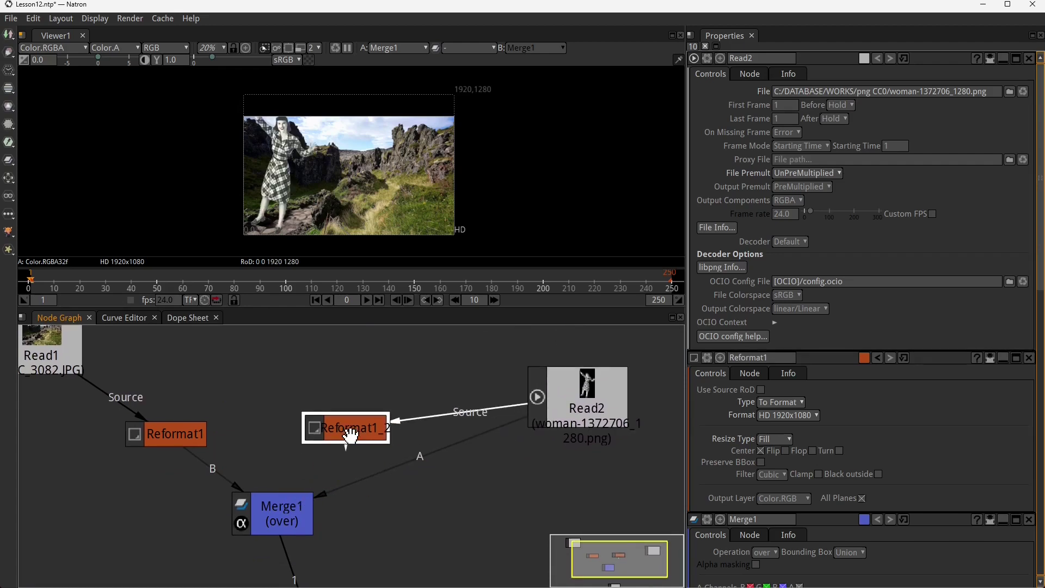
{"action": "left_click_drag", "start_coordinate": [327, 495], "coordinate": [419, 455]}
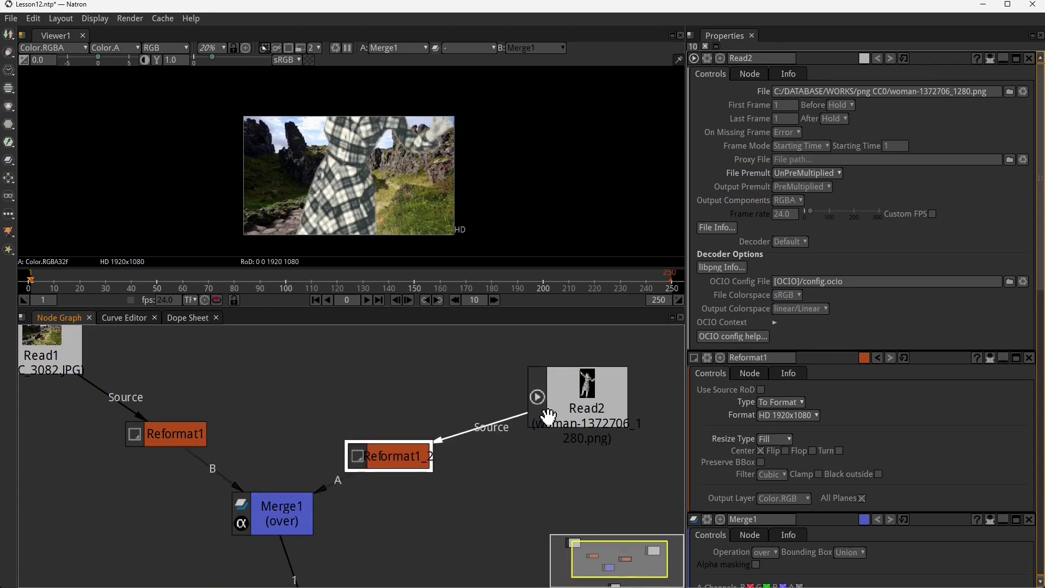
Move Read2 and Reformat1_2 farther from Merge1 in the node graph to give the A branch more room
{"action": "left_click_drag", "start_coordinate": [546, 415], "coordinate": [504, 392]}
{"action": "left_click_drag", "start_coordinate": [410, 455], "coordinate": [525, 375]}
{"action": "scroll", "coordinate": [432, 415], "scroll_direction": "down", "scroll_amount": 3}
{"action": "left_click_drag", "start_coordinate": [430, 426], "coordinate": [444, 412]}
Keep Reformat1_2's format at HD 1920x1080 and set its resize type to Fit
{"action": "double_click", "coordinate": [442, 406]}
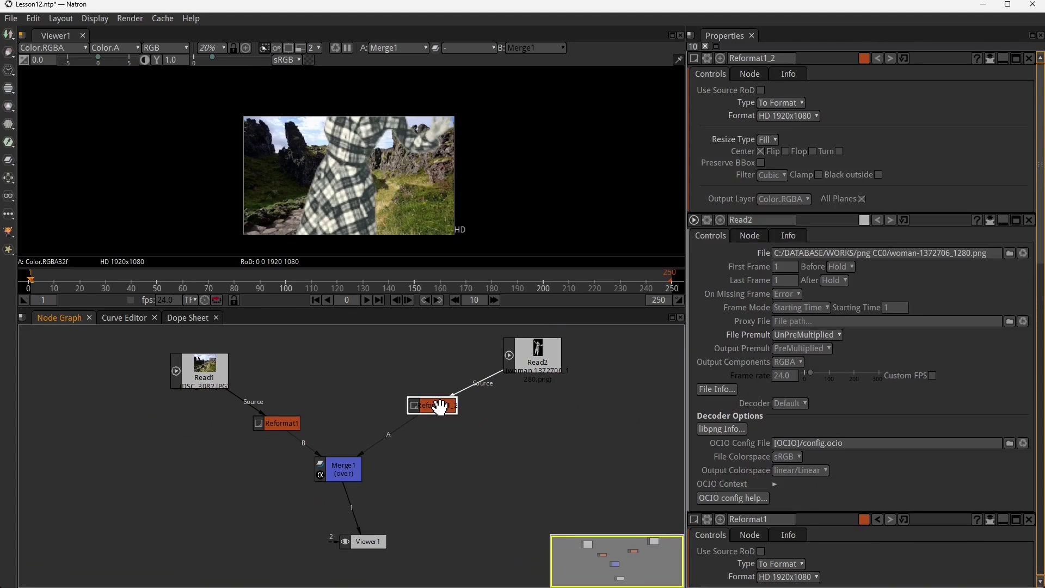
{"action": "left_click", "coordinate": [800, 117]}
{"action": "left_click", "coordinate": [889, 108]}
{"action": "left_click", "coordinate": [767, 140]}
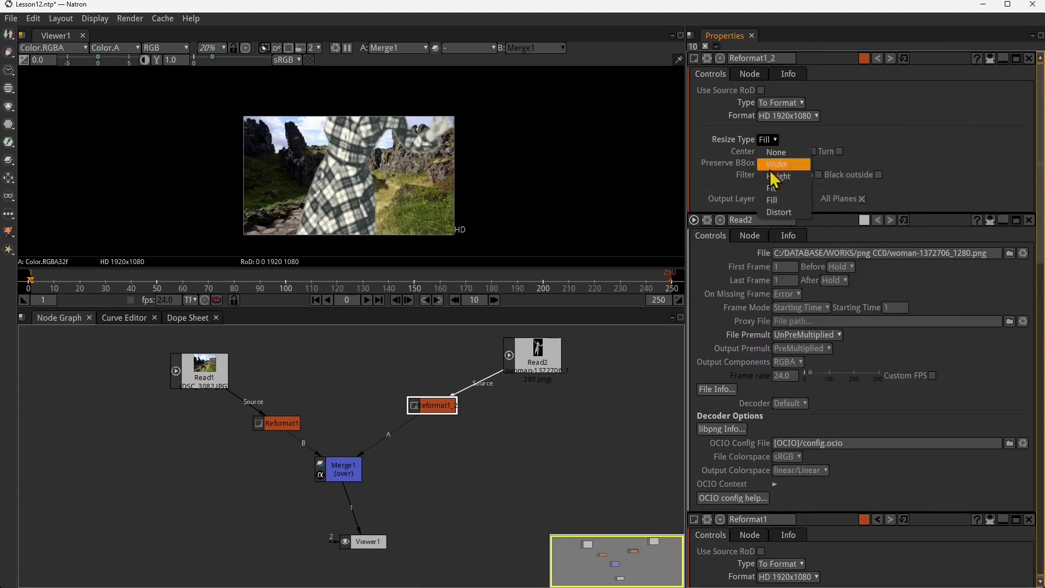
{"action": "left_click", "coordinate": [776, 192]}
{"action": "scroll", "coordinate": [322, 144], "scroll_direction": "up", "scroll_amount": 2}
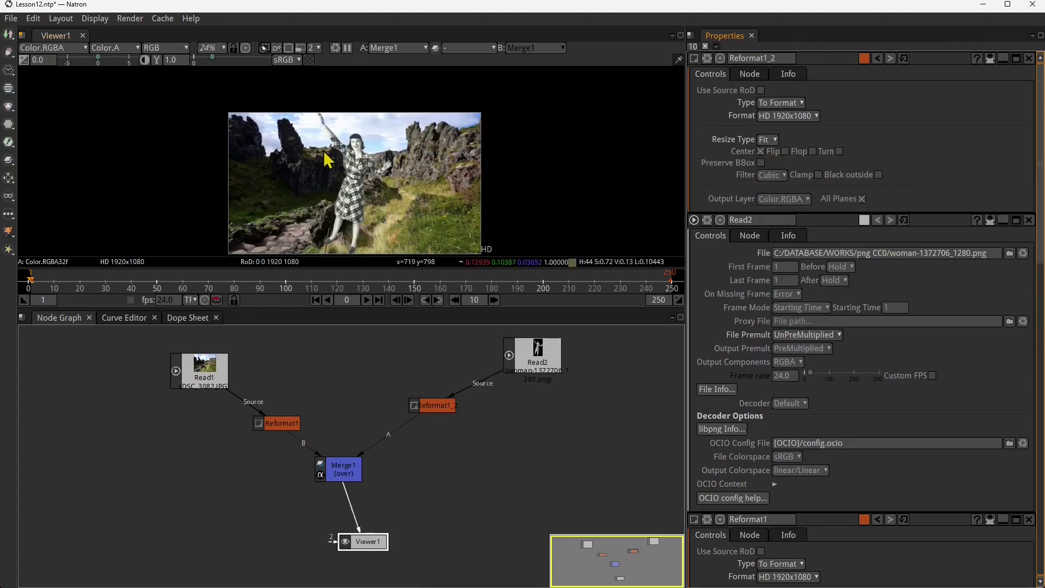
Fine-tune the positions of Reformat1_2 and Read2 in the node graph and inspect the woman composited over the landscape
{"action": "left_click_drag", "start_coordinate": [437, 436], "coordinate": [466, 440]}
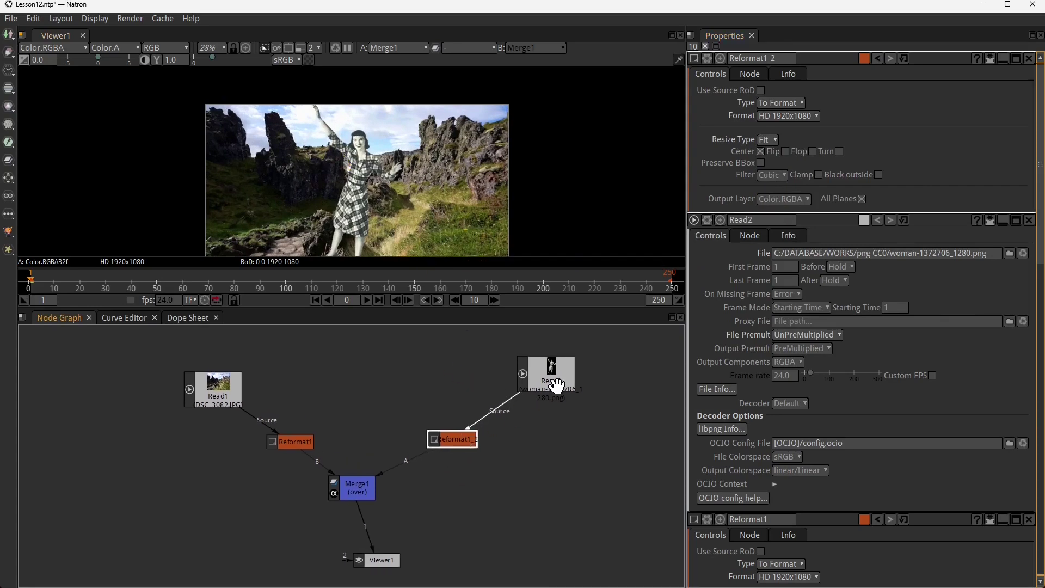
{"action": "left_click_drag", "start_coordinate": [557, 386], "coordinate": [562, 389]}
{"action": "scroll", "coordinate": [386, 171], "scroll_direction": "down", "scroll_amount": 2}
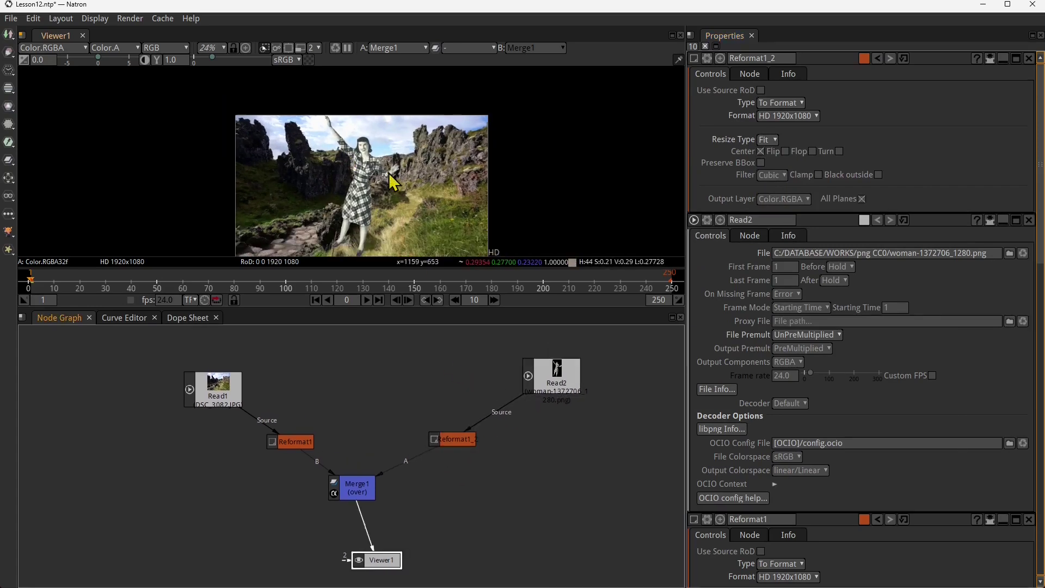
{"action": "left_click_drag", "start_coordinate": [383, 201], "coordinate": [391, 181]}
{"action": "scroll", "coordinate": [393, 180], "scroll_direction": "up", "scroll_amount": 1}
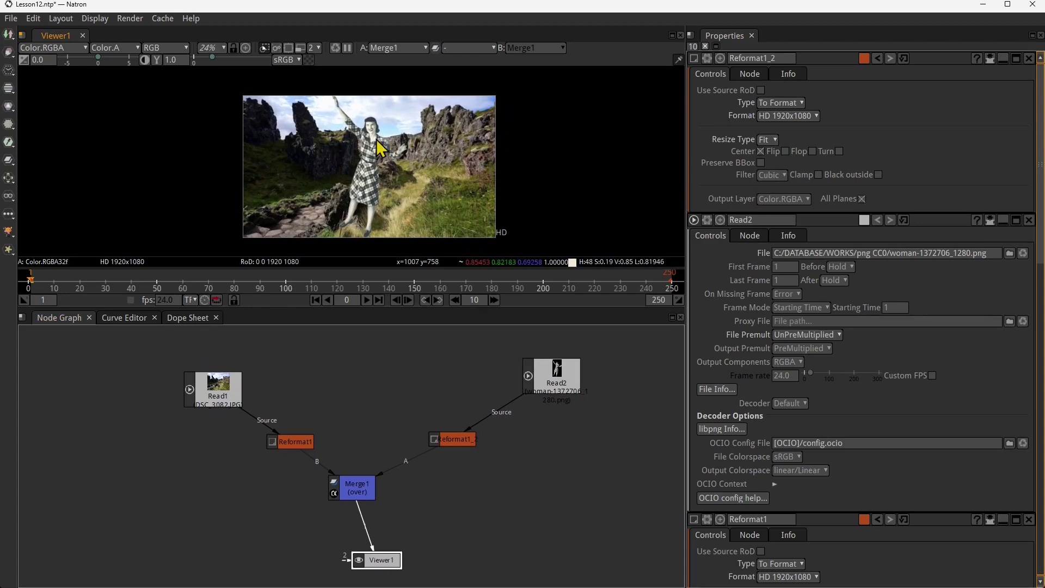
{"action": "left_click_drag", "start_coordinate": [566, 383], "coordinate": [579, 375]}
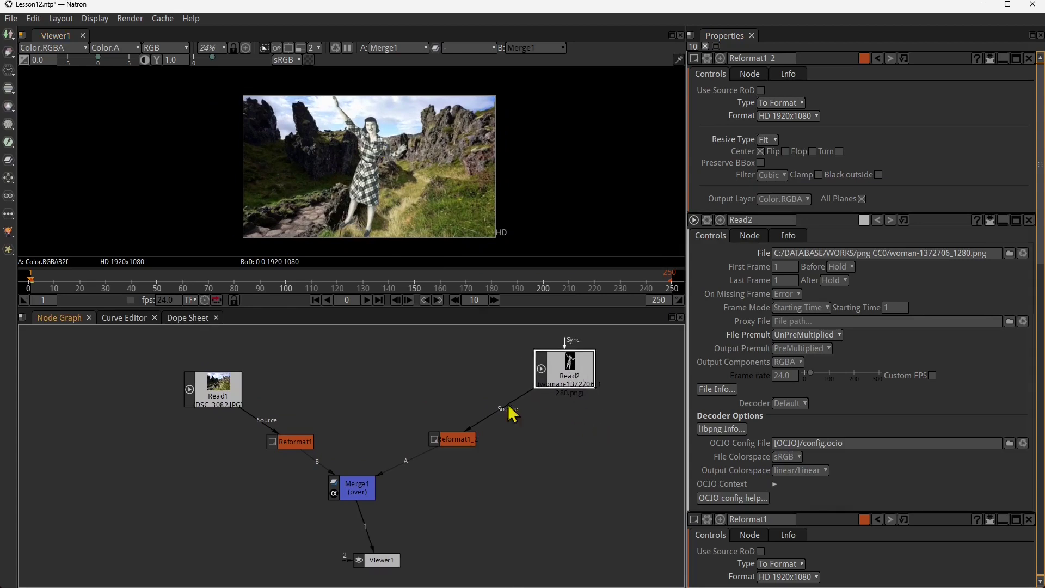
{"action": "left_click_drag", "start_coordinate": [453, 442], "coordinate": [461, 434]}
{"action": "left_click", "coordinate": [555, 364]}
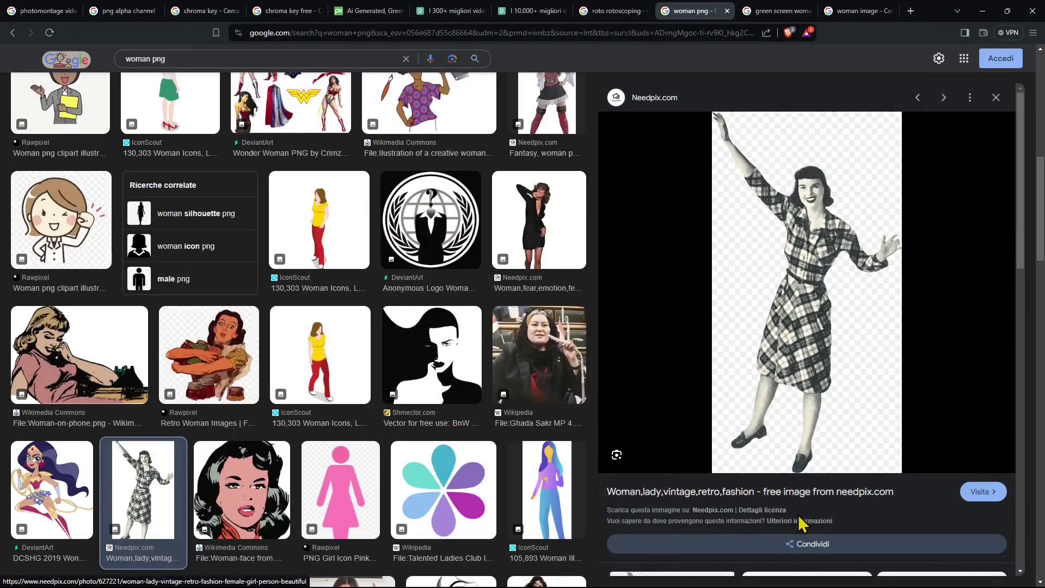
In the web browser, open the Needpix page of the vintage woman PNG and examine its download option, keywords and author
{"action": "left_click", "coordinate": [795, 497]}
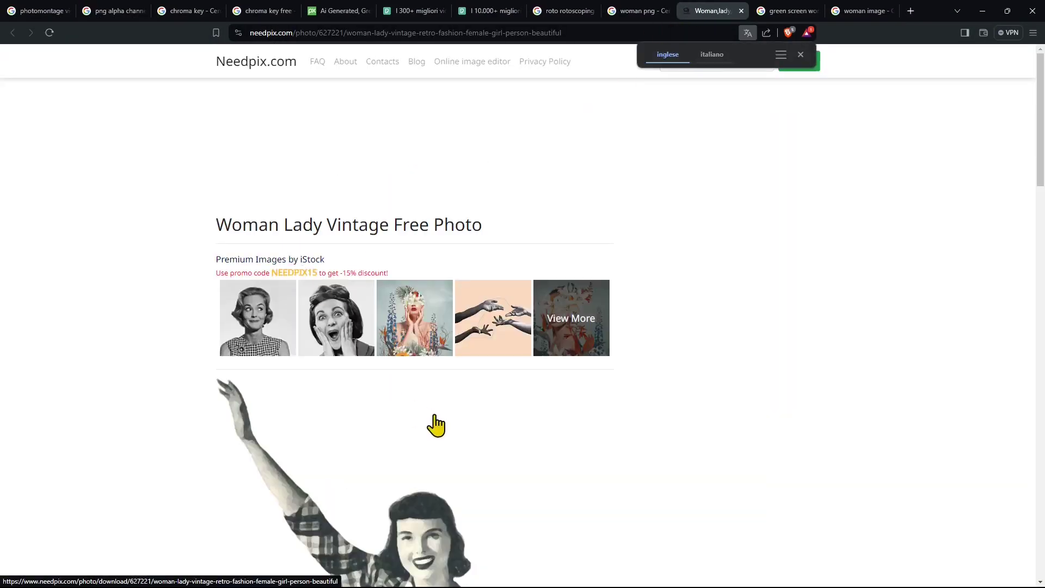
{"action": "scroll", "coordinate": [429, 422], "scroll_direction": "down", "scroll_amount": 10}
{"action": "scroll", "coordinate": [460, 430], "scroll_direction": "down", "scroll_amount": 2}
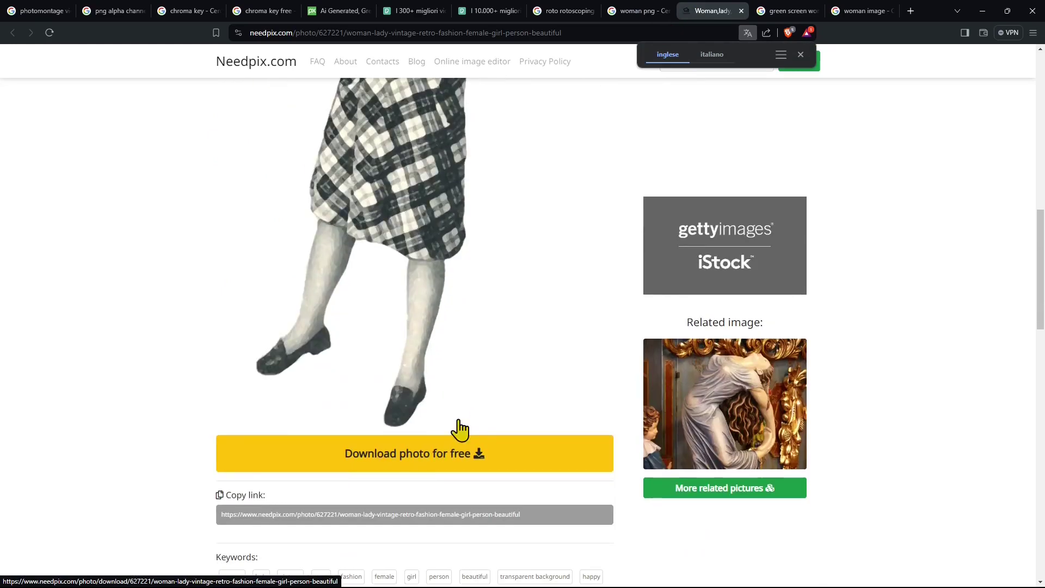
{"action": "scroll", "coordinate": [460, 430], "scroll_direction": "down", "scroll_amount": 2}
{"action": "scroll", "coordinate": [404, 204], "scroll_direction": "down", "scroll_amount": 3}
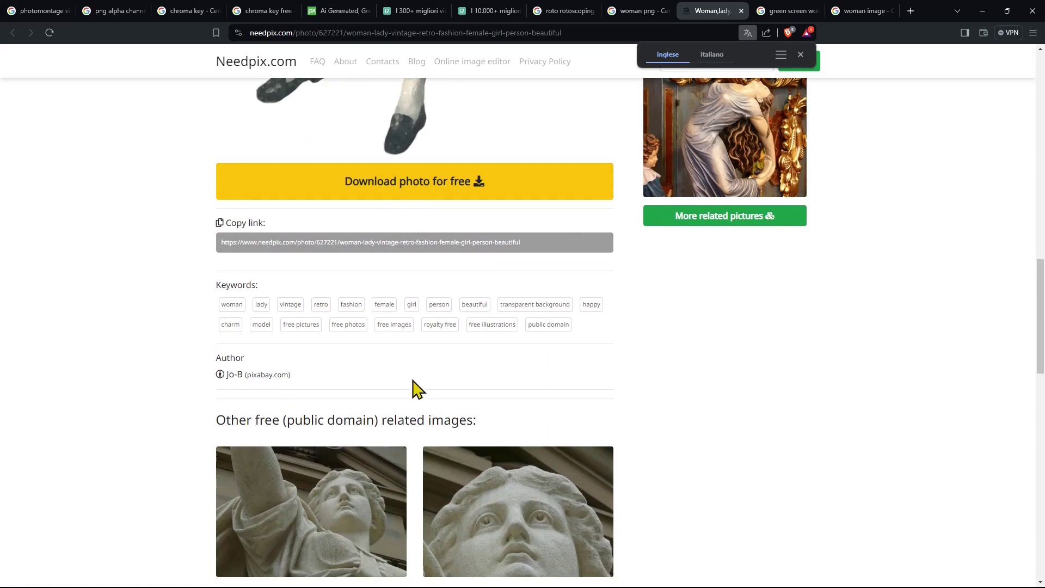
{"action": "scroll", "coordinate": [416, 390], "scroll_direction": "down", "scroll_amount": 12}
{"action": "scroll", "coordinate": [544, 386], "scroll_direction": "up", "scroll_amount": 8}
{"action": "scroll", "coordinate": [548, 381], "scroll_direction": "up", "scroll_amount": 10}
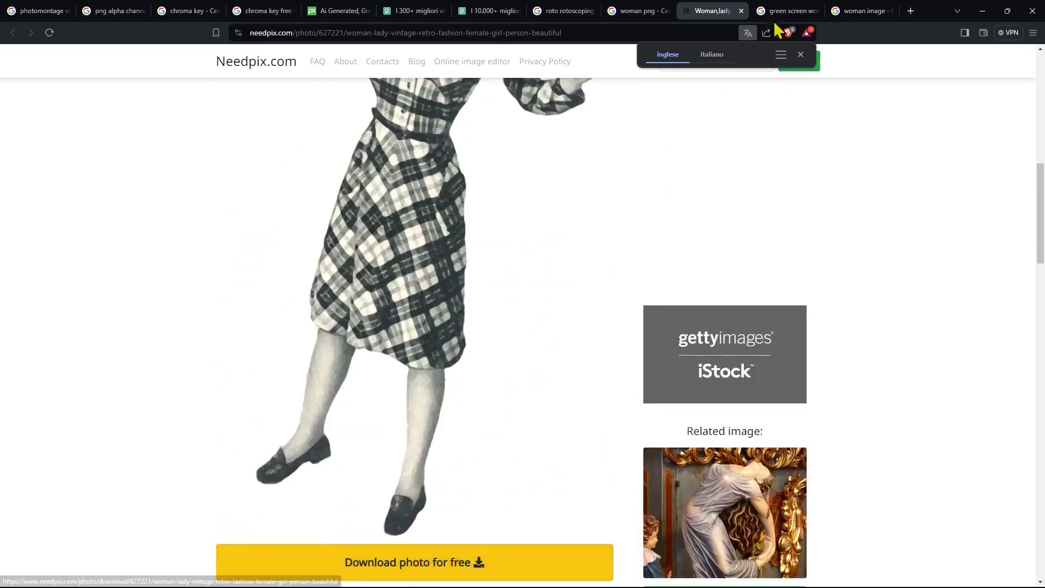
Go to the "green screen woman" image results and open the Pexels photo of the pensive woman holding stationery
{"action": "left_click", "coordinate": [790, 11]}
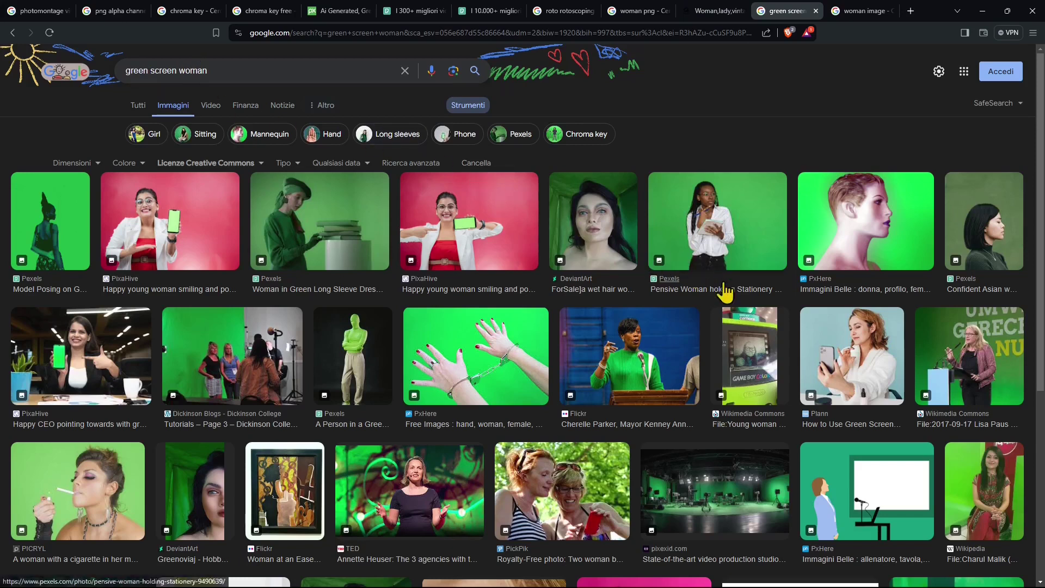
{"action": "left_click", "coordinate": [745, 251]}
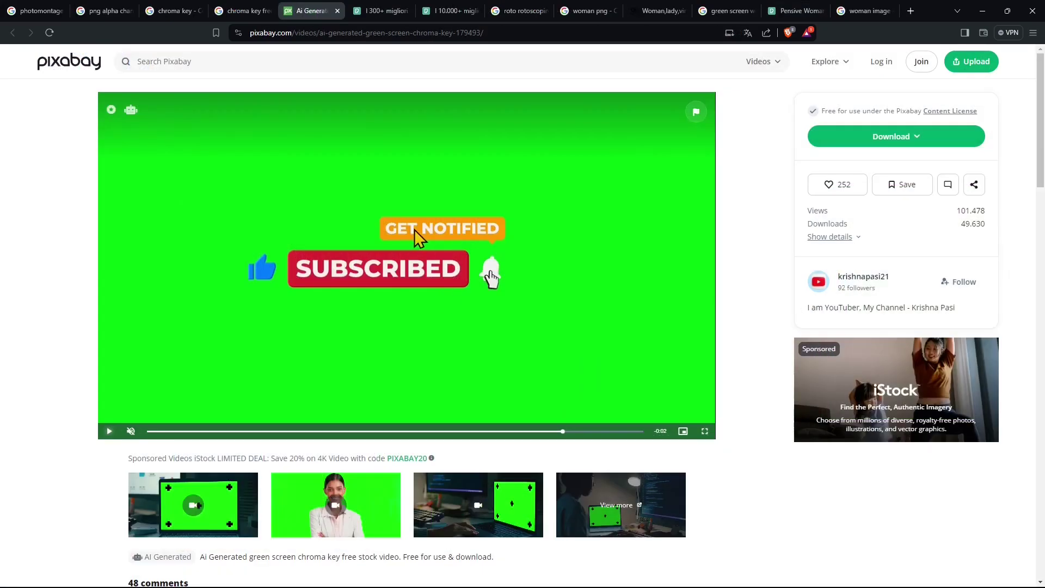
Enter "chroma key" as the Pixabay search text, then replace it with "green screen"
{"action": "left_click", "coordinate": [166, 64]}
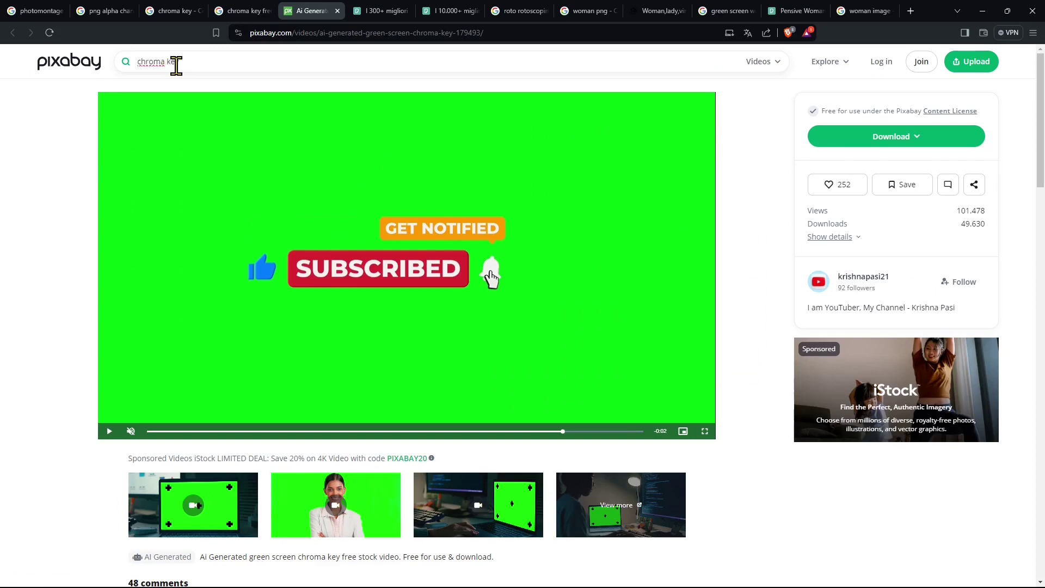
{"action": "key", "text": "ctrl+a"}
{"action": "type", "text": "s"}
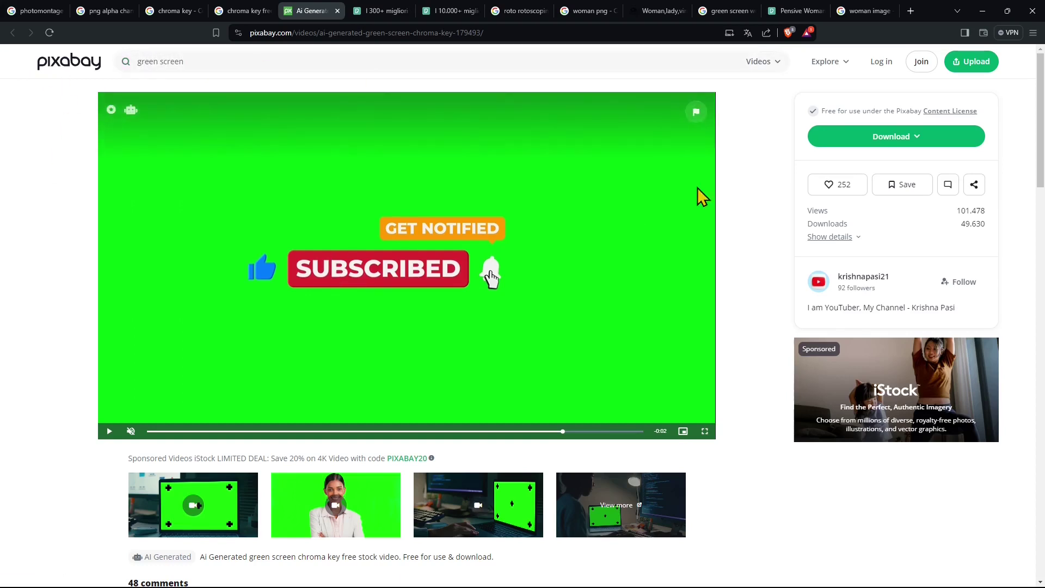
Download the Pixabay green screen video as a 640×360 MP4 into the NATRON Import folder
{"action": "left_click", "coordinate": [879, 141]}
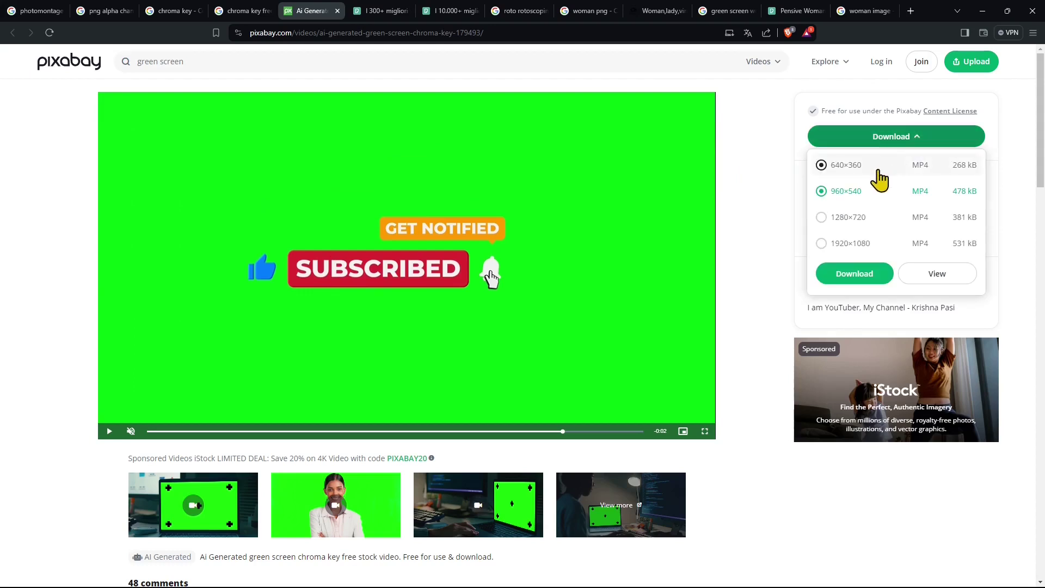
{"action": "left_click", "coordinate": [821, 165]}
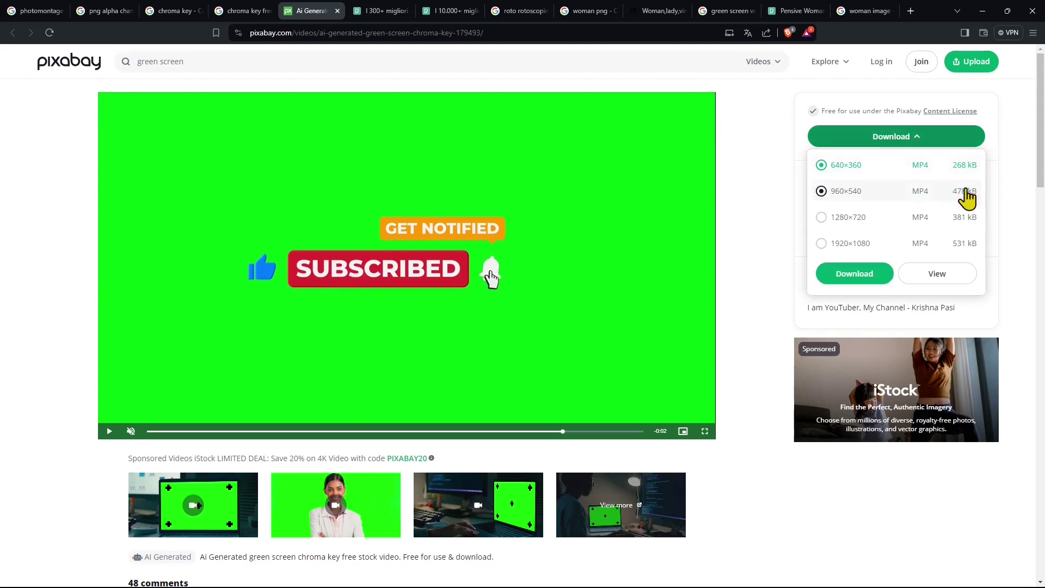
{"action": "left_click", "coordinate": [849, 275]}
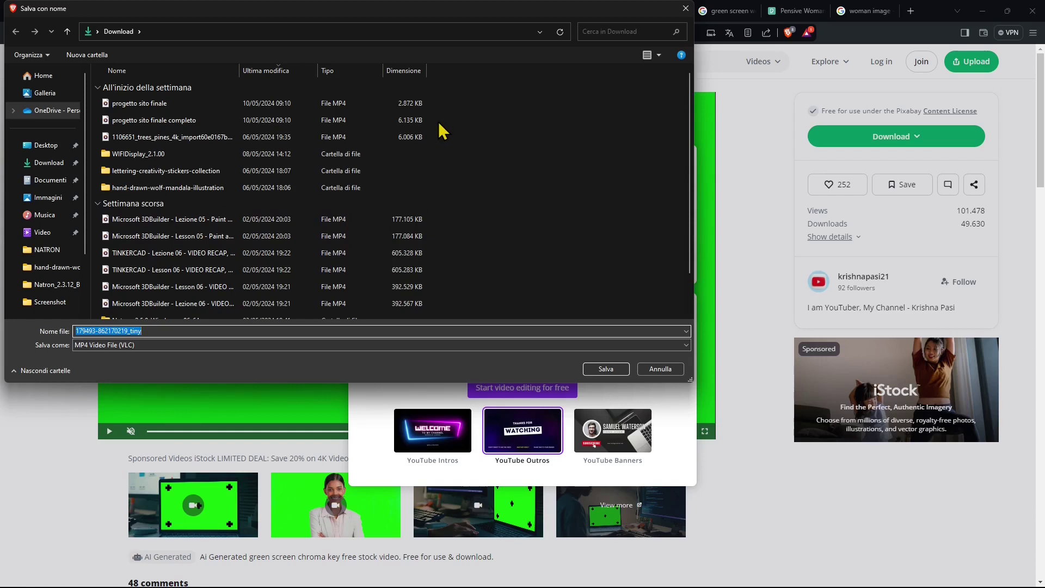
{"action": "left_click", "coordinate": [46, 249]}
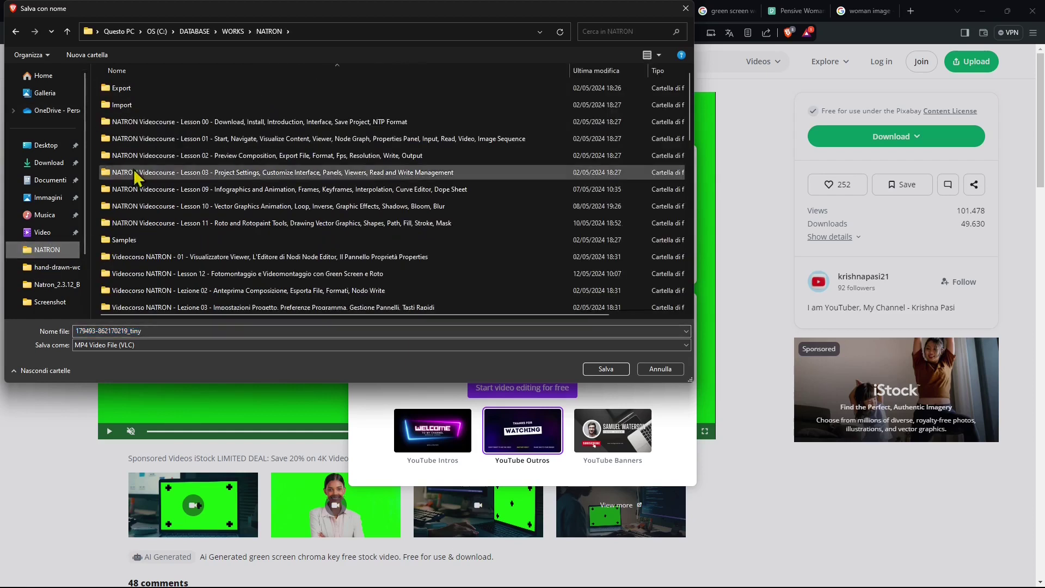
{"action": "double_click", "coordinate": [130, 106]}
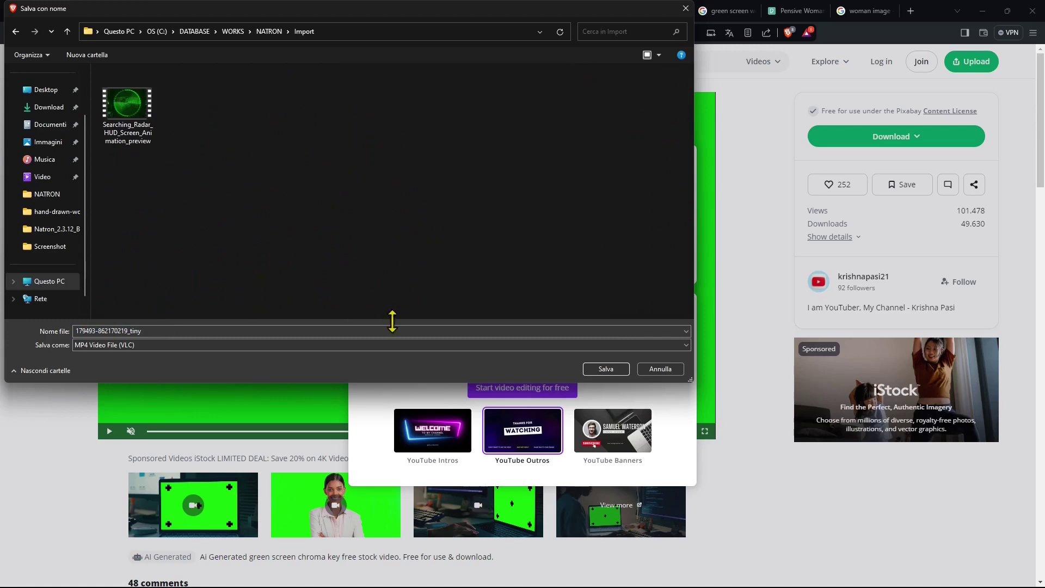
{"action": "left_click", "coordinate": [599, 368]}
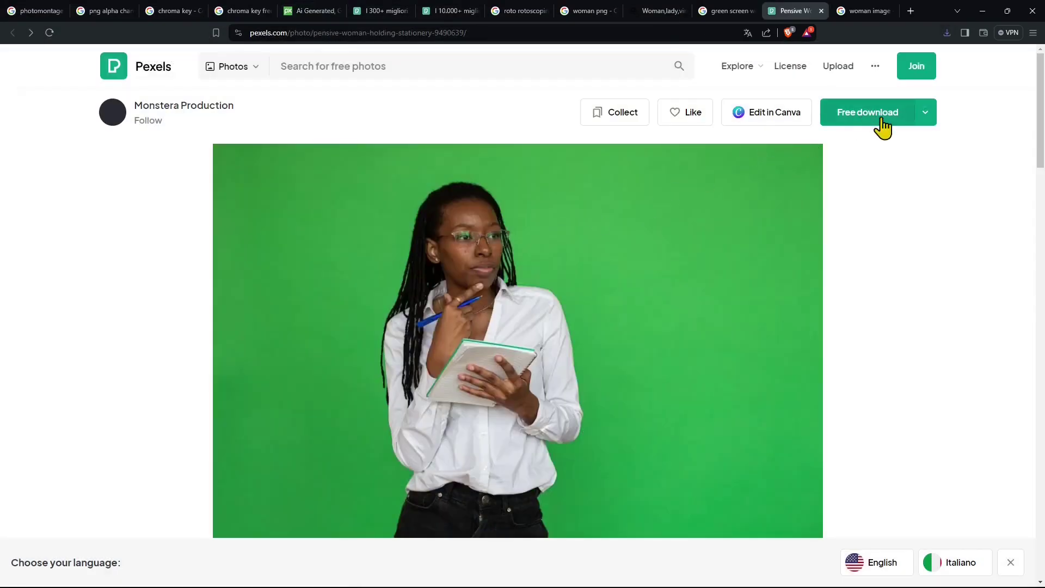
Download the Pexels green screen woman photo in Medium size, 1280x853, into the NATRON Import folder
{"action": "left_click", "coordinate": [927, 114]}
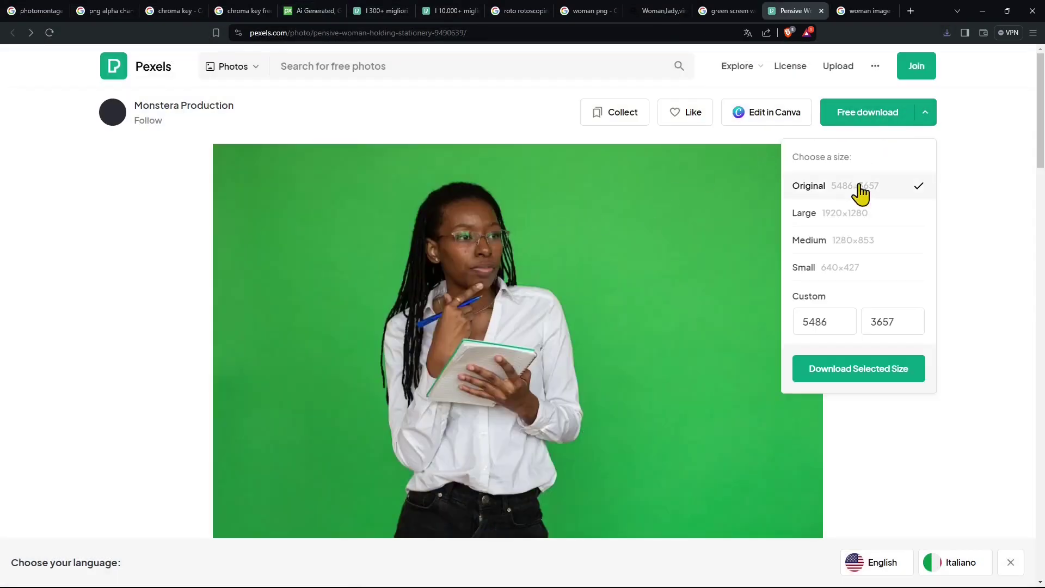
{"action": "left_click", "coordinate": [870, 247]}
{"action": "left_click", "coordinate": [841, 381]}
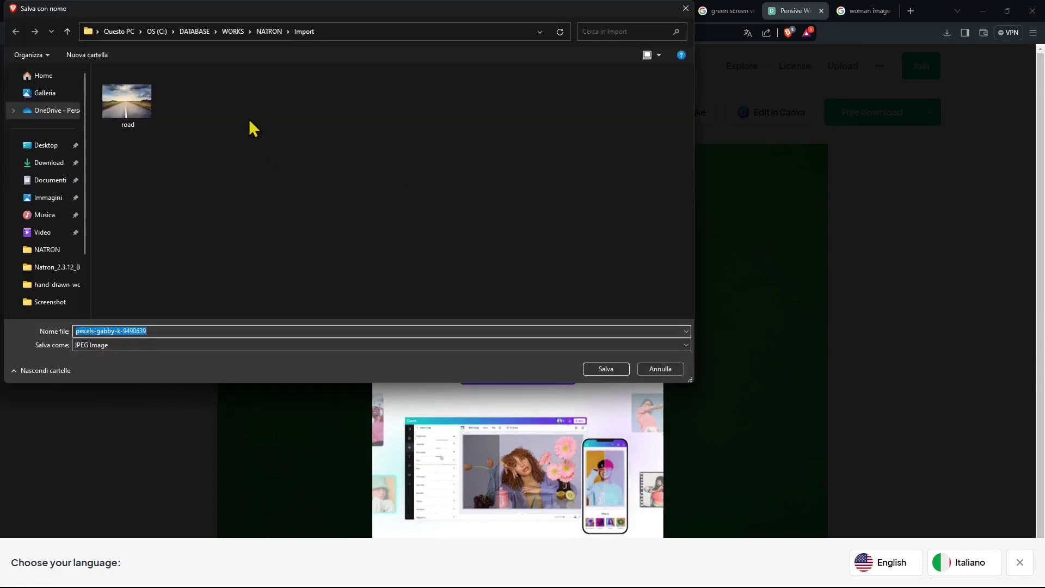
{"action": "left_click", "coordinate": [603, 372]}
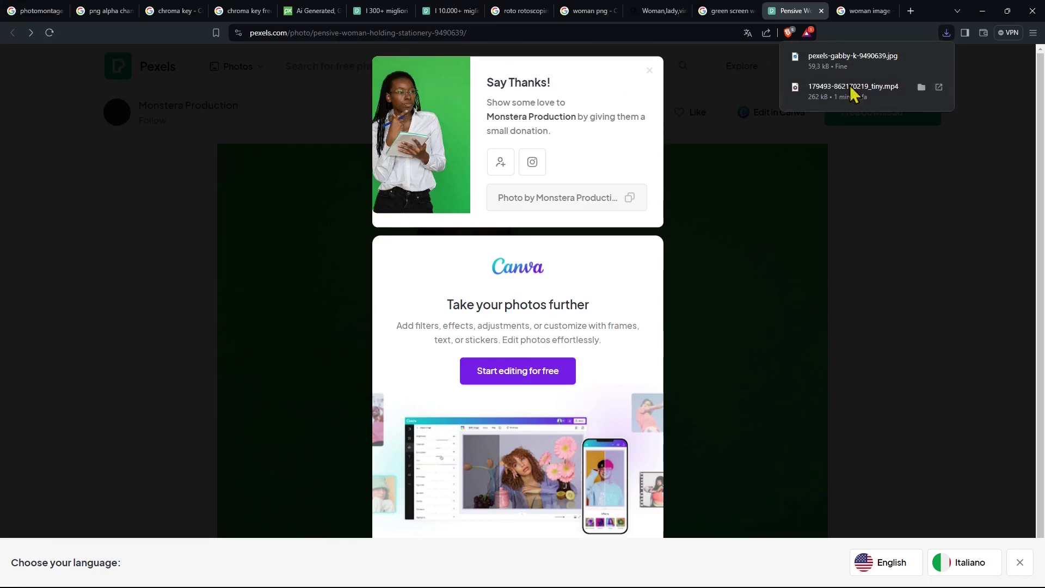
{"action": "left_click", "coordinate": [952, 135]}
From the "woman image" results, open the pink-collared-top photo and the Wikimedia business woman photo in new tabs
{"action": "left_click", "coordinate": [870, 11]}
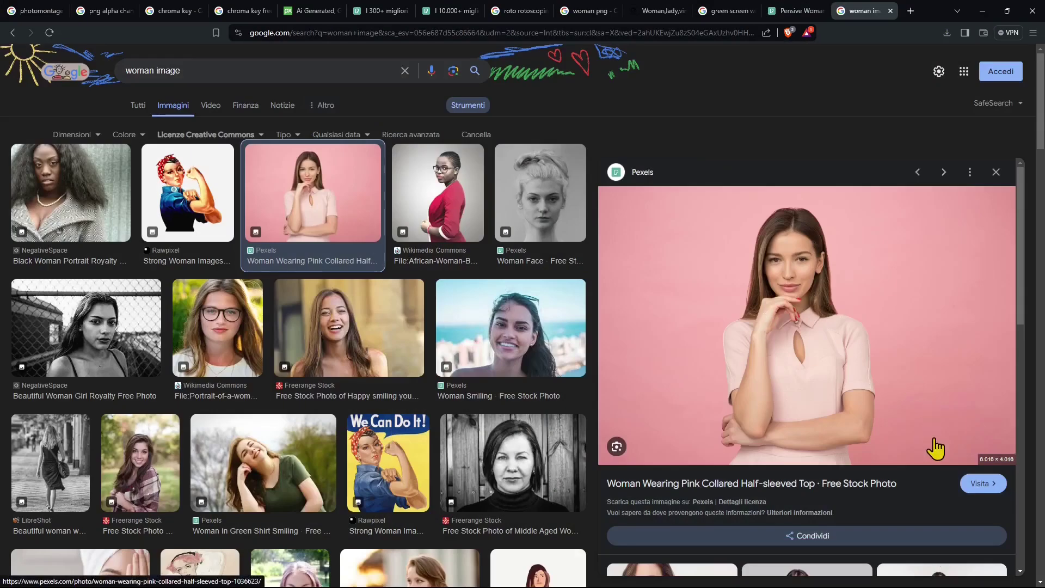
{"action": "right_click", "coordinate": [988, 481]}
{"action": "left_click", "coordinate": [905, 354]}
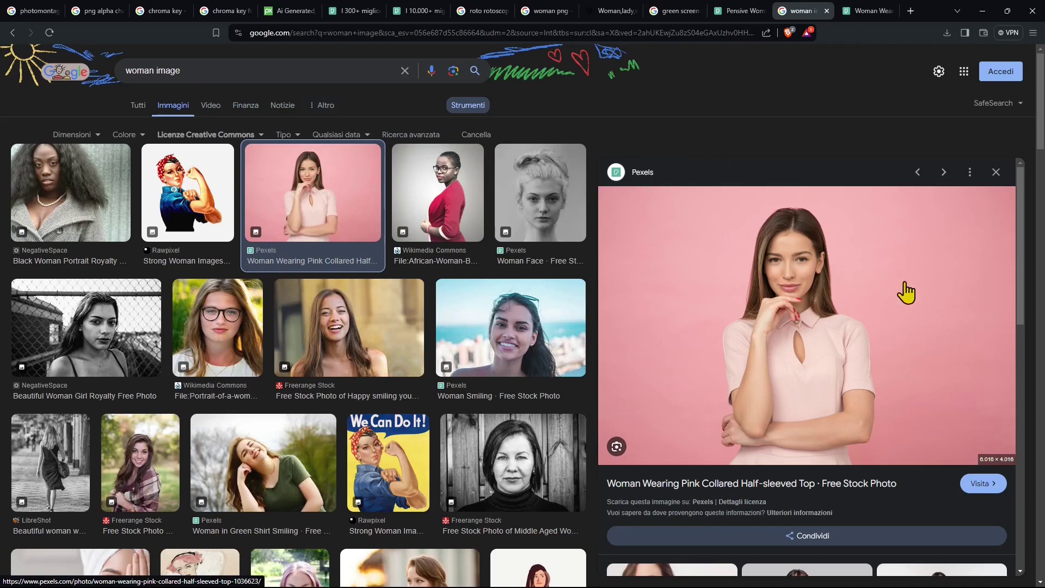
{"action": "left_click", "coordinate": [449, 209]}
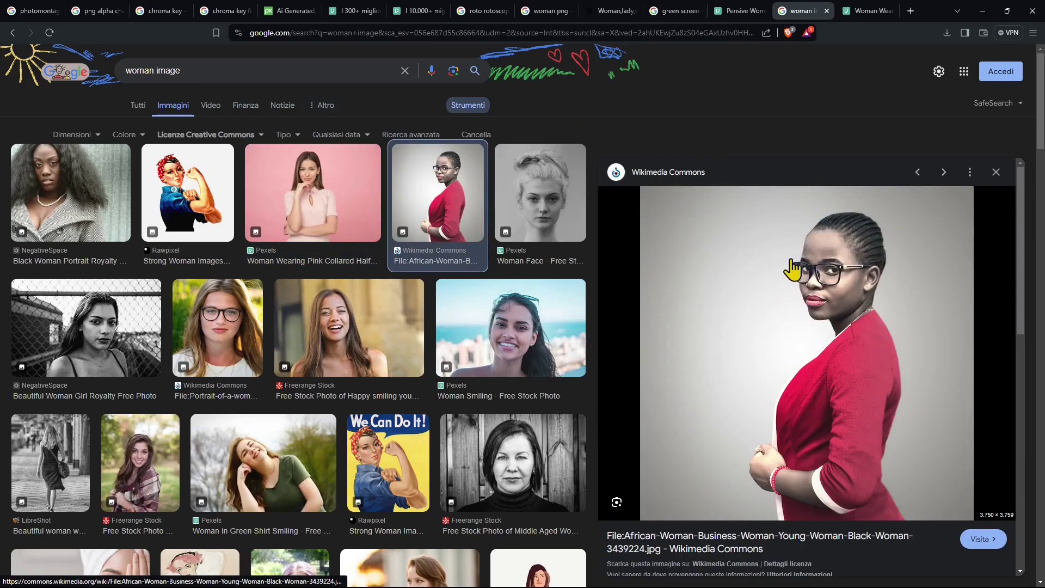
{"action": "right_click", "coordinate": [982, 539]}
{"action": "left_click", "coordinate": [871, 405]}
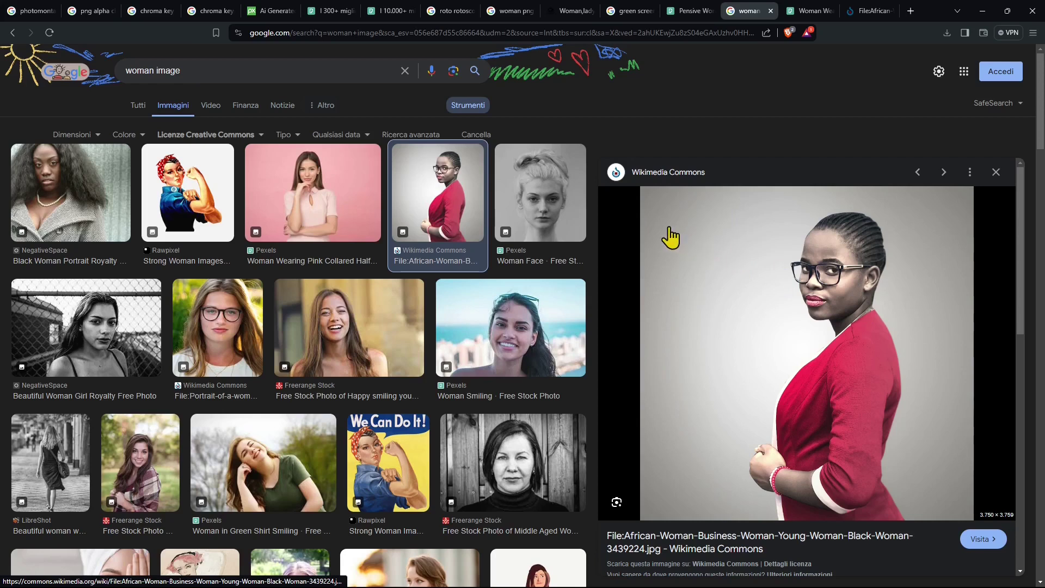
Find the Wikimedia Commons image "Portrait of a young pretty woman.jpg" in the results and open its page in a new tab
{"action": "scroll", "coordinate": [522, 375], "scroll_direction": "down", "scroll_amount": 2}
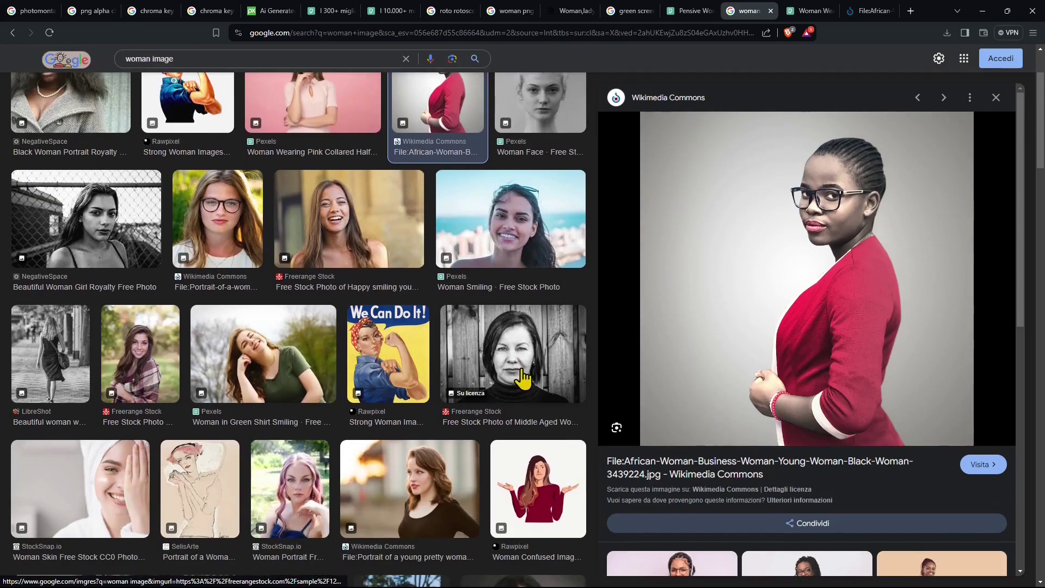
{"action": "scroll", "coordinate": [522, 376], "scroll_direction": "down", "scroll_amount": 3}
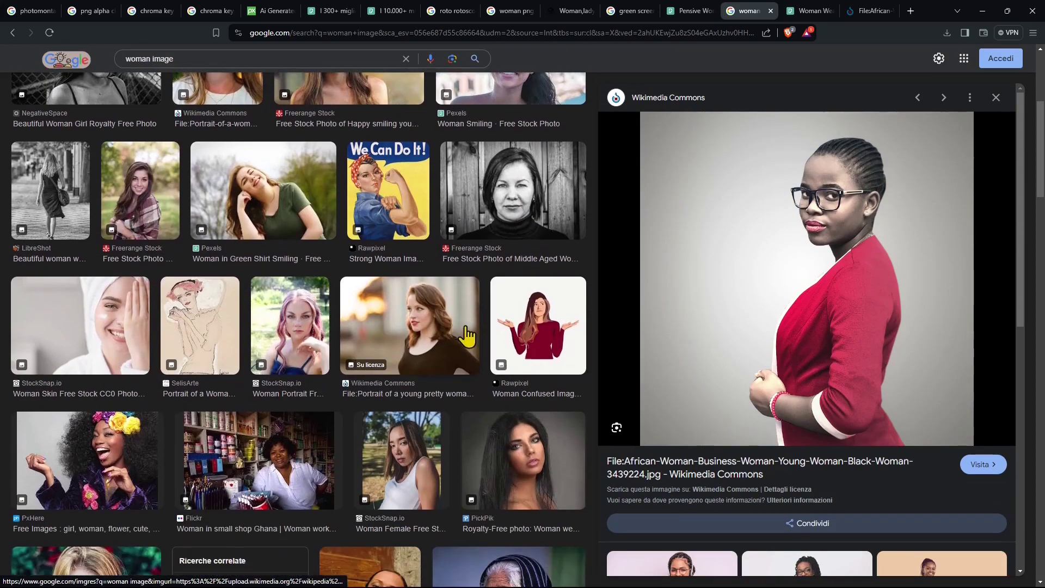
{"action": "left_click", "coordinate": [467, 335]}
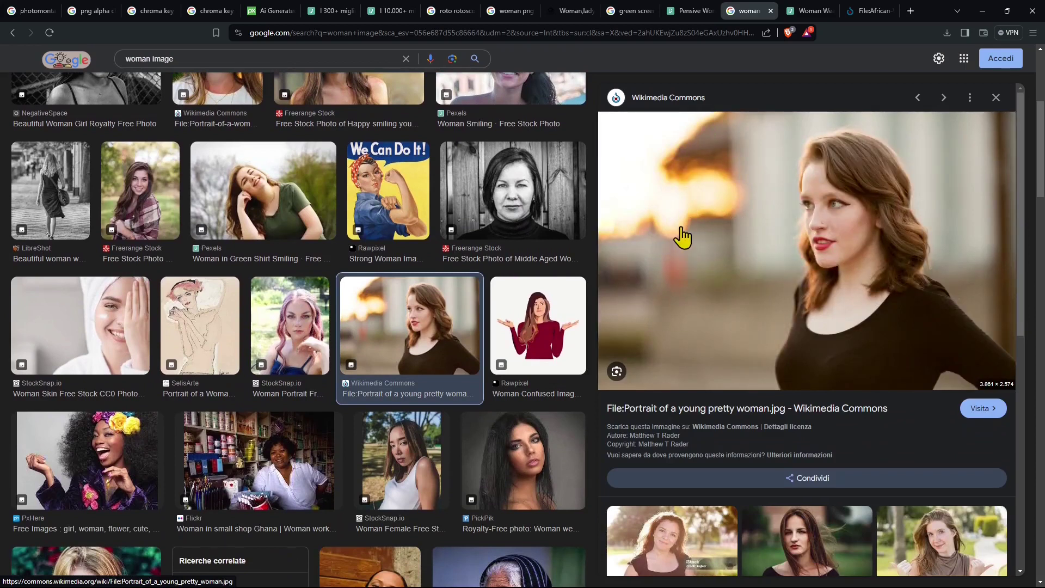
{"action": "right_click", "coordinate": [766, 184]}
{"action": "left_click", "coordinate": [979, 409]}
{"action": "right_click", "coordinate": [980, 408]}
{"action": "left_click", "coordinate": [905, 360]}
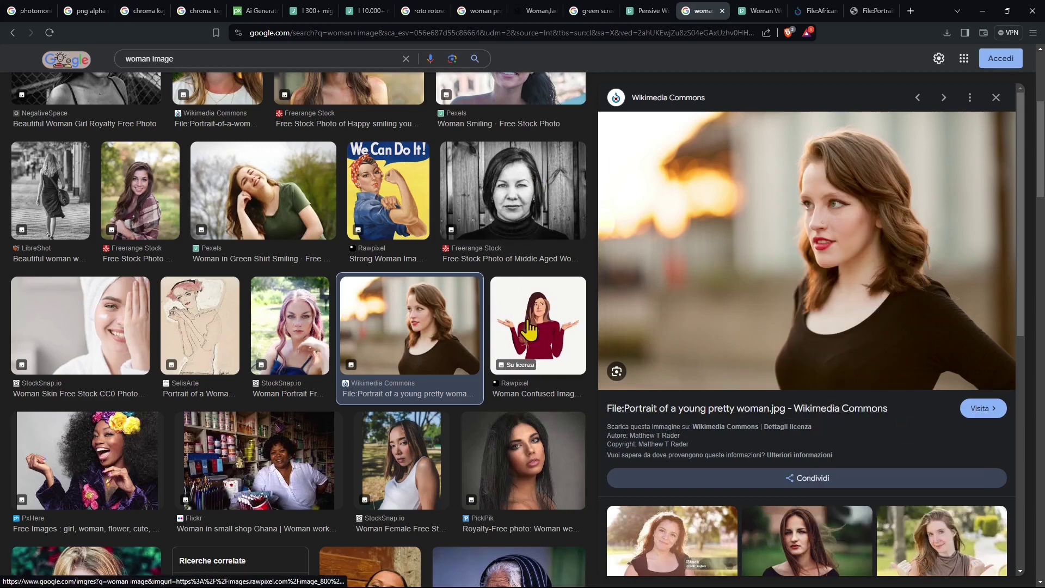
From the "woman image" results, open the PxHere photo of the woman in a black tank top in a new tab
{"action": "left_click", "coordinate": [320, 314]}
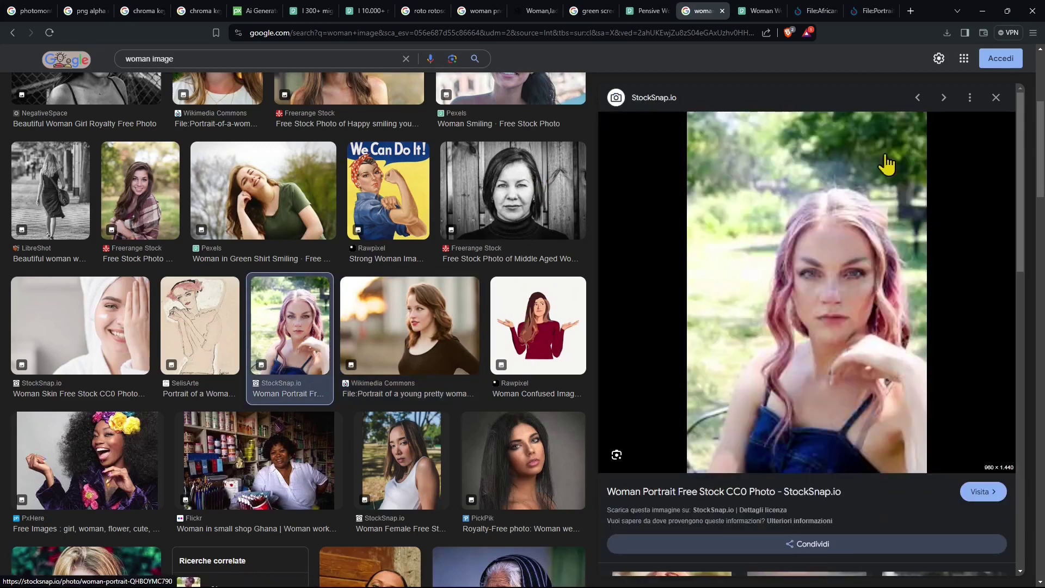
{"action": "scroll", "coordinate": [523, 402], "scroll_direction": "down", "scroll_amount": 1}
{"action": "scroll", "coordinate": [518, 438], "scroll_direction": "down", "scroll_amount": 5}
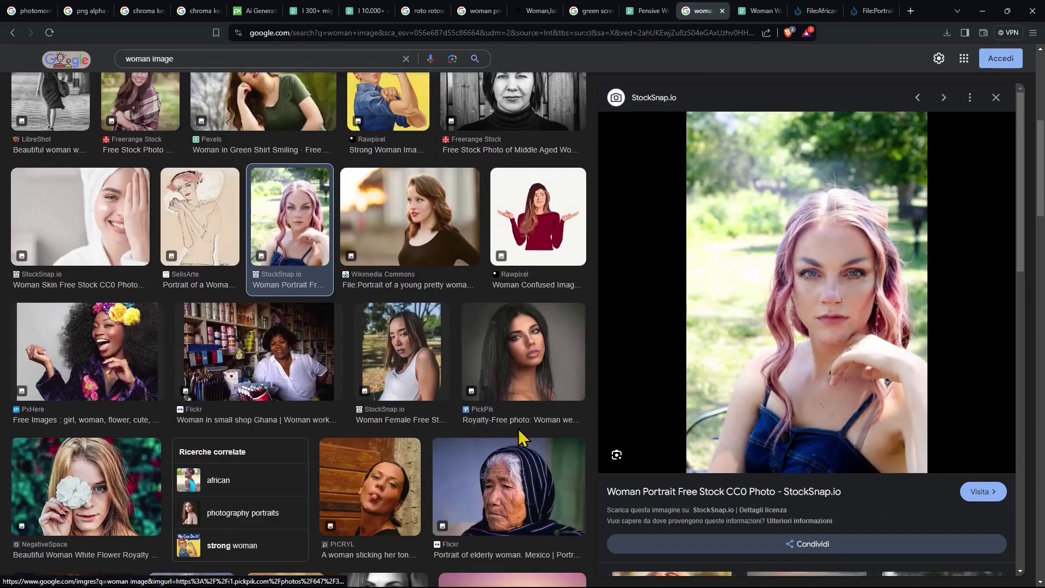
{"action": "scroll", "coordinate": [520, 434], "scroll_direction": "down", "scroll_amount": 7}
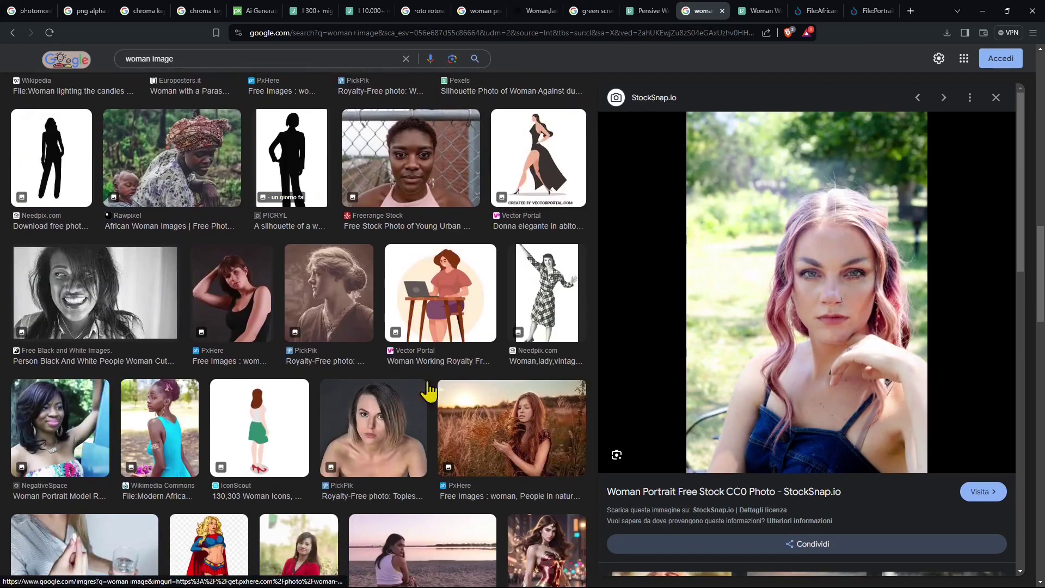
{"action": "left_click", "coordinate": [227, 294]}
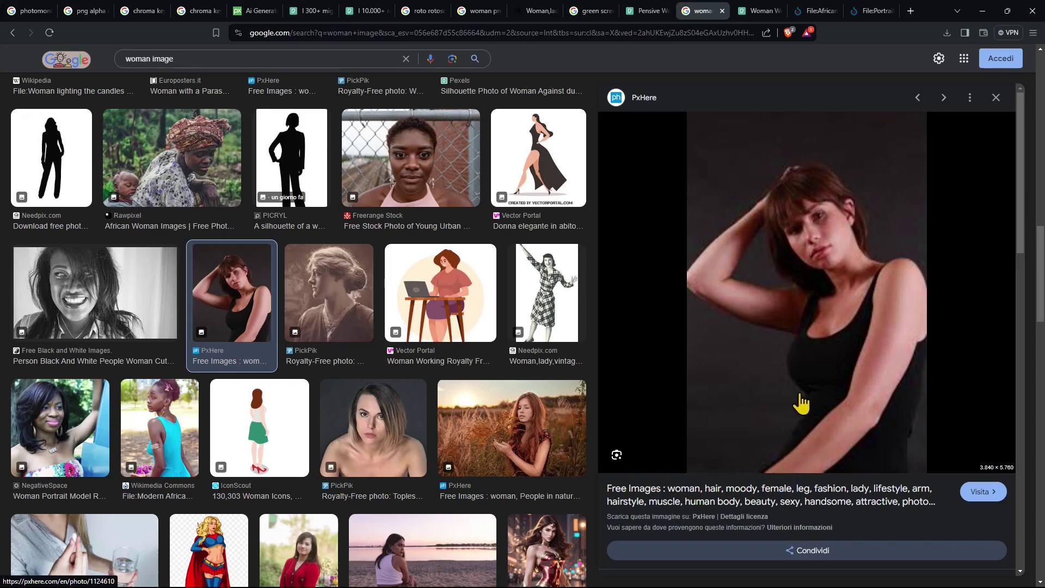
{"action": "right_click", "coordinate": [979, 491]}
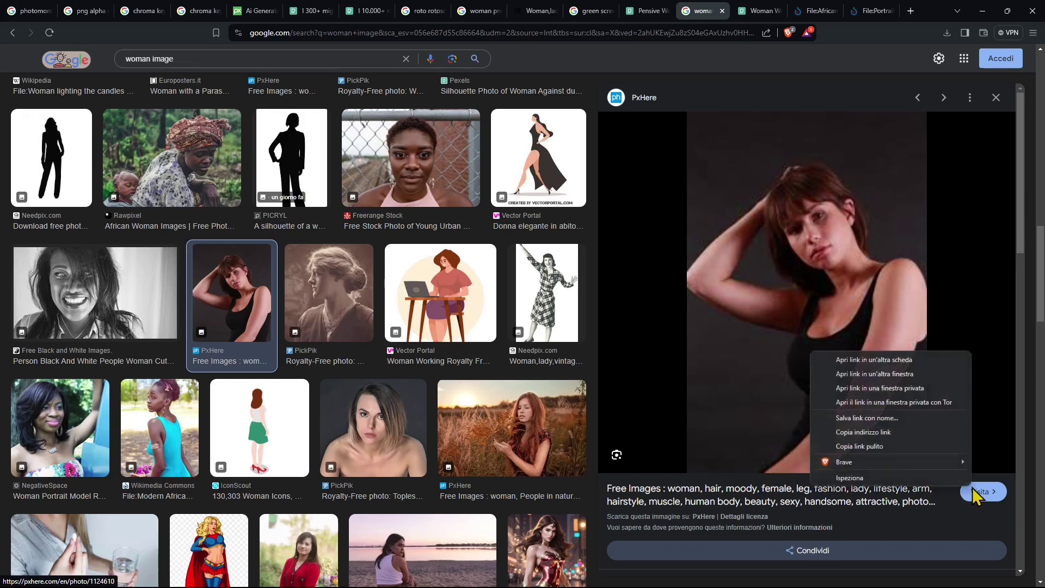
{"action": "left_click", "coordinate": [871, 365]}
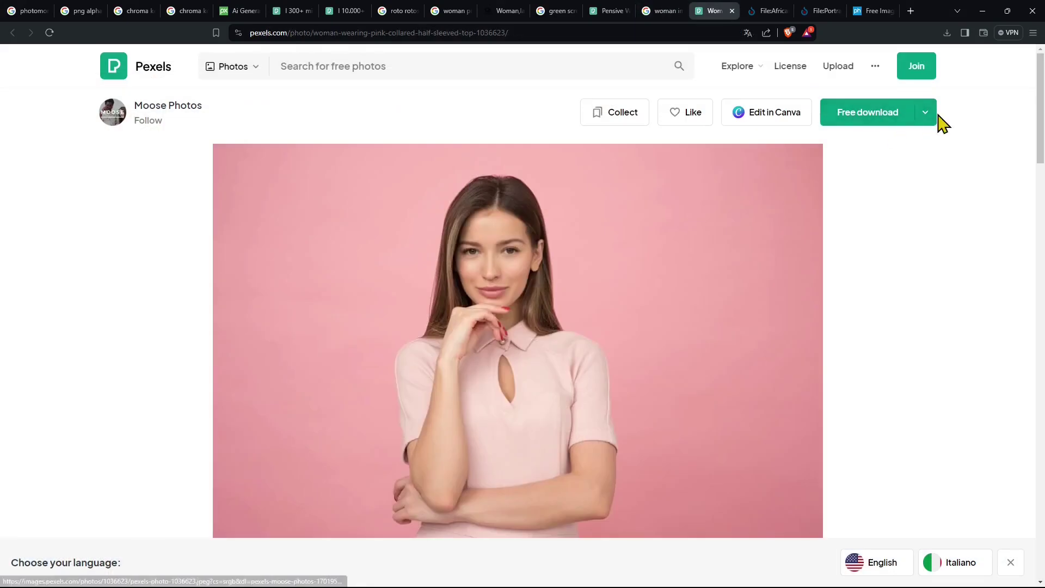
Download the Pexels pink-collared-top photo in Medium size, 1280x854, into the NATRON Import folder
{"action": "left_click", "coordinate": [927, 115]}
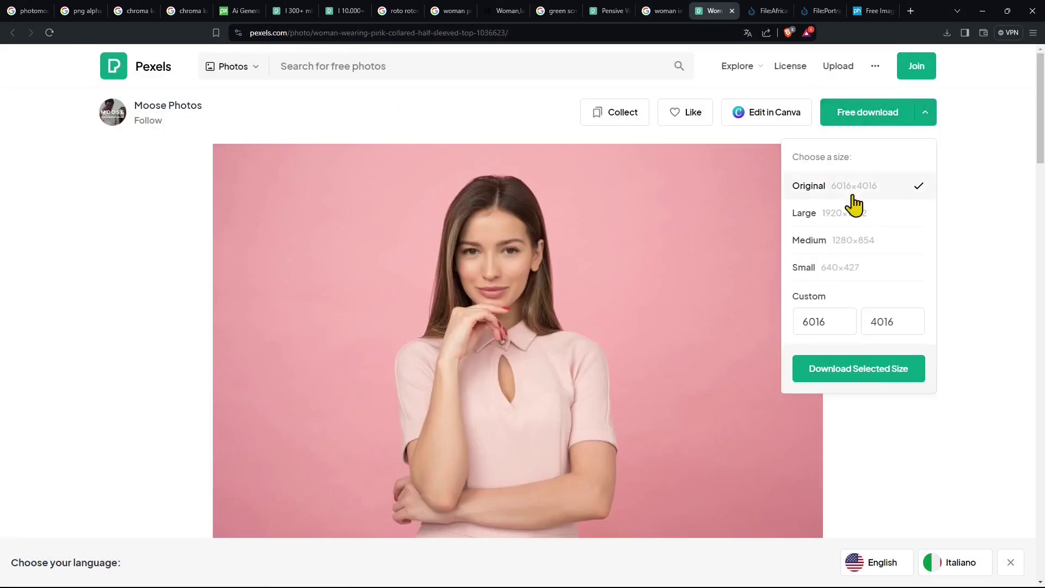
{"action": "left_click", "coordinate": [838, 248]}
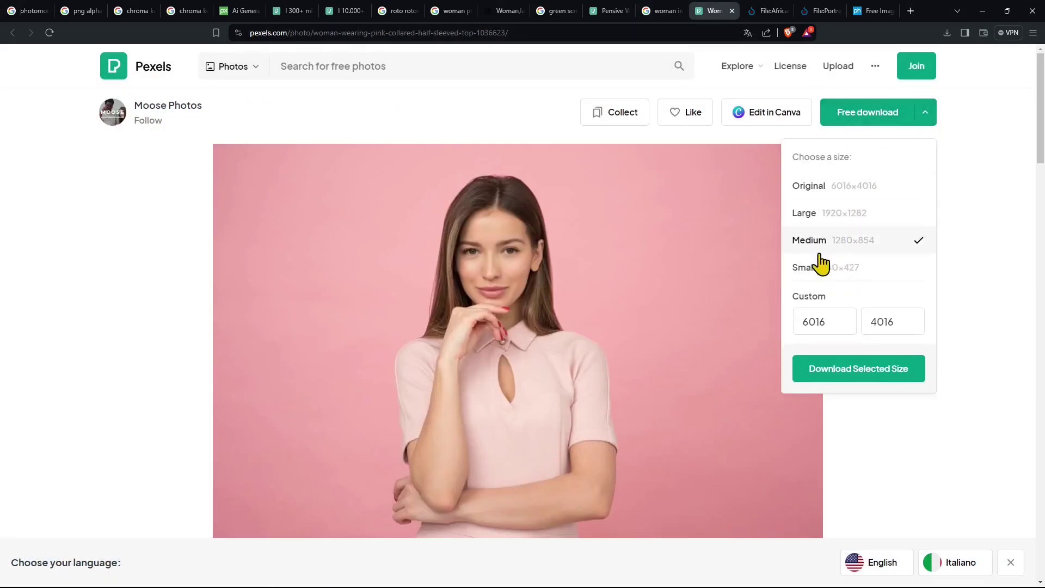
{"action": "left_click", "coordinate": [851, 376]}
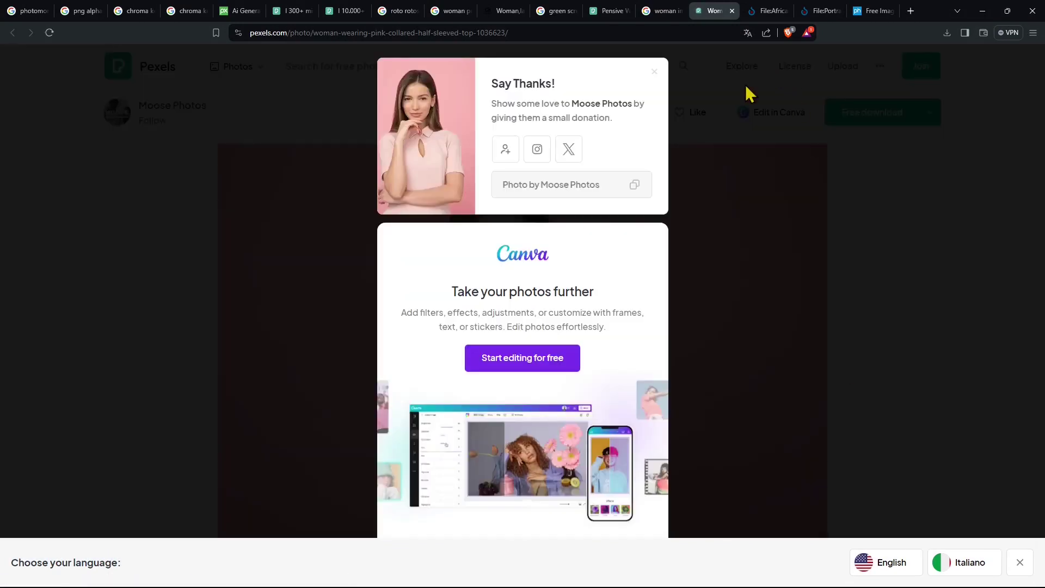
{"action": "left_click", "coordinate": [616, 372]}
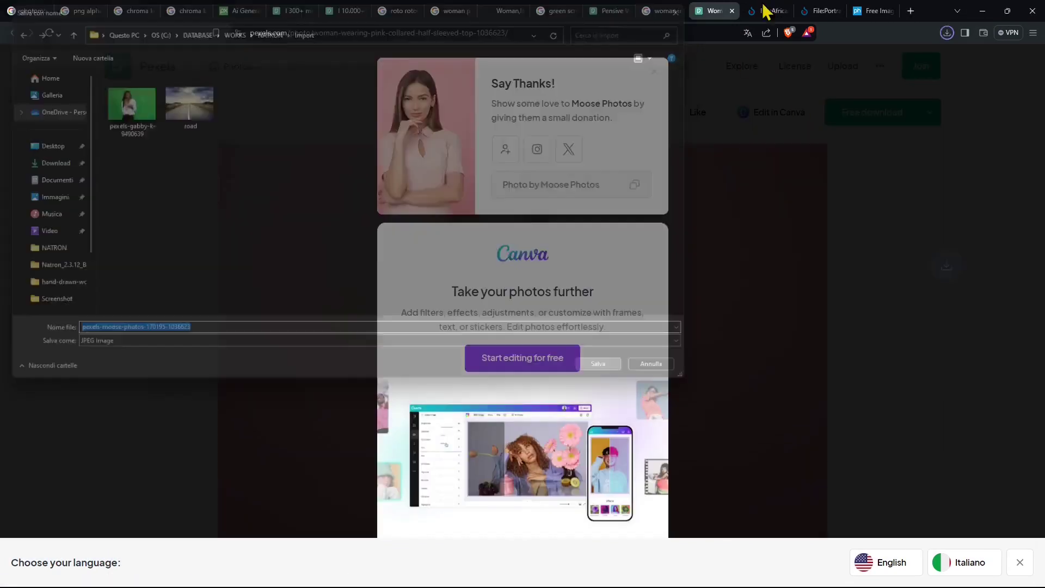
Save the full-resolution Wikimedia business woman image as a JPEG in the NATRON Import folder and close its tab
{"action": "left_click", "coordinate": [769, 12]}
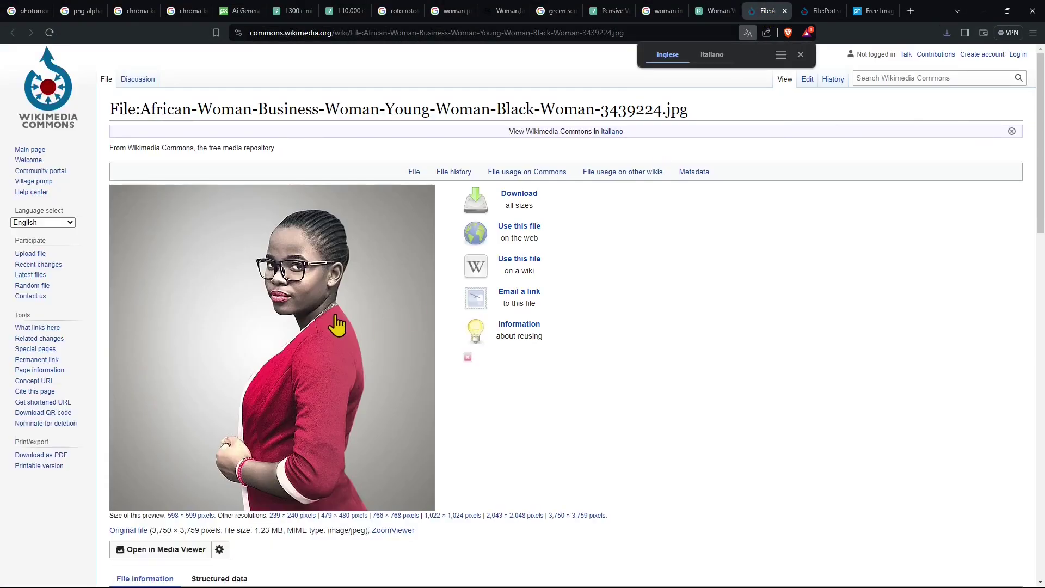
{"action": "scroll", "coordinate": [343, 338], "scroll_direction": "down", "scroll_amount": 8}
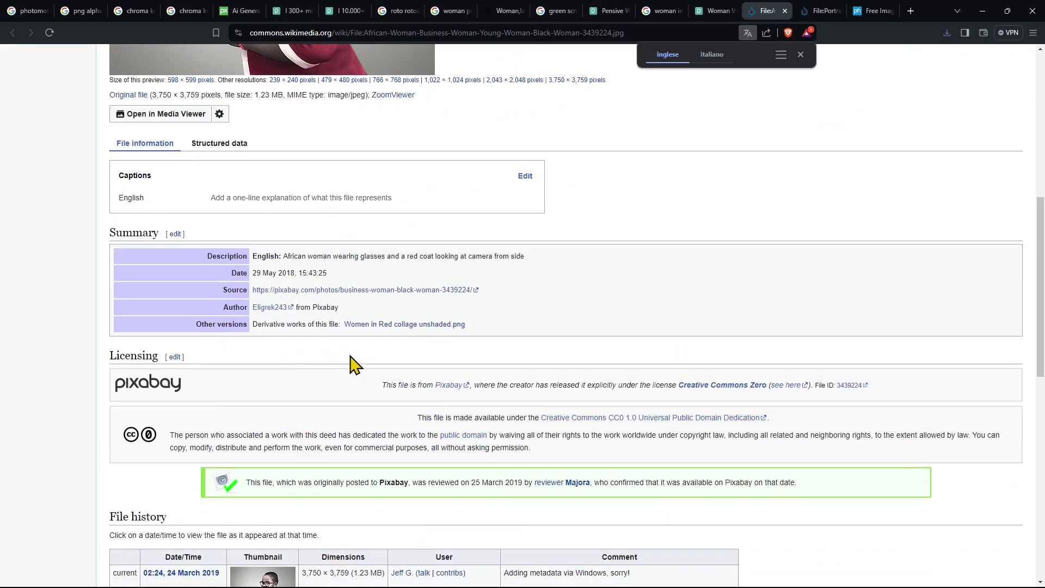
{"action": "scroll", "coordinate": [351, 364], "scroll_direction": "up", "scroll_amount": 8}
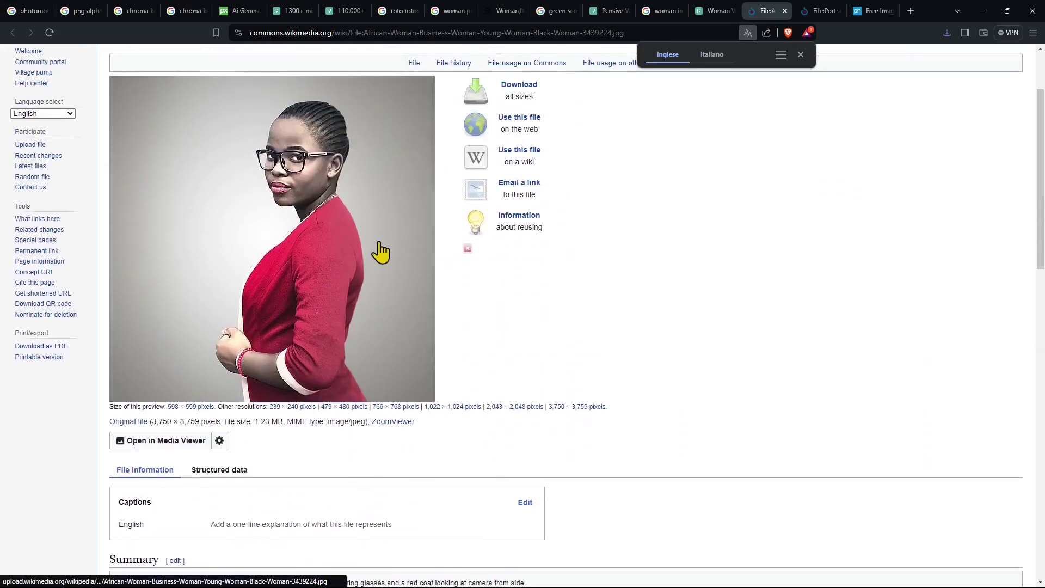
{"action": "left_click", "coordinate": [380, 246]}
{"action": "right_click", "coordinate": [524, 254]}
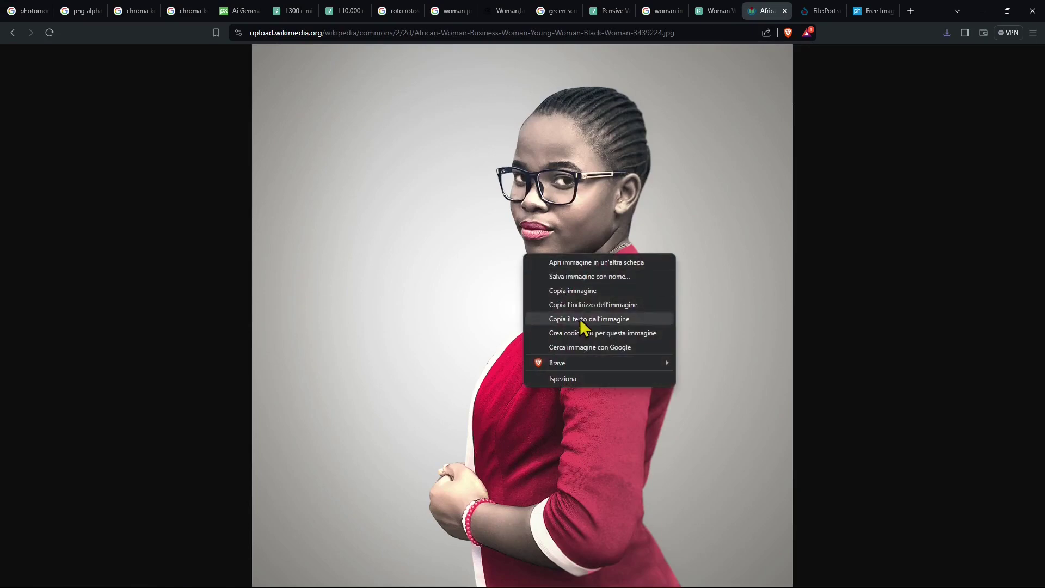
{"action": "left_click", "coordinate": [521, 289]}
{"action": "right_click", "coordinate": [520, 287]}
{"action": "left_click", "coordinate": [586, 322]}
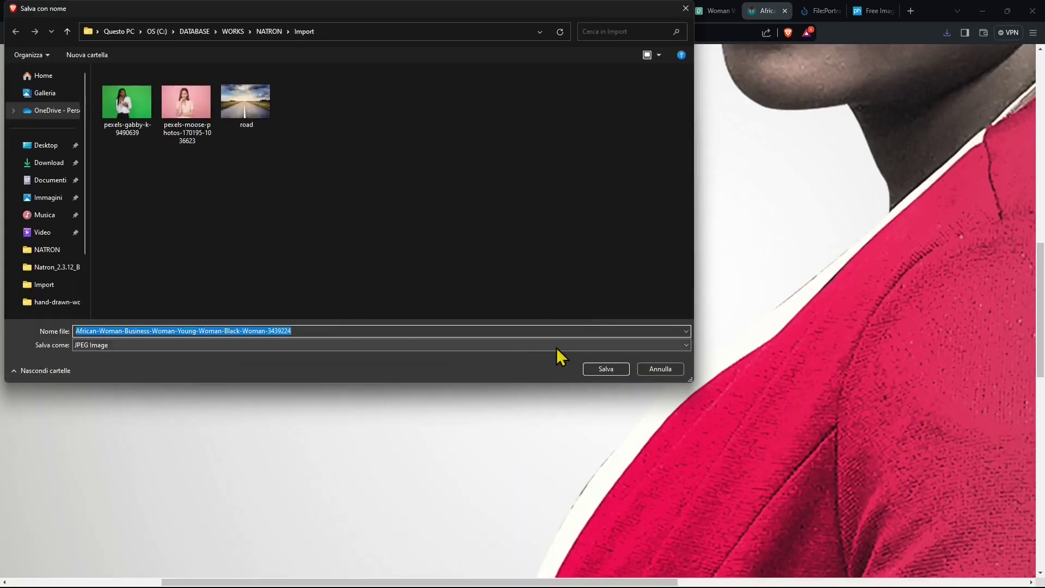
{"action": "left_click", "coordinate": [600, 371]}
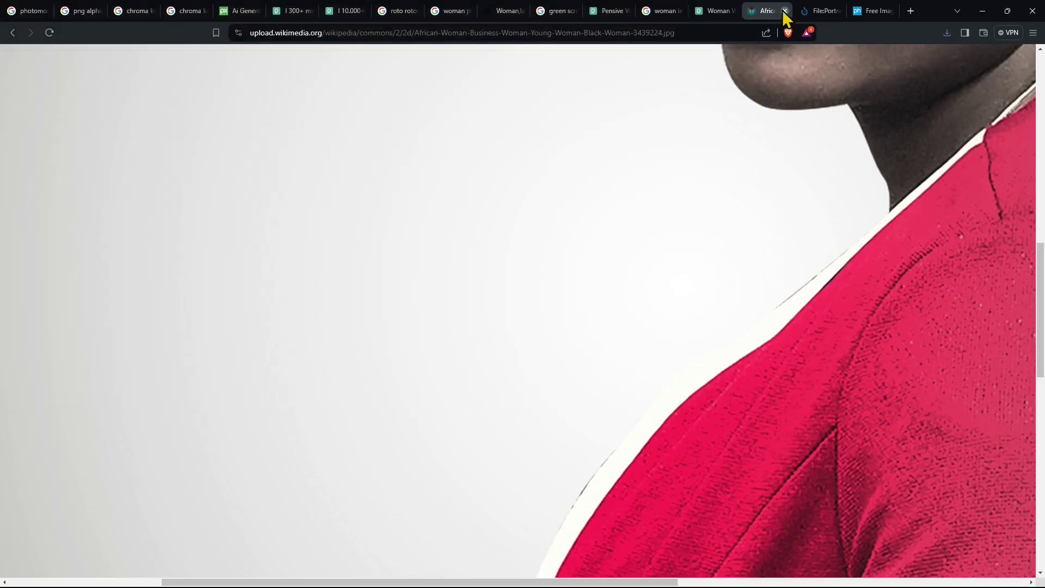
{"action": "left_click", "coordinate": [785, 11]}
Save the full-resolution Wikimedia image Portrait_of_a_young_pretty_woman.jpg into the NATRON Import folder
{"action": "left_click", "coordinate": [444, 288]}
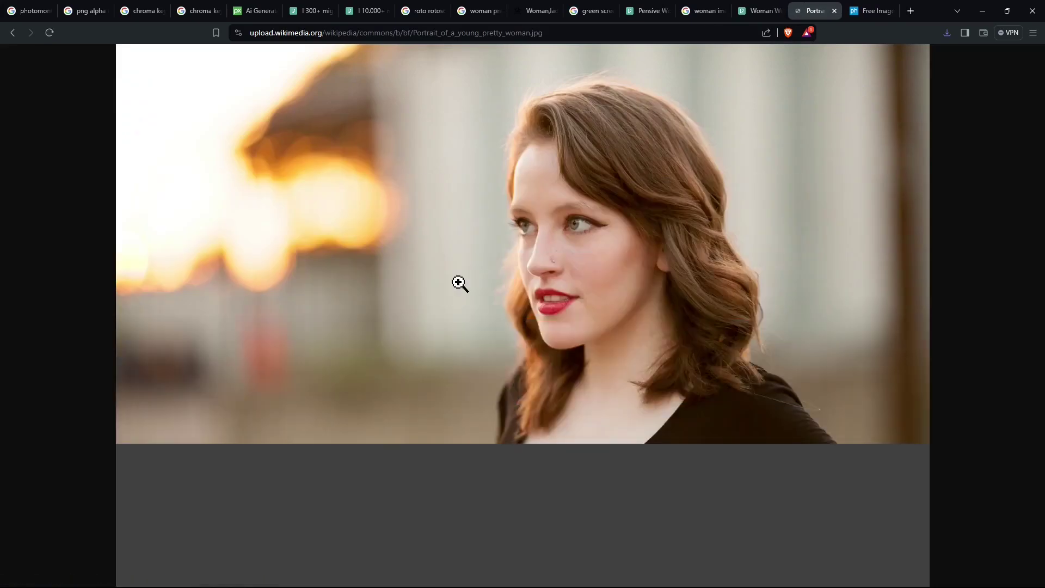
{"action": "right_click", "coordinate": [513, 242]}
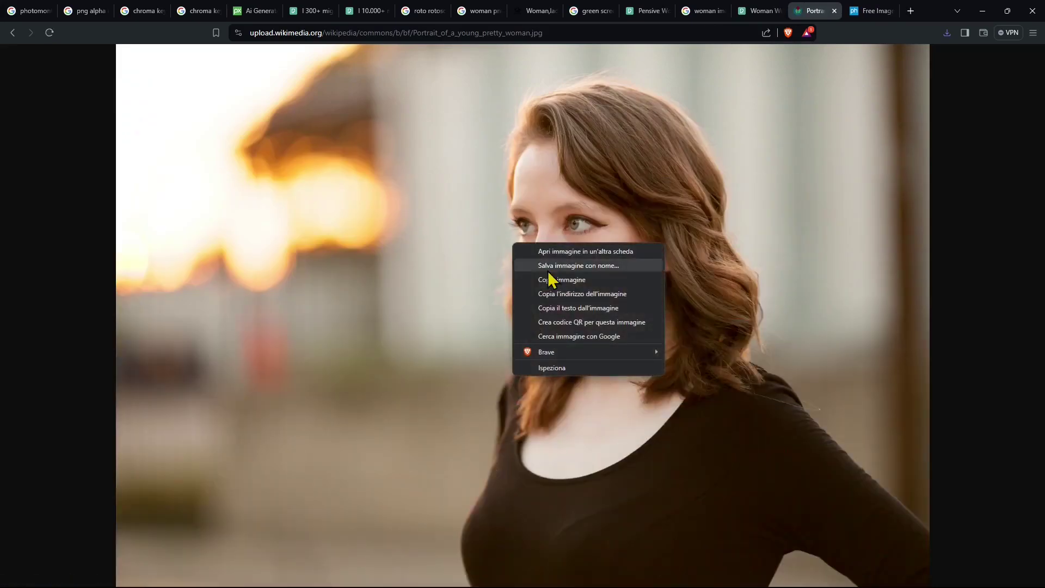
{"action": "left_click", "coordinate": [576, 265]}
{"action": "left_click", "coordinate": [594, 366]}
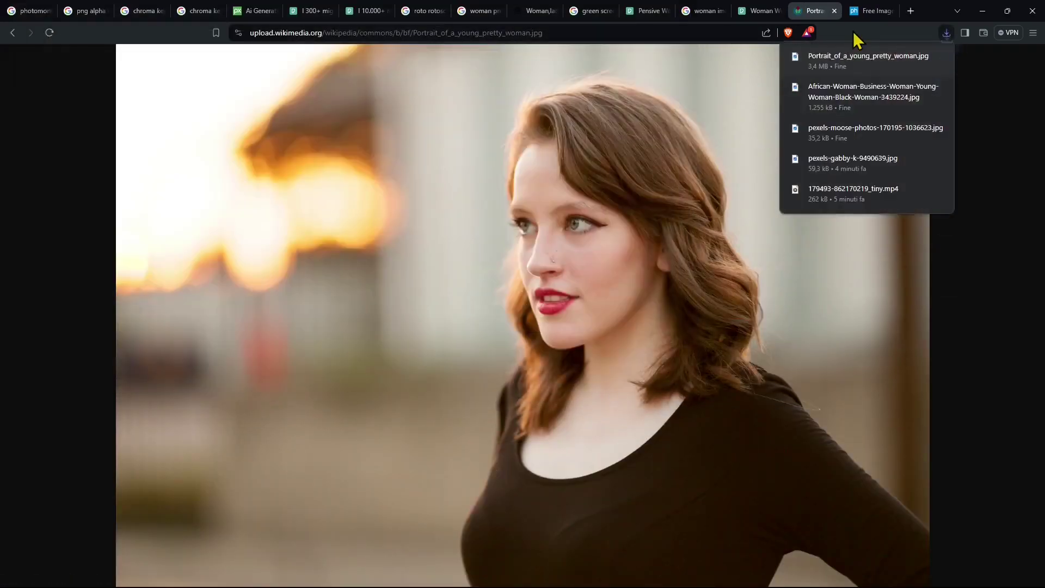
Download the PxHere photo of the woman in black as a guest at 2560x1440 into the NATRON Import folder
{"action": "left_click", "coordinate": [870, 11]}
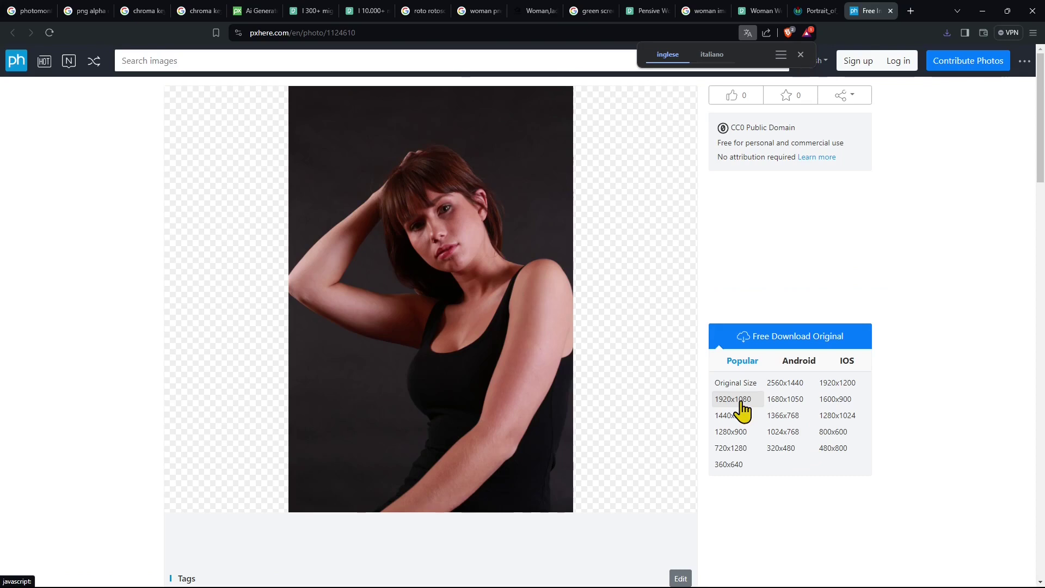
{"action": "left_click", "coordinate": [779, 384]}
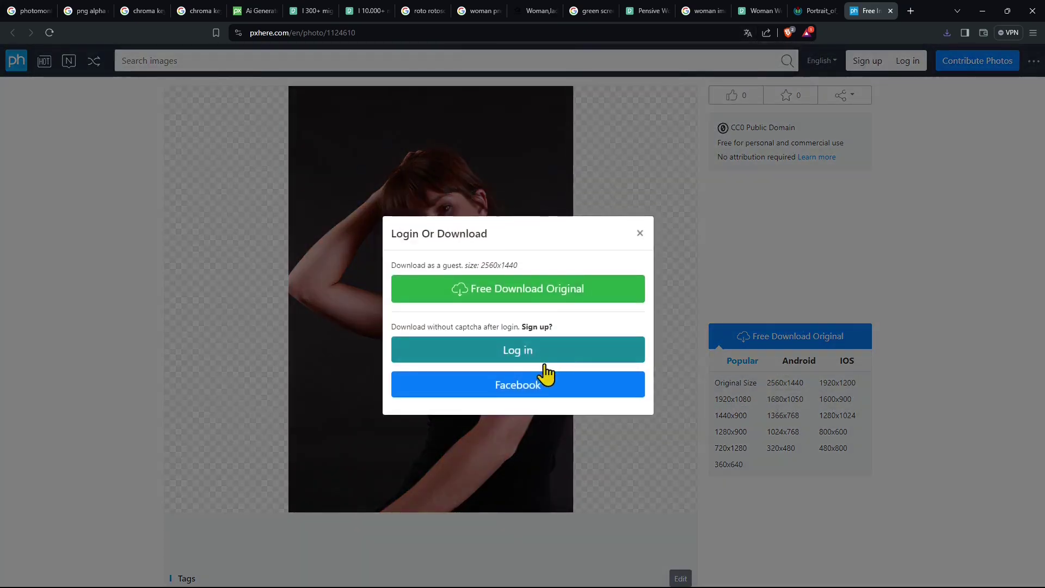
{"action": "left_click", "coordinate": [527, 288]}
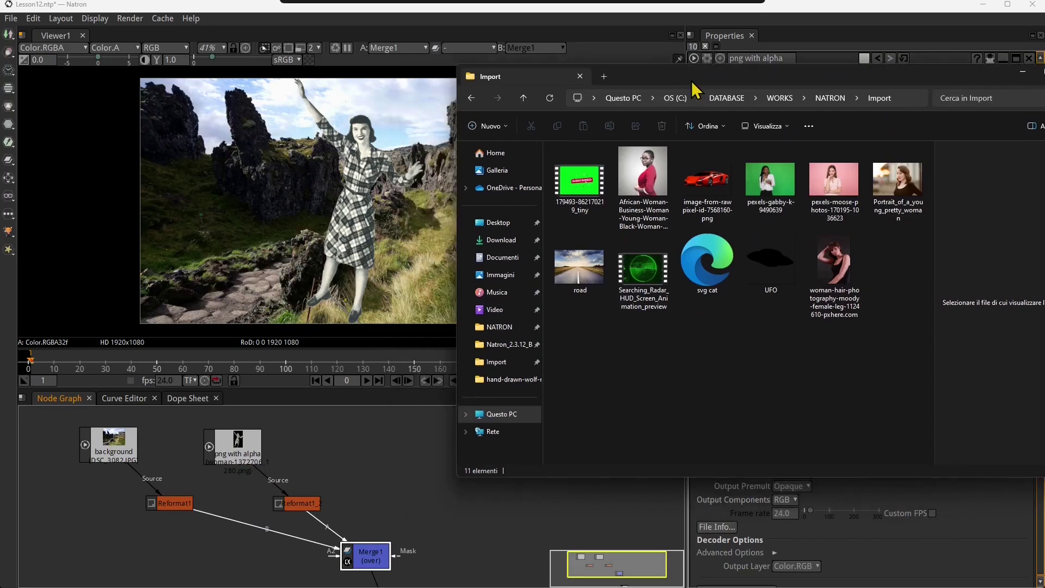
{"action": "left_click_drag", "start_coordinate": [687, 80], "coordinate": [731, 75]}
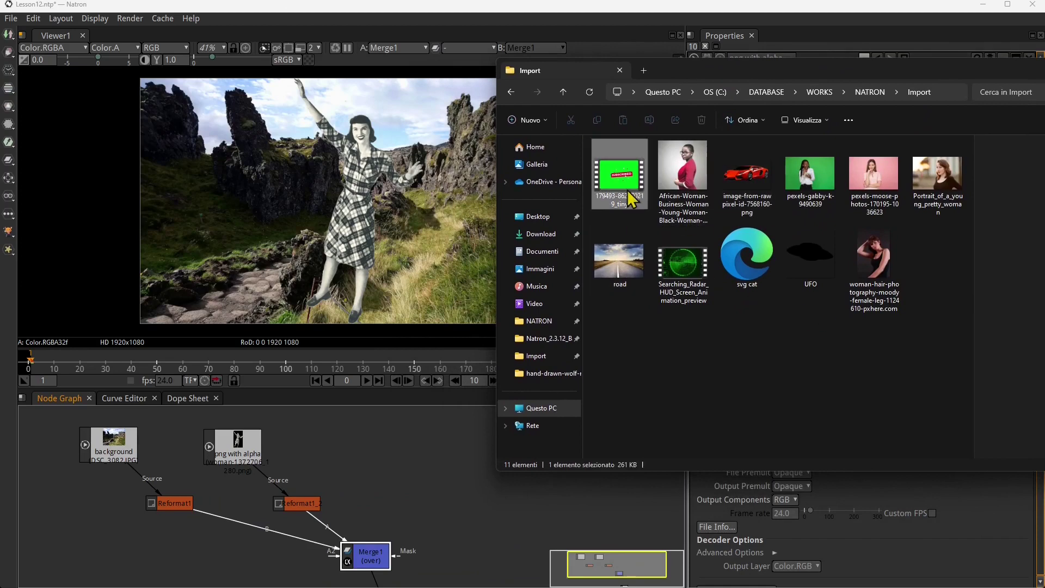
{"action": "left_click_drag", "start_coordinate": [633, 199], "coordinate": [425, 400]}
{"action": "mouse_move", "coordinate": [402, 441]}
{"action": "left_mouse_down"}
{"action": "mouse_move", "coordinate": [508, 322]}
{"action": "mouse_move", "coordinate": [423, 443]}
{"action": "mouse_move", "coordinate": [416, 434]}
{"action": "left_mouse_up"}
{"action": "left_click_drag", "start_coordinate": [495, 509], "coordinate": [453, 452]}
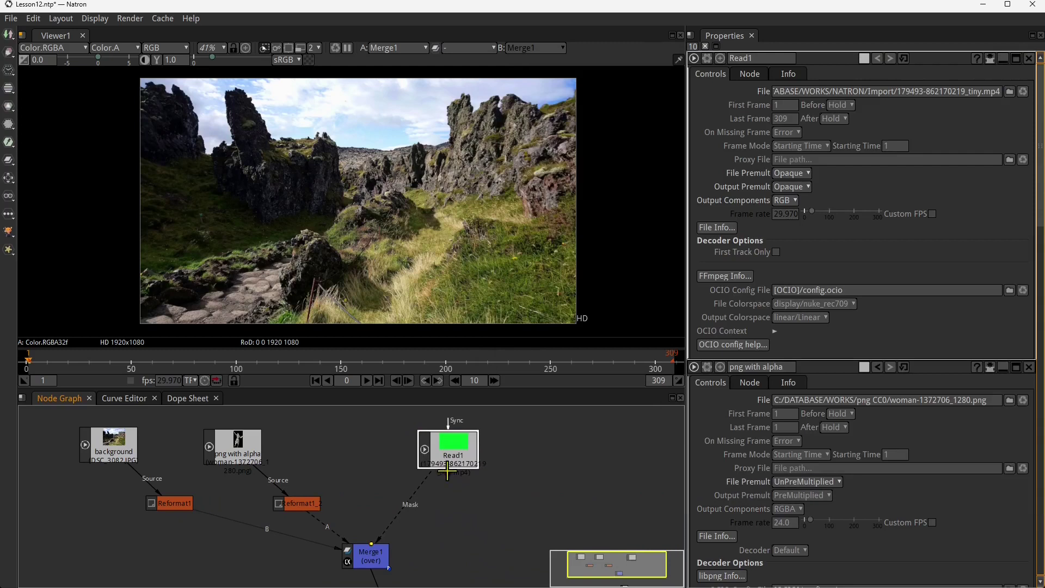
{"action": "left_click_drag", "start_coordinate": [391, 527], "coordinate": [403, 518]}
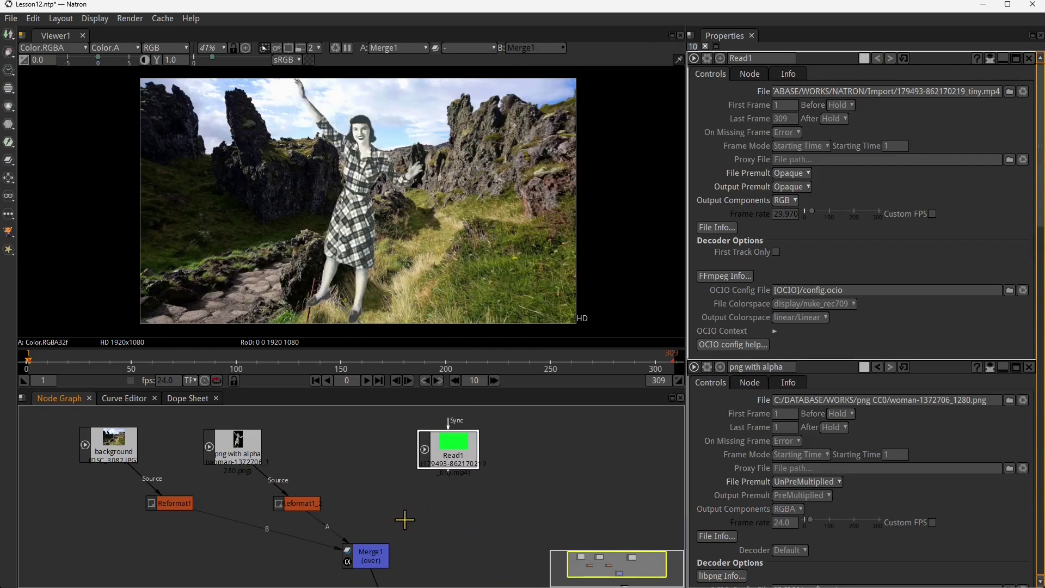
Connect Merge1's A2 input to the green screen video's Read1 node
{"action": "scroll", "coordinate": [400, 515], "scroll_direction": "up", "scroll_amount": 4}
{"action": "left_click", "coordinate": [377, 546]}
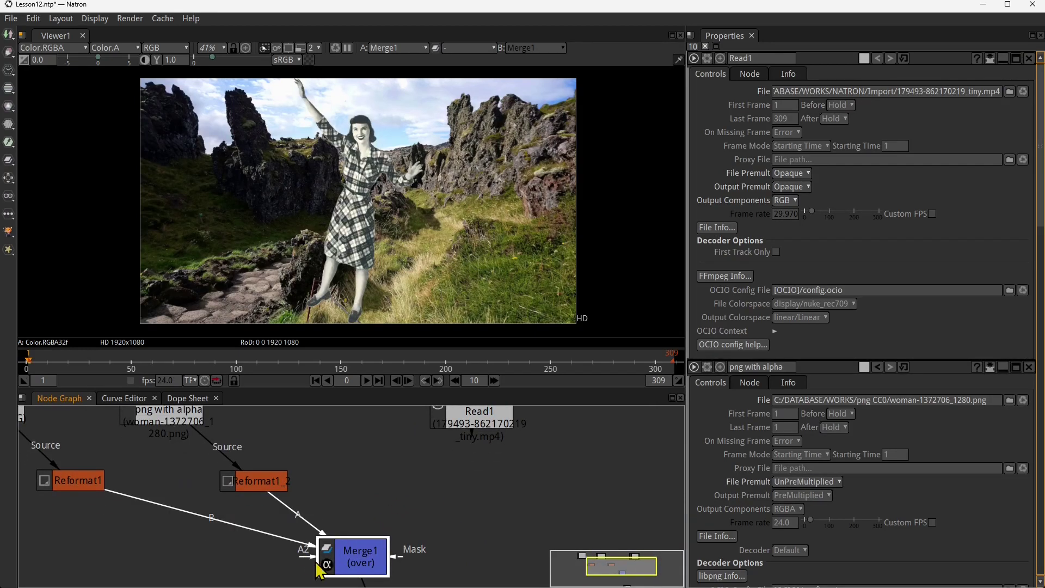
{"action": "left_click_drag", "start_coordinate": [342, 499], "coordinate": [472, 429]}
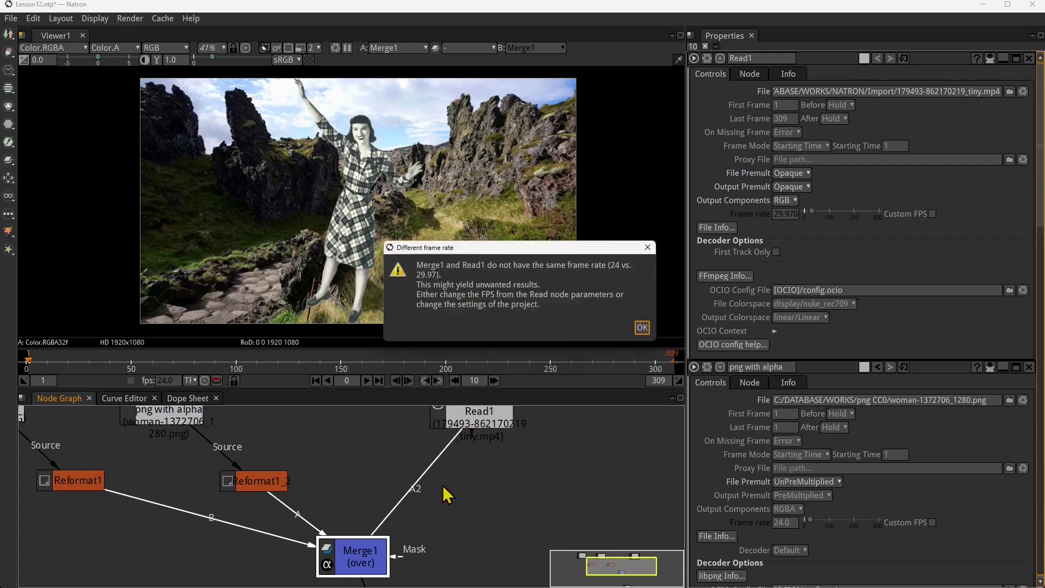
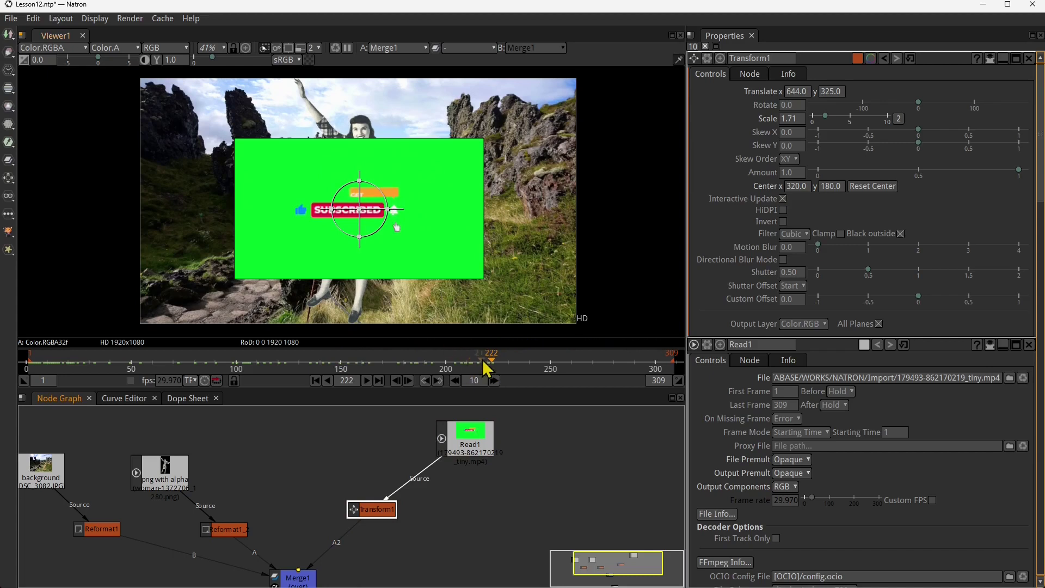
Go to frame 48 and move the green screen clip to the landscape's lower-right corner, at about Translate x 1046, y 133
{"action": "left_click_drag", "start_coordinate": [496, 366], "coordinate": [127, 367]}
{"action": "left_click_drag", "start_coordinate": [360, 213], "coordinate": [458, 264]}
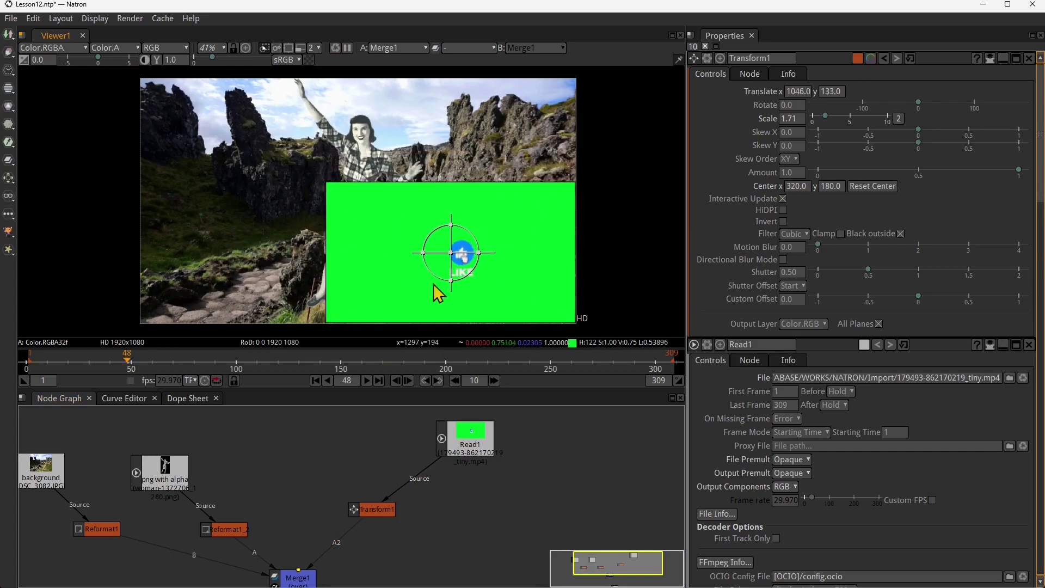
{"action": "scroll", "coordinate": [436, 294], "scroll_direction": "up", "scroll_amount": 1}
Spread the Read1 and Transform1 nodes away from Merge1 to make room in the node graph
{"action": "left_click_drag", "start_coordinate": [407, 494], "coordinate": [364, 486]}
{"action": "left_click_drag", "start_coordinate": [406, 446], "coordinate": [426, 462]}
{"action": "left_click_drag", "start_coordinate": [324, 509], "coordinate": [341, 527]}
{"action": "left_click_drag", "start_coordinate": [423, 515], "coordinate": [421, 494]}
{"action": "mouse_move", "coordinate": [433, 447]}
{"action": "left_mouse_down"}
{"action": "mouse_move", "coordinate": [426, 453]}
{"action": "mouse_move", "coordinate": [427, 435]}
{"action": "left_mouse_up"}
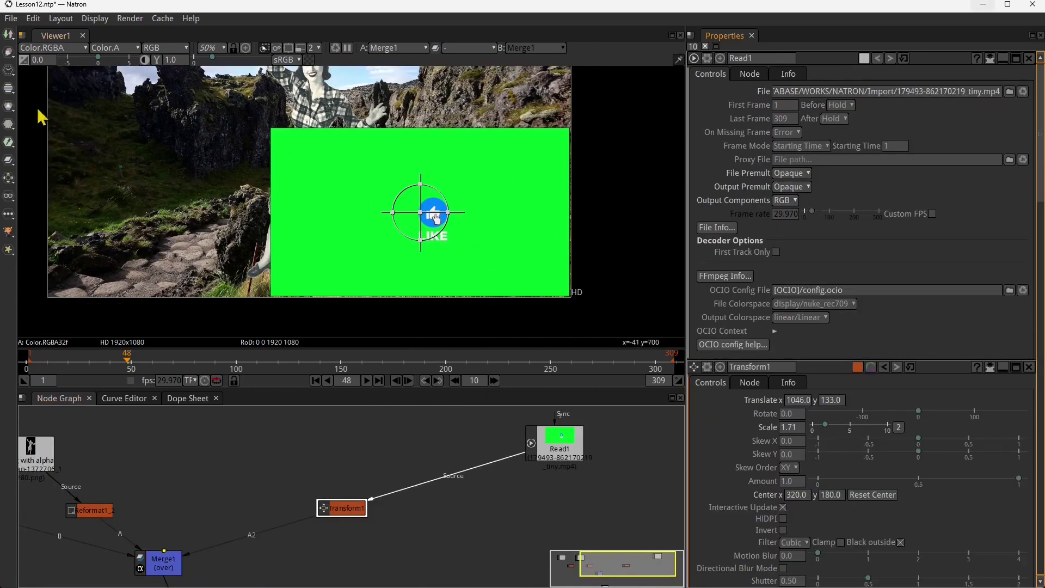
Insert a ChromaKeyer node between Transform1 and Merge1's A2 input
{"action": "left_click", "coordinate": [6, 143]}
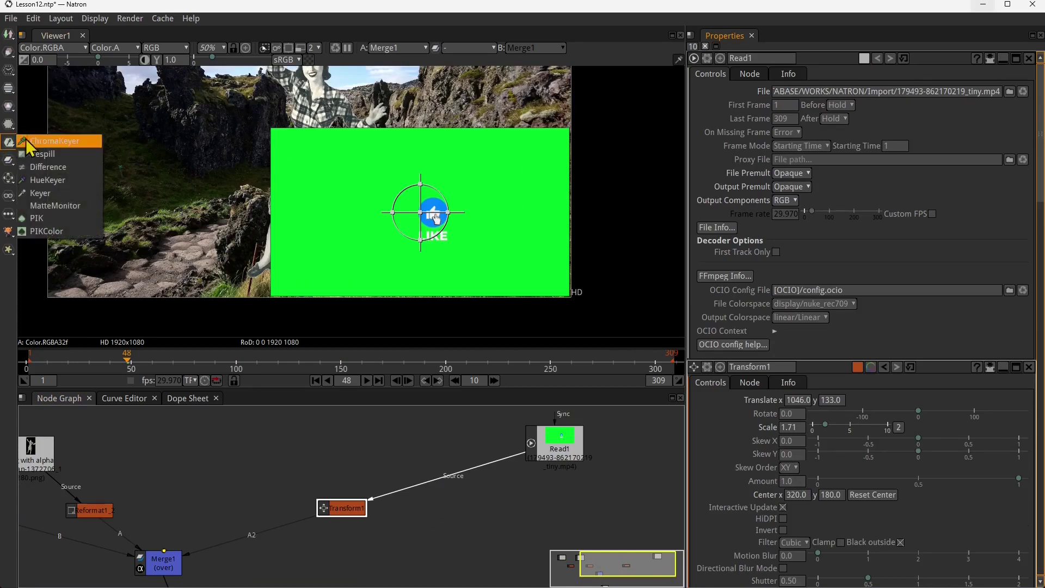
{"action": "left_click", "coordinate": [13, 202]}
{"action": "left_click", "coordinate": [8, 142]}
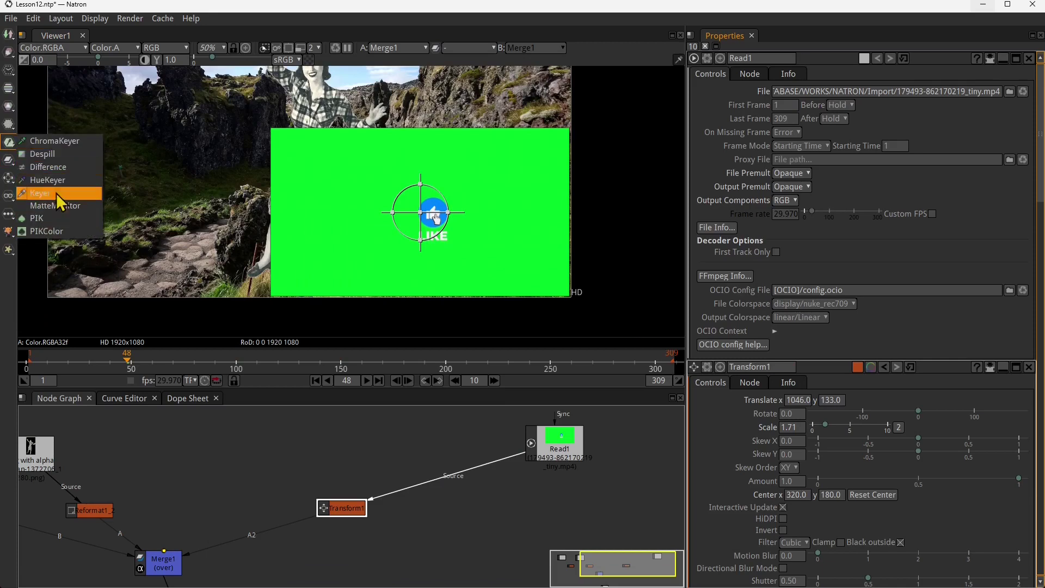
{"action": "left_click", "coordinate": [47, 143]}
Rearrange Transform1, ChromaKeyer1 and Merge1 in the node graph so the keying branch is clearly spaced
{"action": "left_click_drag", "start_coordinate": [351, 506], "coordinate": [437, 496]}
{"action": "left_click_drag", "start_coordinate": [348, 536], "coordinate": [294, 516]}
{"action": "left_click_drag", "start_coordinate": [433, 496], "coordinate": [387, 487]}
{"action": "mouse_move", "coordinate": [294, 515]}
{"action": "left_mouse_down"}
{"action": "mouse_move", "coordinate": [294, 497]}
{"action": "mouse_move", "coordinate": [280, 515]}
{"action": "left_mouse_up"}
{"action": "left_click_drag", "start_coordinate": [374, 486], "coordinate": [395, 477]}
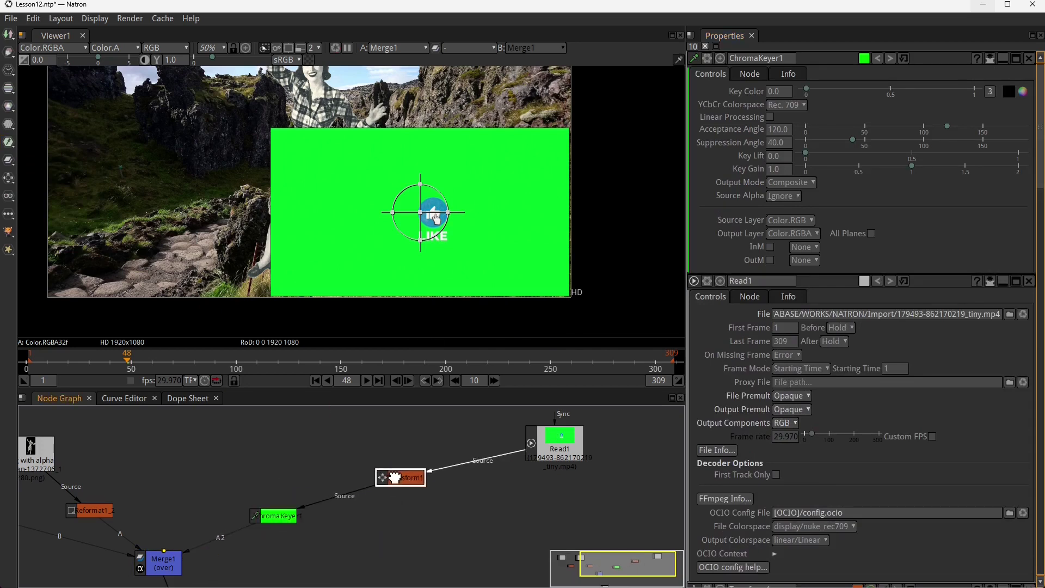
{"action": "left_click_drag", "start_coordinate": [185, 566], "coordinate": [184, 560]}
{"action": "left_click", "coordinate": [275, 516]}
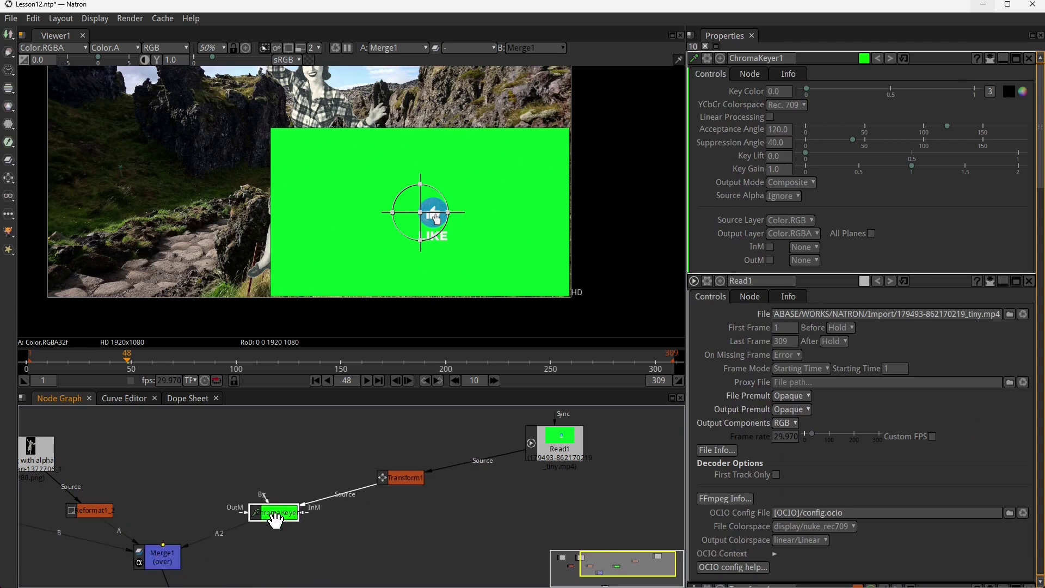
{"action": "left_click_drag", "start_coordinate": [272, 519], "coordinate": [267, 529]}
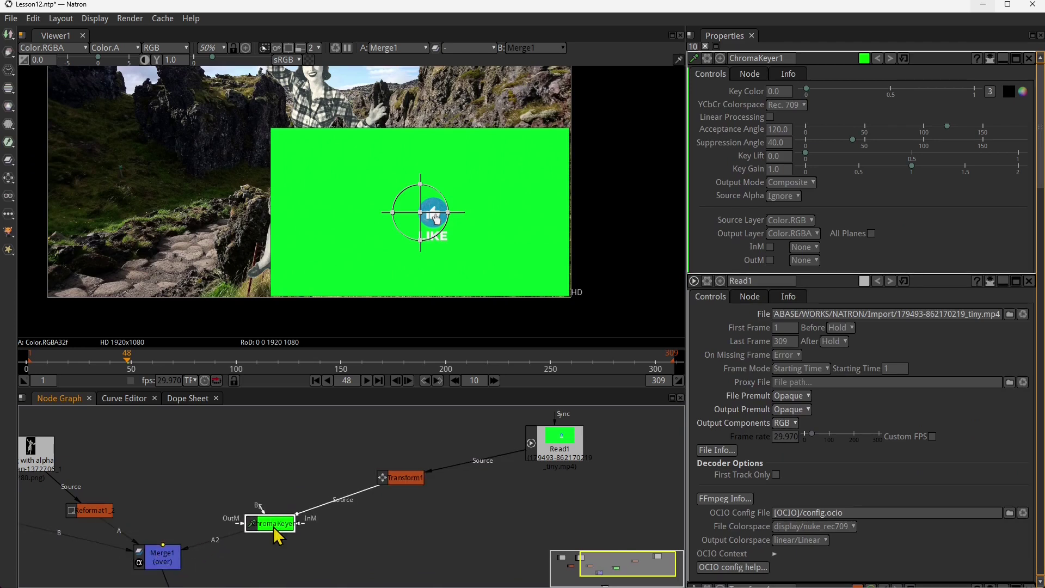
Set ChromaKeyer1's Key Color to the clip's green, at r 0.0, g 1.0, b 0.0817
{"action": "left_click", "coordinate": [784, 93]}
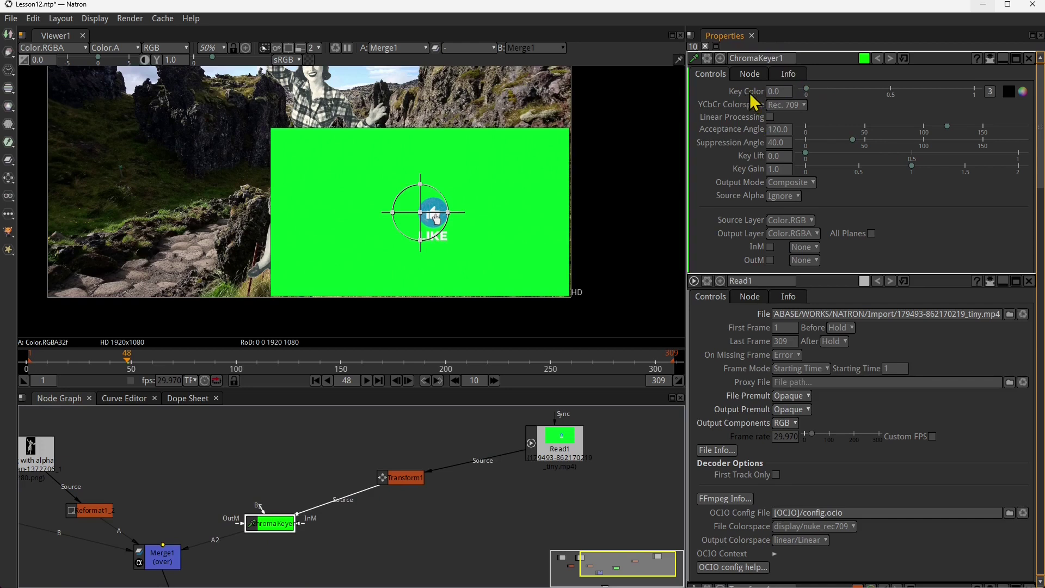
{"action": "left_click", "coordinate": [1012, 93]}
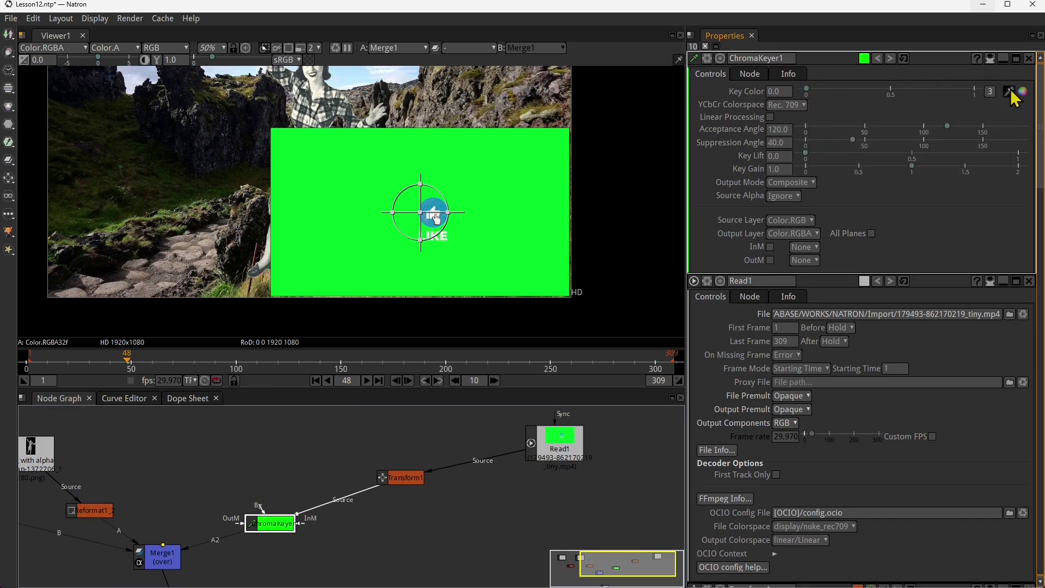
{"action": "left_click", "coordinate": [534, 165]}
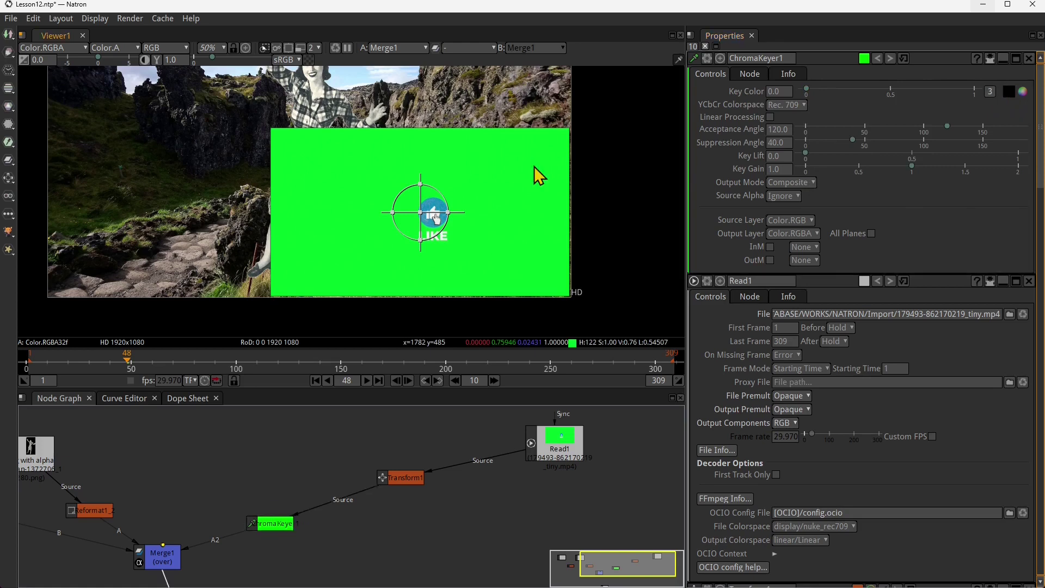
{"action": "left_click", "coordinate": [1023, 93]}
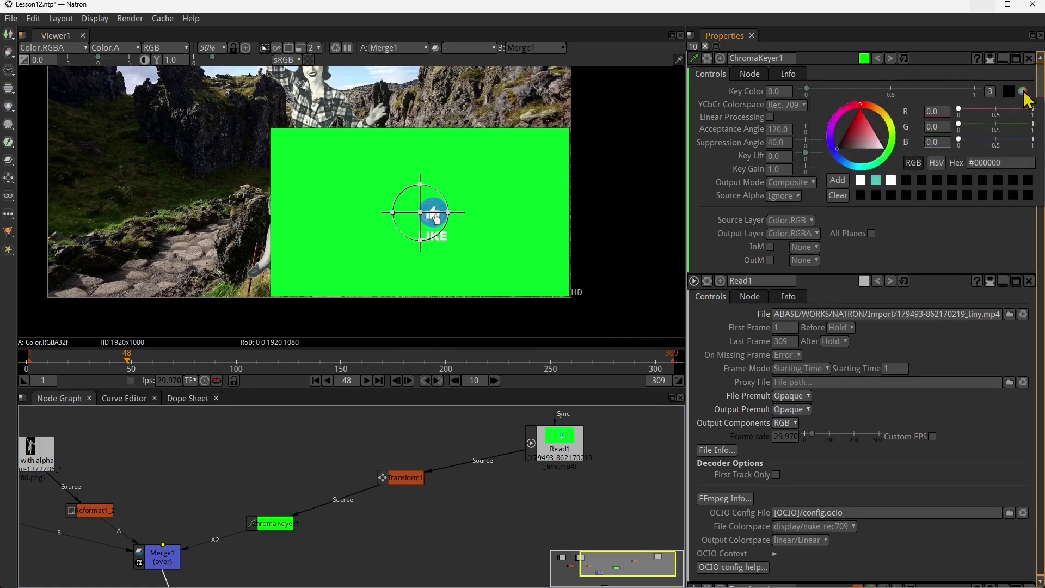
{"action": "left_click", "coordinate": [887, 163]}
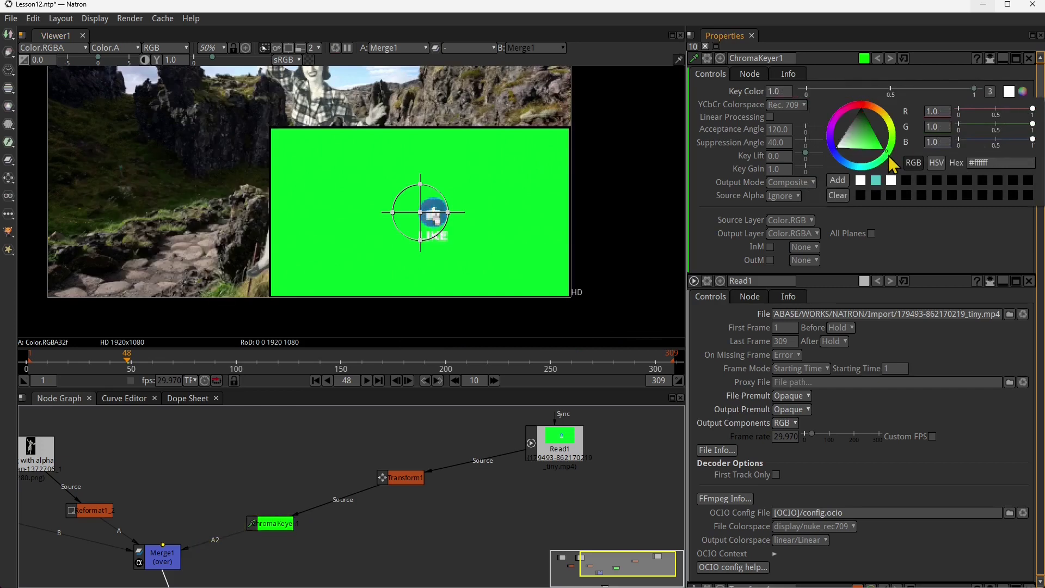
{"action": "mouse_move", "coordinate": [888, 166]}
{"action": "left_mouse_down"}
{"action": "mouse_move", "coordinate": [884, 154]}
{"action": "mouse_move", "coordinate": [894, 156]}
{"action": "mouse_move", "coordinate": [874, 170]}
{"action": "mouse_move", "coordinate": [897, 155]}
{"action": "left_mouse_up"}
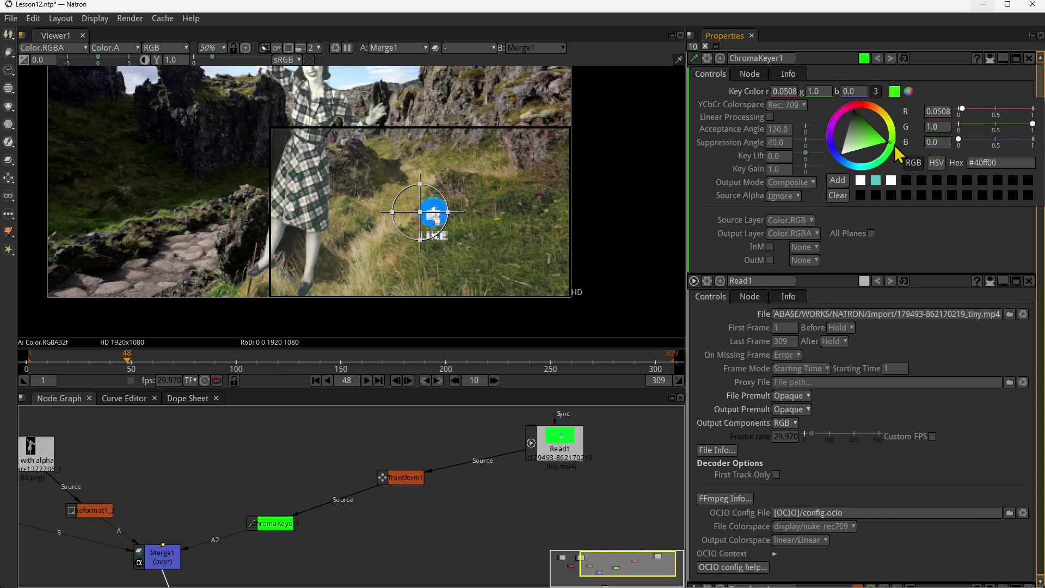
{"action": "left_click_drag", "start_coordinate": [890, 145], "coordinate": [882, 165]}
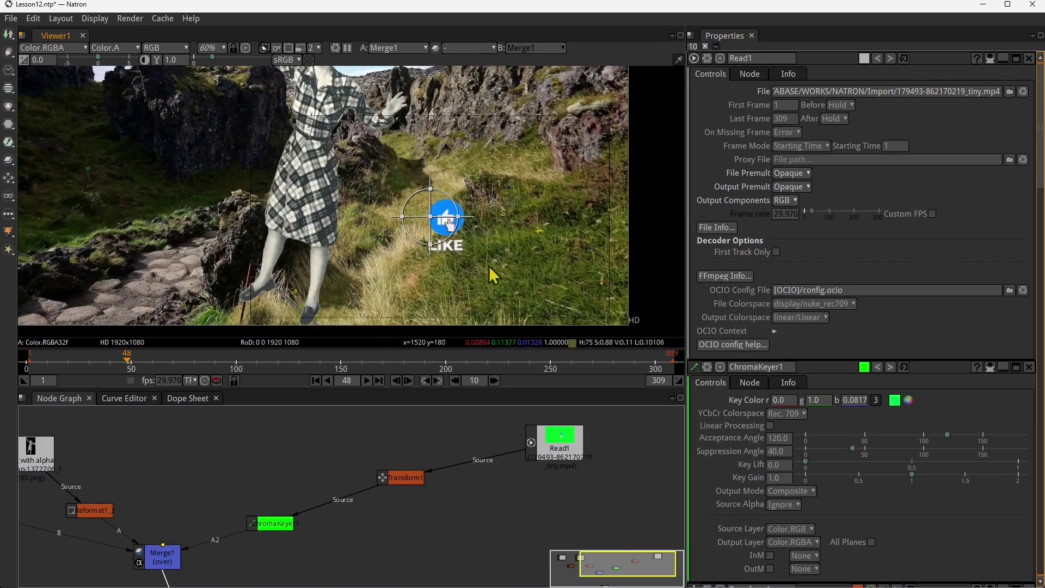
Move the keyed clip across the landscape so its Like graphic sits close beside the woman's skirt
{"action": "left_click_drag", "start_coordinate": [429, 216], "coordinate": [357, 219]}
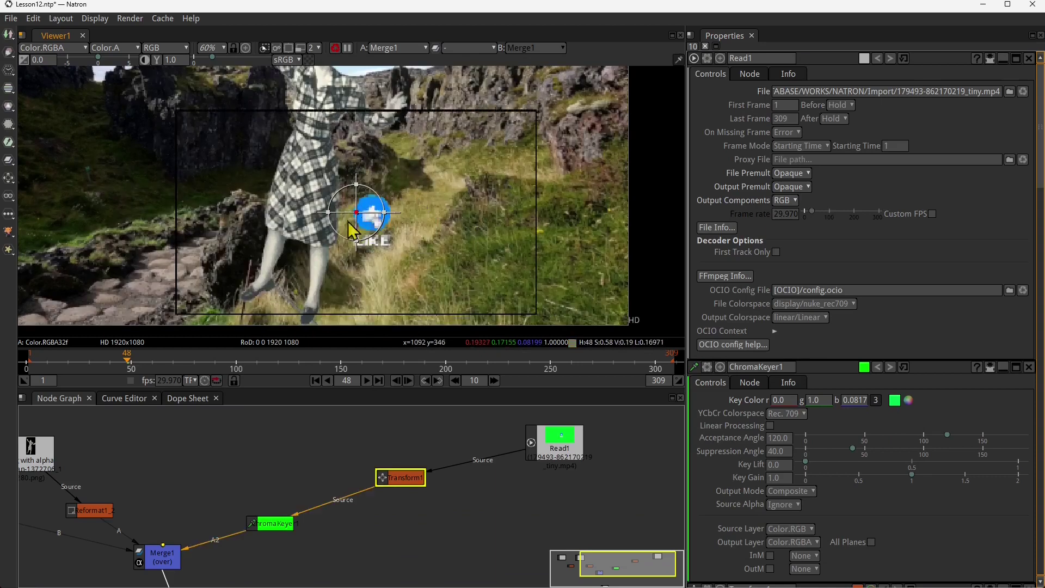
{"action": "scroll", "coordinate": [490, 275], "scroll_direction": "down", "scroll_amount": 4}
{"action": "scroll", "coordinate": [335, 174], "scroll_direction": "up", "scroll_amount": 4}
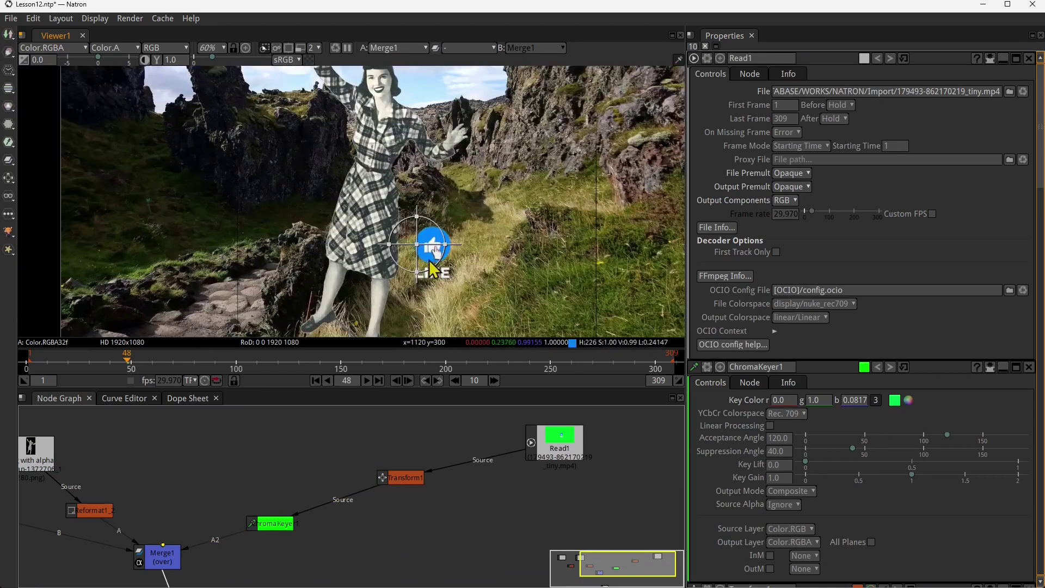
{"action": "left_click_drag", "start_coordinate": [426, 251], "coordinate": [374, 196]}
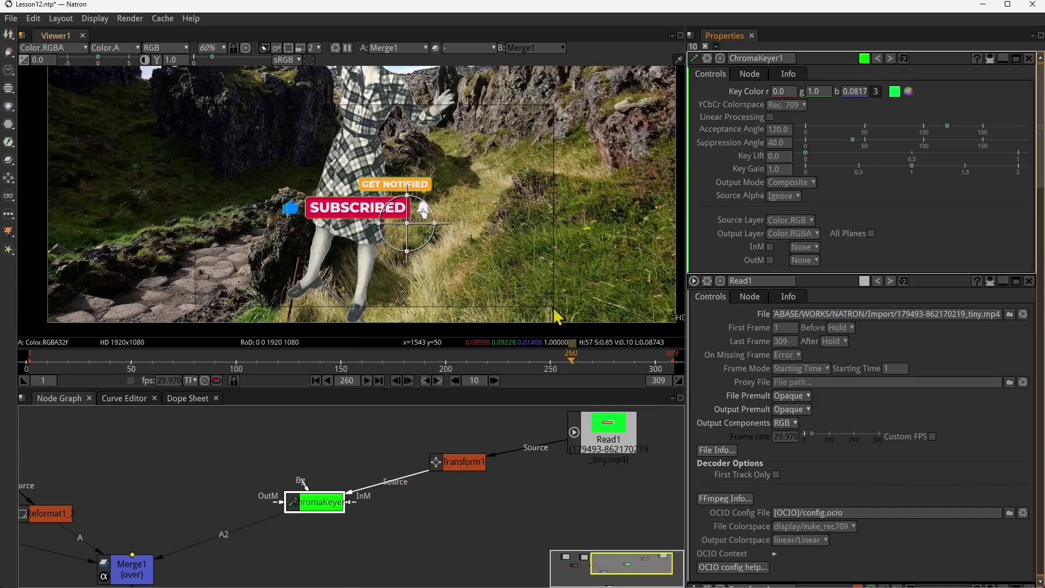
Tune ChromaKeyer1 to an Acceptance Angle of 176.60, a Suppression Angle of 87.70 and a Key Gain of 0.8160
{"action": "mouse_move", "coordinate": [849, 143]}
{"action": "left_mouse_down"}
{"action": "mouse_move", "coordinate": [868, 142]}
{"action": "mouse_move", "coordinate": [840, 144]}
{"action": "left_mouse_up"}
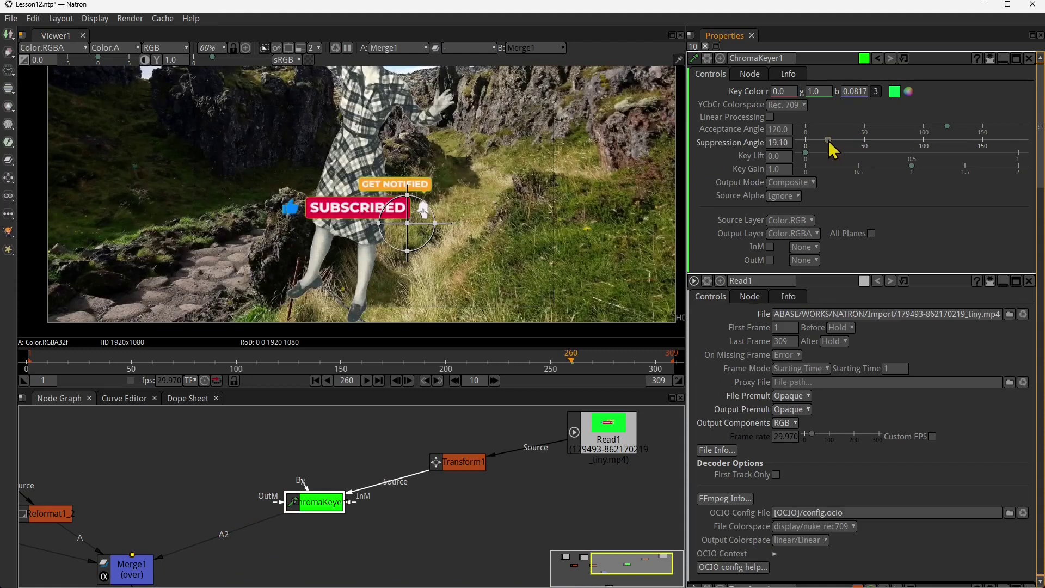
{"action": "left_click_drag", "start_coordinate": [950, 133], "coordinate": [1015, 138]}
{"action": "left_click_drag", "start_coordinate": [842, 143], "coordinate": [882, 145]}
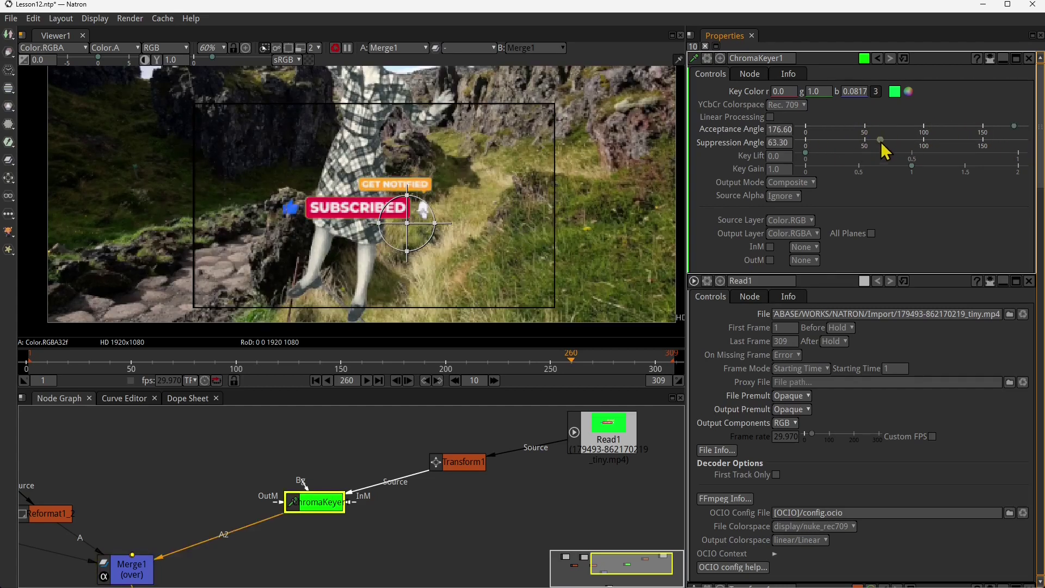
{"action": "left_click_drag", "start_coordinate": [808, 157], "coordinate": [761, 170]}
{"action": "left_click_drag", "start_coordinate": [906, 177], "coordinate": [796, 171]}
{"action": "scroll", "coordinate": [455, 188], "scroll_direction": "up", "scroll_amount": 4}
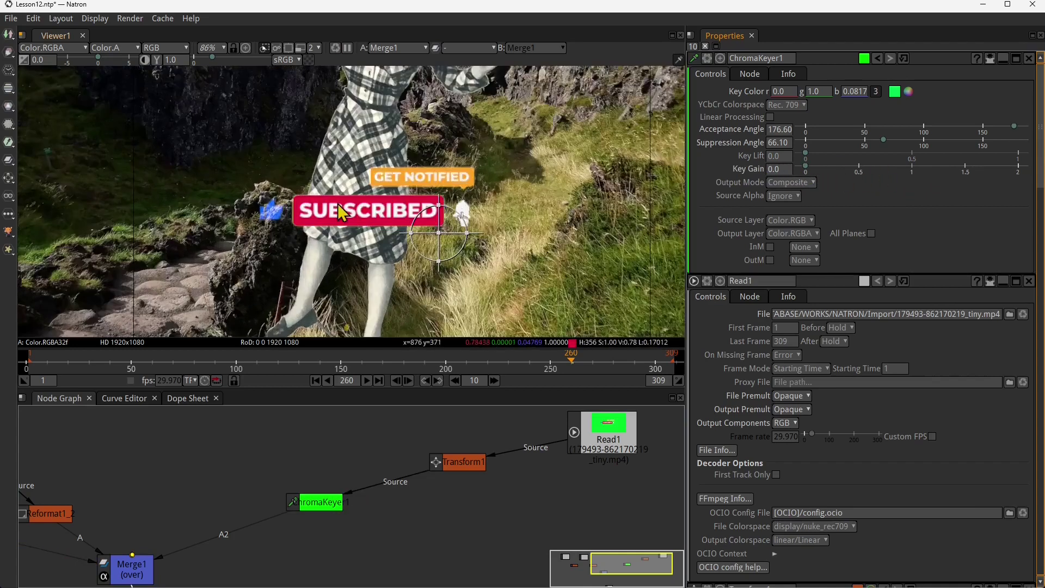
{"action": "left_click_drag", "start_coordinate": [812, 178], "coordinate": [897, 179]}
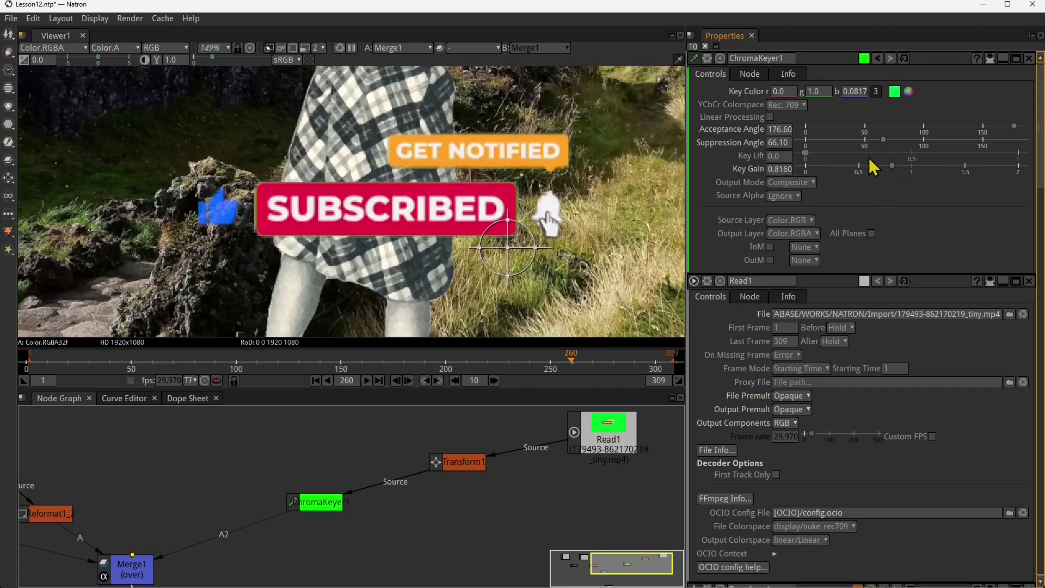
{"action": "left_click_drag", "start_coordinate": [884, 143], "coordinate": [903, 154]}
Nudge the keyed Subscribed clip slightly down and to the left in the composite
{"action": "scroll", "coordinate": [861, 197], "scroll_direction": "down", "scroll_amount": 2}
{"action": "scroll", "coordinate": [484, 234], "scroll_direction": "down", "scroll_amount": 8}
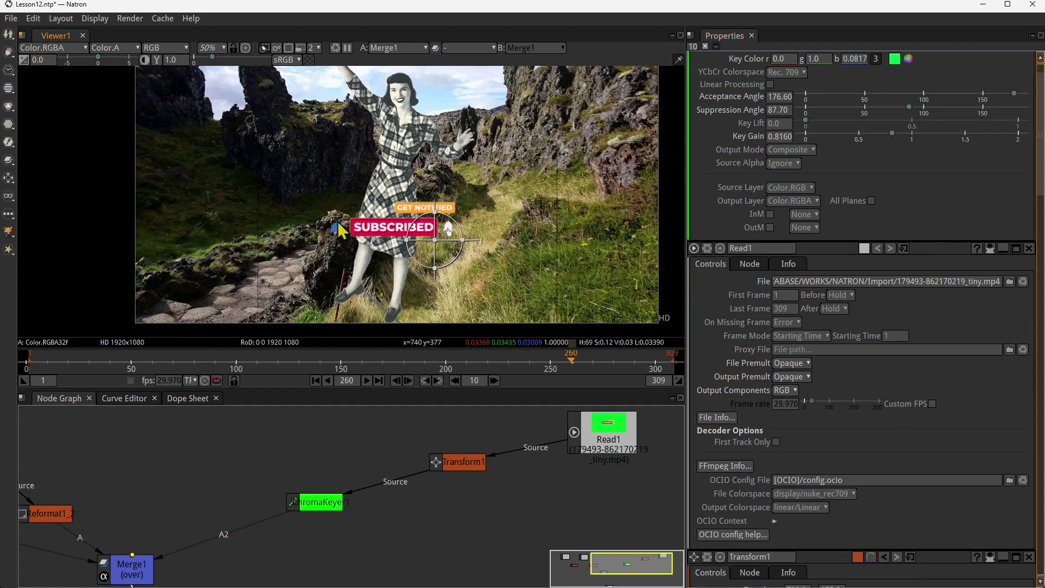
{"action": "mouse_move", "coordinate": [435, 239]}
{"action": "left_mouse_down"}
{"action": "mouse_move", "coordinate": [426, 215]}
{"action": "mouse_move", "coordinate": [423, 246]}
{"action": "left_mouse_up"}
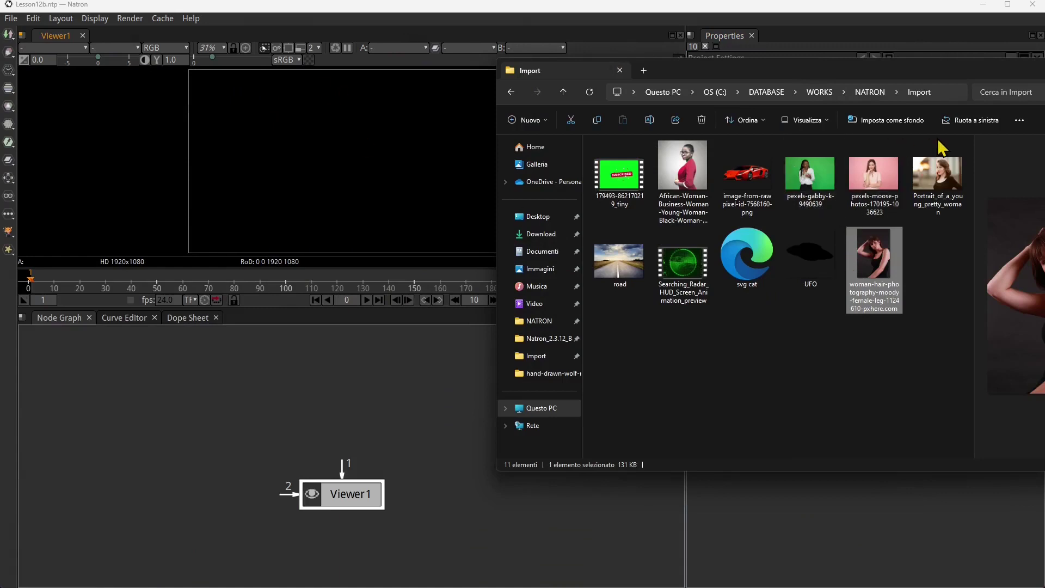
Import the green screen woman, pink background woman, outdoor portrait and dark background woman photos from the Import folder into the Lesson12b node graph
{"action": "left_click", "coordinate": [937, 161]}
{"action": "left_click", "coordinate": [888, 169], "text": "ctrl"}
{"action": "left_click", "coordinate": [812, 191], "text": "ctrl"}
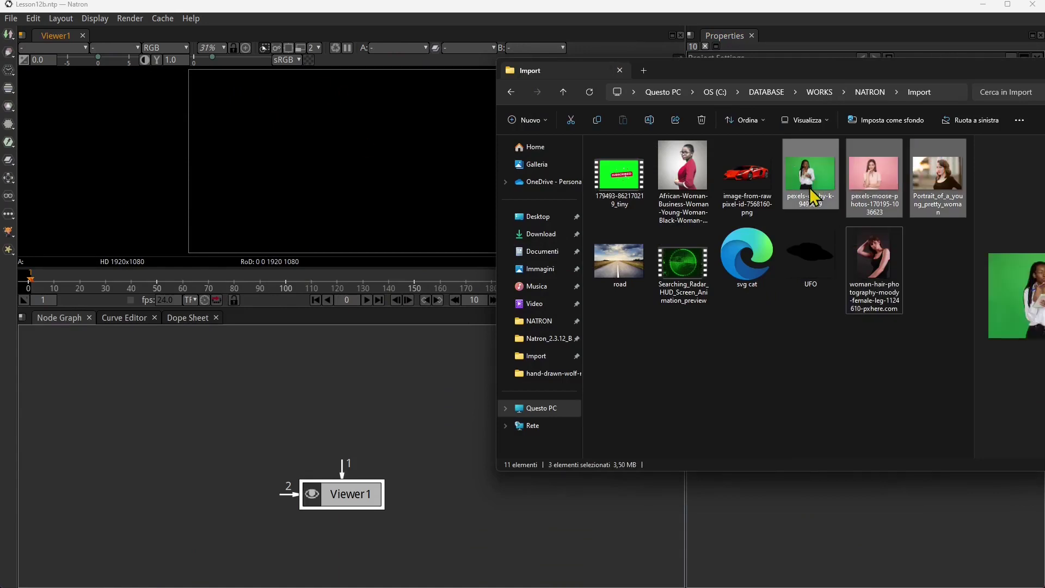
{"action": "left_click", "coordinate": [874, 267], "text": "ctrl"}
{"action": "left_click_drag", "start_coordinate": [875, 267], "coordinate": [385, 407]}
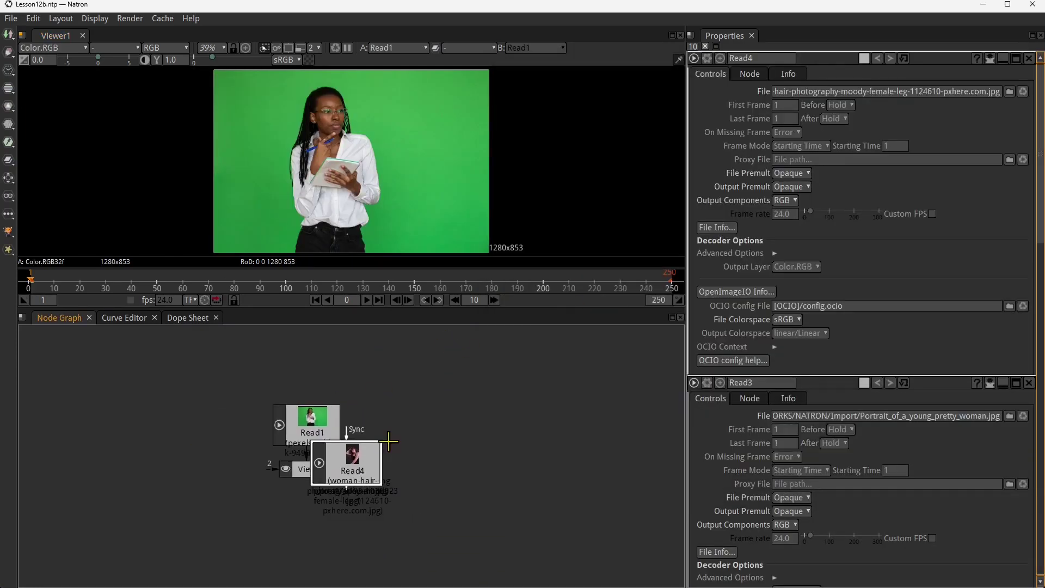
Spread the four Read nodes and Viewer1 apart in the node graph, leaving room between Read1 and Viewer1
{"action": "left_click_drag", "start_coordinate": [396, 447], "coordinate": [492, 382]}
{"action": "left_click_drag", "start_coordinate": [296, 450], "coordinate": [370, 370]}
{"action": "left_click_drag", "start_coordinate": [390, 423], "coordinate": [387, 438]}
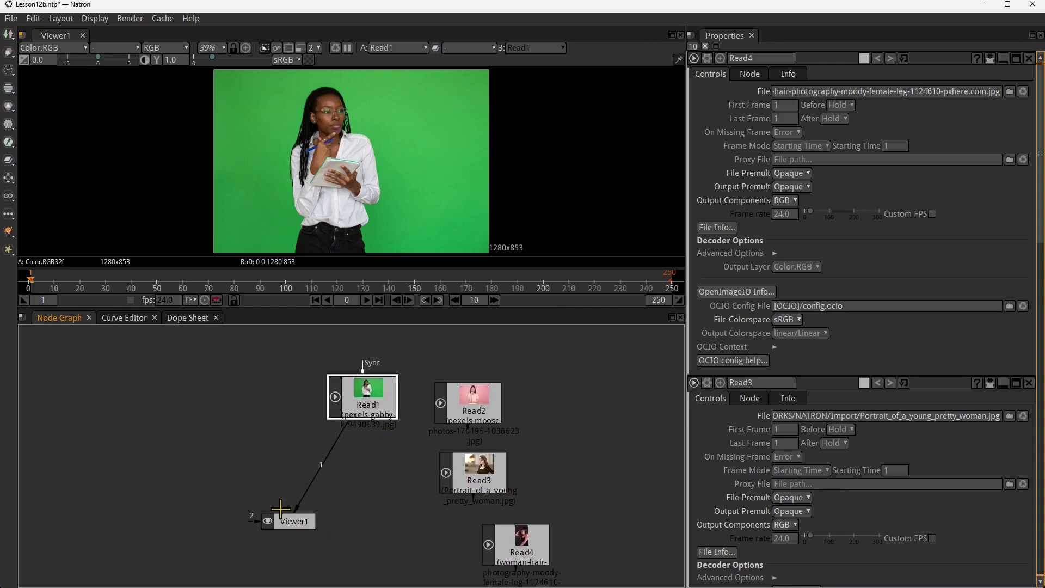
{"action": "left_click_drag", "start_coordinate": [293, 523], "coordinate": [205, 530]}
{"action": "mouse_move", "coordinate": [374, 426]}
{"action": "left_mouse_down"}
{"action": "mouse_move", "coordinate": [354, 447]}
{"action": "mouse_move", "coordinate": [418, 422]}
{"action": "mouse_move", "coordinate": [392, 427]}
{"action": "left_mouse_up"}
{"action": "scroll", "coordinate": [355, 446], "scroll_direction": "up", "scroll_amount": 2}
{"action": "scroll", "coordinate": [364, 444], "scroll_direction": "down", "scroll_amount": 1}
{"action": "scroll", "coordinate": [392, 426], "scroll_direction": "down", "scroll_amount": 2}
{"action": "scroll", "coordinate": [386, 430], "scroll_direction": "up", "scroll_amount": 1}
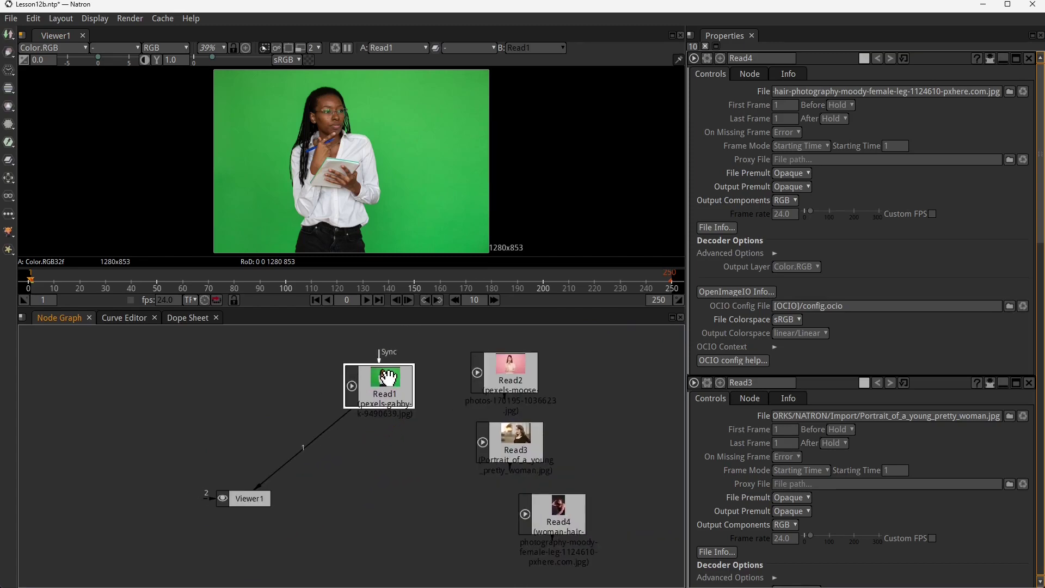
Insert a Keyer node between Read1 and Viewer1 and sample its Key Color from the green background beside the woman
{"action": "left_click", "coordinate": [9, 142]}
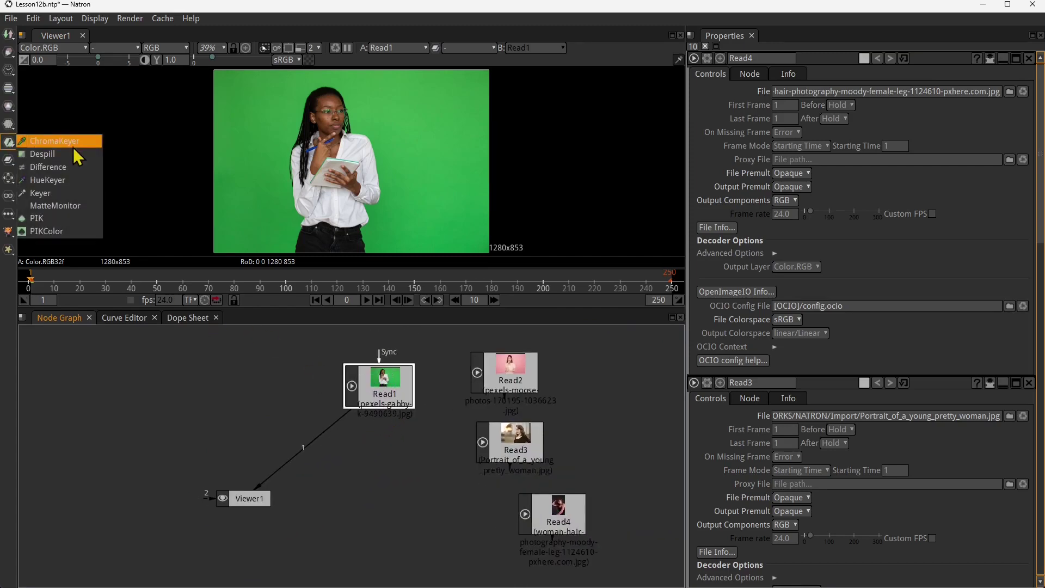
{"action": "left_click", "coordinate": [51, 194]}
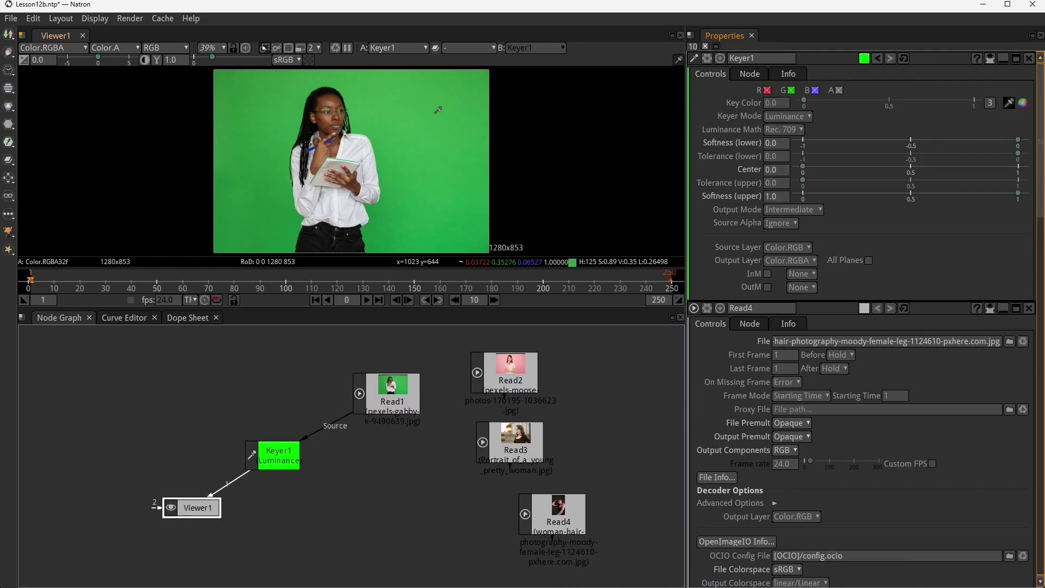
{"action": "left_click", "coordinate": [1008, 107]}
{"action": "left_click", "coordinate": [444, 120], "text": "ctrl"}
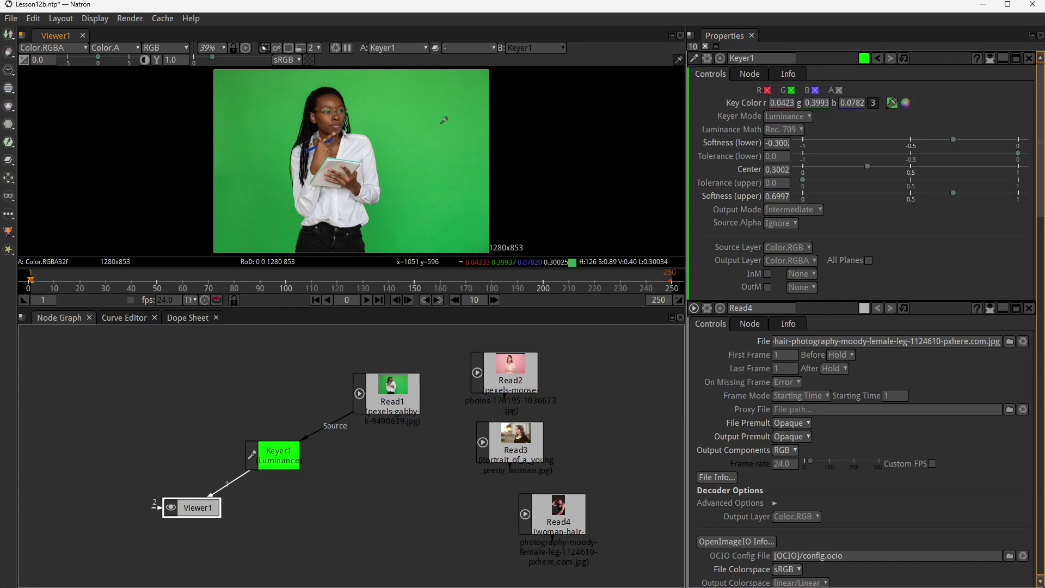
{"action": "left_click", "coordinate": [906, 104]}
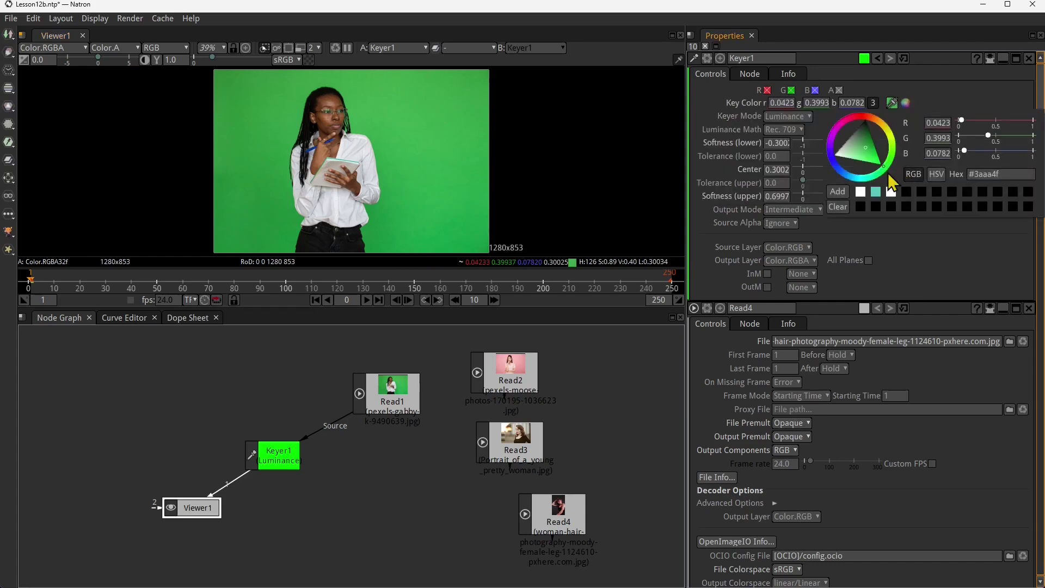
{"action": "left_click", "coordinate": [937, 100]}
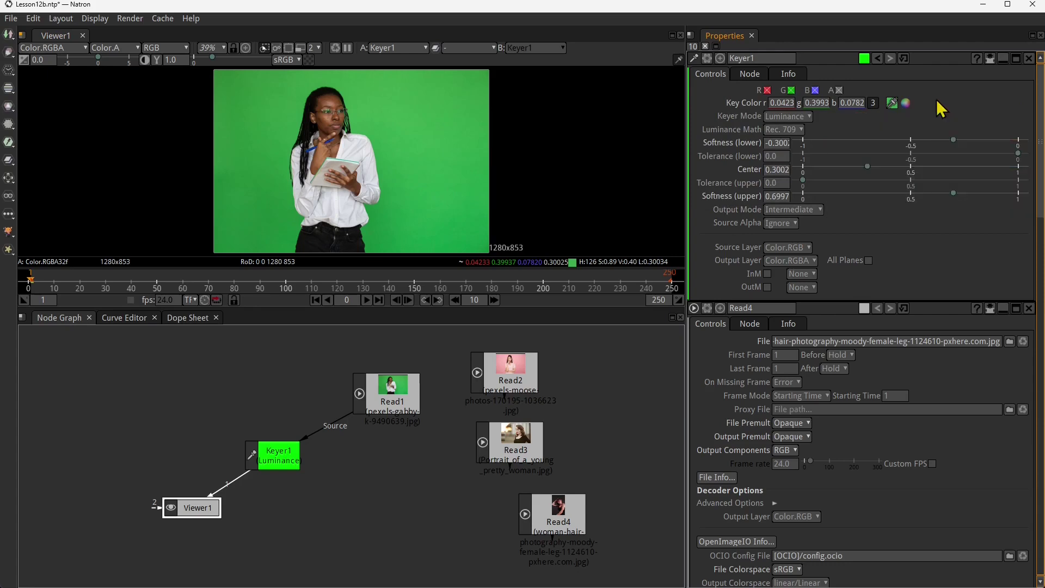
Set Keyer1's Keyer Mode to Screen and its Output Mode to Premultiplied
{"action": "left_click", "coordinate": [777, 118]}
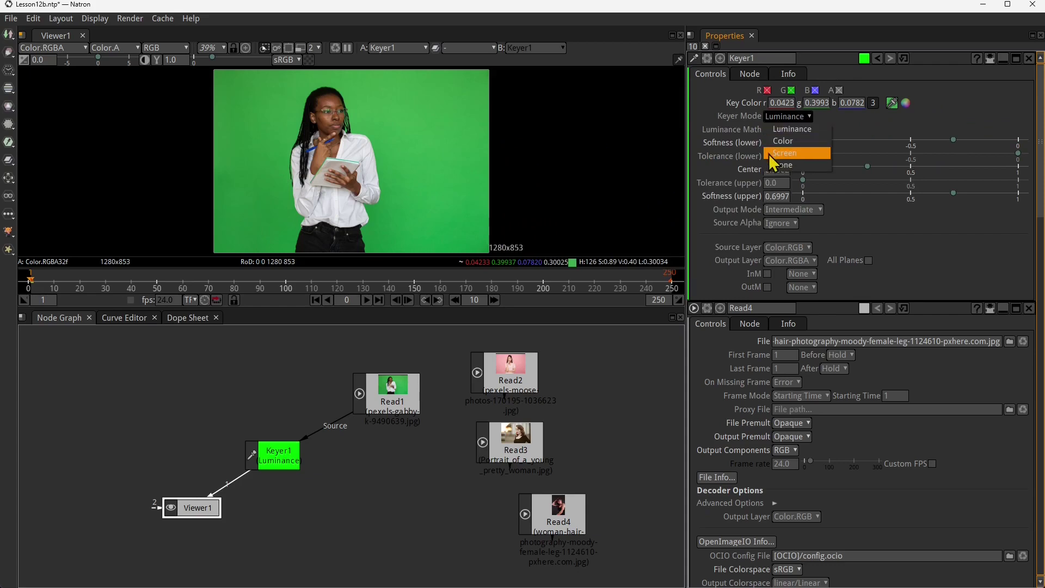
{"action": "left_click", "coordinate": [787, 154]}
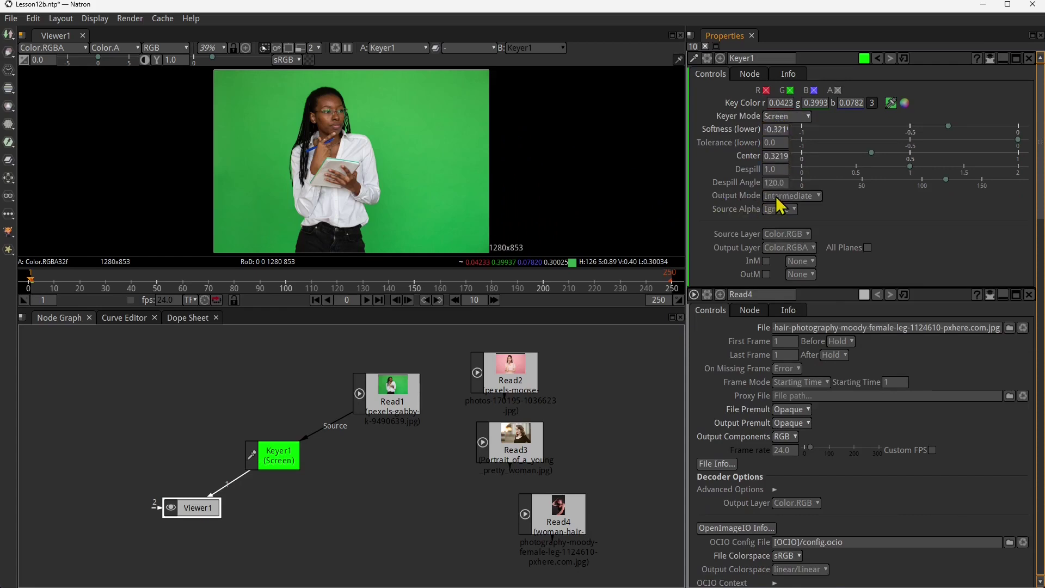
{"action": "left_click", "coordinate": [777, 197]}
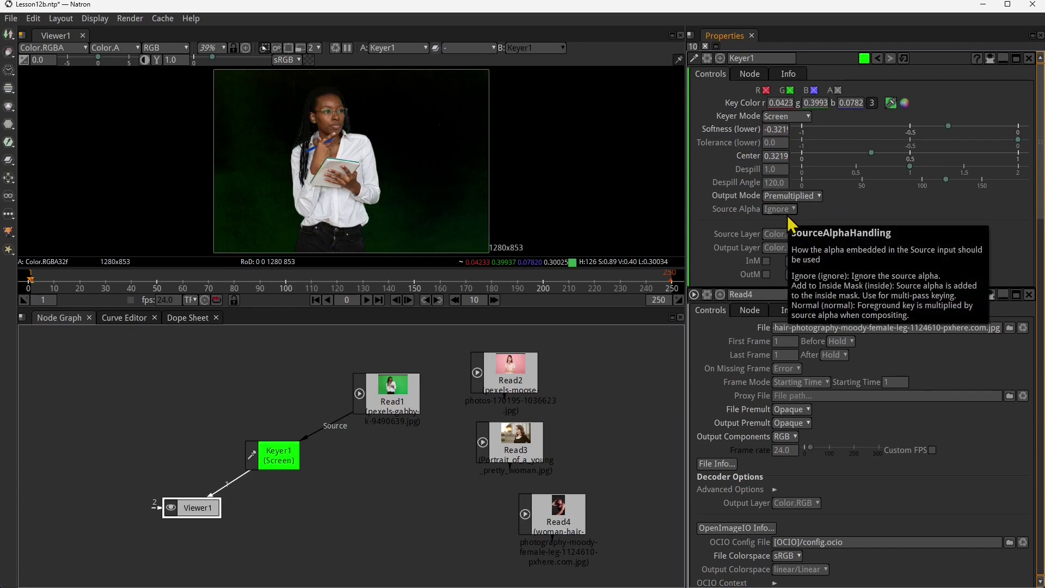
Fine-tune Keyer1's Key Color on the color wheel to r 0.0423, g 0.4019, b 0.0665
{"action": "left_click", "coordinate": [904, 104]}
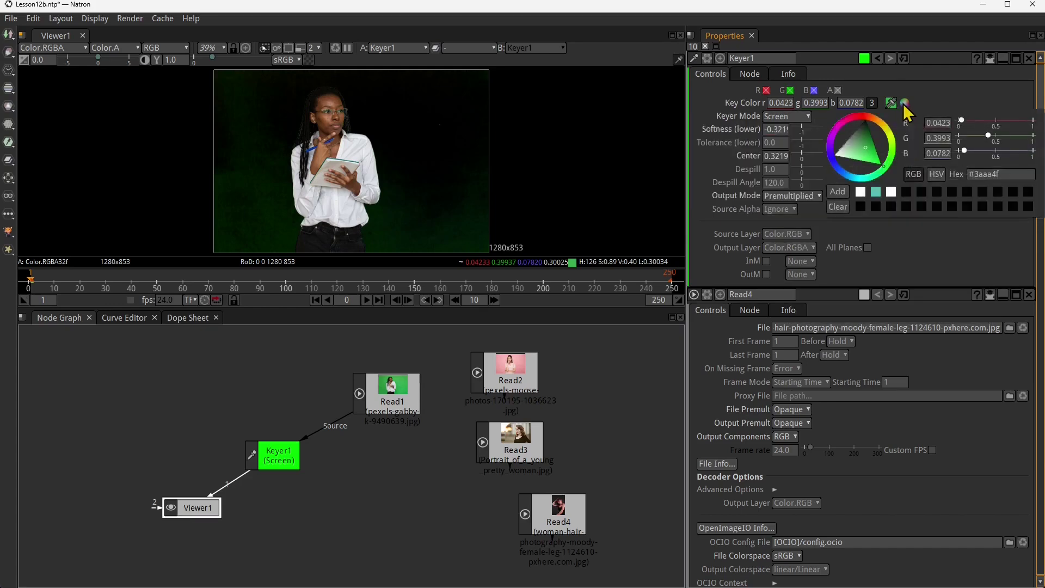
{"action": "mouse_move", "coordinate": [884, 166]}
{"action": "left_mouse_down"}
{"action": "mouse_move", "coordinate": [893, 159]}
{"action": "mouse_move", "coordinate": [890, 172]}
{"action": "left_mouse_up"}
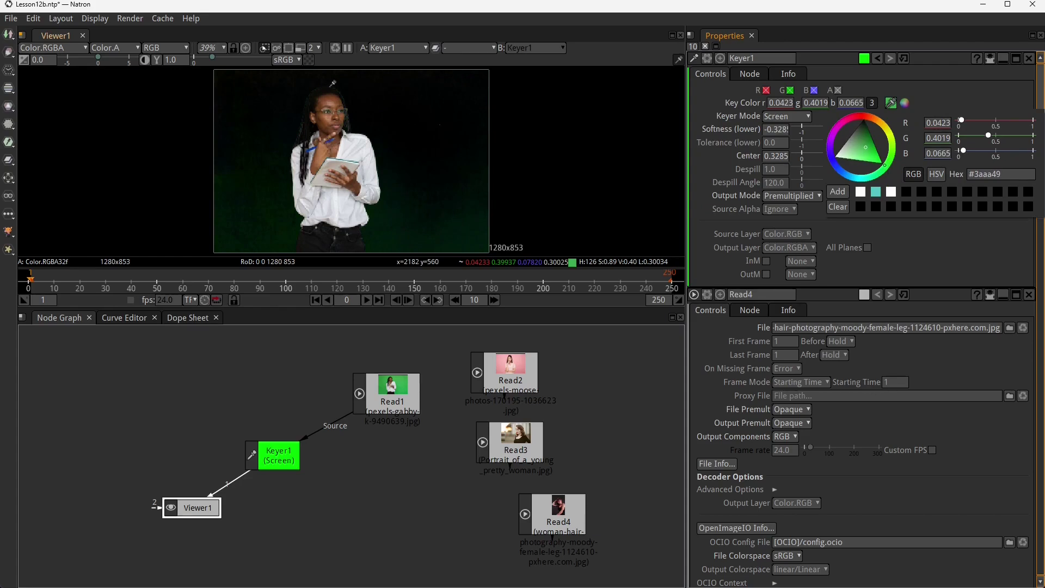
{"action": "left_click", "coordinate": [926, 98]}
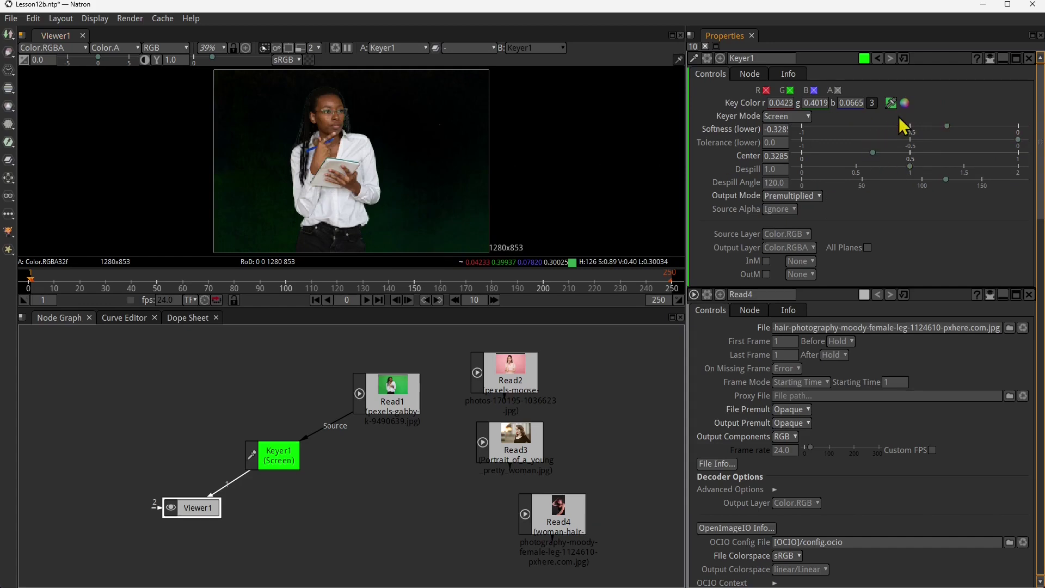
Set Keyer1's lower Softness to about -0.40, lower Tolerance to about -0.058, Center to 0.3650, Despill to 1.229 and Despill Angle to 114.20
{"action": "mouse_move", "coordinate": [945, 130]}
{"action": "left_mouse_down"}
{"action": "mouse_move", "coordinate": [853, 136]}
{"action": "mouse_move", "coordinate": [925, 132]}
{"action": "mouse_move", "coordinate": [940, 140]}
{"action": "mouse_move", "coordinate": [931, 142]}
{"action": "left_mouse_up"}
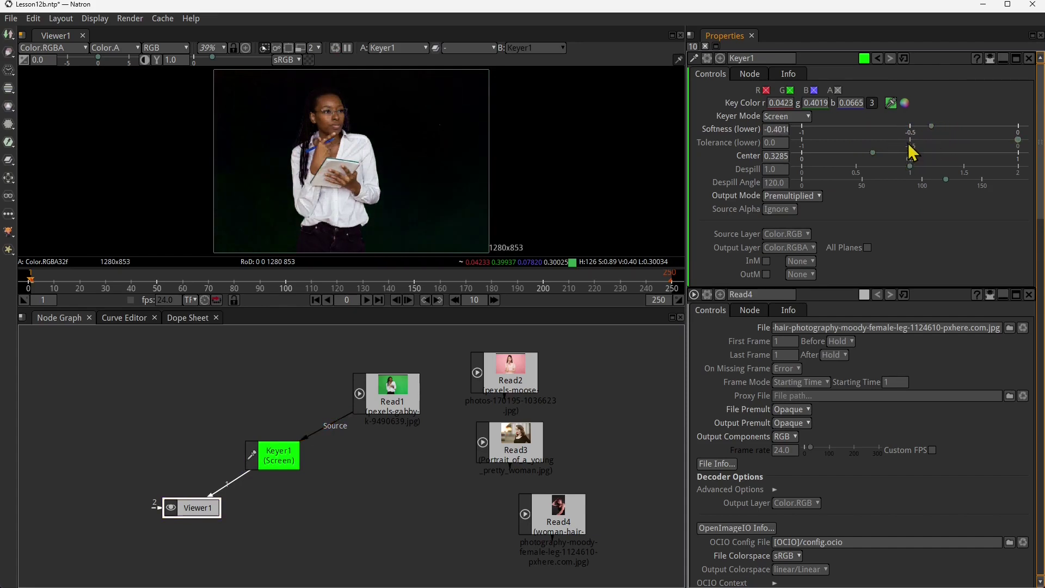
{"action": "mouse_move", "coordinate": [1017, 140]}
{"action": "left_mouse_down"}
{"action": "mouse_move", "coordinate": [869, 140]}
{"action": "mouse_move", "coordinate": [1034, 140]}
{"action": "mouse_move", "coordinate": [1011, 144]}
{"action": "left_mouse_up"}
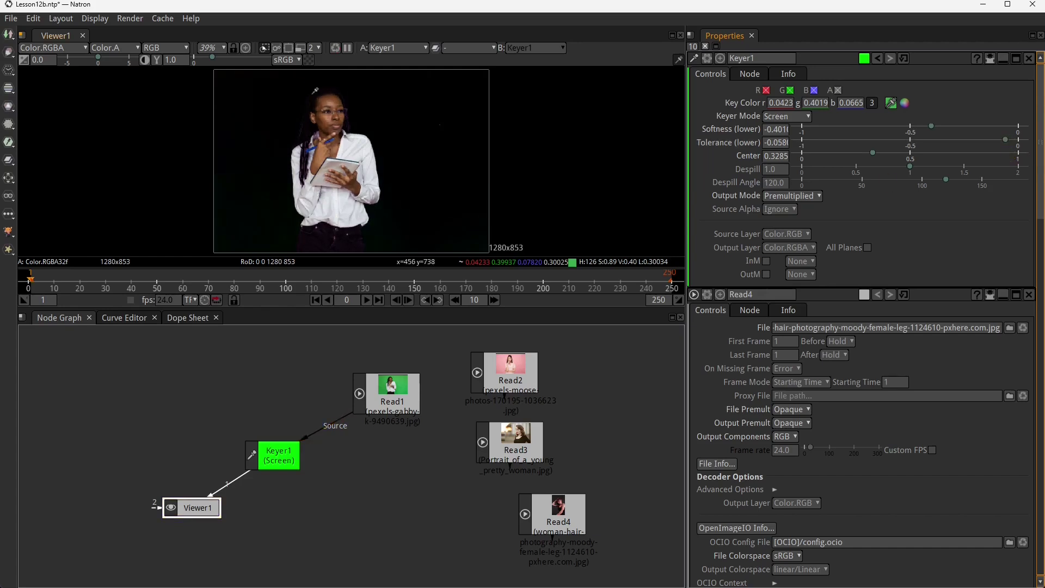
{"action": "left_click_drag", "start_coordinate": [875, 153], "coordinate": [936, 173]}
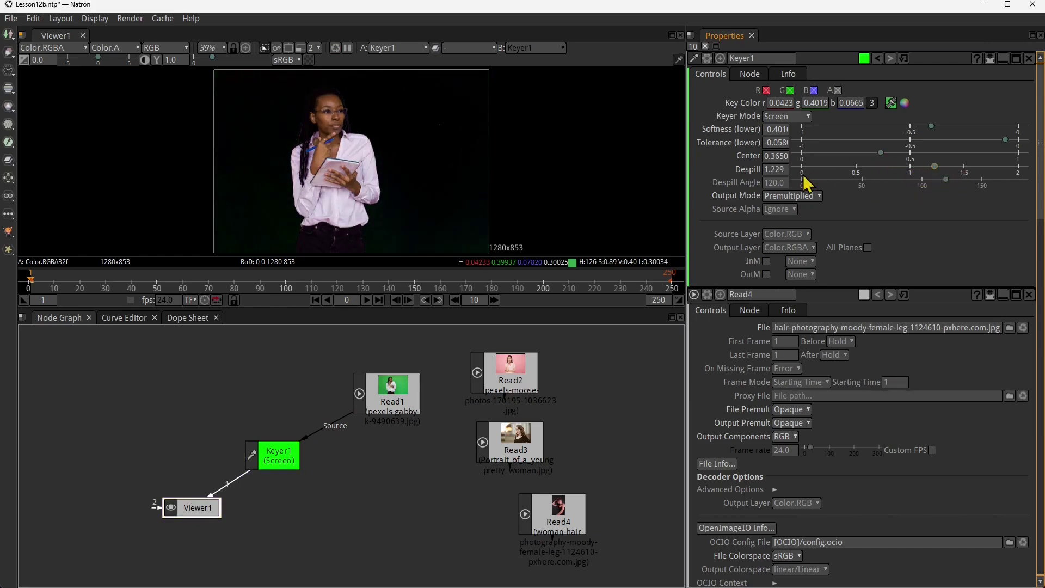
{"action": "mouse_move", "coordinate": [939, 180]}
{"action": "left_mouse_down"}
{"action": "mouse_move", "coordinate": [901, 181]}
{"action": "mouse_move", "coordinate": [954, 181]}
{"action": "mouse_move", "coordinate": [940, 181]}
{"action": "left_mouse_up"}
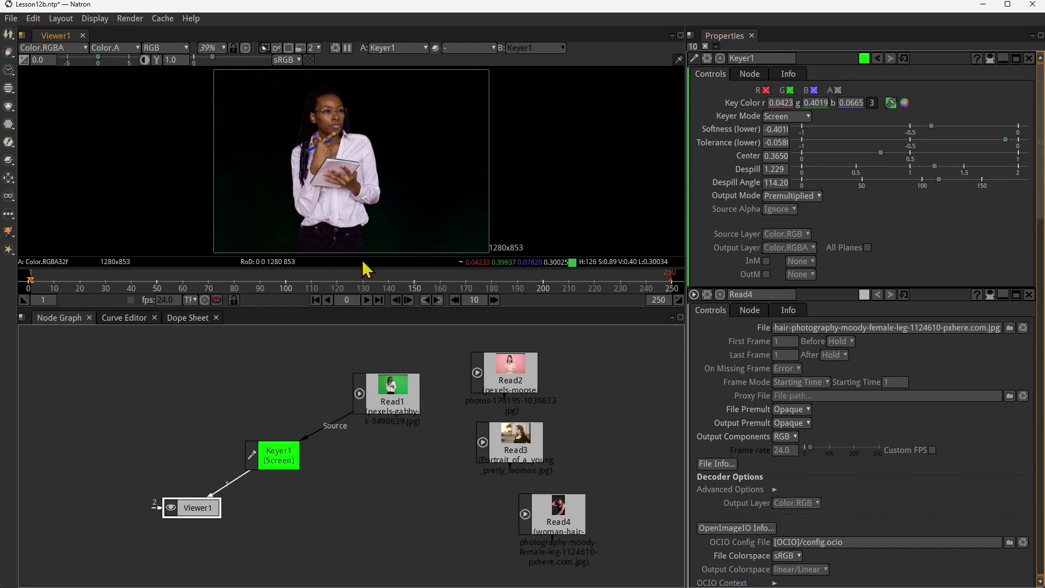
Enlarge the viewer area and display the alpha channel of Keyer1's result
{"action": "left_click_drag", "start_coordinate": [358, 305], "coordinate": [355, 384]}
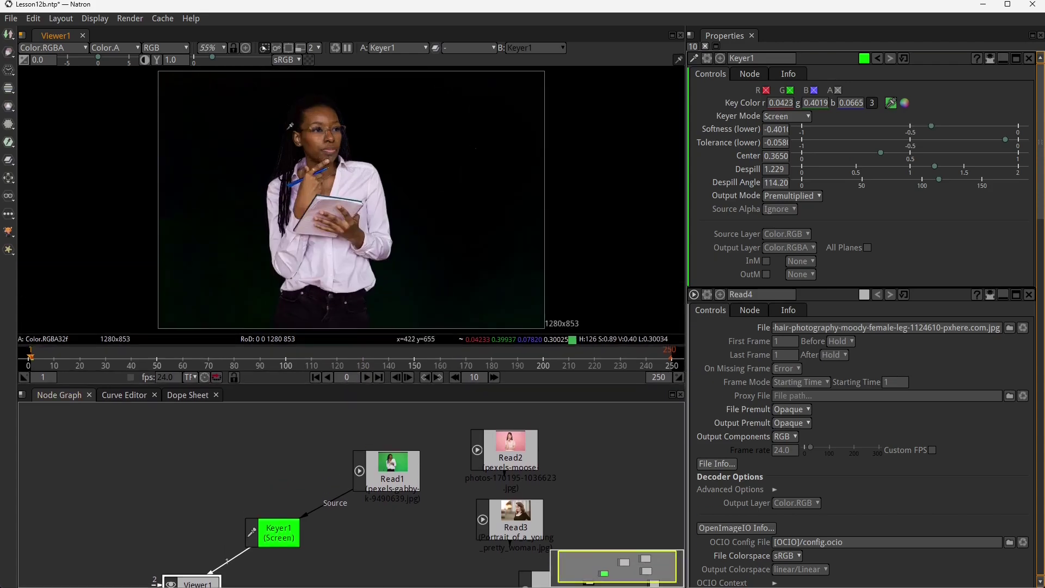
{"action": "left_click", "coordinate": [164, 48]}
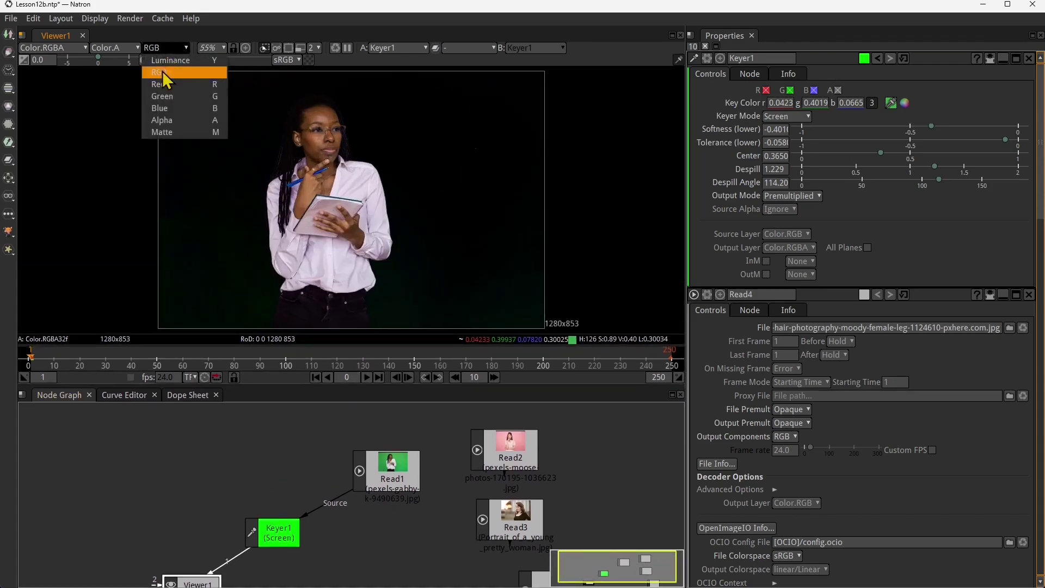
{"action": "left_click", "coordinate": [162, 115]}
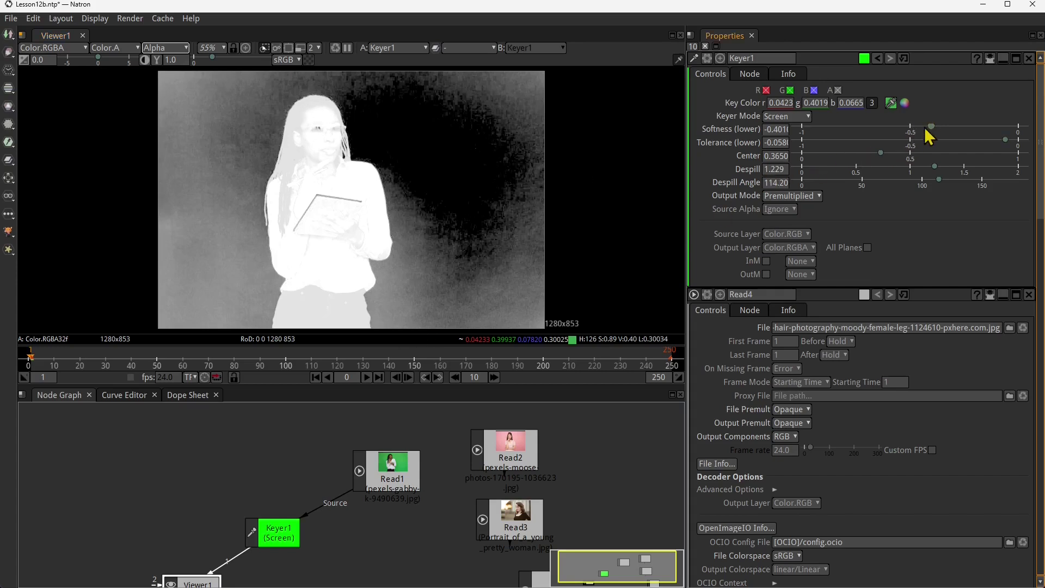
Set Keyer1's lower Softness to about -0.189, lower Tolerance to about -0.187, Center 0.3630, Despill 1.113 and Despill Angle 100.20; restore the RGB view
{"action": "left_click_drag", "start_coordinate": [928, 126], "coordinate": [978, 143]}
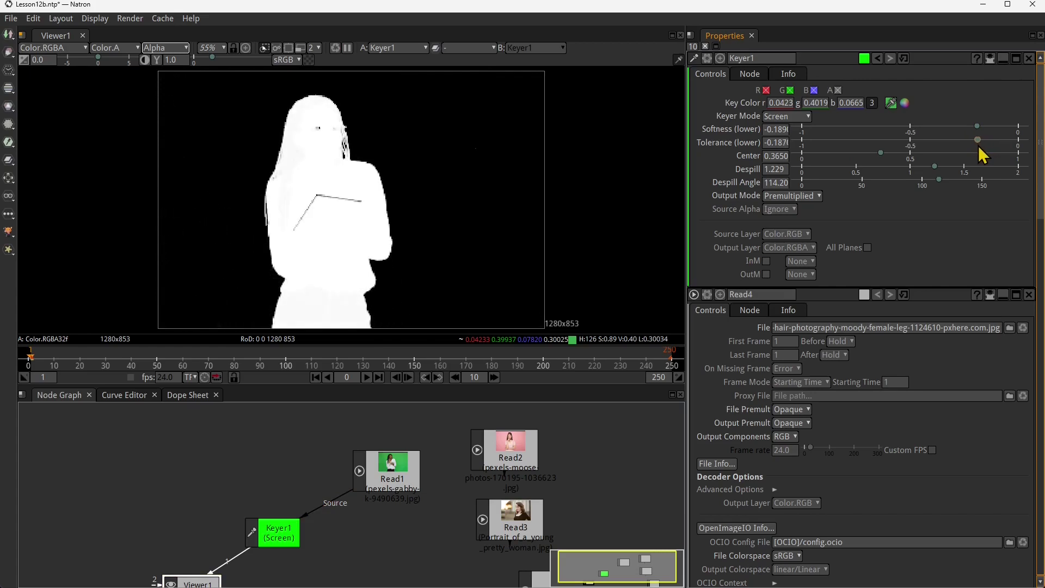
{"action": "left_click_drag", "start_coordinate": [886, 155], "coordinate": [931, 185]}
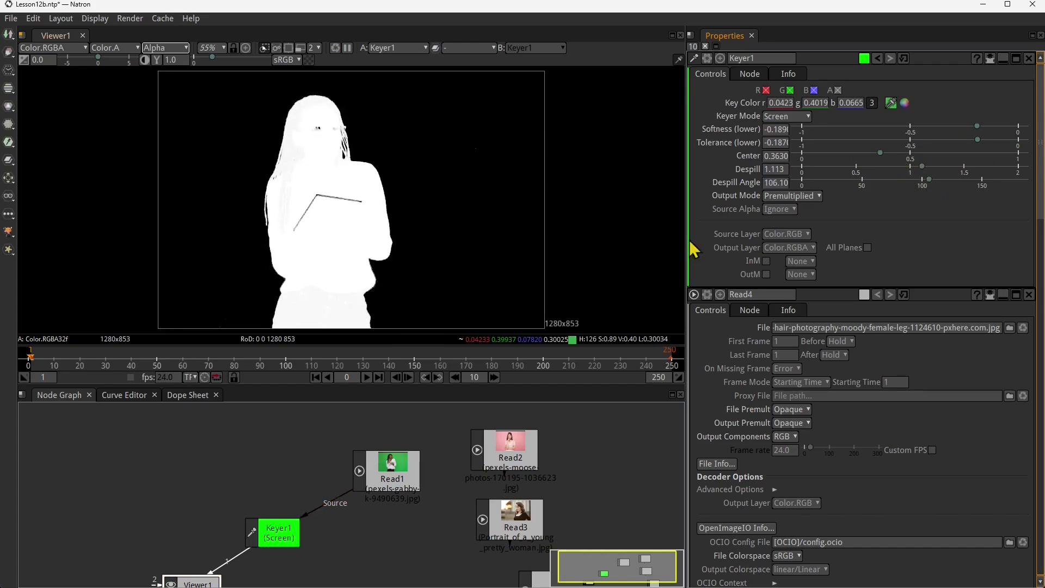
{"action": "mouse_move", "coordinate": [921, 188]}
{"action": "left_mouse_down"}
{"action": "mouse_move", "coordinate": [893, 184]}
{"action": "mouse_move", "coordinate": [922, 192]}
{"action": "left_mouse_up"}
{"action": "left_click", "coordinate": [891, 103]}
{"action": "left_click", "coordinate": [165, 48]}
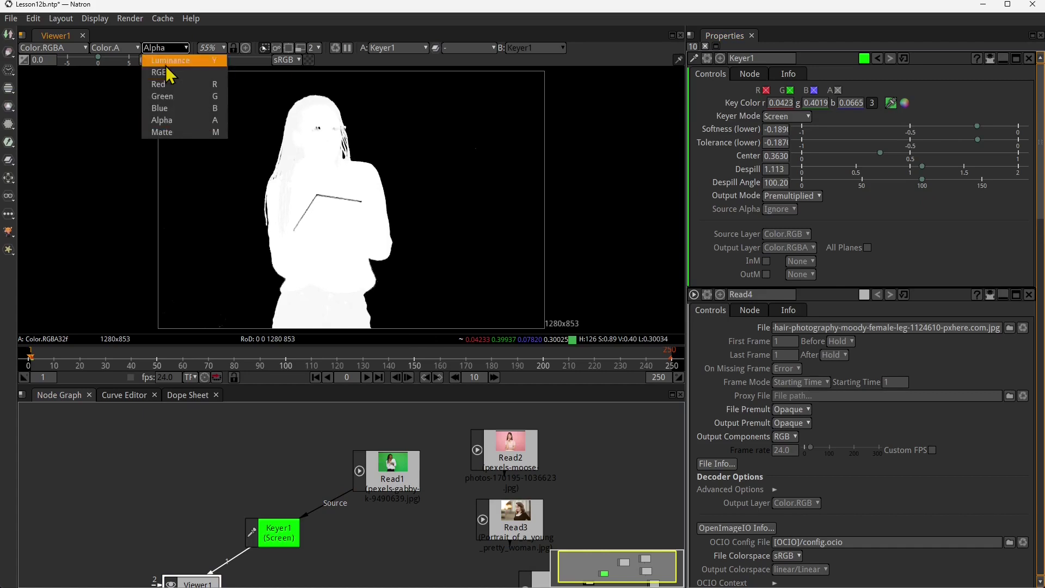
{"action": "left_click", "coordinate": [166, 72]}
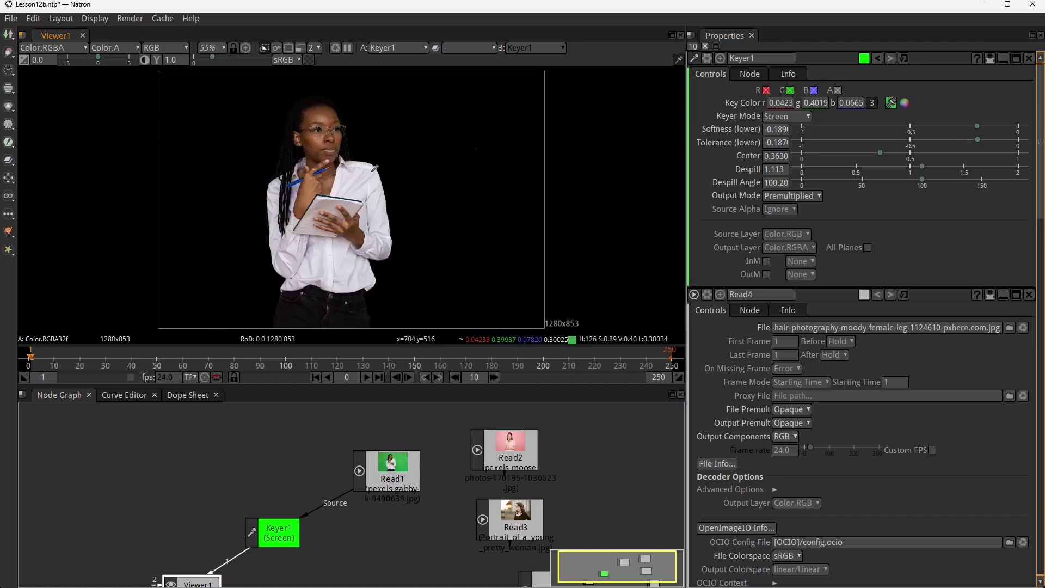
Add a Merge node above Viewer1 and connect its A input to Keyer1
{"action": "scroll", "coordinate": [345, 461], "scroll_direction": "down", "scroll_amount": 4}
{"action": "scroll", "coordinate": [247, 499], "scroll_direction": "up", "scroll_amount": 3}
{"action": "left_click_drag", "start_coordinate": [342, 467], "coordinate": [268, 534]}
{"action": "key", "text": "m"}
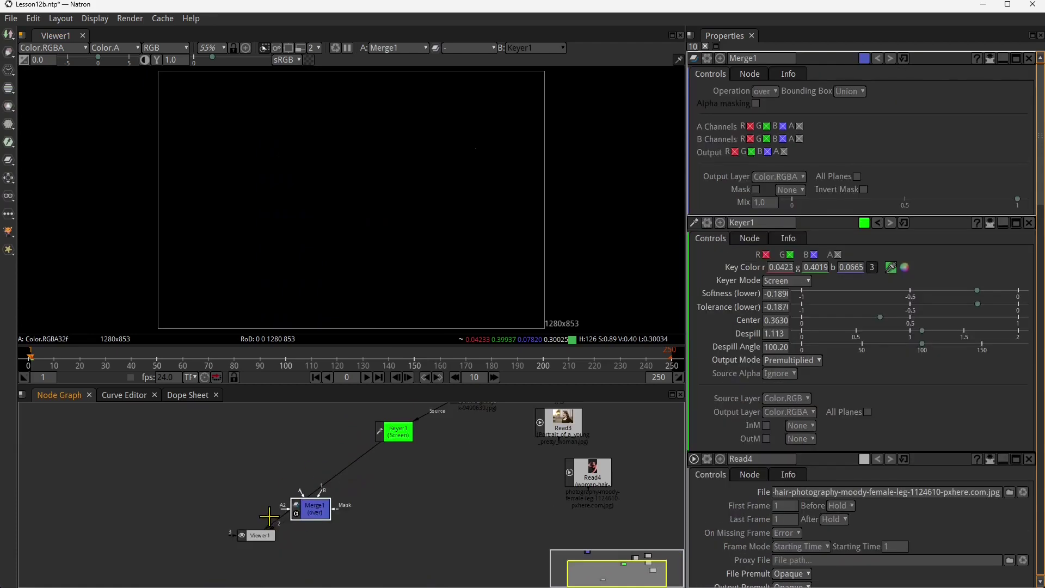
{"action": "left_click_drag", "start_coordinate": [305, 505], "coordinate": [219, 489]}
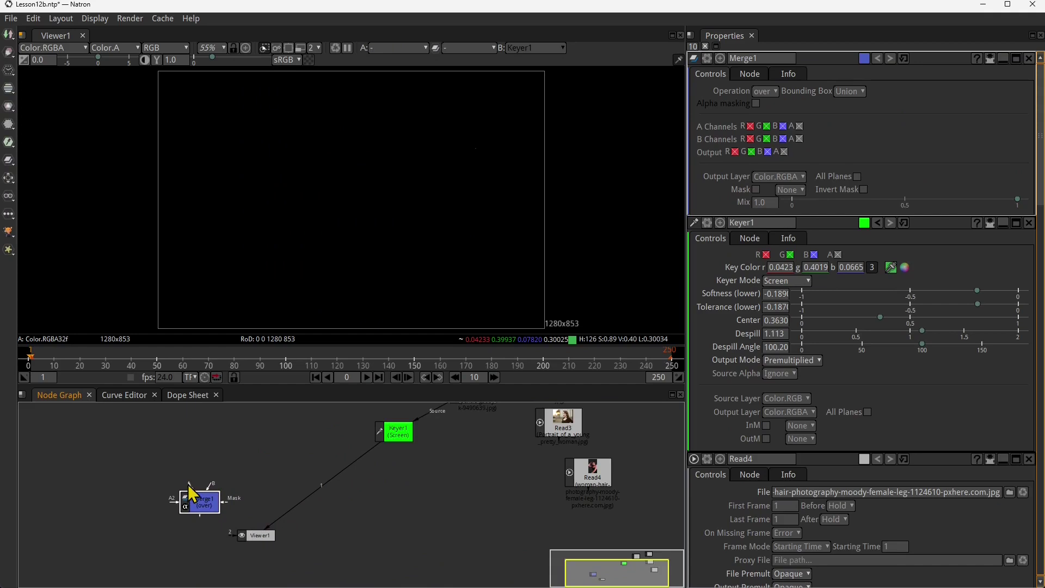
{"action": "left_click_drag", "start_coordinate": [266, 529], "coordinate": [268, 519]}
{"action": "left_click_drag", "start_coordinate": [190, 486], "coordinate": [401, 436]}
{"action": "left_click_drag", "start_coordinate": [203, 502], "coordinate": [267, 500]}
{"action": "scroll", "coordinate": [256, 494], "scroll_direction": "up", "scroll_amount": 2}
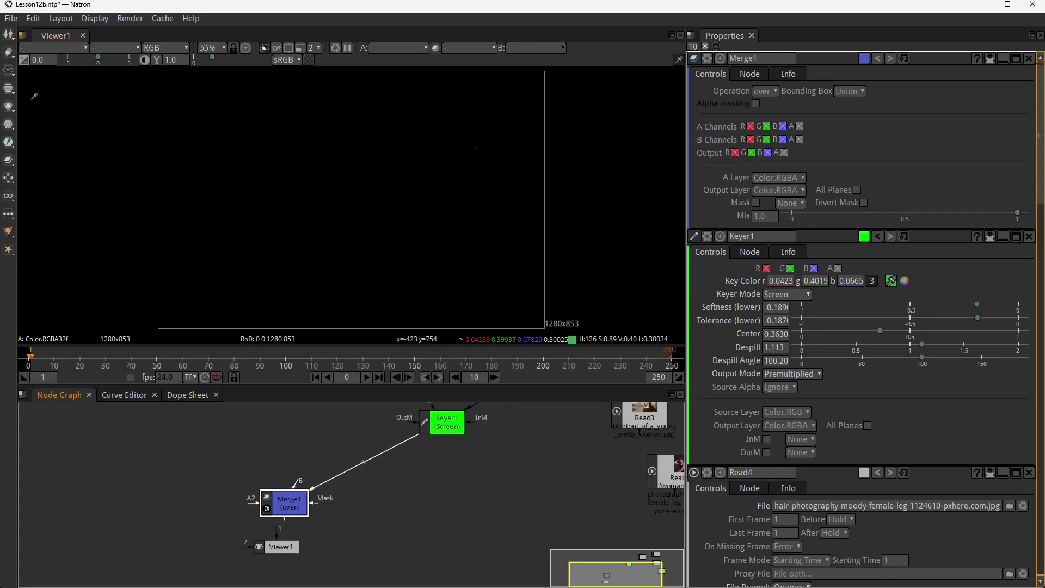
Add a Constant node, connect it to Merge1's B input and feed Viewer1 from Merge1
{"action": "left_click", "coordinate": [13, 37]}
{"action": "left_click", "coordinate": [39, 74]}
{"action": "left_click_drag", "start_coordinate": [281, 532], "coordinate": [174, 430]}
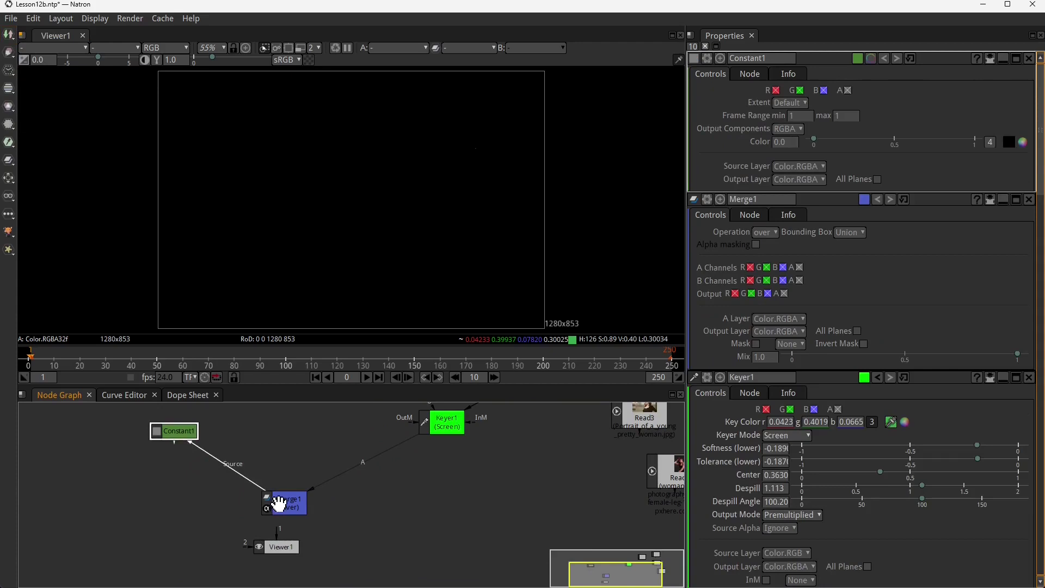
{"action": "left_click", "coordinate": [276, 499]}
{"action": "left_click_drag", "start_coordinate": [261, 487], "coordinate": [175, 431]}
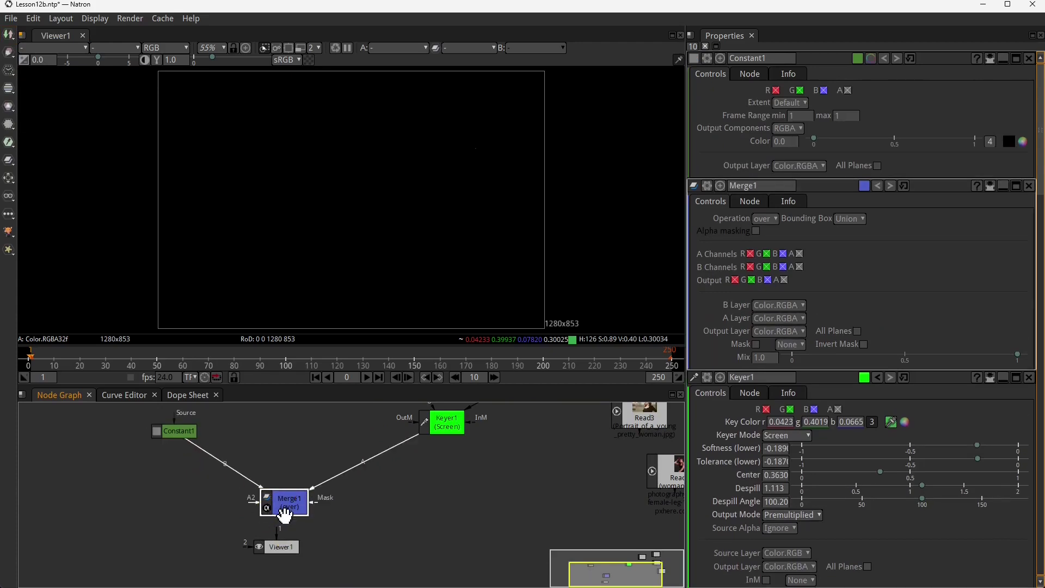
{"action": "left_click_drag", "start_coordinate": [289, 528], "coordinate": [285, 538]}
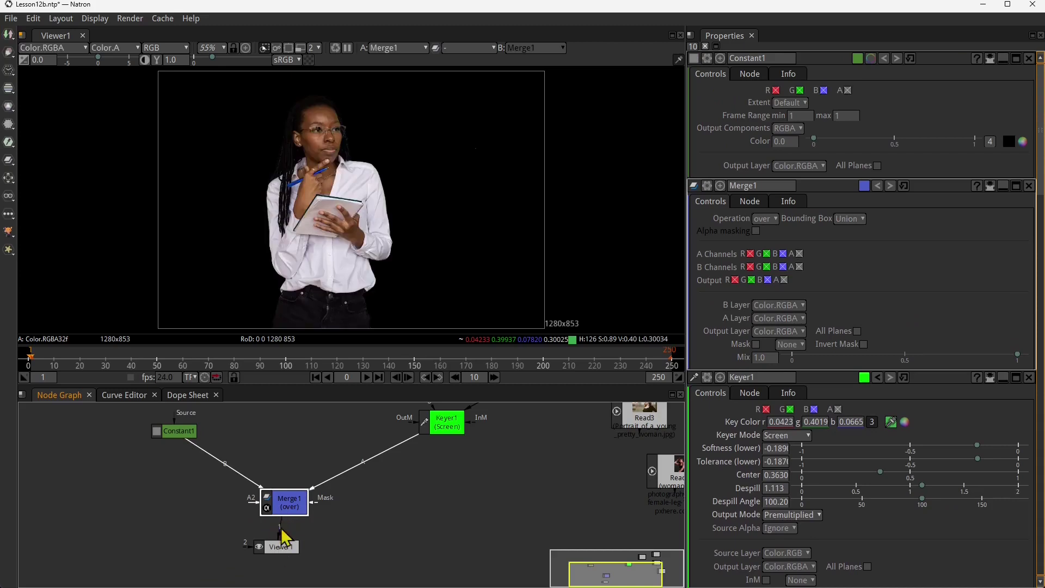
Set Constant1's color to dark red with r 0.0722, g 0.0047 and b 0.0047
{"action": "left_click", "coordinate": [176, 438]}
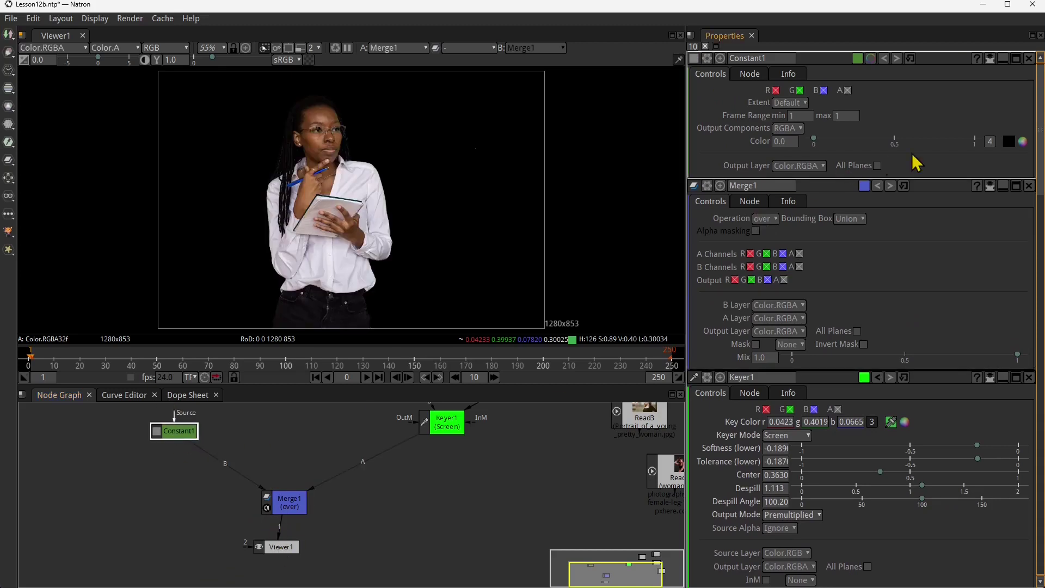
{"action": "left_click", "coordinate": [1022, 143]}
{"action": "left_click", "coordinate": [858, 200]}
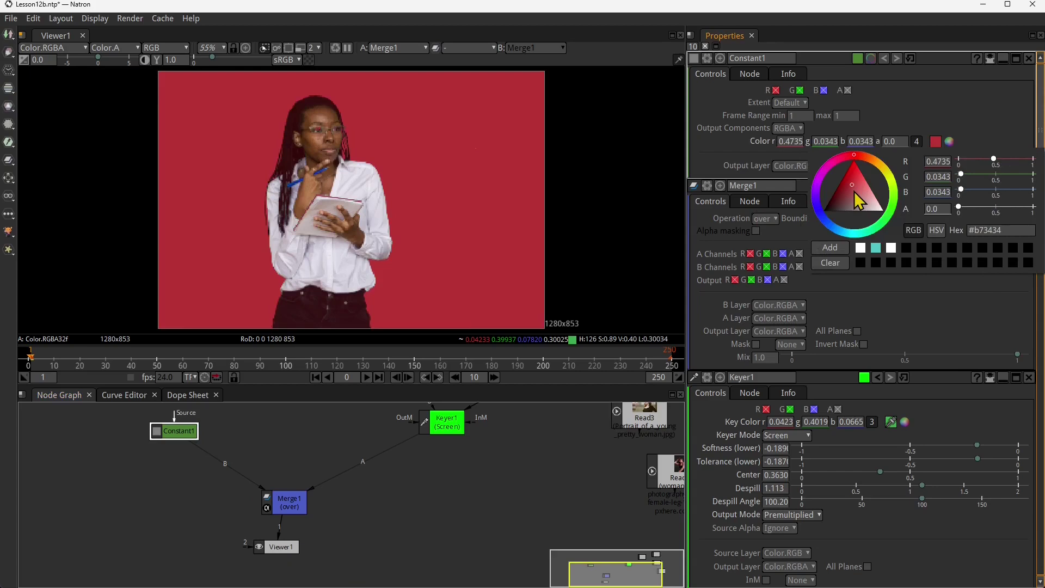
{"action": "mouse_move", "coordinate": [855, 195]}
{"action": "left_mouse_down"}
{"action": "mouse_move", "coordinate": [830, 208]}
{"action": "mouse_move", "coordinate": [837, 201]}
{"action": "left_mouse_up"}
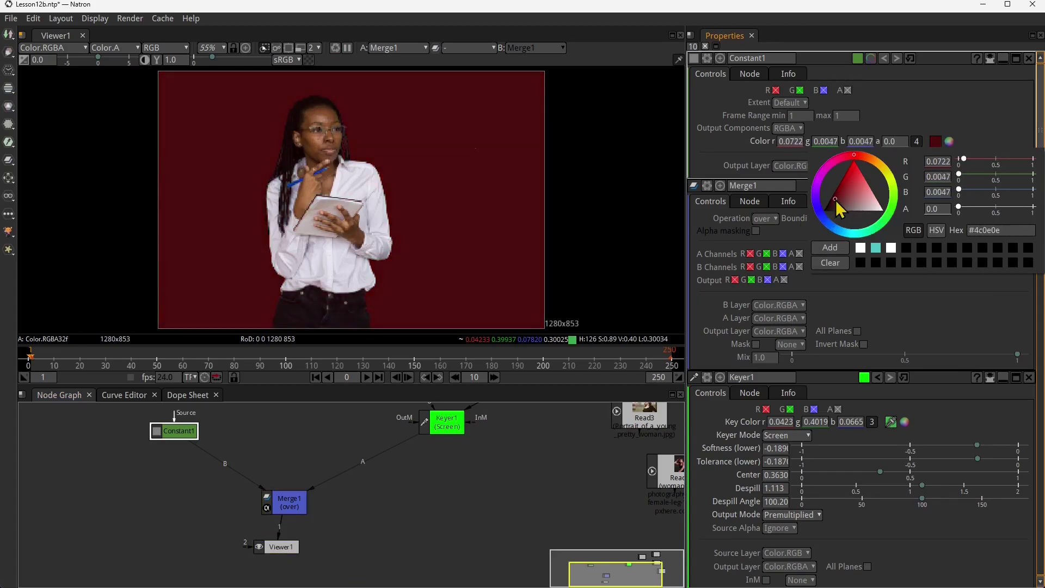
{"action": "left_click", "coordinate": [266, 446]}
Space out Merge1 and Viewer1 in the node graph and briefly play the composite
{"action": "scroll", "coordinate": [316, 490], "scroll_direction": "down", "scroll_amount": 3}
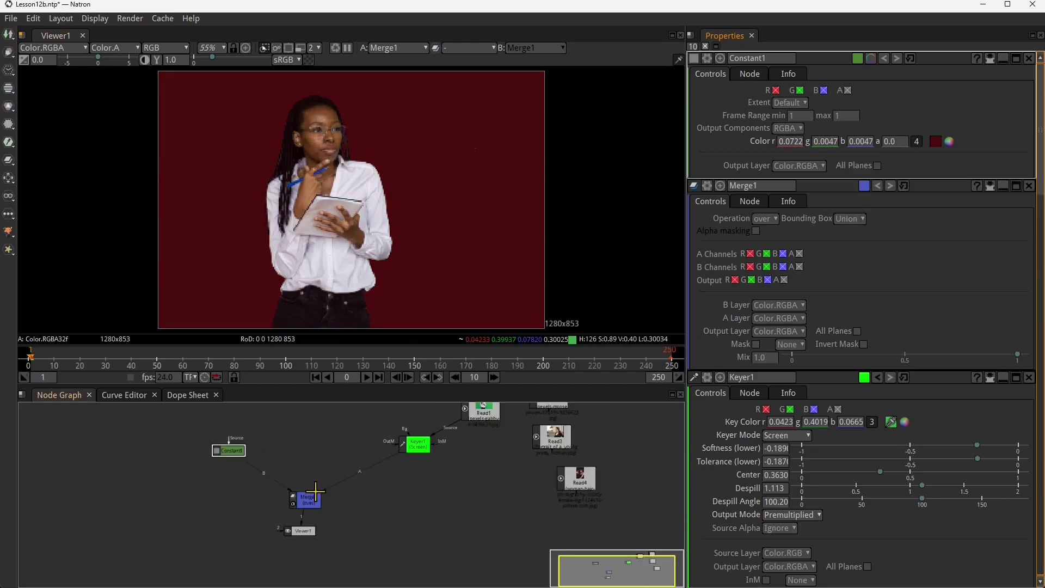
{"action": "left_click_drag", "start_coordinate": [360, 506], "coordinate": [332, 498]}
{"action": "left_click_drag", "start_coordinate": [278, 520], "coordinate": [293, 541]}
{"action": "left_click_drag", "start_coordinate": [287, 490], "coordinate": [296, 490]}
{"action": "left_click", "coordinate": [366, 380]}
{"action": "left_click", "coordinate": [366, 380]}
{"action": "left_click_drag", "start_coordinate": [69, 359], "coordinate": [13, 359]}
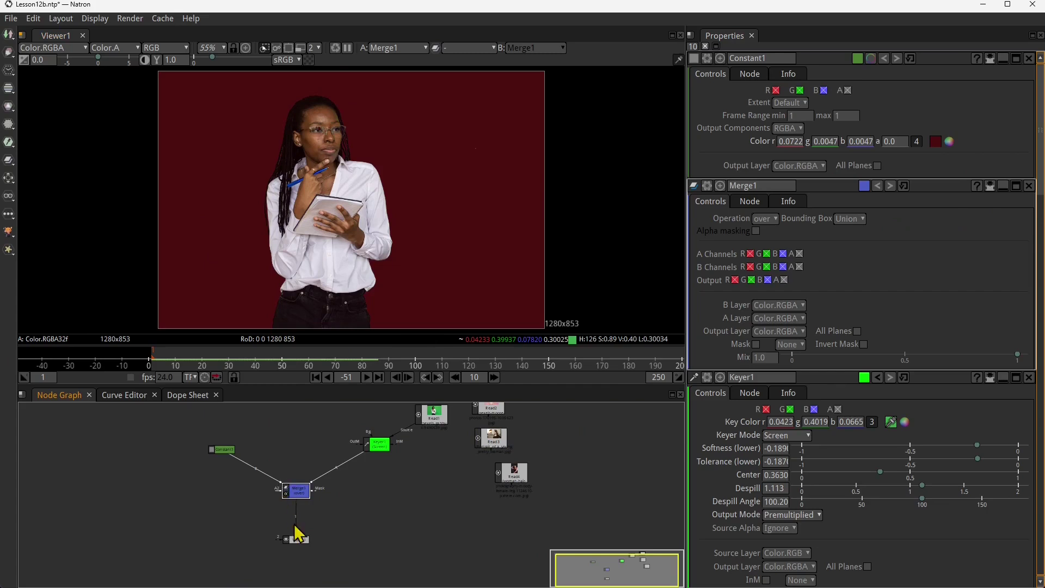
Change Constant1's color to olive with r 0.0722, g 0.0575 and b 0.0047, and preview the composite in playback
{"action": "left_click", "coordinate": [226, 449]}
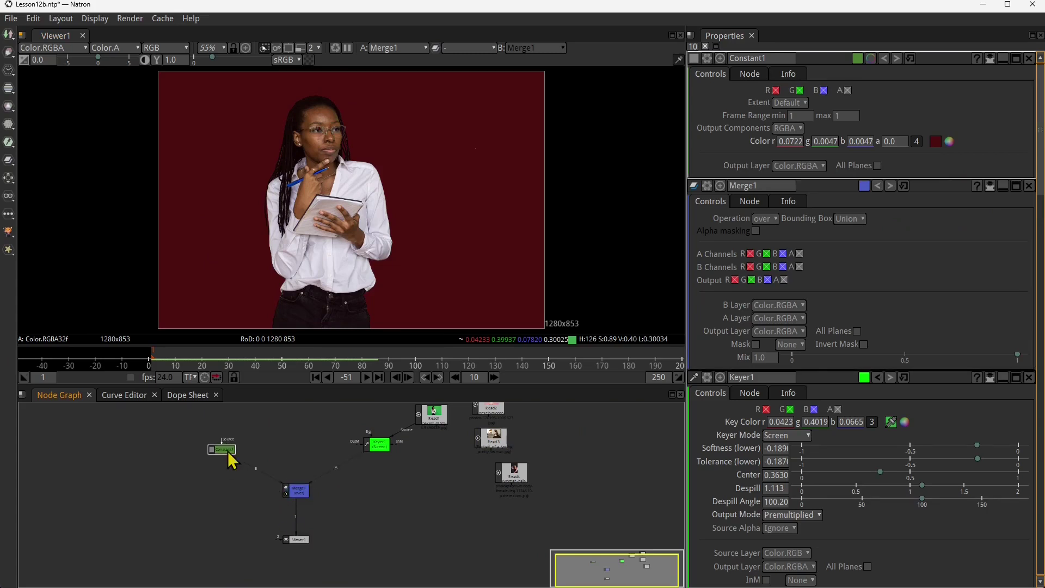
{"action": "left_click", "coordinate": [949, 143]}
{"action": "mouse_move", "coordinate": [886, 164]}
{"action": "left_mouse_down"}
{"action": "mouse_move", "coordinate": [892, 209]}
{"action": "mouse_move", "coordinate": [849, 228]}
{"action": "mouse_move", "coordinate": [818, 202]}
{"action": "mouse_move", "coordinate": [828, 167]}
{"action": "mouse_move", "coordinate": [856, 156]}
{"action": "mouse_move", "coordinate": [892, 188]}
{"action": "mouse_move", "coordinate": [890, 173]}
{"action": "left_mouse_up"}
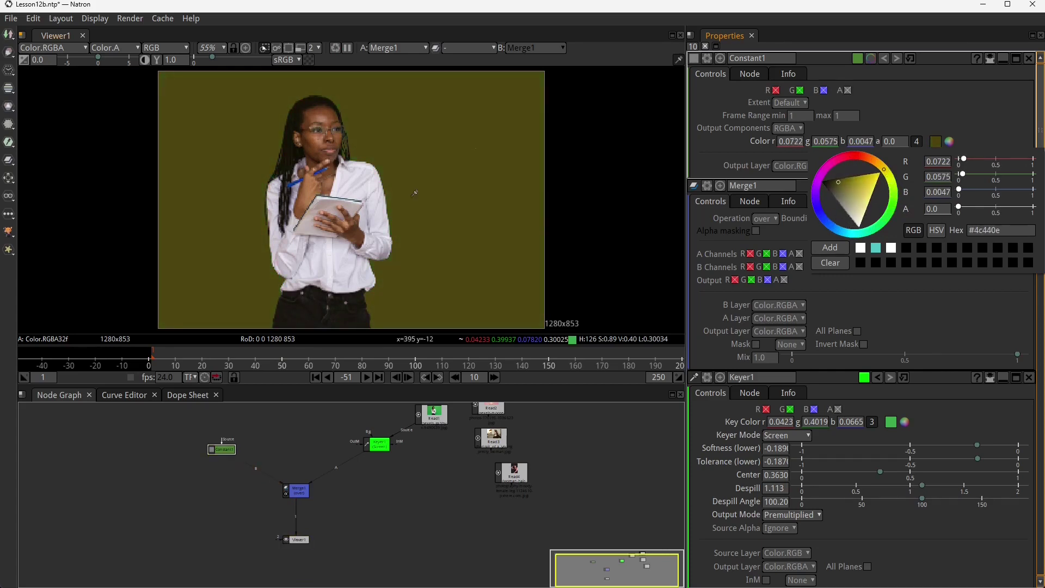
{"action": "left_click", "coordinate": [272, 459]}
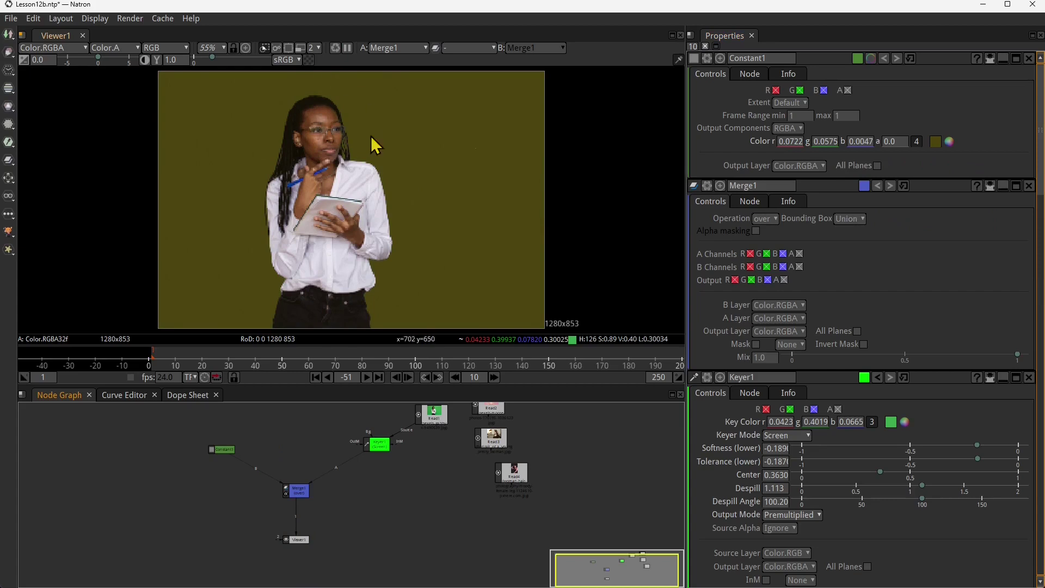
{"action": "left_click", "coordinate": [365, 378]}
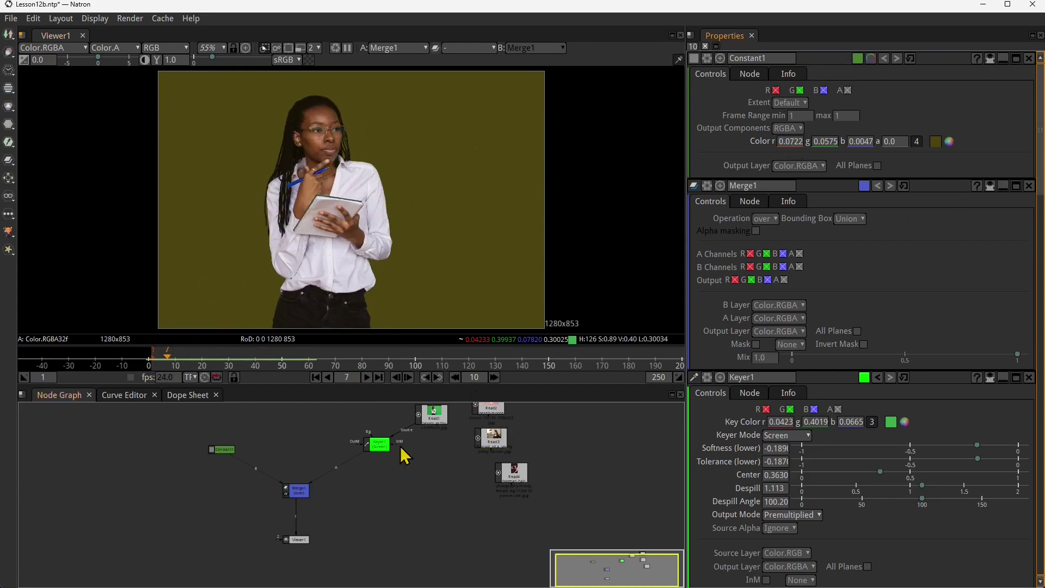
Reposition Keyer1 and add a ChromaKeyer node between it and Merge1
{"action": "left_click_drag", "start_coordinate": [361, 513], "coordinate": [307, 534]}
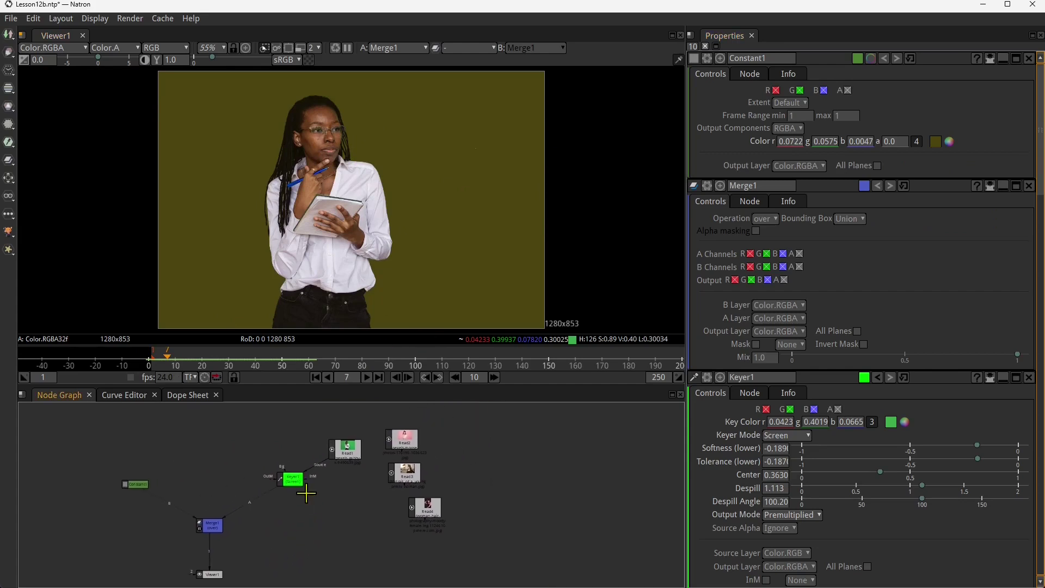
{"action": "scroll", "coordinate": [304, 485], "scroll_direction": "up", "scroll_amount": 2}
{"action": "left_click_drag", "start_coordinate": [284, 480], "coordinate": [296, 462]}
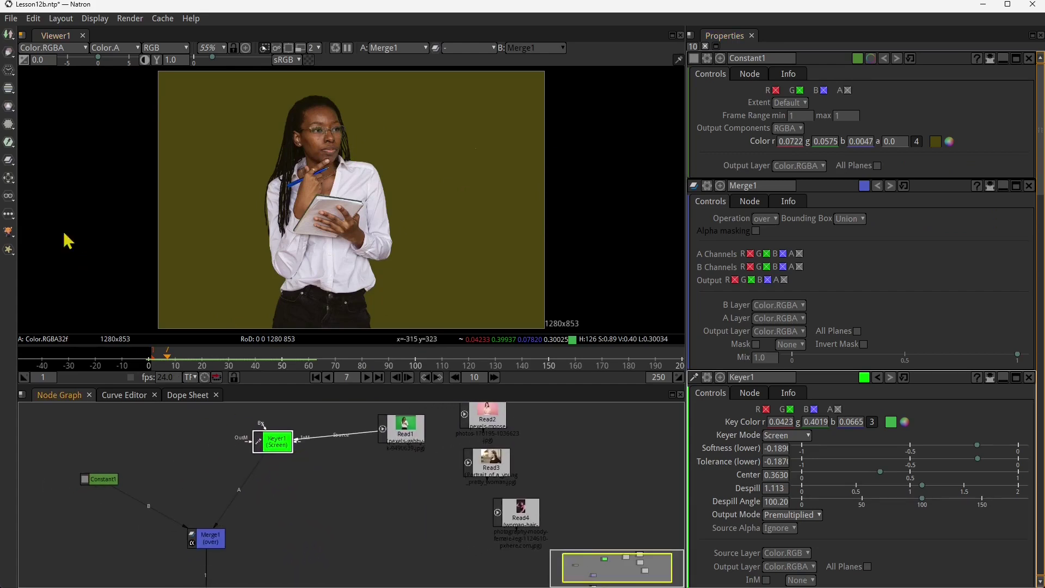
{"action": "left_click", "coordinate": [8, 142]}
{"action": "left_click", "coordinate": [44, 142]}
{"action": "left_click_drag", "start_coordinate": [275, 464], "coordinate": [328, 520]}
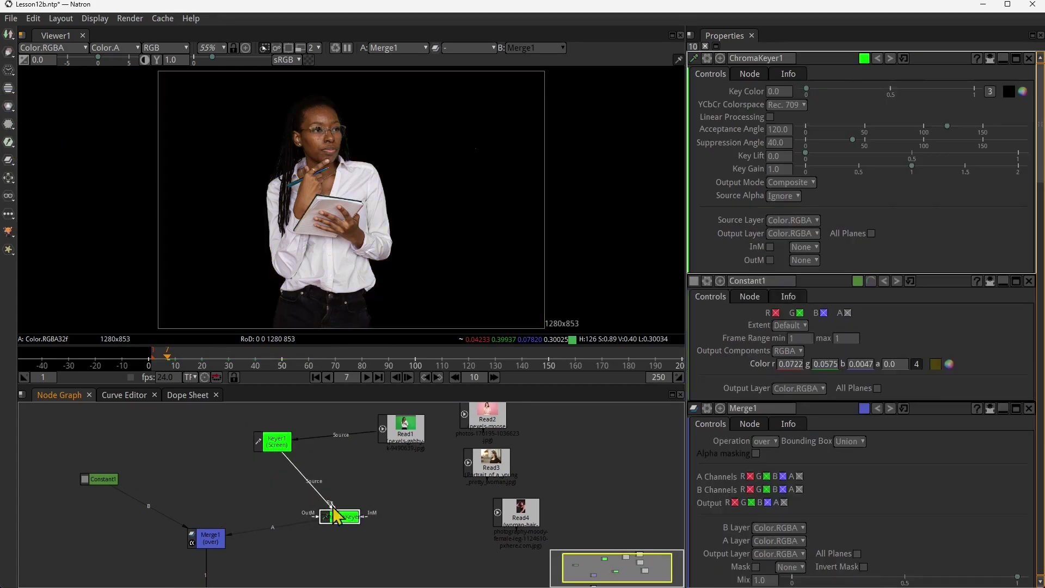
Bypass Keyer1 by connecting ChromaKeyer1's Source directly to Read1, with its output feeding Merge1's A input
{"action": "left_click_drag", "start_coordinate": [328, 517], "coordinate": [317, 476]}
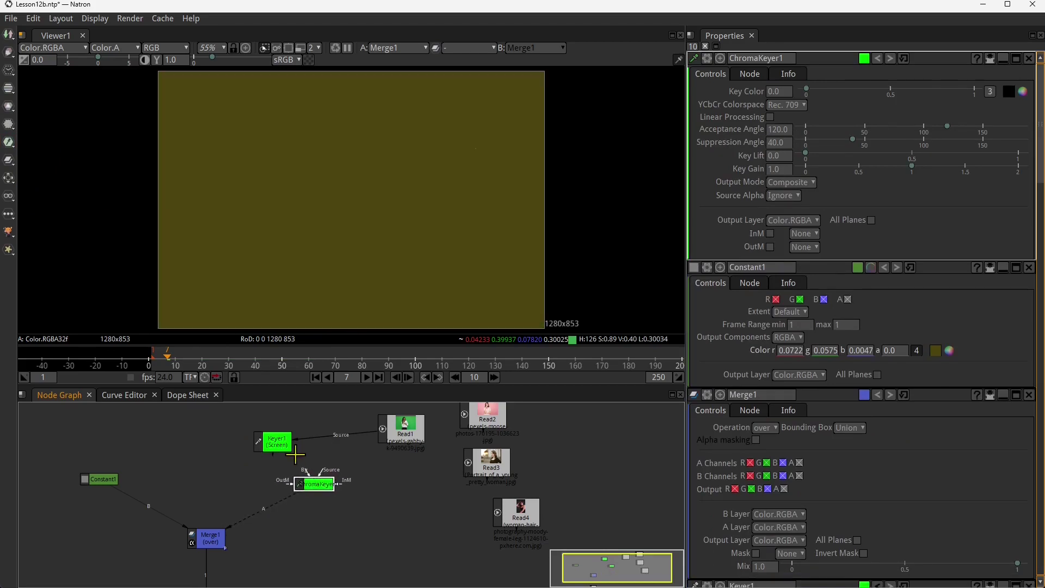
{"action": "left_click_drag", "start_coordinate": [297, 441], "coordinate": [403, 429]}
{"action": "left_click", "coordinate": [220, 534]}
{"action": "left_click", "coordinate": [315, 485]}
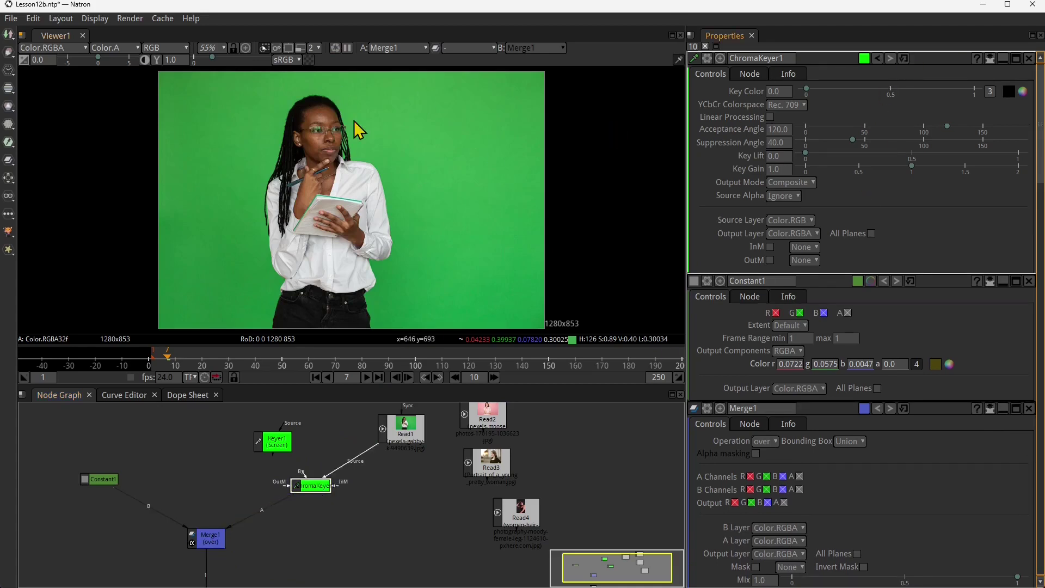
Sample ChromaKeyer1's Key Color from the green background, then set Acceptance Angle to 94.10 and Suppression Angle to 64.20
{"action": "left_click", "coordinate": [1009, 92]}
{"action": "left_click", "coordinate": [484, 140], "text": "ctrl"}
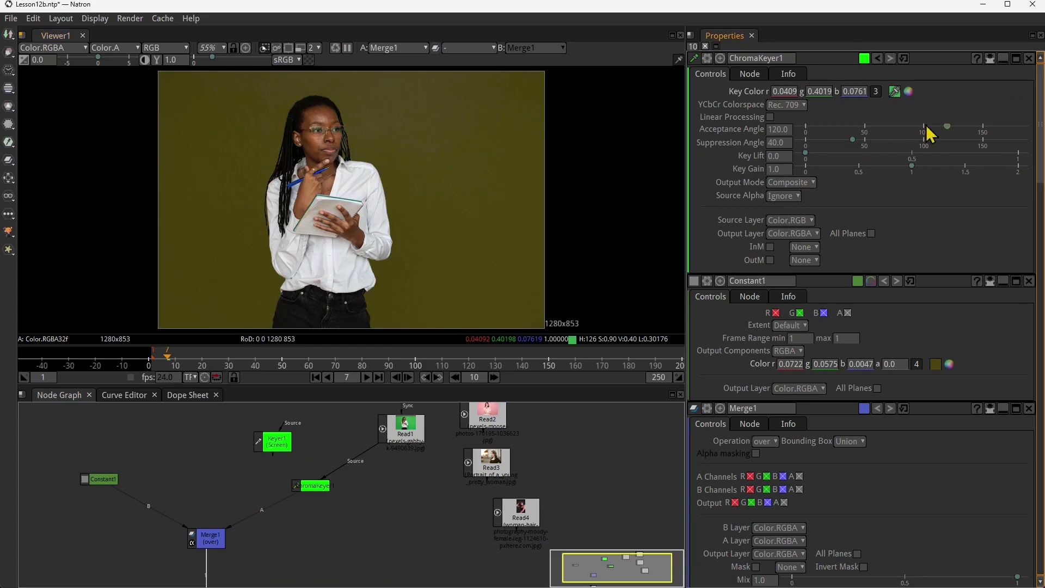
{"action": "left_click_drag", "start_coordinate": [946, 131], "coordinate": [917, 132]}
{"action": "left_click_drag", "start_coordinate": [853, 140], "coordinate": [881, 143]}
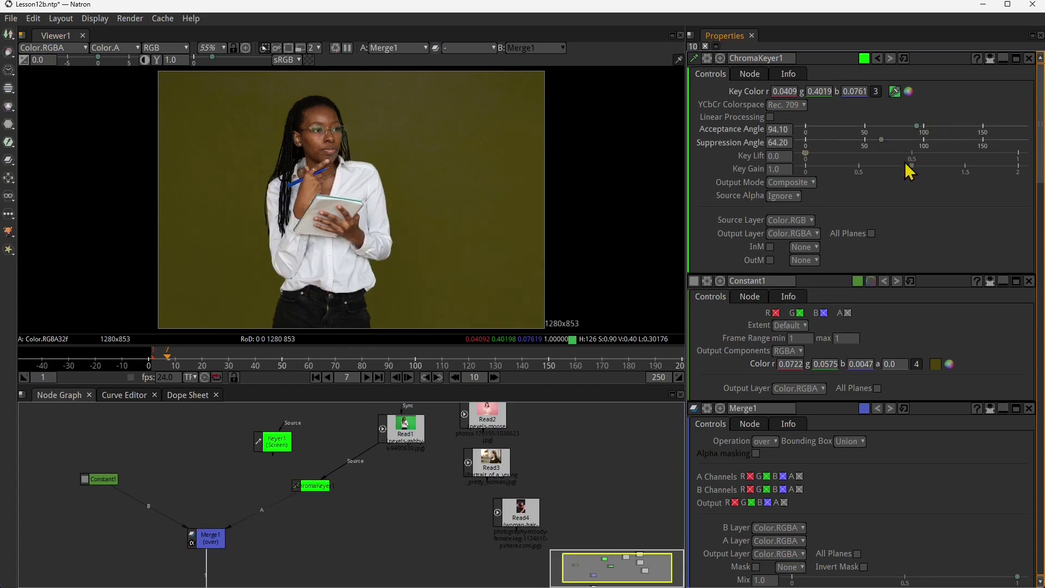
Set ChromaKeyer1's Key Lift to 0.1620, Key Gain to 0.6010 and Output Mode to Premultiplied
{"action": "left_click_drag", "start_coordinate": [809, 161], "coordinate": [841, 162]}
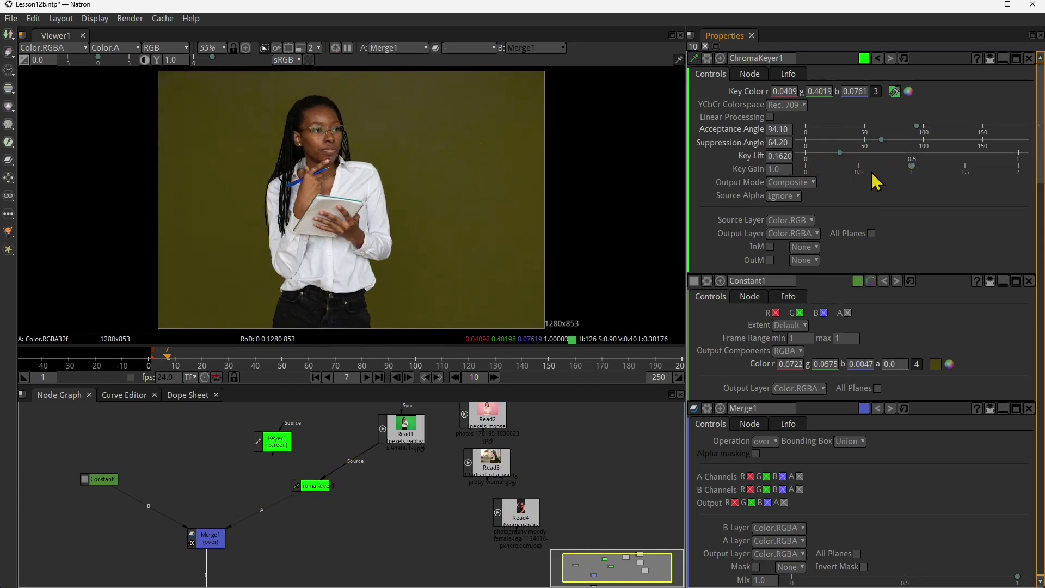
{"action": "left_click_drag", "start_coordinate": [910, 169], "coordinate": [869, 167]}
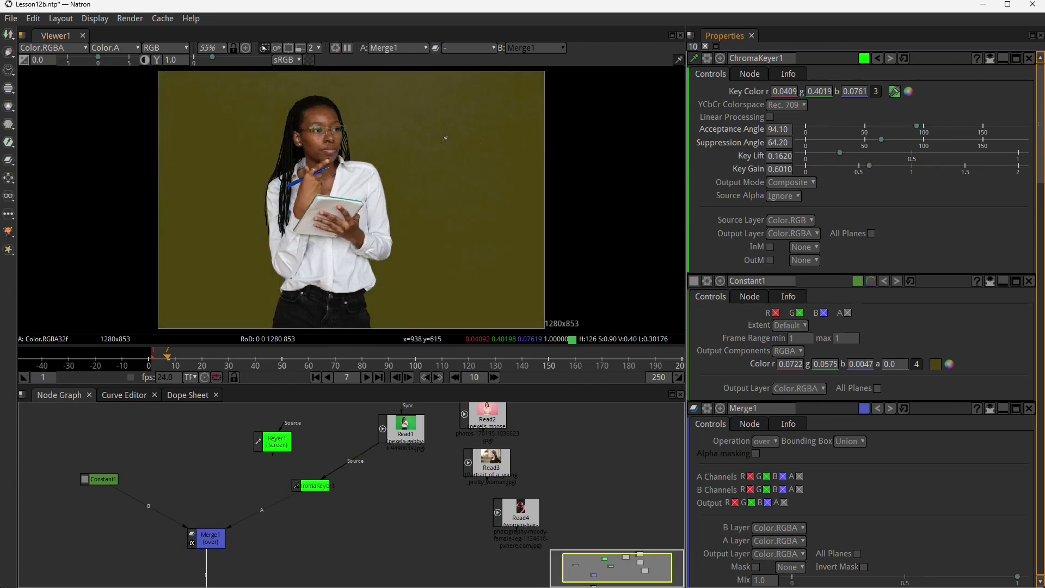
{"action": "left_click", "coordinate": [789, 182]}
{"action": "left_click", "coordinate": [788, 210]}
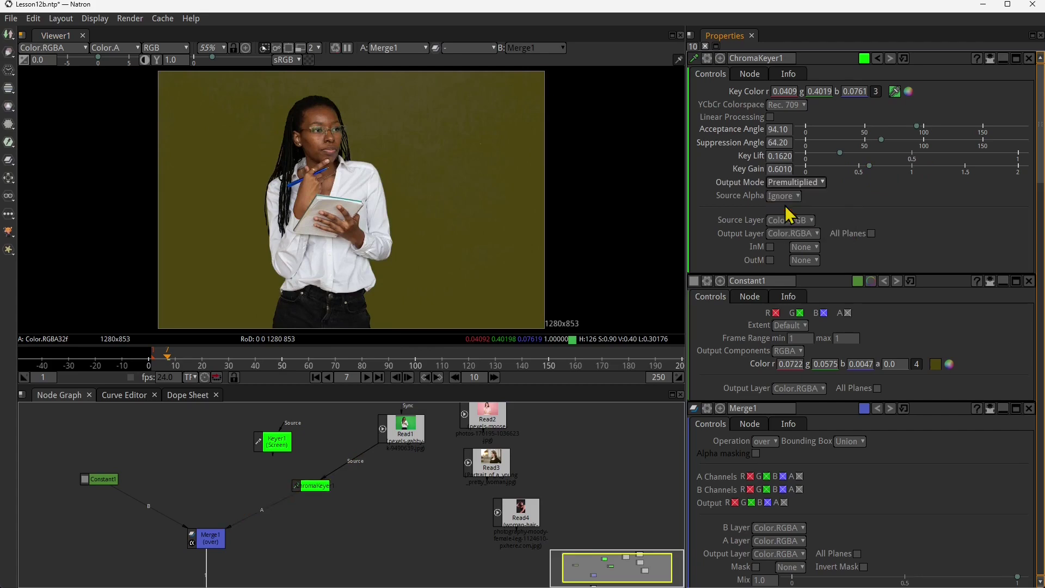
Insert a Despill node between ChromaKeyer1 and Merge1 and arrange it in the chain
{"action": "scroll", "coordinate": [337, 218], "scroll_direction": "up", "scroll_amount": 10}
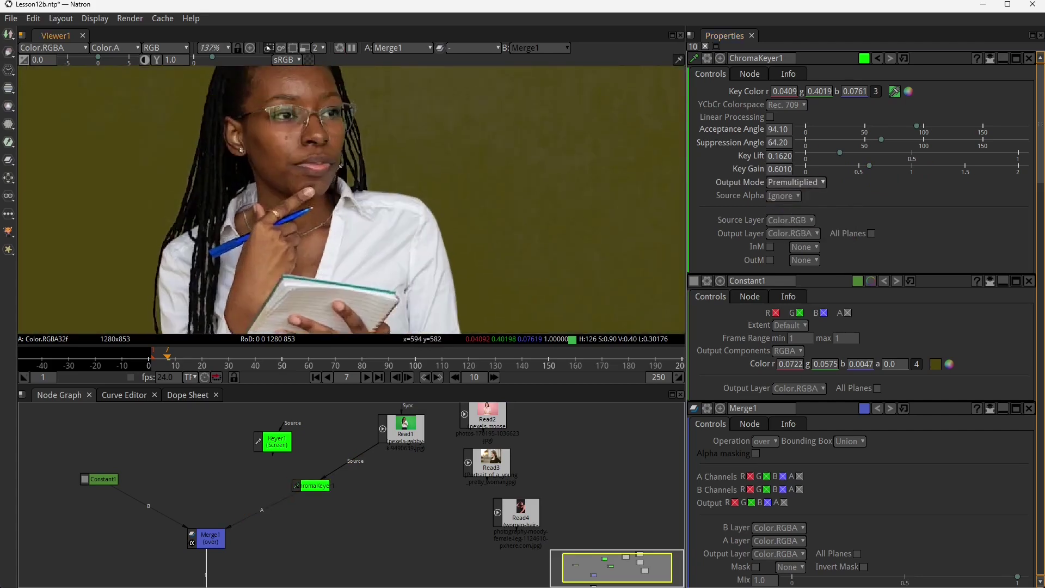
{"action": "scroll", "coordinate": [289, 188], "scroll_direction": "up", "scroll_amount": 6}
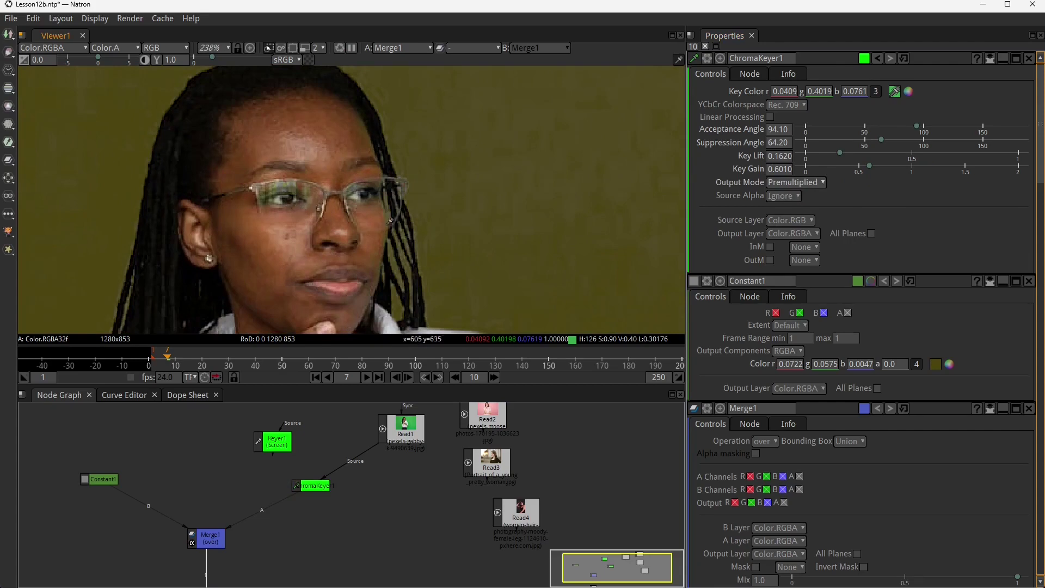
{"action": "scroll", "coordinate": [389, 221], "scroll_direction": "down", "scroll_amount": 18}
{"action": "left_click_drag", "start_coordinate": [343, 430], "coordinate": [351, 406]}
{"action": "scroll", "coordinate": [373, 487], "scroll_direction": "up", "scroll_amount": 1}
{"action": "mouse_move", "coordinate": [359, 469]}
{"action": "left_mouse_down"}
{"action": "mouse_move", "coordinate": [419, 474]}
{"action": "mouse_move", "coordinate": [386, 452]}
{"action": "mouse_move", "coordinate": [375, 462]}
{"action": "left_mouse_up"}
{"action": "left_click", "coordinate": [9, 143]}
{"action": "left_click", "coordinate": [54, 154]}
{"action": "left_click_drag", "start_coordinate": [376, 485], "coordinate": [304, 484]}
{"action": "left_click_drag", "start_coordinate": [383, 459], "coordinate": [406, 443]}
{"action": "left_click", "coordinate": [321, 482]}
{"action": "left_click_drag", "start_coordinate": [321, 481], "coordinate": [332, 473]}
{"action": "left_click_drag", "start_coordinate": [413, 442], "coordinate": [404, 446]}
{"action": "left_click", "coordinate": [315, 475]}
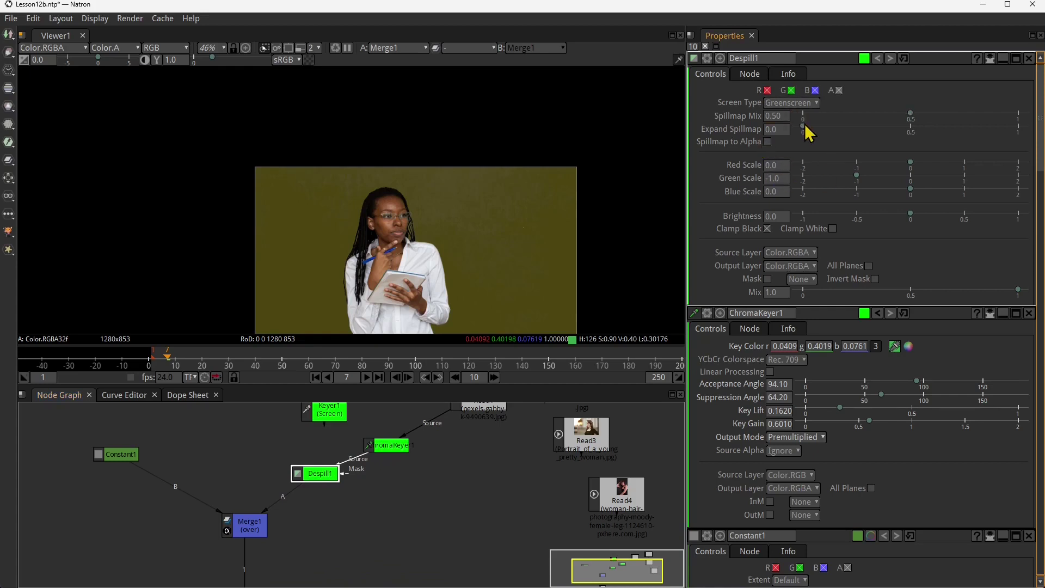
Inspect the despilled green screen composite up close around the woman's face and hair, and across the whole frame
{"action": "scroll", "coordinate": [461, 221], "scroll_direction": "up", "scroll_amount": 10}
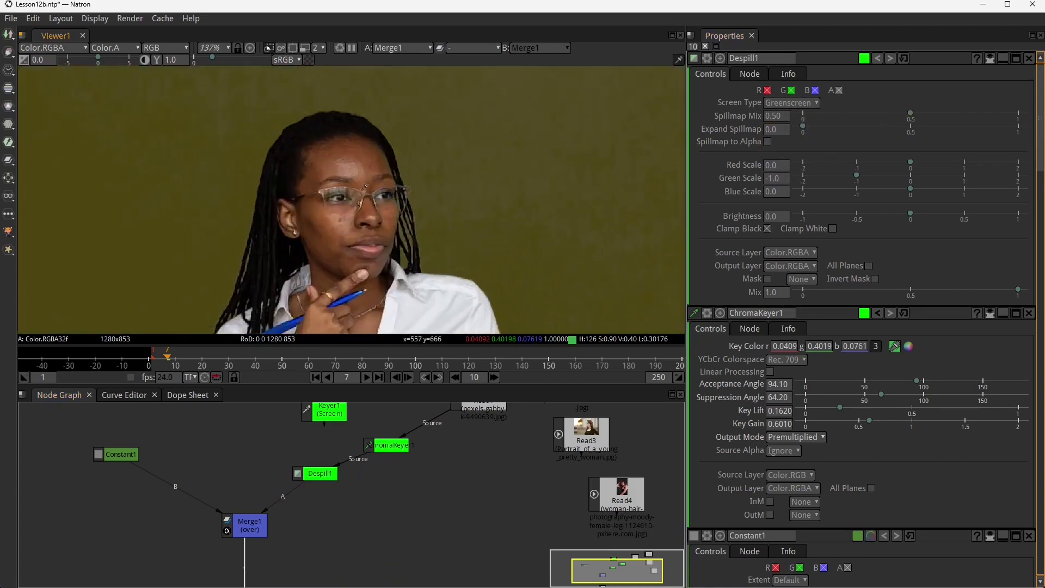
{"action": "left_click", "coordinate": [326, 469]}
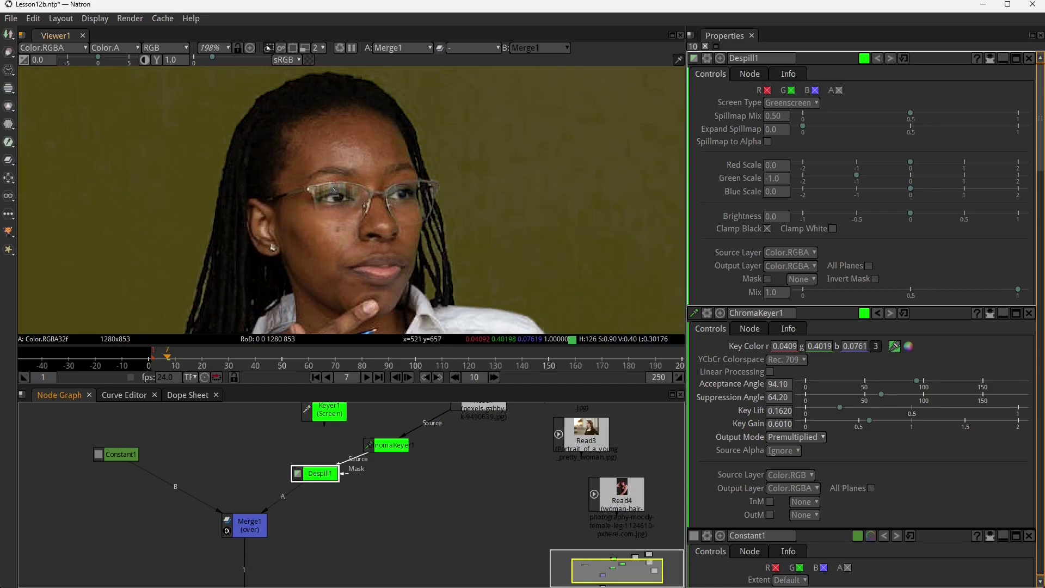
{"action": "scroll", "coordinate": [335, 188], "scroll_direction": "down", "scroll_amount": 8}
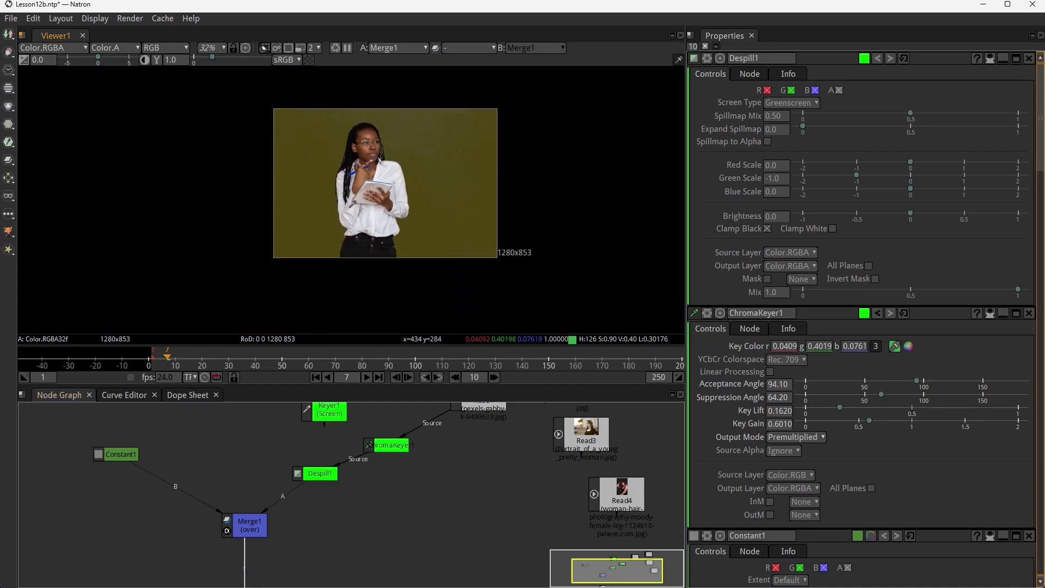
{"action": "scroll", "coordinate": [353, 203], "scroll_direction": "up", "scroll_amount": 3}
Disconnect Despill1 from Merge1's A input and move the unconnected Keyer1 node between Merge1 and the unused Read nodes
{"action": "left_click_drag", "start_coordinate": [347, 456], "coordinate": [346, 519]}
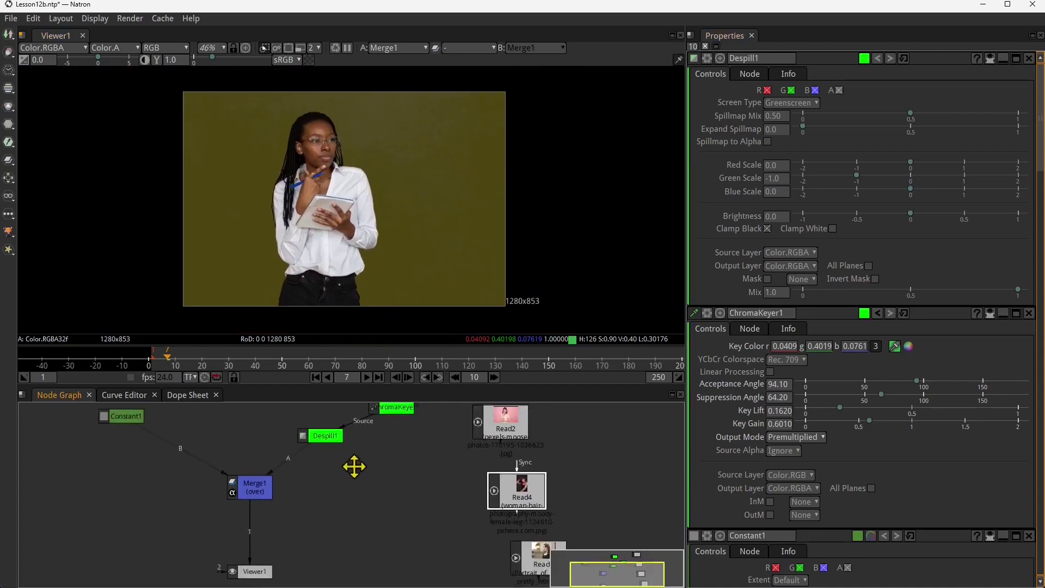
{"action": "left_click_drag", "start_coordinate": [409, 485], "coordinate": [426, 498]}
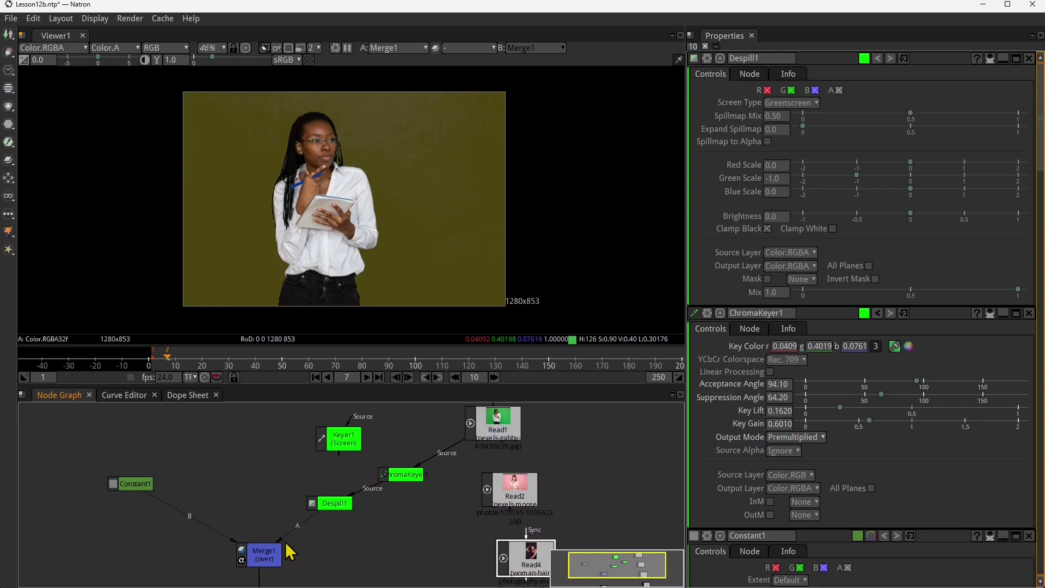
{"action": "left_click_drag", "start_coordinate": [315, 553], "coordinate": [320, 530]}
{"action": "key", "text": "ctrl+v"}
{"action": "left_click_drag", "start_coordinate": [334, 415], "coordinate": [381, 534]}
{"action": "scroll", "coordinate": [339, 526], "scroll_direction": "up", "scroll_amount": 2}
{"action": "left_click_drag", "start_coordinate": [276, 523], "coordinate": [201, 476]}
{"action": "left_click_drag", "start_coordinate": [343, 495], "coordinate": [345, 524]}
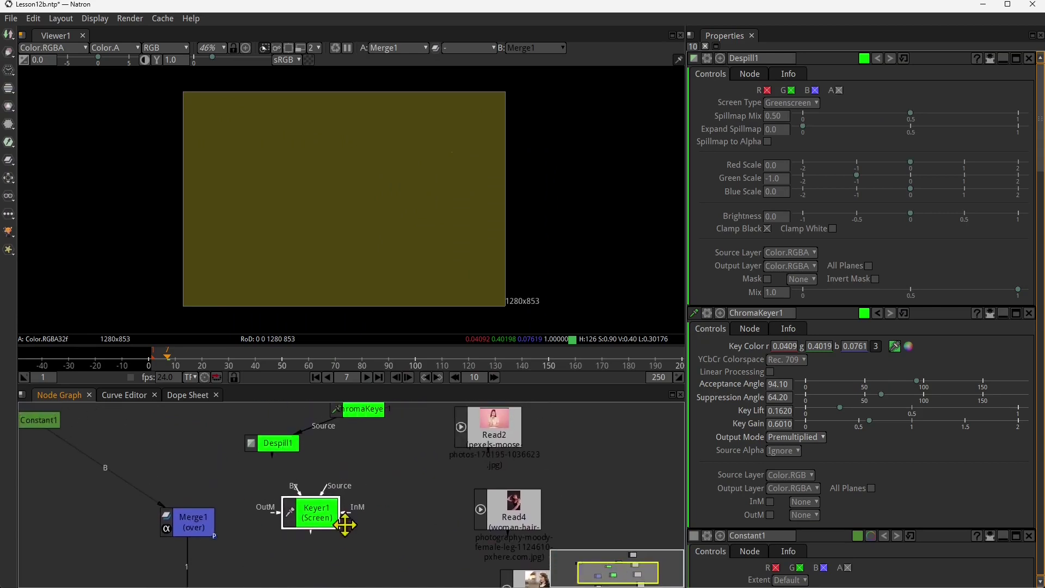
Connect Keyer1's Source to Read2 and its output to Merge1's A input
{"action": "left_click", "coordinate": [475, 443]}
{"action": "left_click", "coordinate": [320, 507]}
{"action": "left_click_drag", "start_coordinate": [328, 496], "coordinate": [492, 435]}
{"action": "left_click_drag", "start_coordinate": [290, 546], "coordinate": [229, 513]}
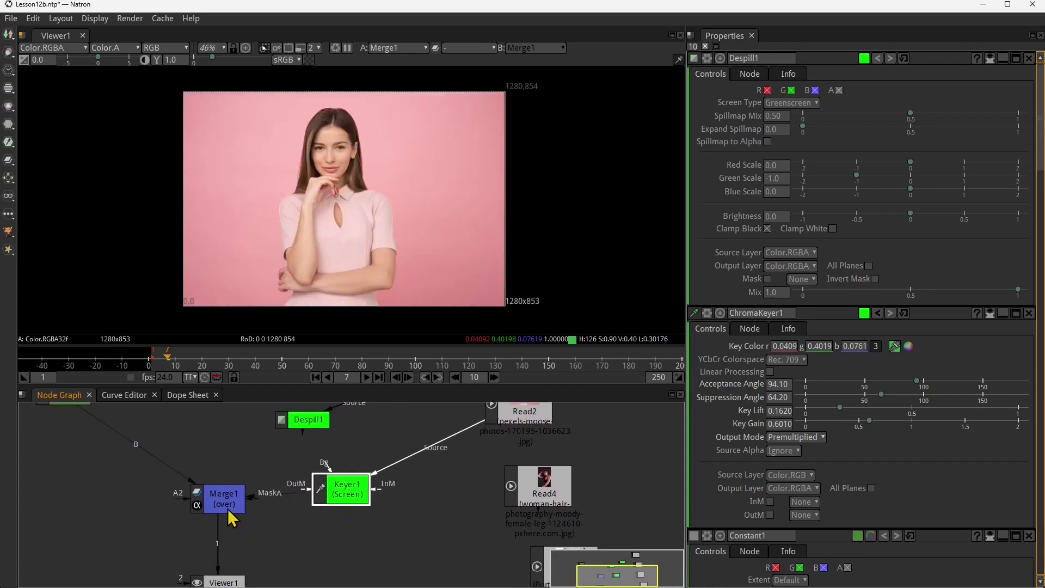
{"action": "left_click_drag", "start_coordinate": [394, 506], "coordinate": [350, 522]}
{"action": "left_click_drag", "start_coordinate": [299, 507], "coordinate": [345, 488]}
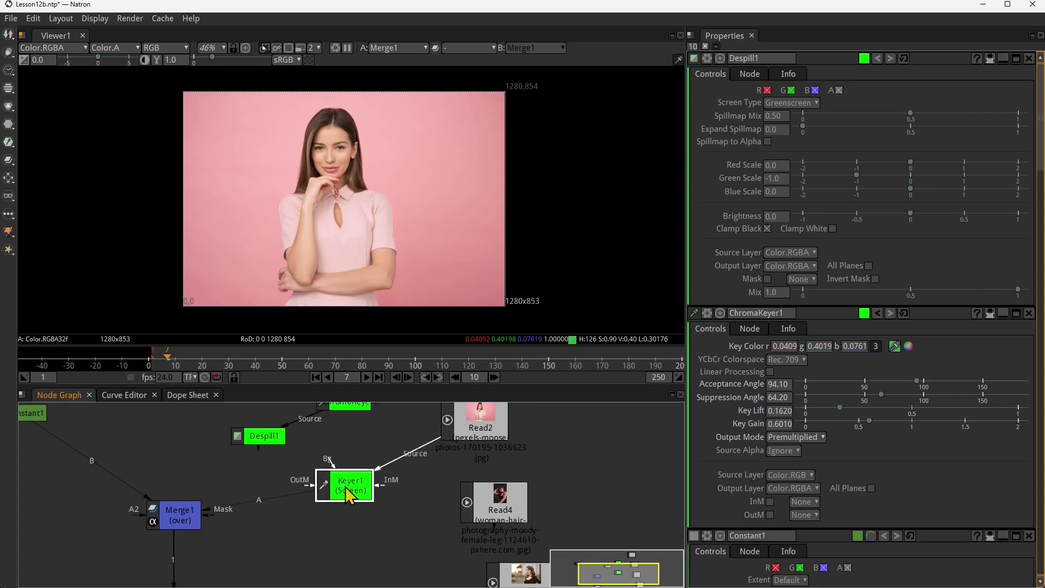
Sample Keyer1's Key Color from the pink background of the Read2 photo
{"action": "double_click", "coordinate": [345, 488]}
{"action": "left_click", "coordinate": [891, 103]}
{"action": "left_click", "coordinate": [452, 159]}
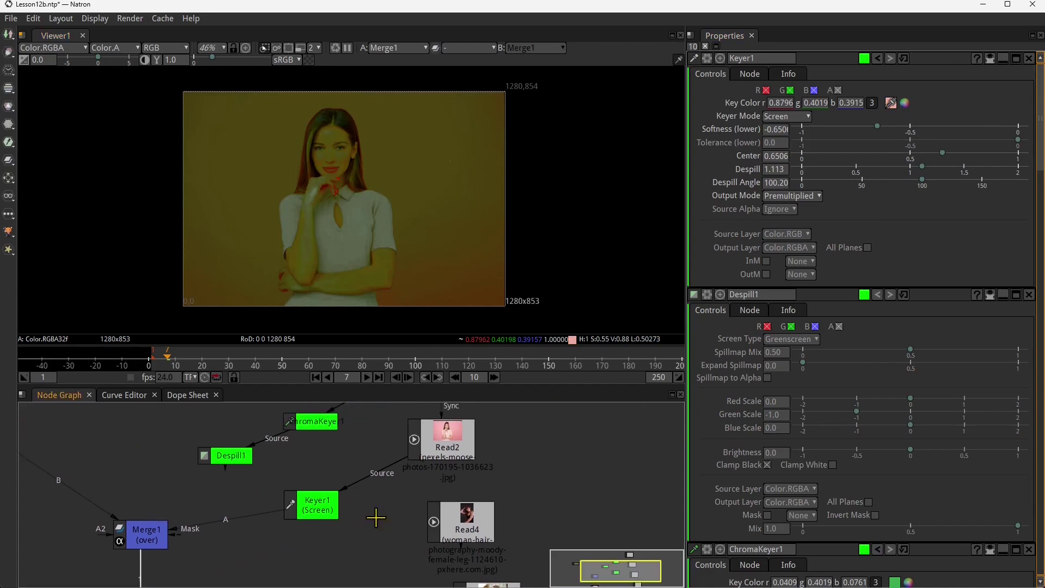
Disconnect Constant1 from Merge1's B input and show the Alpha channel in the viewer
{"action": "left_click", "coordinate": [444, 434]}
{"action": "left_click_drag", "start_coordinate": [213, 507], "coordinate": [338, 491]}
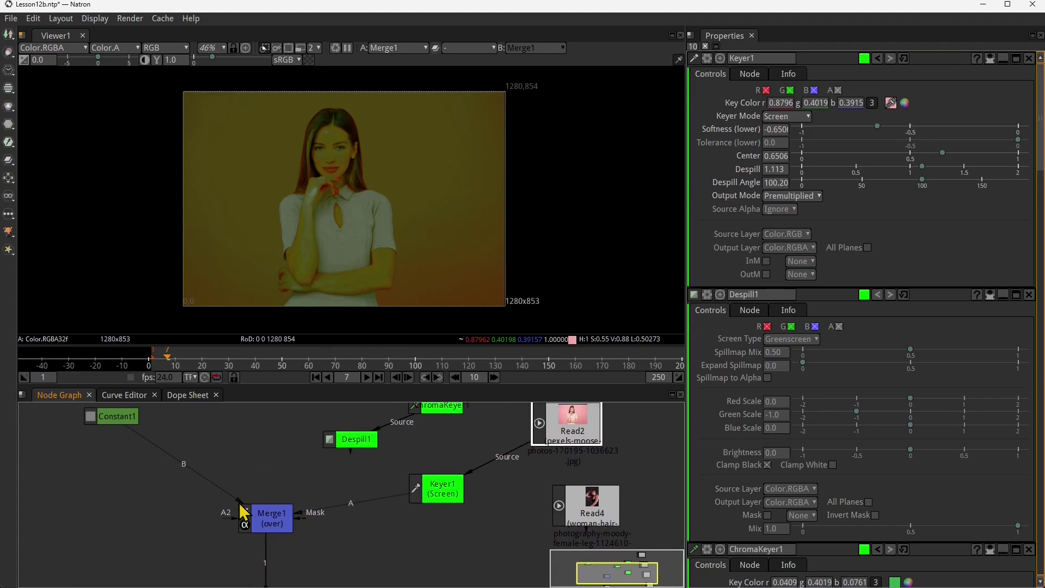
{"action": "left_click_drag", "start_coordinate": [240, 505], "coordinate": [236, 496]}
{"action": "left_click", "coordinate": [433, 495]}
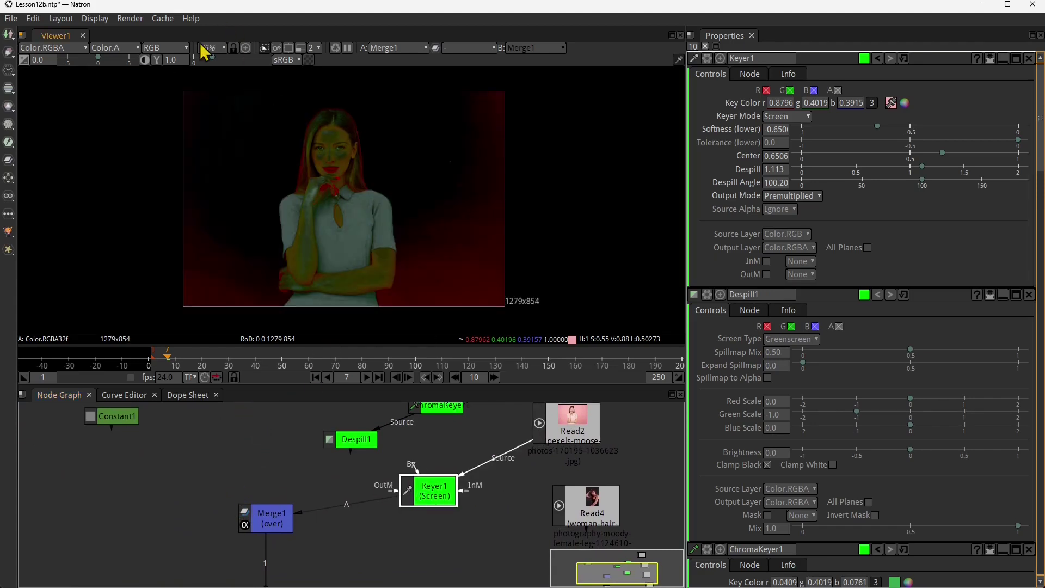
{"action": "left_click", "coordinate": [171, 50]}
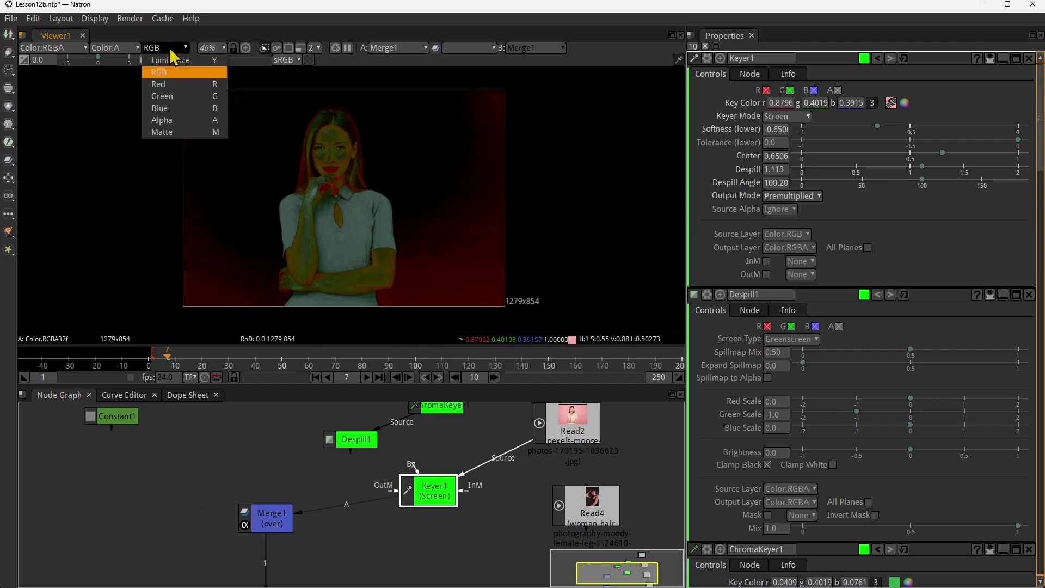
{"action": "left_click", "coordinate": [172, 121]}
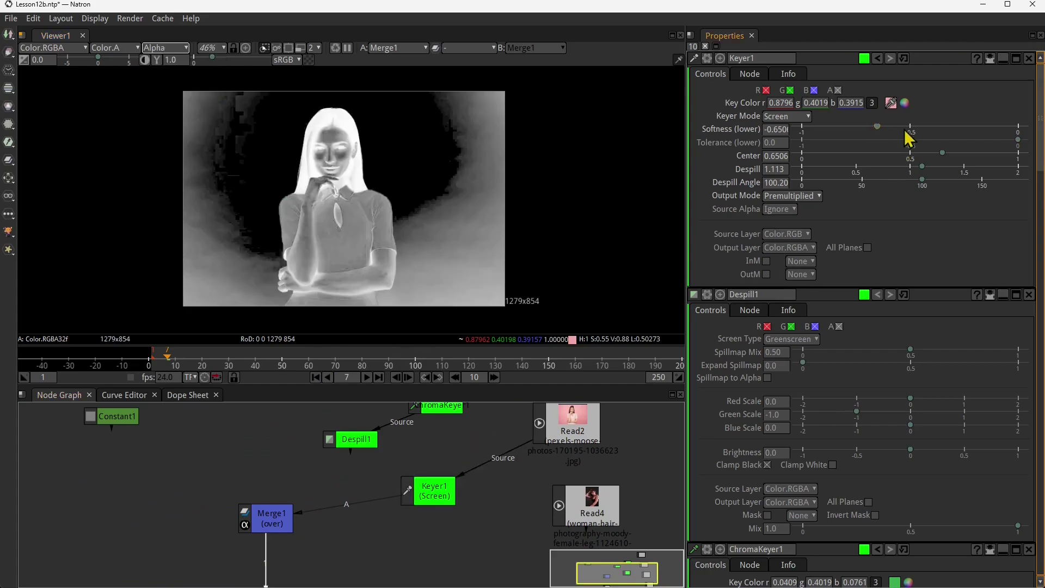
Reset Keyer1 and set Softness (lower) to -0.40, Tolerance (lower) to -0.385 and Output Mode to Premultiplied
{"action": "left_click", "coordinate": [904, 58]}
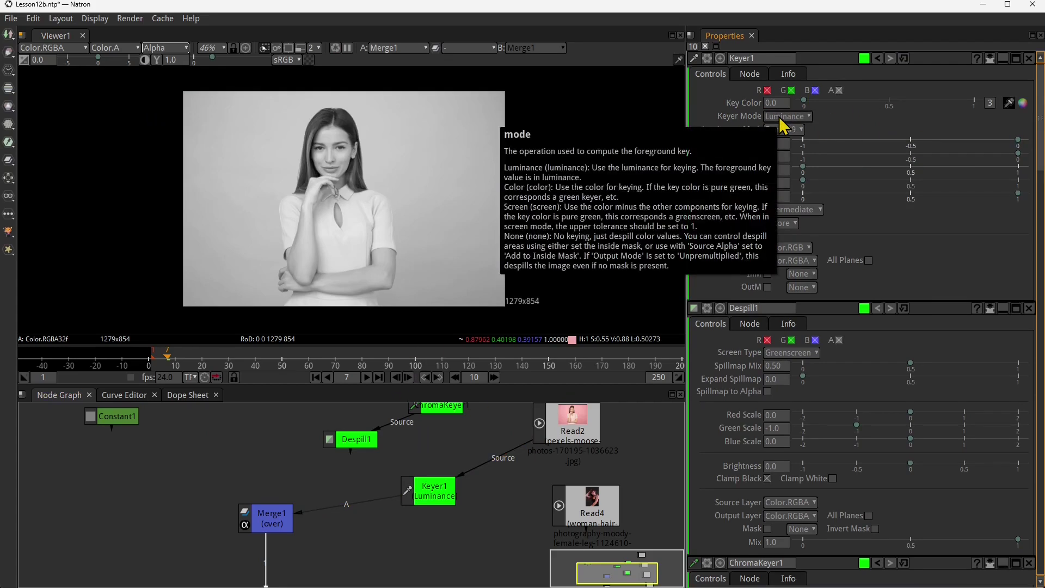
{"action": "left_click_drag", "start_coordinate": [912, 141], "coordinate": [931, 148]}
{"action": "left_click", "coordinate": [928, 156]}
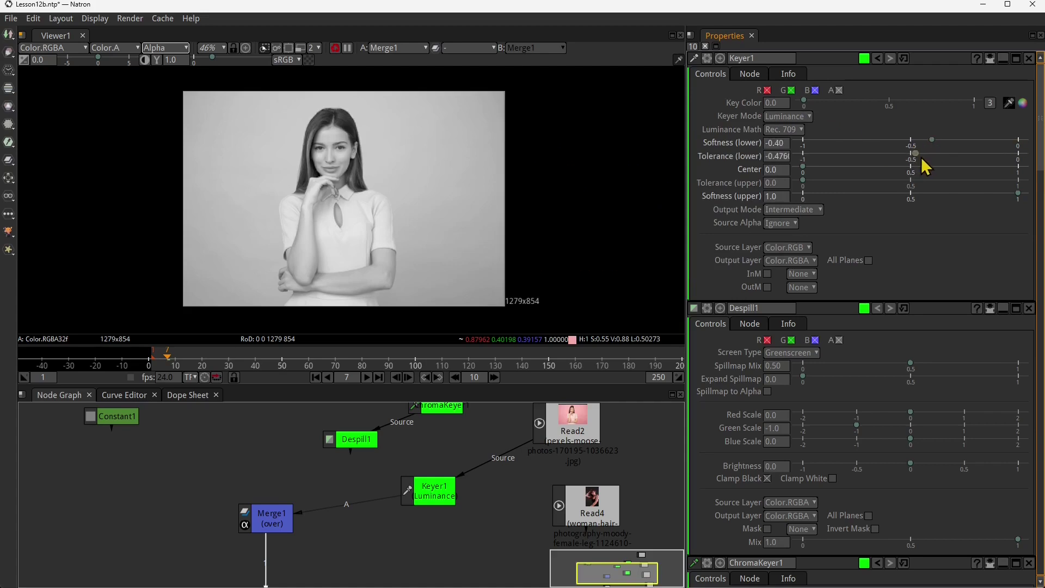
{"action": "left_click", "coordinate": [795, 209]}
{"action": "left_click", "coordinate": [800, 239]}
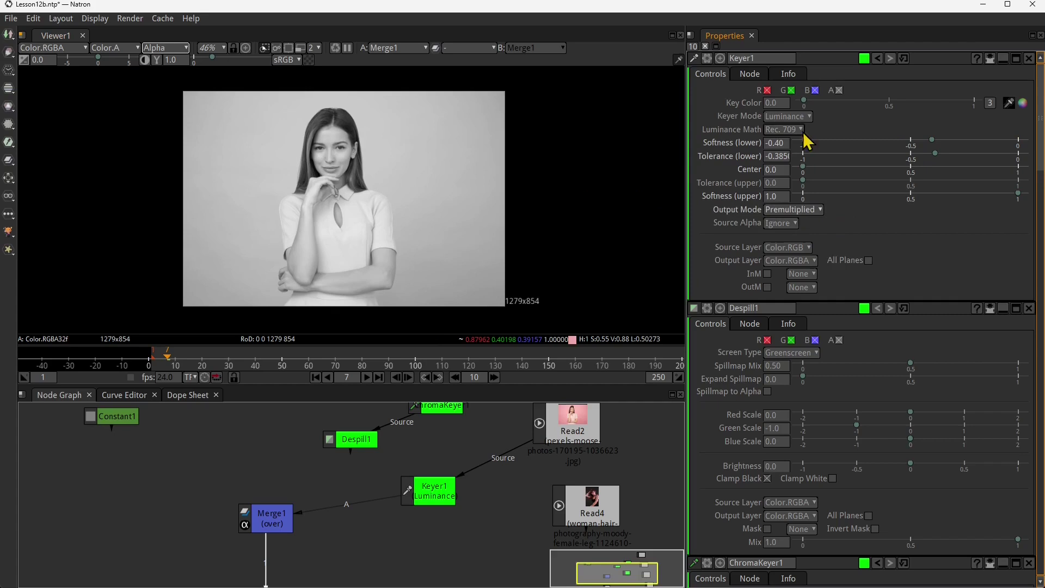
Try Keyer1's Color and Screen keyer modes, setting Tolerance (lower) to -0.474 and Center to 0.564 in Screen mode
{"action": "left_click", "coordinate": [788, 117]}
{"action": "left_click", "coordinate": [792, 142]}
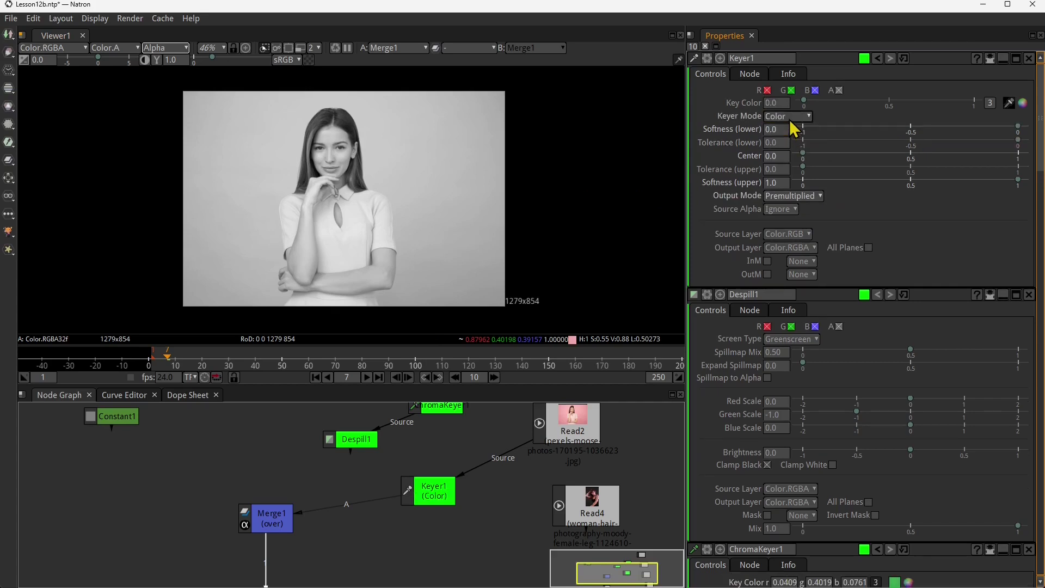
{"action": "left_click", "coordinate": [789, 117]}
{"action": "left_click", "coordinate": [788, 157]}
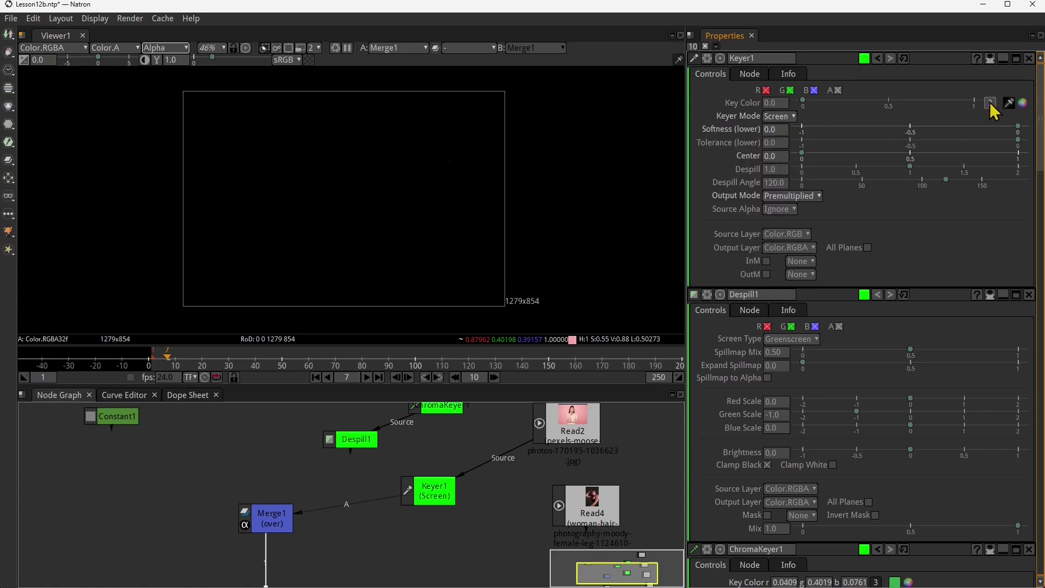
{"action": "left_click", "coordinate": [874, 140]}
{"action": "left_click_drag", "start_coordinate": [875, 153], "coordinate": [924, 166]}
With the viewer back on RGB, reset Keyer1 and sample its Key Color from the pink background
{"action": "left_click", "coordinate": [165, 49]}
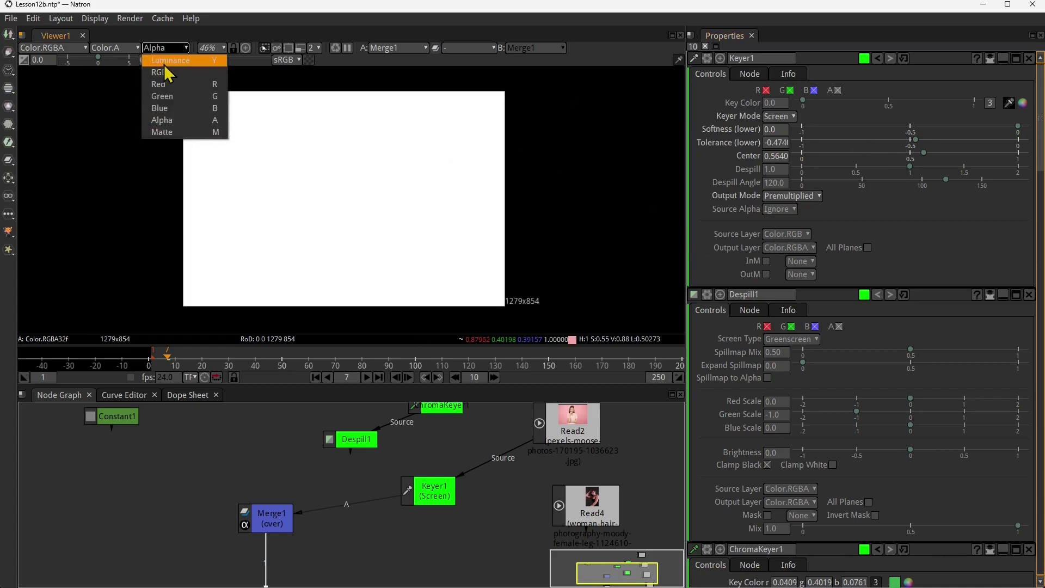
{"action": "left_click", "coordinate": [168, 73]}
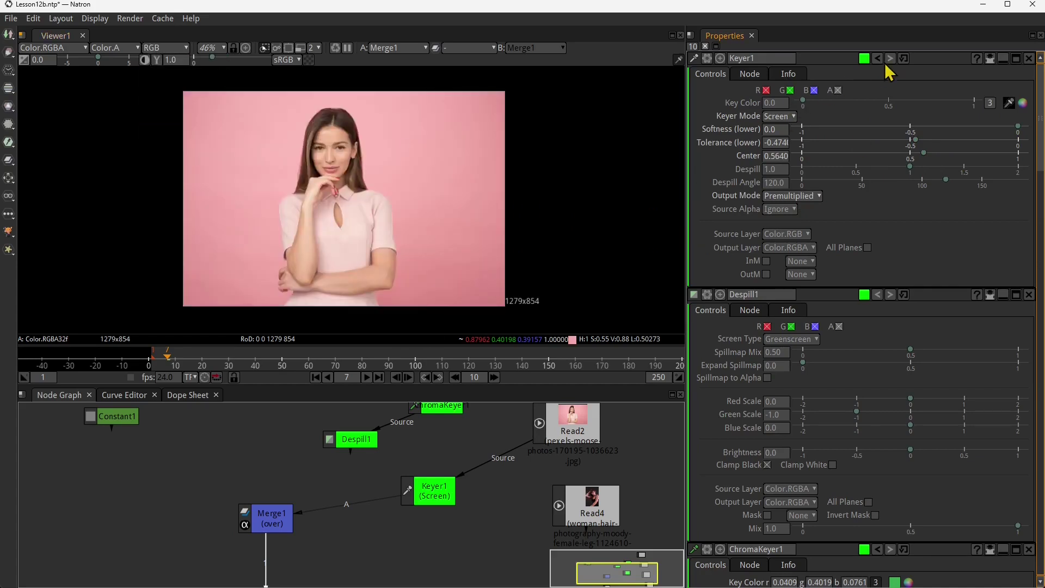
{"action": "left_click", "coordinate": [903, 58]}
{"action": "left_click", "coordinate": [1009, 102]}
{"action": "left_click", "coordinate": [1009, 104]}
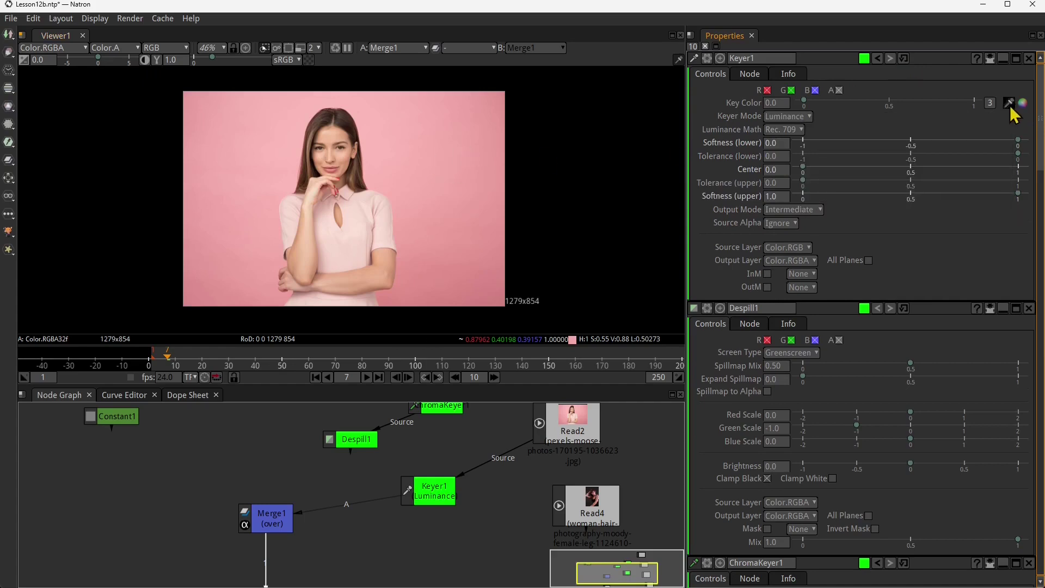
{"action": "left_click", "coordinate": [351, 140], "text": "ctrl"}
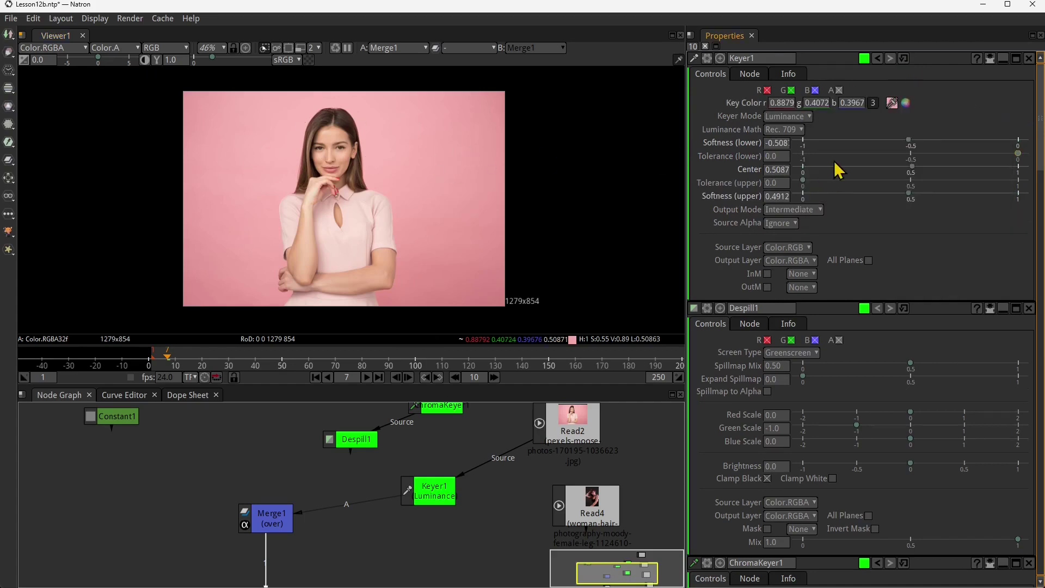
Set Keyer1 to Premultiplied output and Screen mode, with Softness (lower) -0.003, Tolerance (lower) -0.096 and Center 0.763
{"action": "left_click", "coordinate": [792, 209]}
{"action": "left_click", "coordinate": [787, 228]}
{"action": "left_click", "coordinate": [785, 118]}
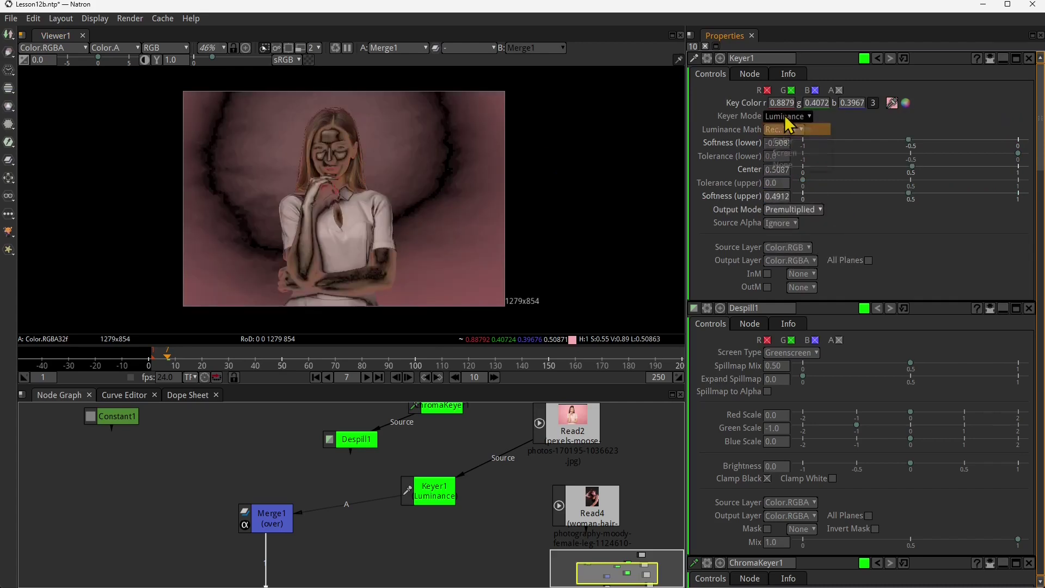
{"action": "left_click", "coordinate": [786, 154]}
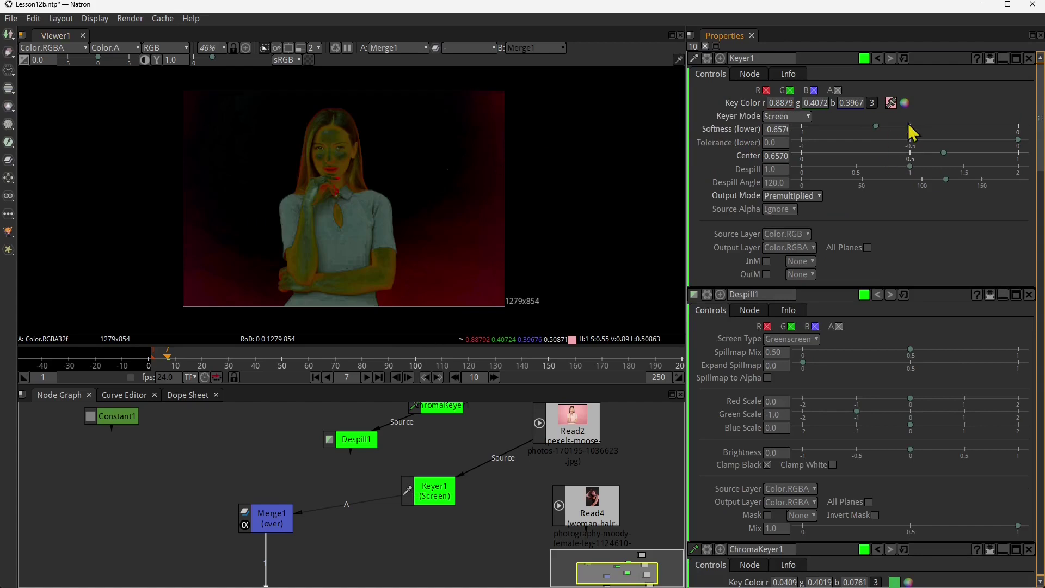
{"action": "left_click_drag", "start_coordinate": [878, 131], "coordinate": [1017, 126]}
{"action": "left_click_drag", "start_coordinate": [909, 146], "coordinate": [967, 154]}
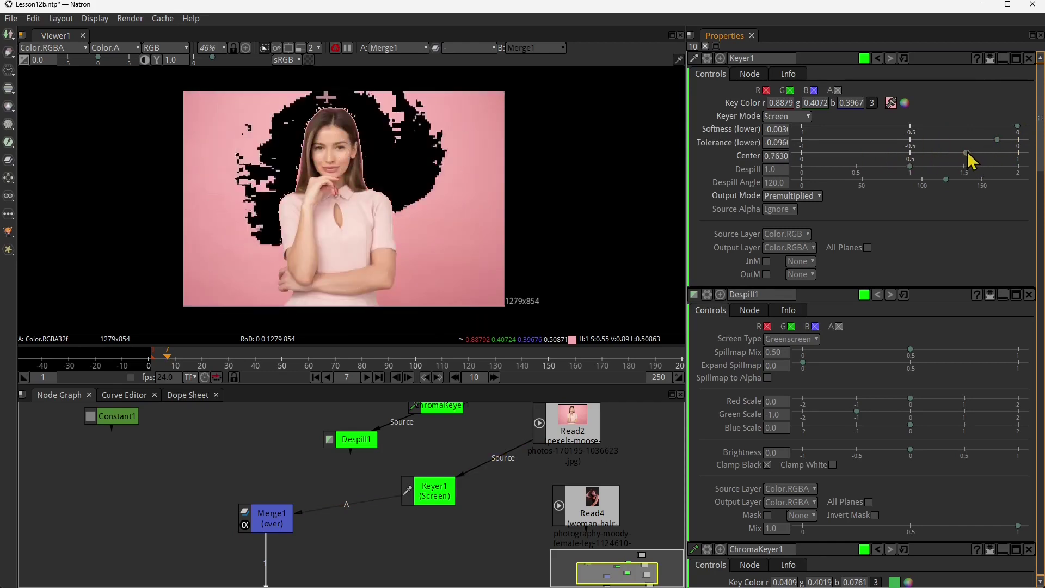
Connect Keyer1's Source to Read4 and sample the Key Color from that photo's dark background
{"action": "left_click_drag", "start_coordinate": [443, 511], "coordinate": [574, 504]}
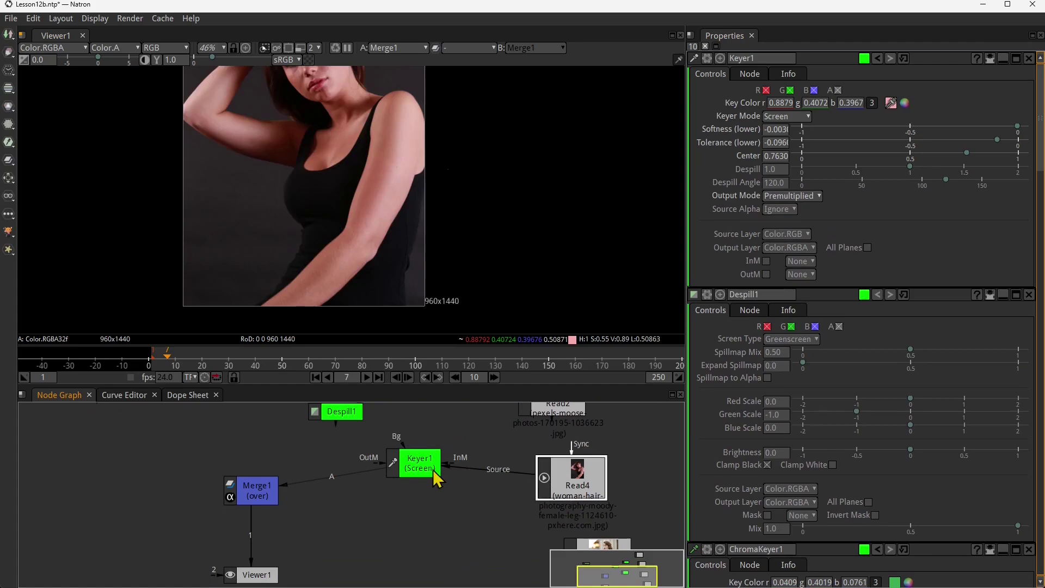
{"action": "key", "text": "f"}
{"action": "scroll", "coordinate": [396, 246], "scroll_direction": "up", "scroll_amount": 2}
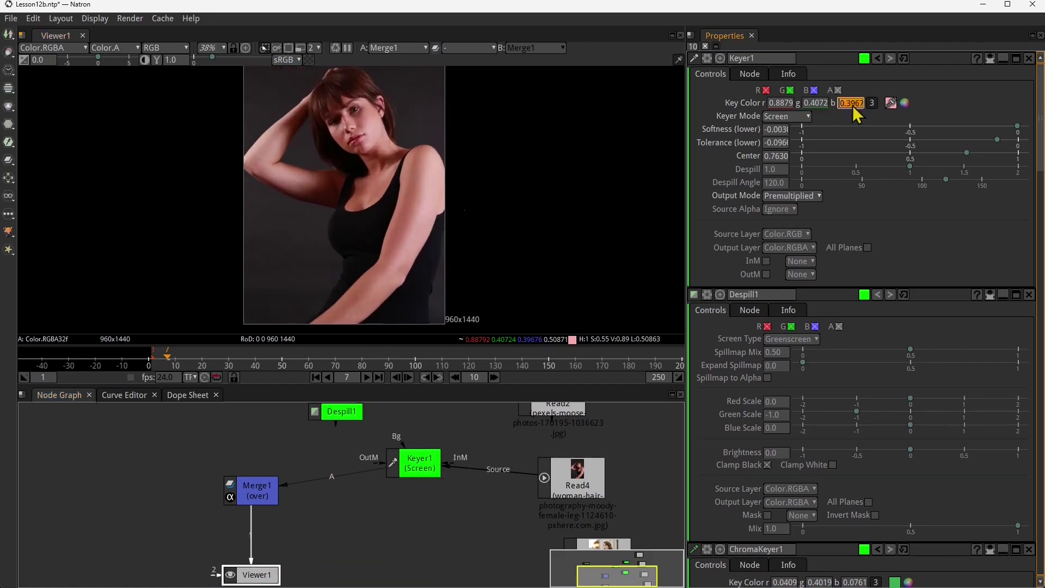
{"action": "left_click", "coordinate": [891, 103]}
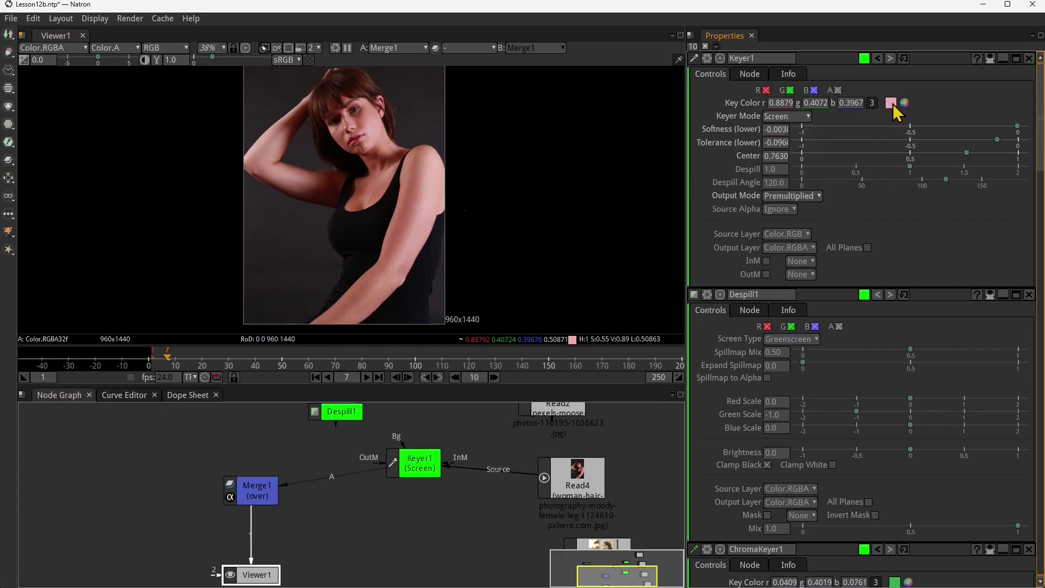
{"action": "left_click", "coordinate": [424, 99], "text": "ctrl"}
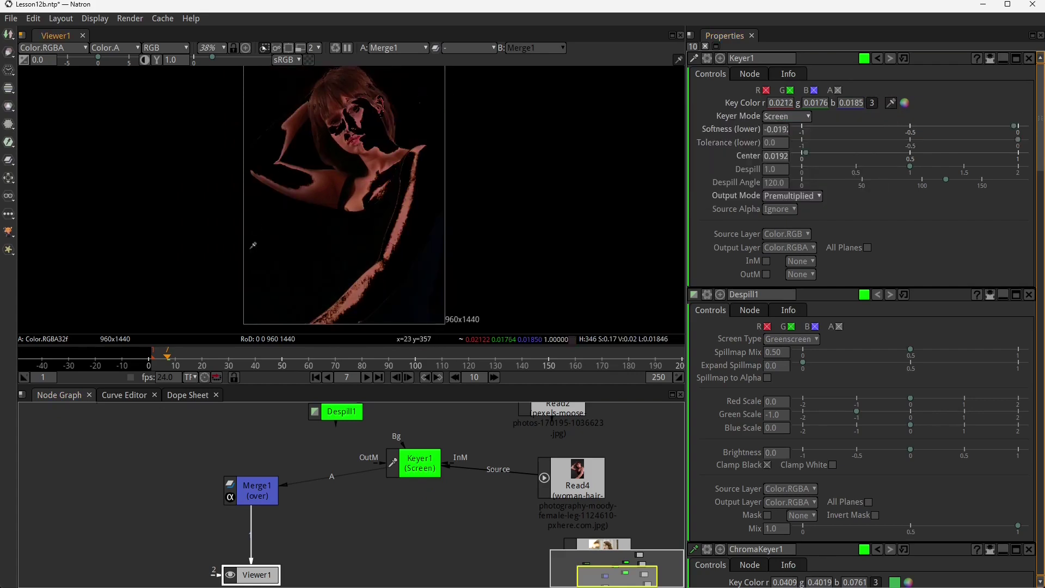
Set Keyer1's Softness (lower) to 0.0, Tolerance (lower) to -0.010, Center to 0.385, Despill to 0.927 and Despill Angle to 105.20
{"action": "left_click_drag", "start_coordinate": [926, 127], "coordinate": [1035, 124]}
{"action": "left_click_drag", "start_coordinate": [917, 147], "coordinate": [1015, 140]}
{"action": "left_click_drag", "start_coordinate": [905, 158], "coordinate": [928, 159]}
{"action": "left_click", "coordinate": [906, 166]}
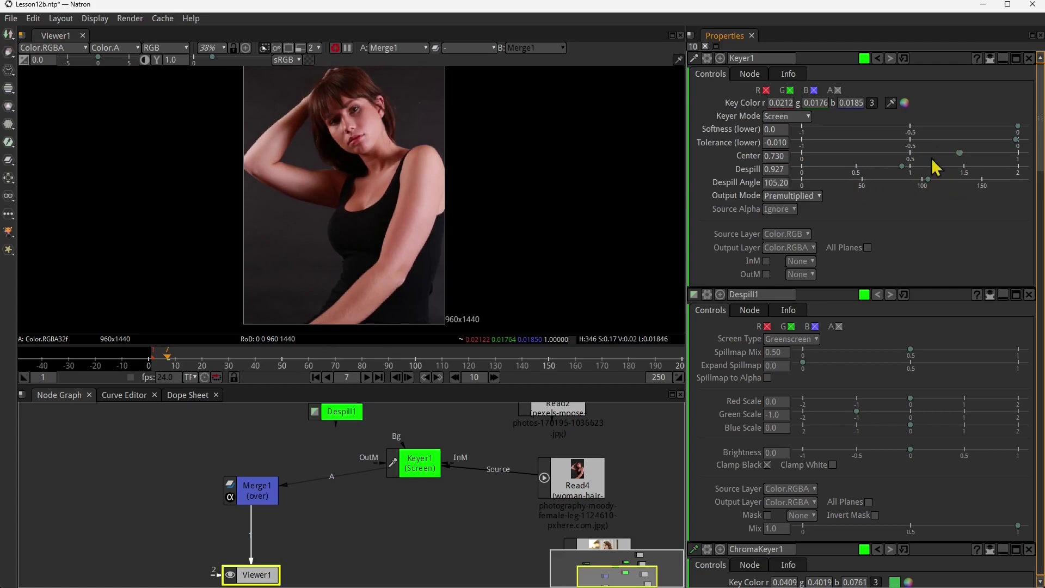
{"action": "left_click_drag", "start_coordinate": [847, 155], "coordinate": [885, 155]}
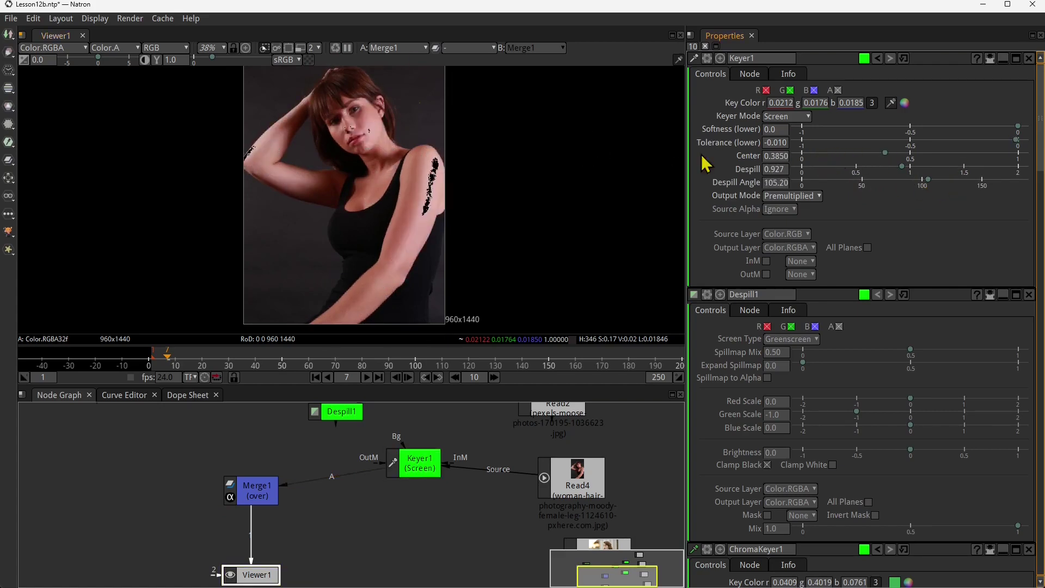
Try Luminance mode in Keyer1 with Softness (lower) -0.081, Tolerance (lower) -0.418, Center 0.640, Tolerance (upper) 0.438 and Softness (upper) 0.304
{"action": "left_click", "coordinate": [773, 117]}
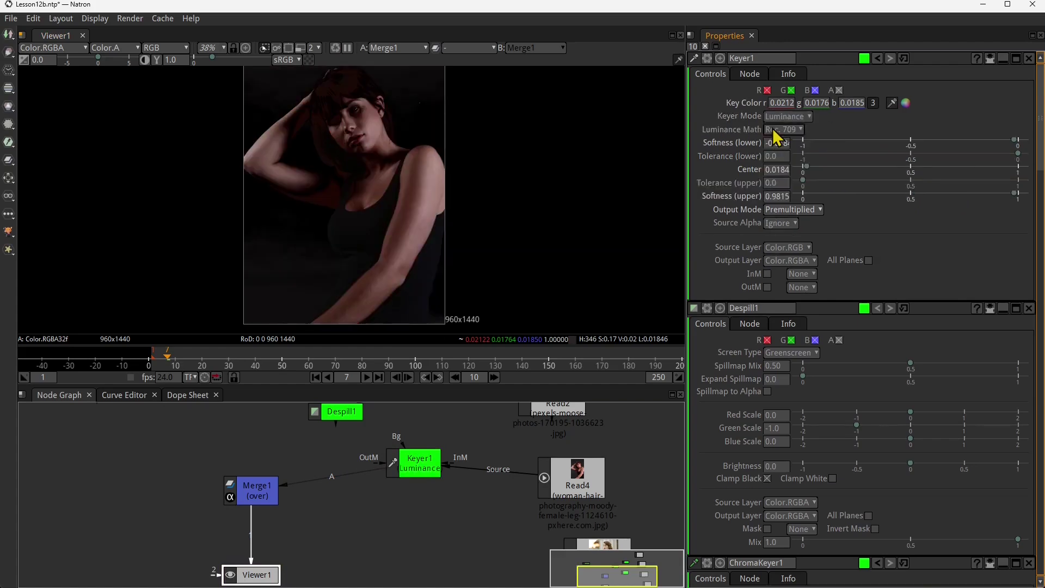
{"action": "mouse_move", "coordinate": [919, 139]}
{"action": "left_mouse_down"}
{"action": "mouse_move", "coordinate": [899, 140]}
{"action": "mouse_move", "coordinate": [1000, 146]}
{"action": "mouse_move", "coordinate": [905, 156]}
{"action": "mouse_move", "coordinate": [927, 155]}
{"action": "left_mouse_up"}
{"action": "left_click_drag", "start_coordinate": [927, 167], "coordinate": [868, 193]}
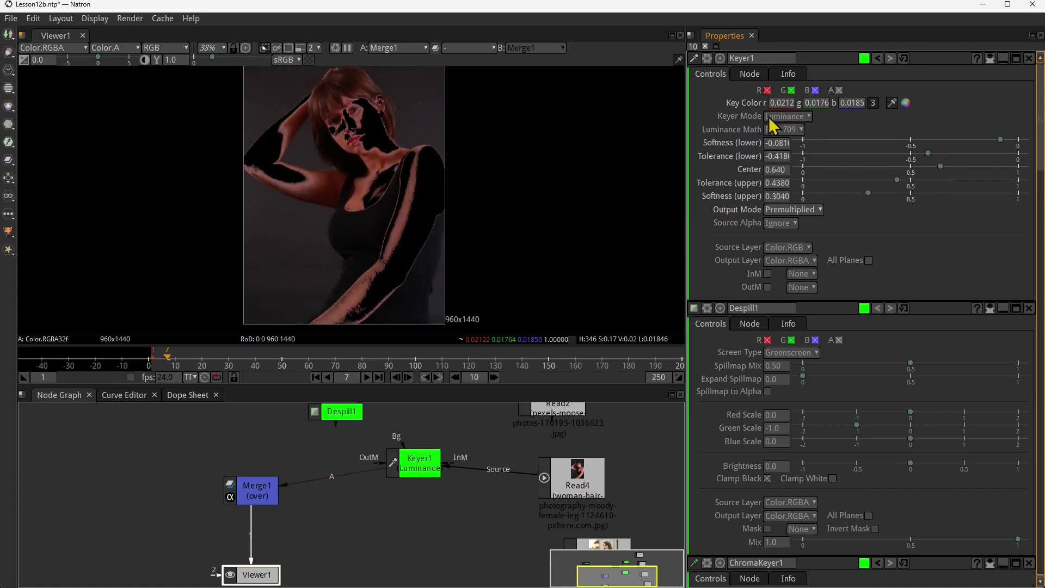
Try Color mode in Keyer1, adjusting the Center and the lower and upper Softness and Tolerance values
{"action": "left_click", "coordinate": [773, 124]}
{"action": "left_click", "coordinate": [792, 142]}
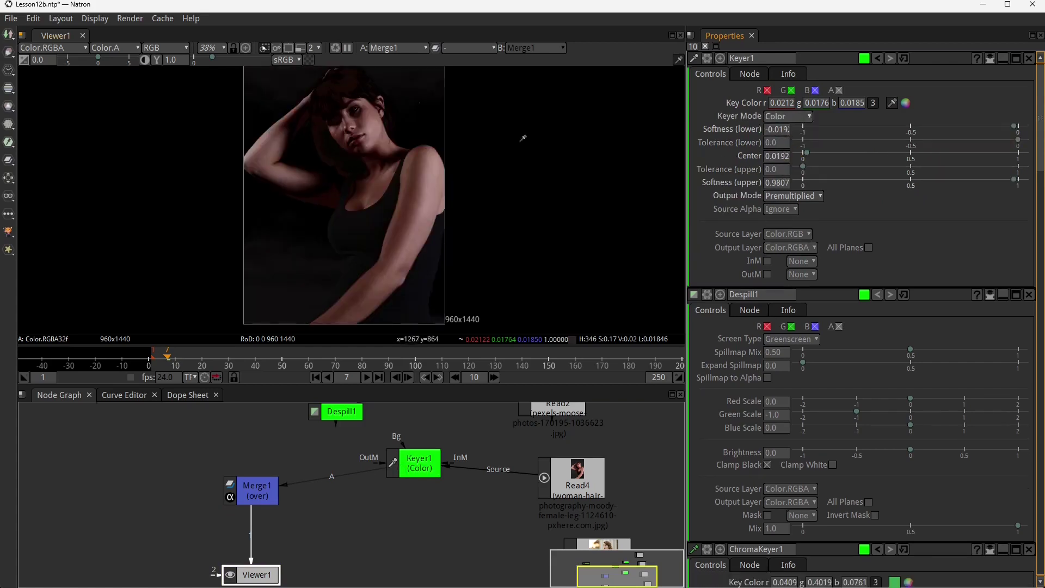
{"action": "mouse_move", "coordinate": [910, 130]}
{"action": "left_mouse_down"}
{"action": "mouse_move", "coordinate": [839, 128]}
{"action": "mouse_move", "coordinate": [925, 131]}
{"action": "left_mouse_up"}
{"action": "mouse_move", "coordinate": [927, 141]}
{"action": "left_mouse_down"}
{"action": "mouse_move", "coordinate": [857, 139]}
{"action": "mouse_move", "coordinate": [928, 142]}
{"action": "left_mouse_up"}
{"action": "left_click_drag", "start_coordinate": [924, 153], "coordinate": [985, 152]}
{"action": "left_click_drag", "start_coordinate": [929, 168], "coordinate": [953, 166]}
{"action": "left_click_drag", "start_coordinate": [949, 182], "coordinate": [908, 180]}
{"action": "scroll", "coordinate": [332, 213], "scroll_direction": "down", "scroll_amount": 3}
{"action": "scroll", "coordinate": [335, 209], "scroll_direction": "up", "scroll_amount": 2}
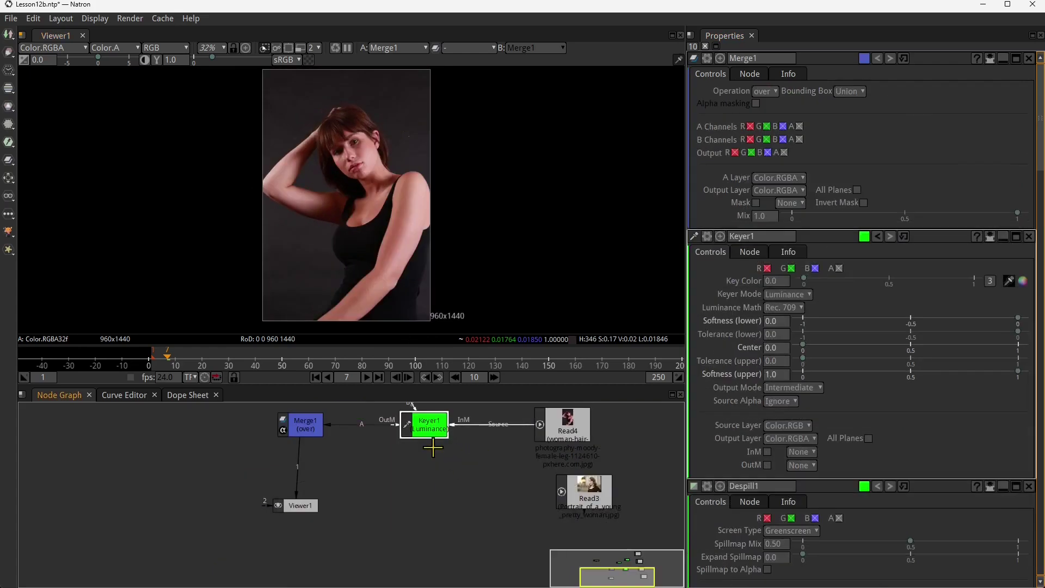
Connect Keyer1's Source to Read3 instead of Read4 and frame that portrait in the viewer
{"action": "left_click_drag", "start_coordinate": [433, 448], "coordinate": [436, 450]}
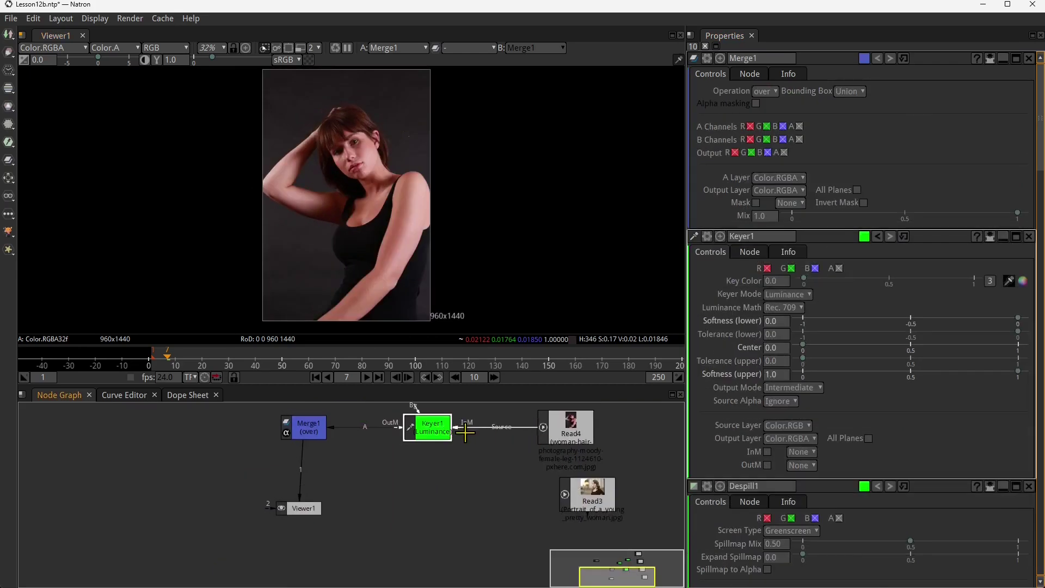
{"action": "left_click_drag", "start_coordinate": [435, 427], "coordinate": [418, 468]}
{"action": "left_click_drag", "start_coordinate": [569, 429], "coordinate": [576, 423]}
{"action": "left_click_drag", "start_coordinate": [436, 462], "coordinate": [577, 492]}
{"action": "left_click", "coordinate": [582, 482]}
{"action": "left_click", "coordinate": [412, 483]}
{"action": "scroll", "coordinate": [305, 235], "scroll_direction": "down", "scroll_amount": 5}
{"action": "scroll", "coordinate": [305, 235], "scroll_direction": "down", "scroll_amount": 3}
{"action": "scroll", "coordinate": [405, 157], "scroll_direction": "up", "scroll_amount": 3}
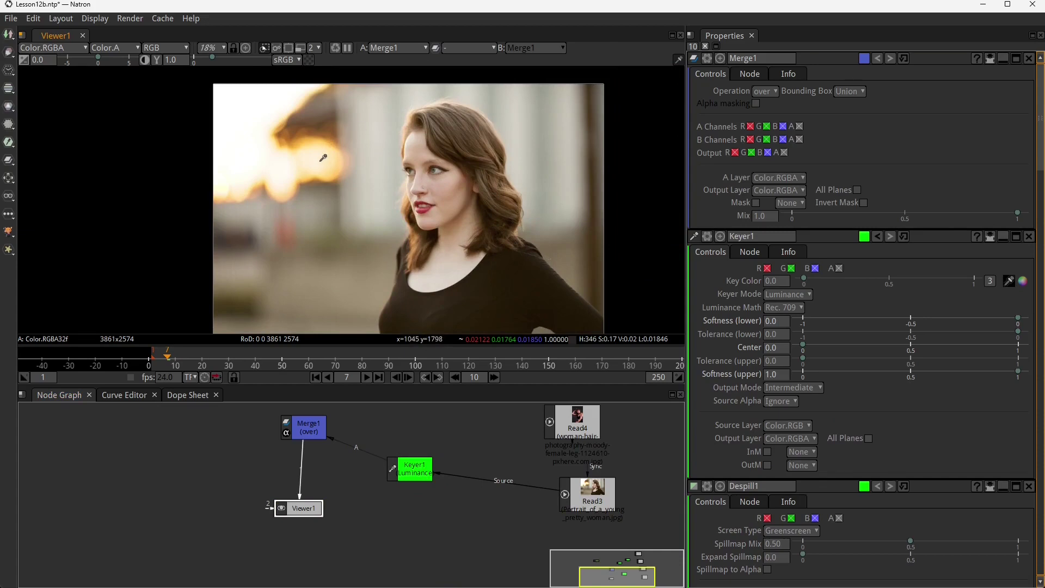
Sample Keyer1's Key Color from the blurred background behind the woman and set Output Mode to Premultiplied
{"action": "double_click", "coordinate": [415, 468]}
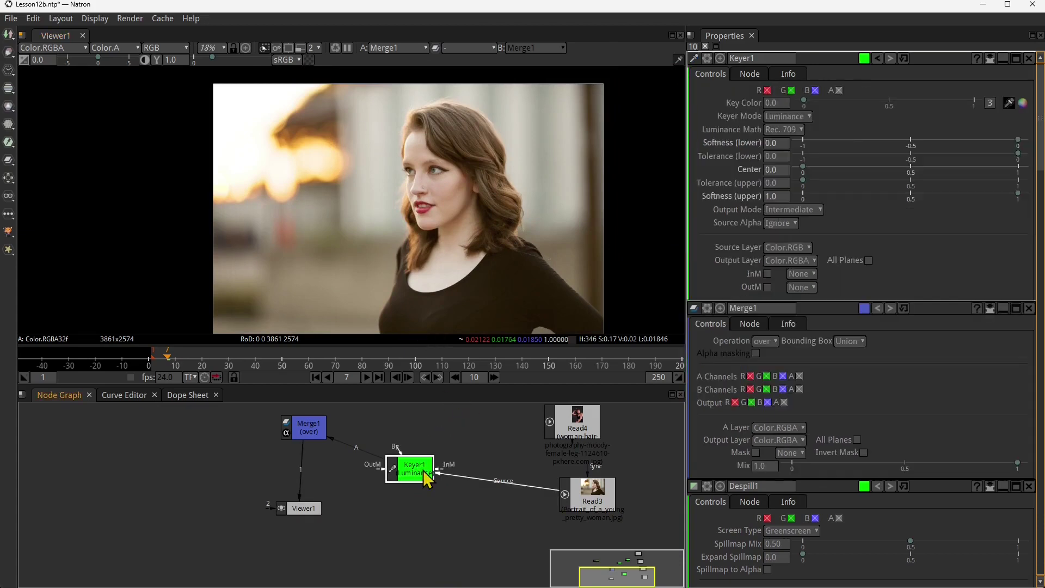
{"action": "left_click", "coordinate": [1009, 103]}
{"action": "left_click", "coordinate": [357, 126], "text": "ctrl"}
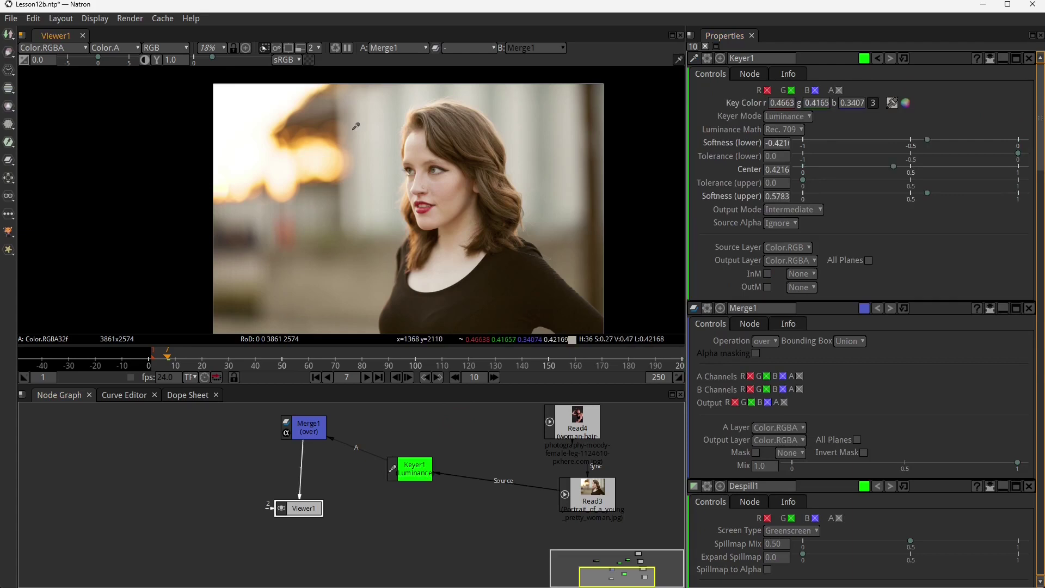
{"action": "left_click", "coordinate": [792, 209]}
{"action": "left_click", "coordinate": [787, 248]}
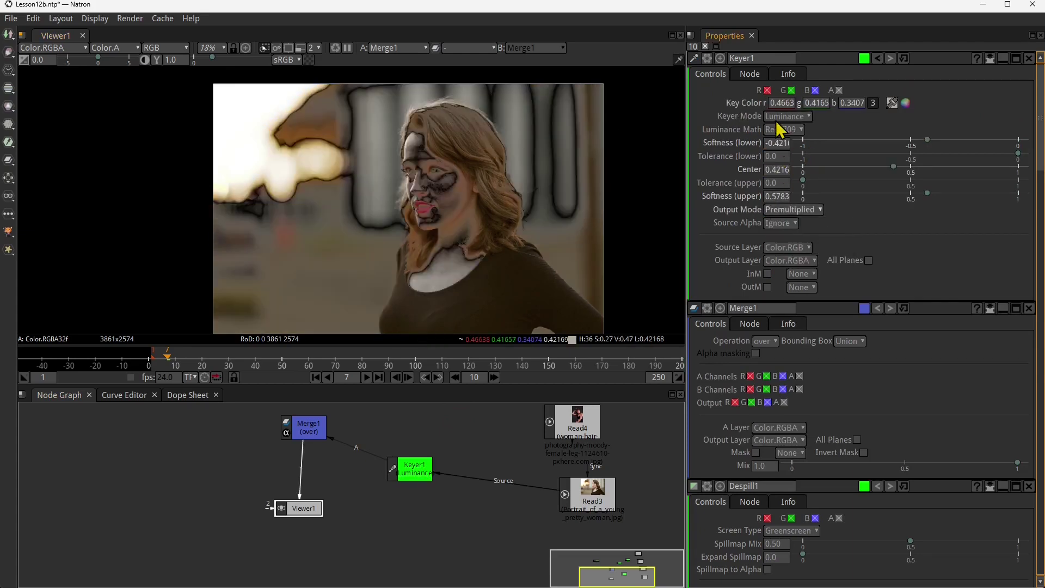
Try Screen as Keyer1's Keyer Mode on the portrait, adjusting the Center value
{"action": "left_click", "coordinate": [786, 116]}
{"action": "left_click", "coordinate": [788, 154]}
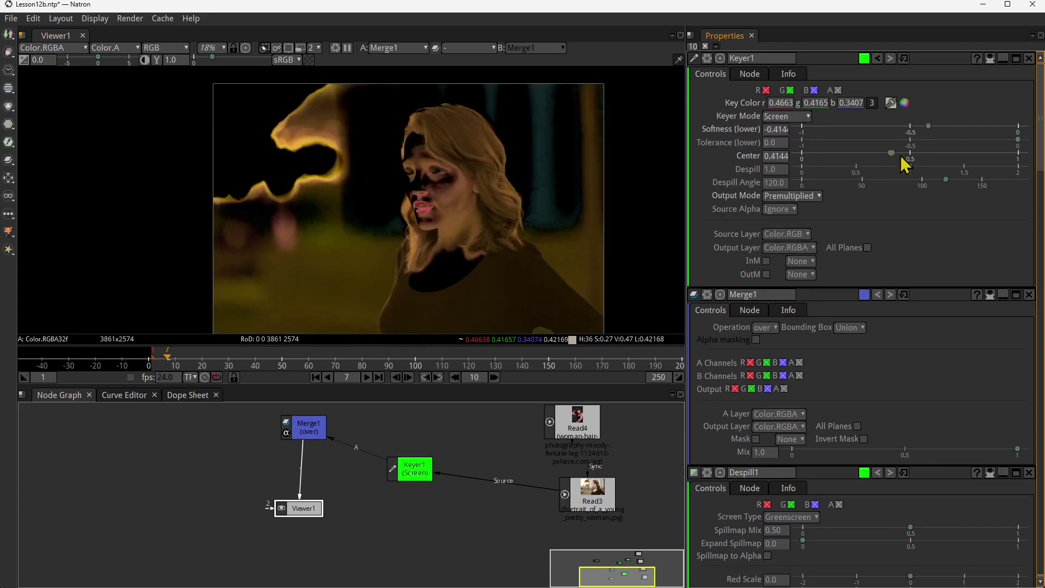
{"action": "left_click_drag", "start_coordinate": [876, 141], "coordinate": [1023, 152]}
Delete the Keyer1 node and spread Merge1 and Viewer1 apart in the node graph
{"action": "left_click_drag", "start_coordinate": [380, 502], "coordinate": [398, 499]}
{"action": "left_click", "coordinate": [429, 471]}
{"action": "key", "text": "Delete"}
{"action": "scroll", "coordinate": [430, 457], "scroll_direction": "down", "scroll_amount": 2}
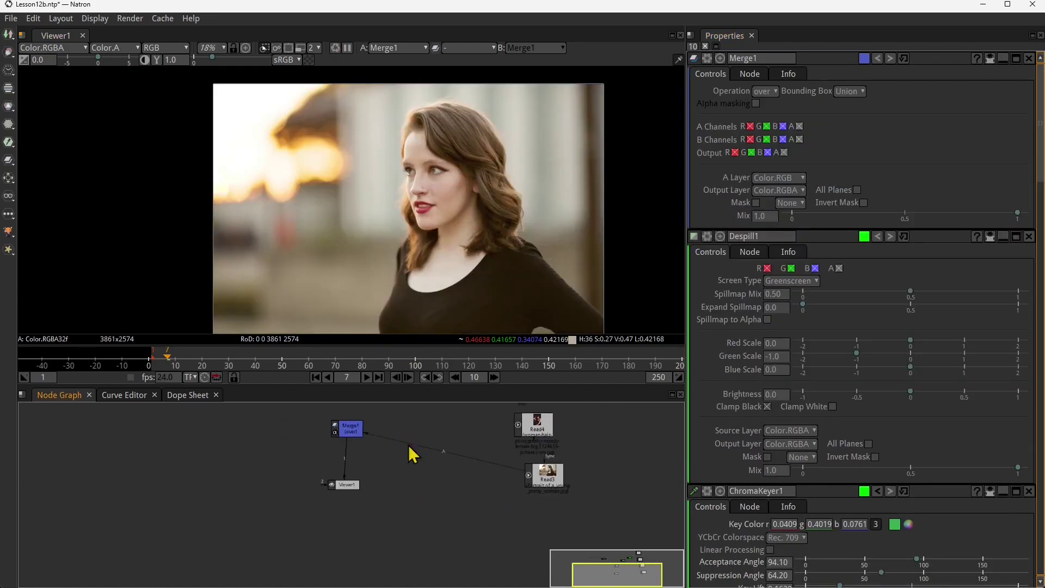
{"action": "scroll", "coordinate": [424, 467], "scroll_direction": "down", "scroll_amount": 3}
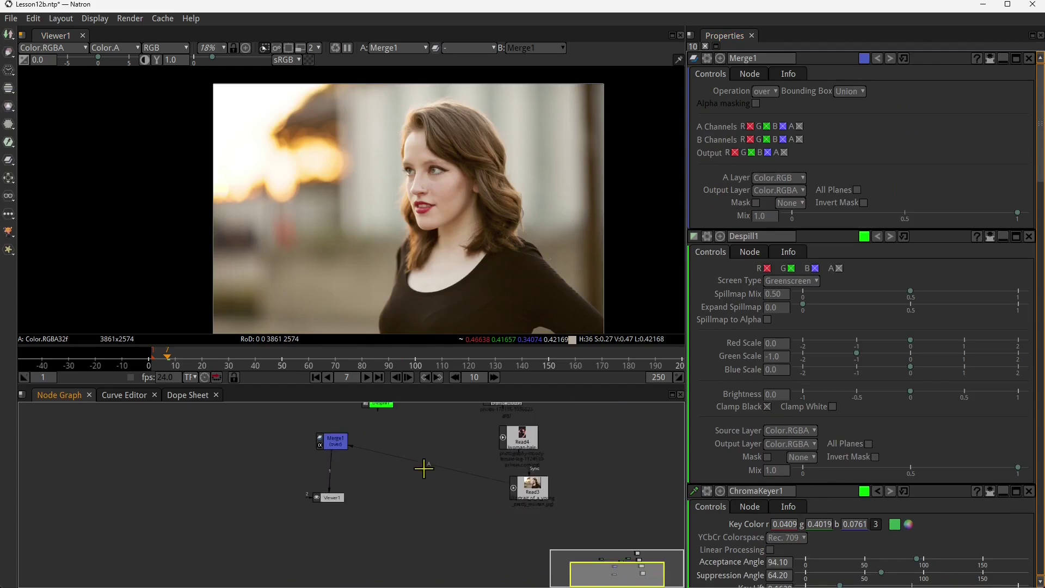
{"action": "scroll", "coordinate": [441, 470], "scroll_direction": "up", "scroll_amount": 1}
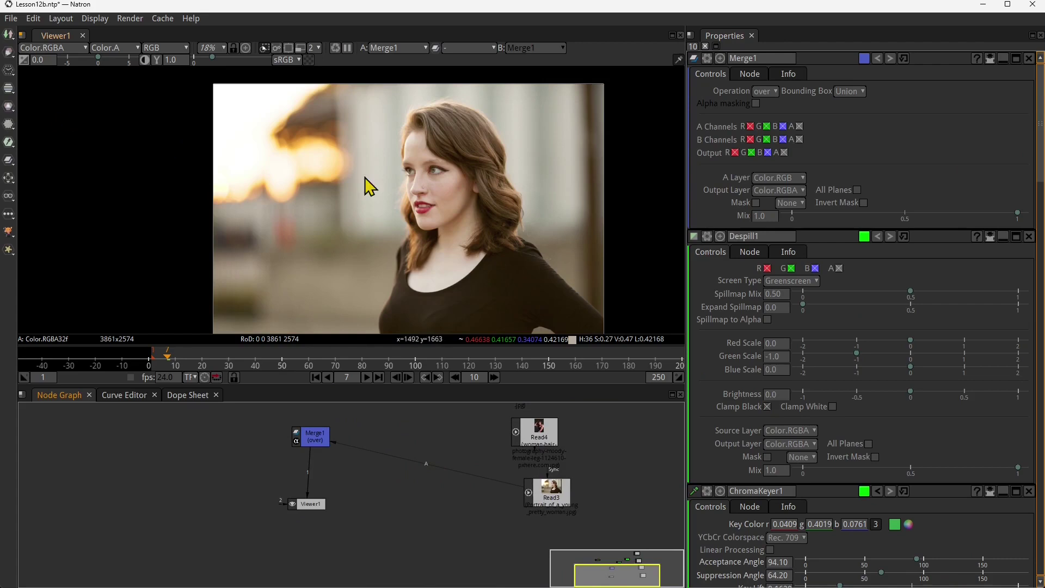
{"action": "left_click_drag", "start_coordinate": [313, 506], "coordinate": [277, 517]}
{"action": "left_click_drag", "start_coordinate": [313, 437], "coordinate": [361, 471]}
{"action": "left_click_drag", "start_coordinate": [289, 517], "coordinate": [253, 525]}
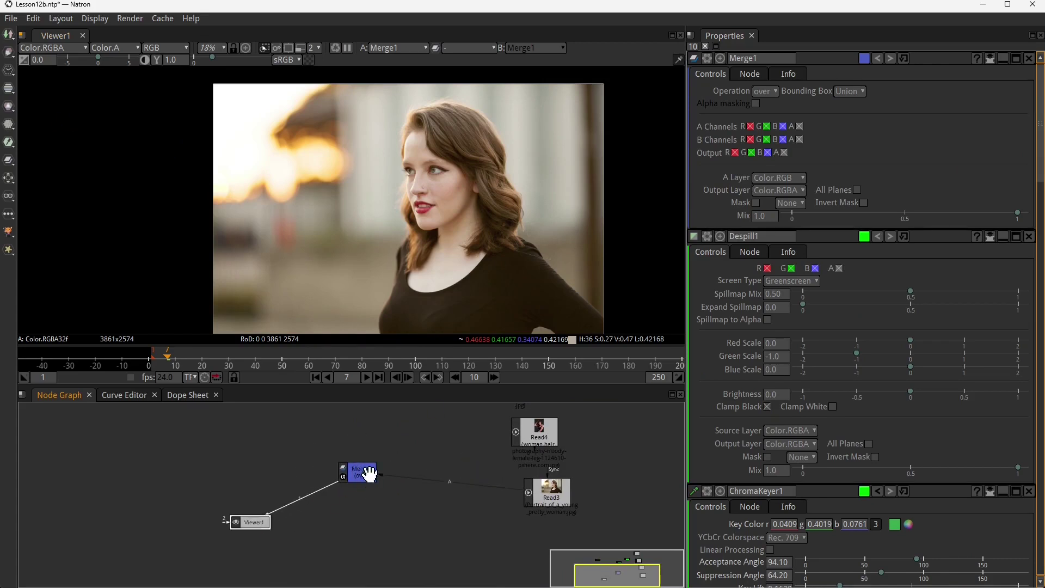
{"action": "left_click_drag", "start_coordinate": [362, 474], "coordinate": [348, 467]}
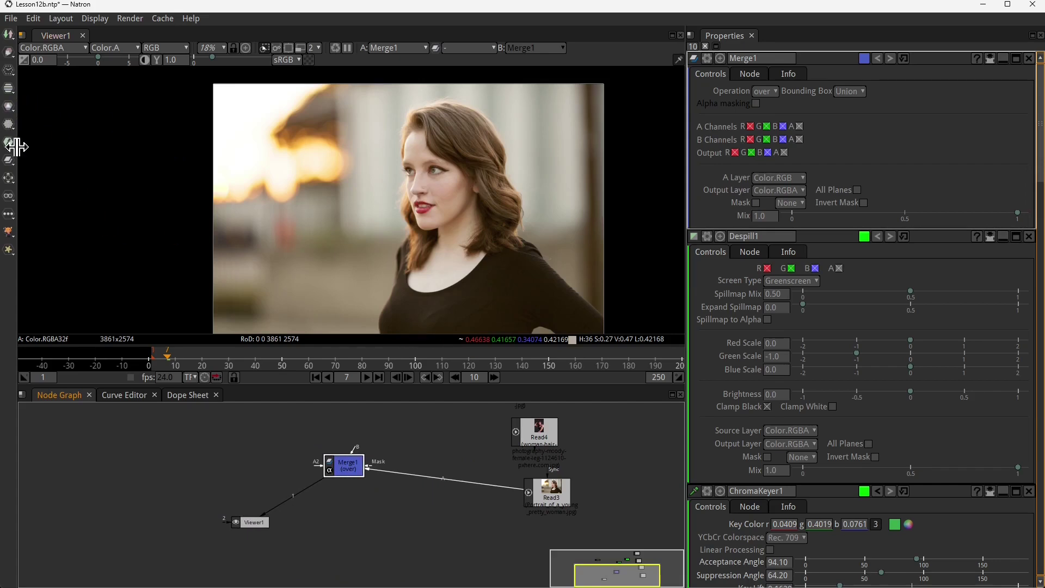
Add a RotoPaint node beside Merge1 and reconnect Viewer1 to Merge1
{"action": "left_click", "coordinate": [11, 55]}
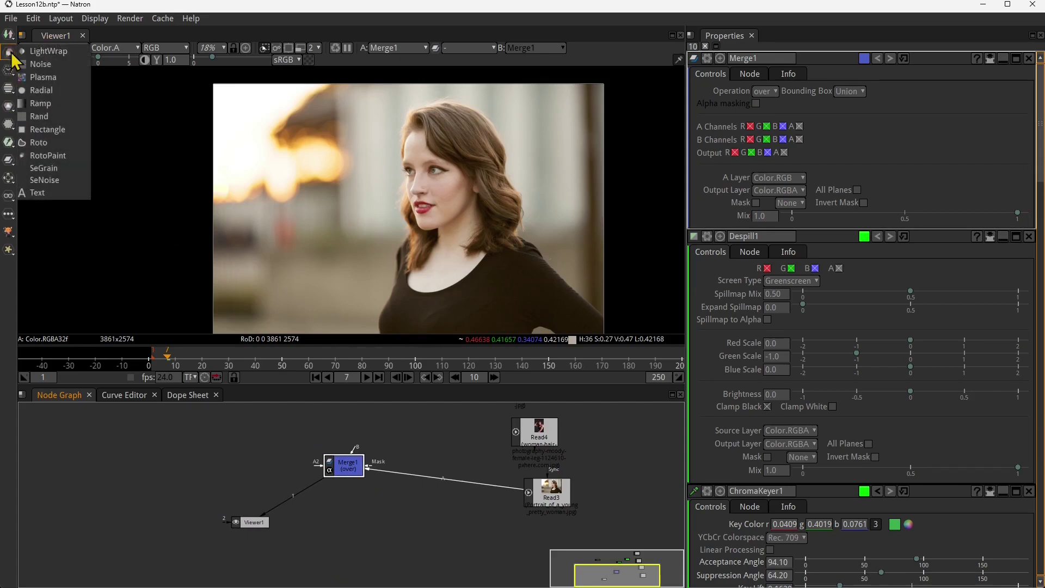
{"action": "left_click", "coordinate": [9, 70]}
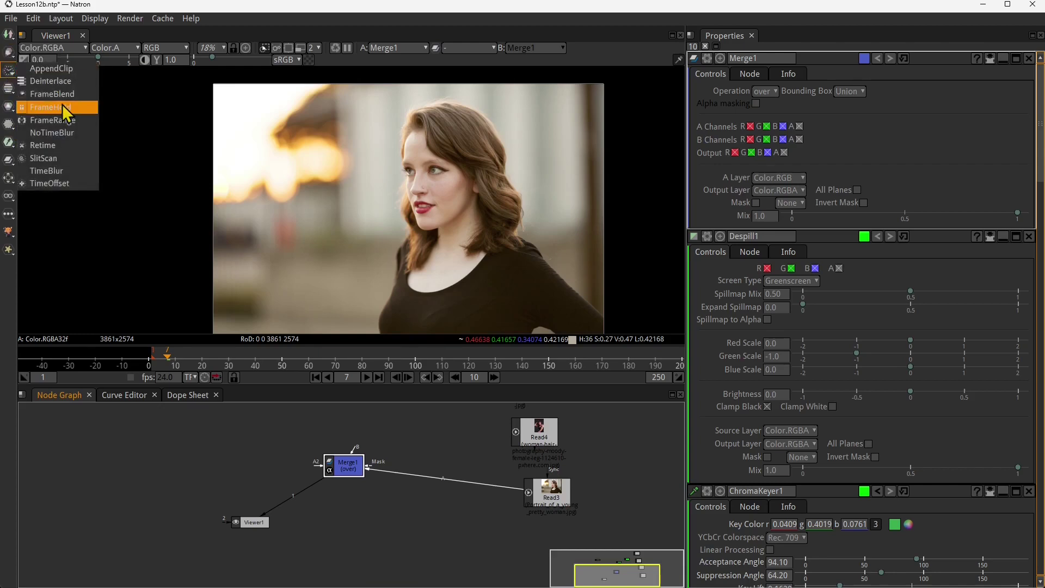
{"action": "left_click", "coordinate": [8, 55]}
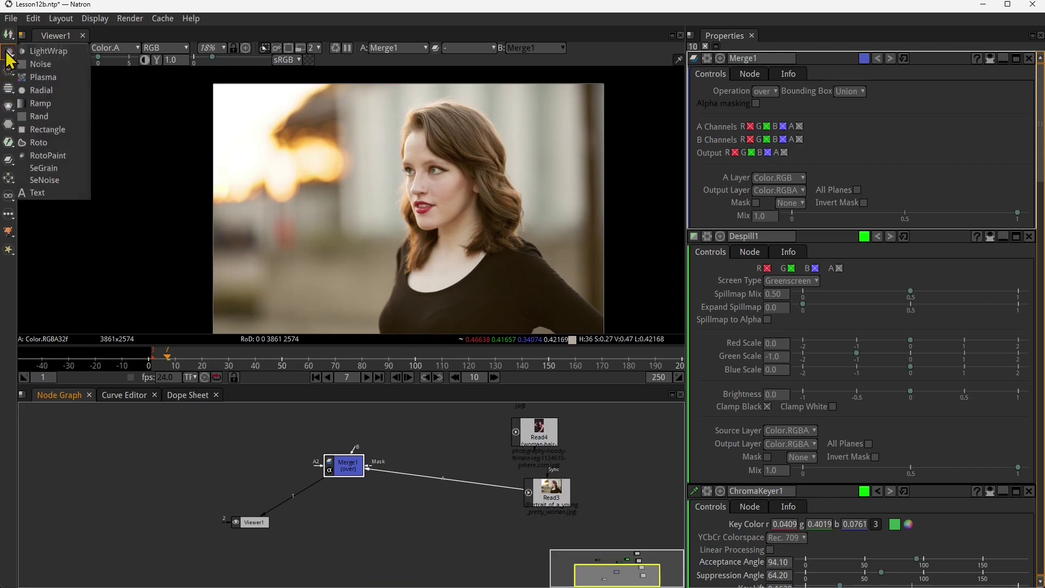
{"action": "left_click", "coordinate": [49, 157]}
{"action": "mouse_move", "coordinate": [346, 488]}
{"action": "left_mouse_down"}
{"action": "mouse_move", "coordinate": [360, 525]}
{"action": "mouse_move", "coordinate": [352, 525]}
{"action": "mouse_move", "coordinate": [413, 513]}
{"action": "left_mouse_up"}
{"action": "left_click", "coordinate": [352, 517]}
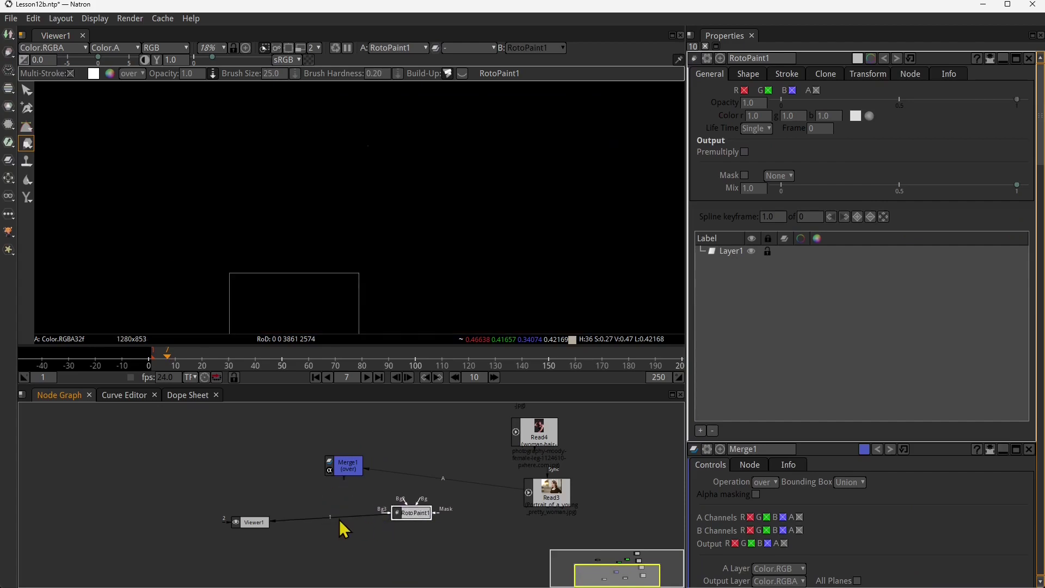
{"action": "left_click_drag", "start_coordinate": [275, 528], "coordinate": [348, 482]}
{"action": "mouse_move", "coordinate": [412, 511]}
{"action": "left_mouse_down"}
{"action": "mouse_move", "coordinate": [438, 494]}
{"action": "mouse_move", "coordinate": [424, 511]}
{"action": "left_mouse_up"}
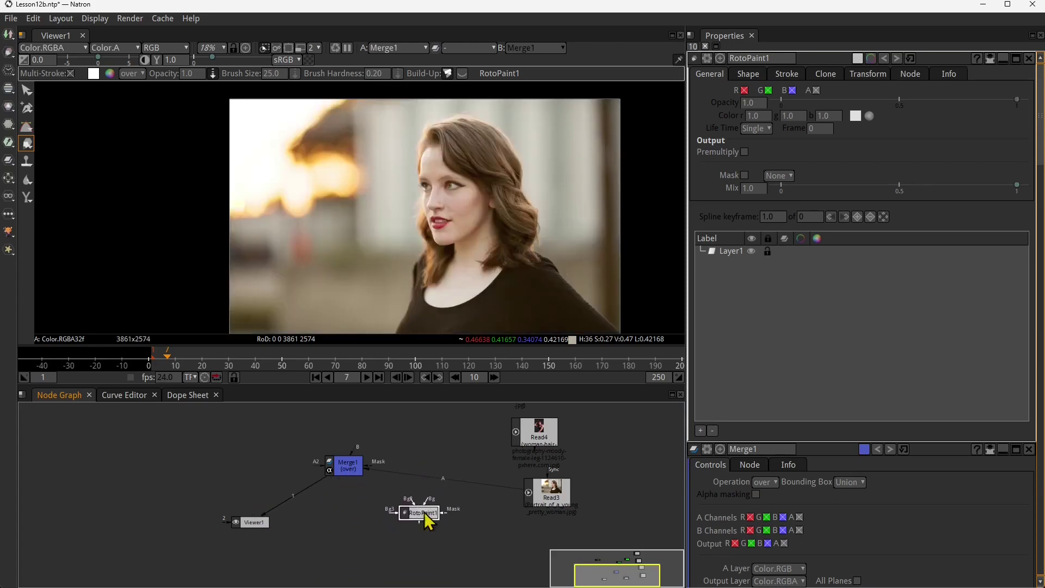
Connect RotoPaint1's output to Merge1's A2 input and link its Bg input to Read3
{"action": "left_click_drag", "start_coordinate": [552, 496], "coordinate": [555, 503]}
{"action": "left_click", "coordinate": [419, 513]}
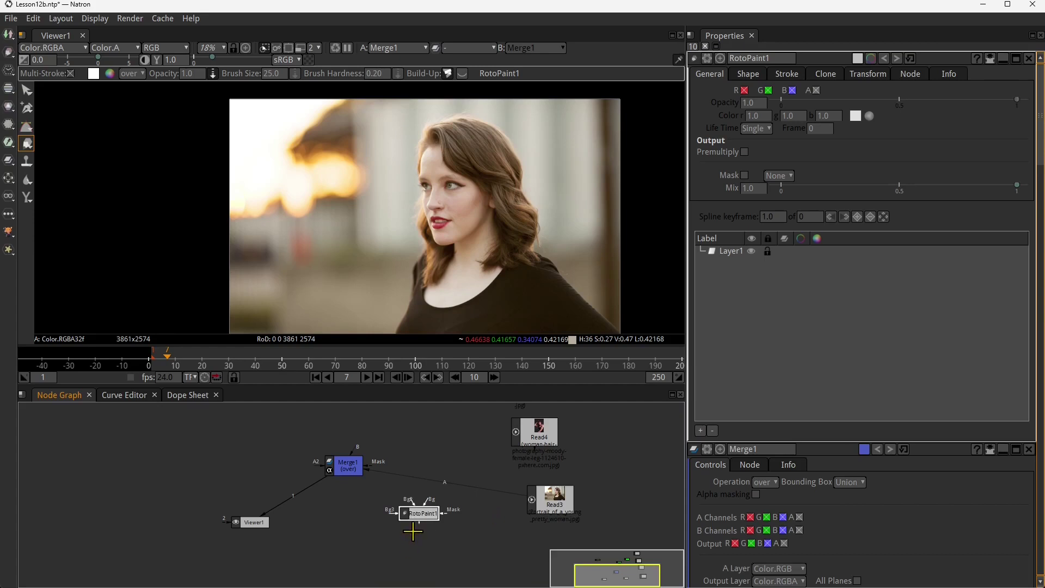
{"action": "left_click_drag", "start_coordinate": [420, 524], "coordinate": [350, 473]}
{"action": "left_click_drag", "start_coordinate": [429, 516], "coordinate": [439, 426]}
{"action": "left_click_drag", "start_coordinate": [408, 481], "coordinate": [403, 519]}
{"action": "scroll", "coordinate": [375, 487], "scroll_direction": "up", "scroll_amount": 1}
{"action": "left_click", "coordinate": [333, 511]}
{"action": "left_click_drag", "start_coordinate": [303, 512], "coordinate": [366, 449]}
{"action": "left_click_drag", "start_coordinate": [429, 494], "coordinate": [447, 501]}
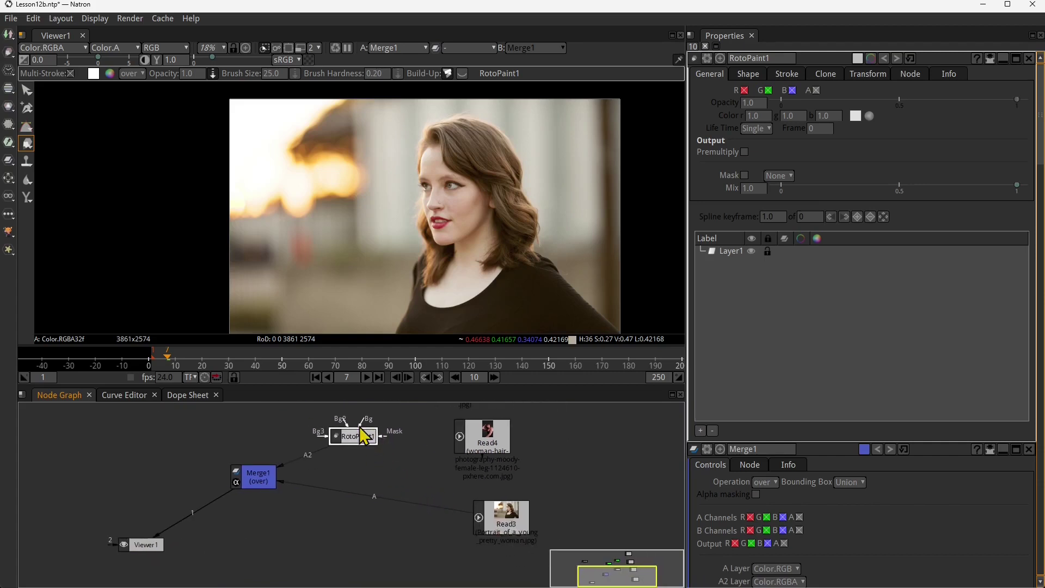
{"action": "left_click_drag", "start_coordinate": [364, 435], "coordinate": [482, 514]}
{"action": "left_click_drag", "start_coordinate": [279, 482], "coordinate": [368, 498]}
Start a Bezier shape in RotoPaint1 at the photo's bottom edge, tracing up the left contour of the woman's dark top
{"action": "scroll", "coordinate": [467, 237], "scroll_direction": "up", "scroll_amount": 2}
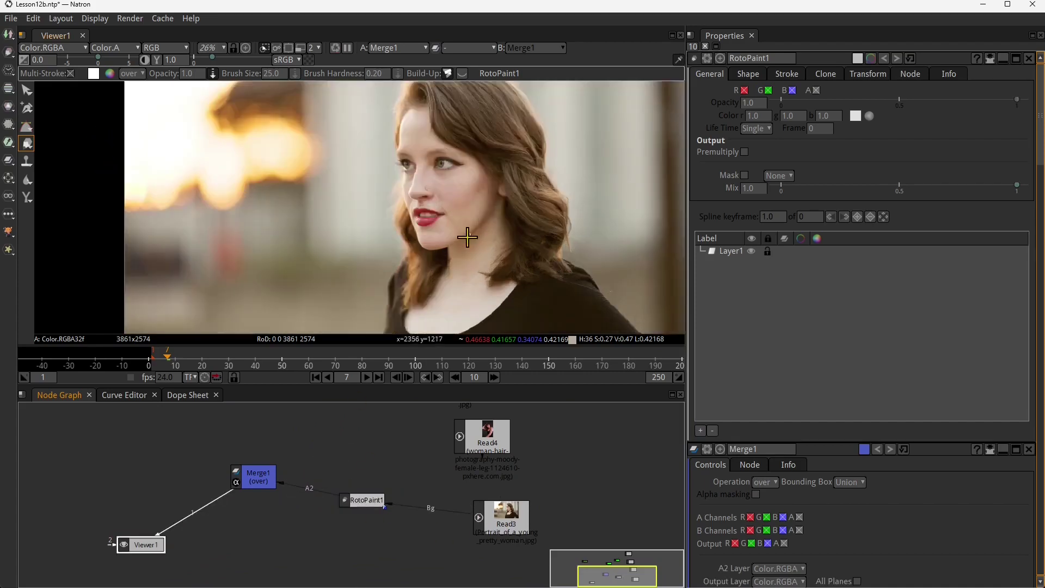
{"action": "scroll", "coordinate": [425, 243], "scroll_direction": "down", "scroll_amount": 1}
{"action": "left_click_drag", "start_coordinate": [440, 259], "coordinate": [401, 215]}
{"action": "scroll", "coordinate": [379, 225], "scroll_direction": "up", "scroll_amount": 1}
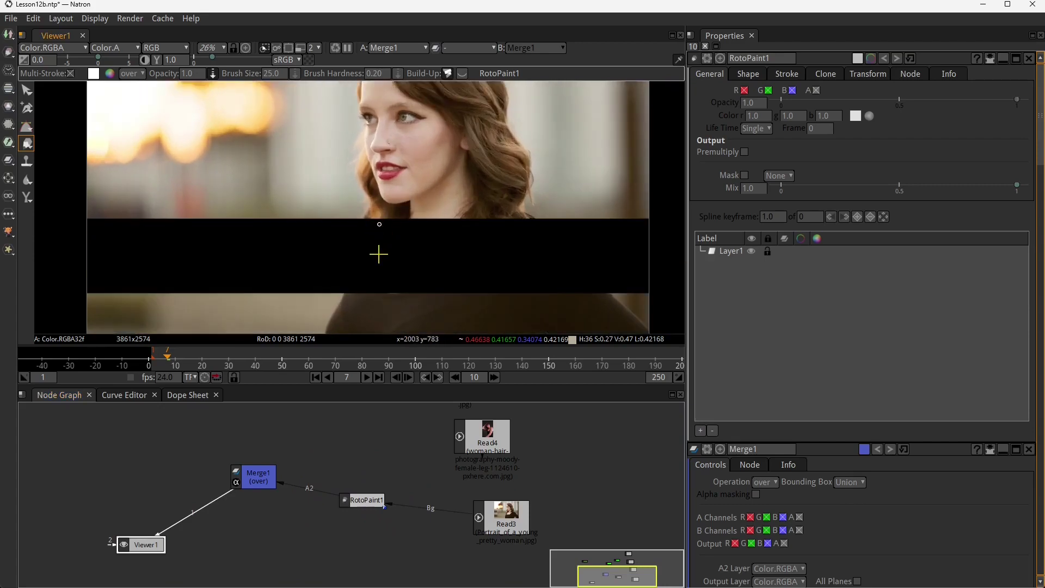
{"action": "left_click_drag", "start_coordinate": [377, 289], "coordinate": [366, 212]}
{"action": "scroll", "coordinate": [361, 208], "scroll_direction": "up", "scroll_amount": 2}
{"action": "scroll", "coordinate": [333, 255], "scroll_direction": "up", "scroll_amount": 2}
{"action": "left_click_drag", "start_coordinate": [317, 265], "coordinate": [326, 179]}
{"action": "scroll", "coordinate": [311, 240], "scroll_direction": "up", "scroll_amount": 1}
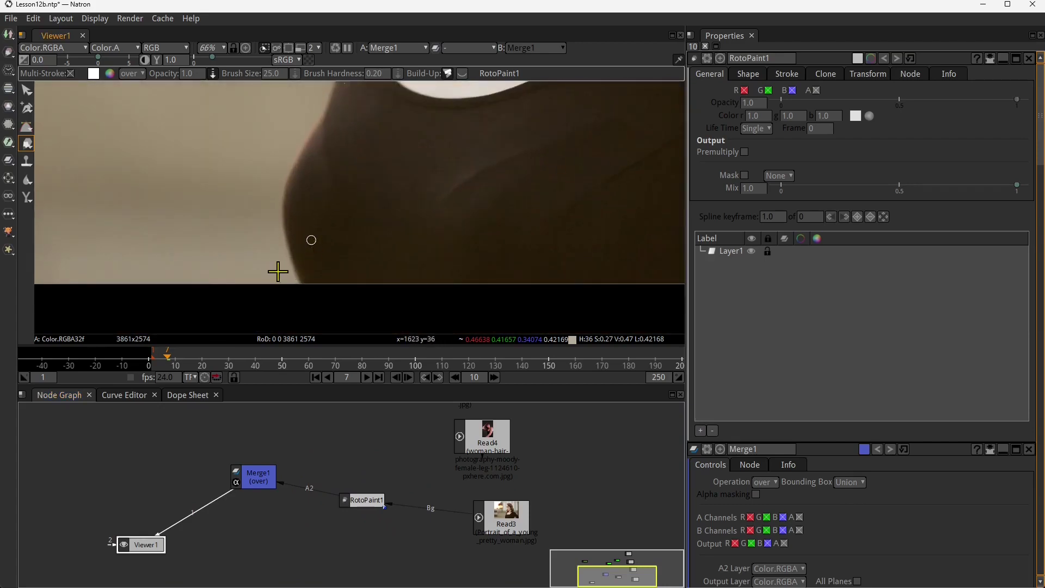
{"action": "right_click", "coordinate": [30, 128]}
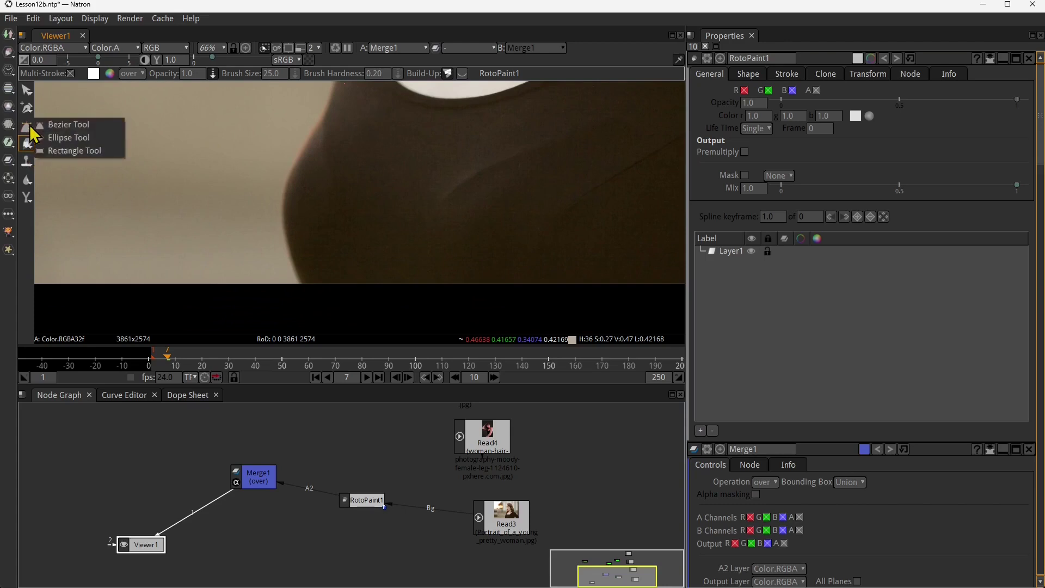
{"action": "left_click", "coordinate": [61, 126]}
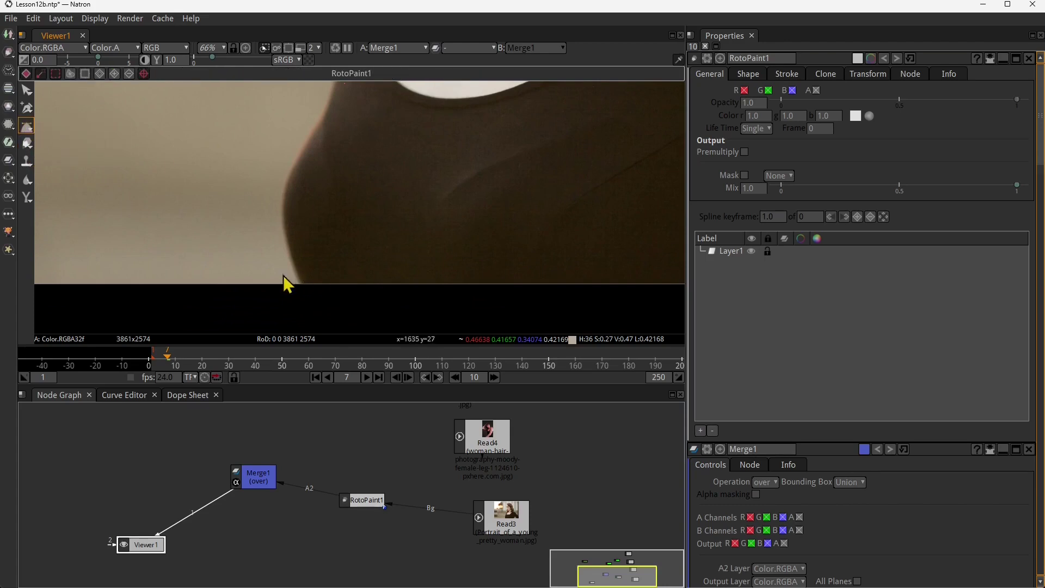
{"action": "left_click", "coordinate": [306, 288]}
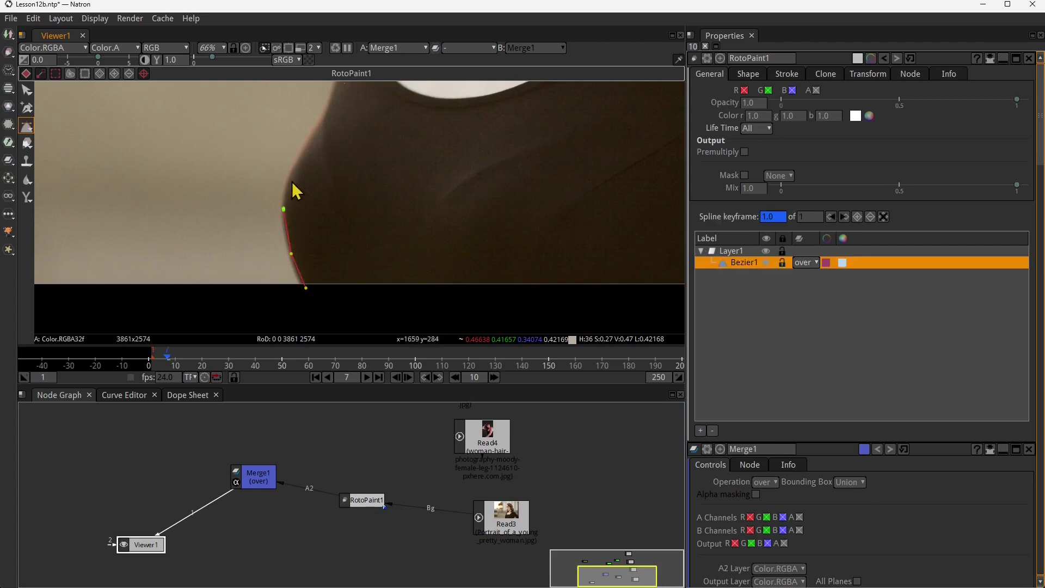
{"action": "left_click_drag", "start_coordinate": [368, 163], "coordinate": [359, 300]}
{"action": "left_click", "coordinate": [327, 214]}
Continue the Bezier outline up past the left shoulder, the front hair and the face to the forehead
{"action": "scroll", "coordinate": [348, 173], "scroll_direction": "up", "scroll_amount": 3}
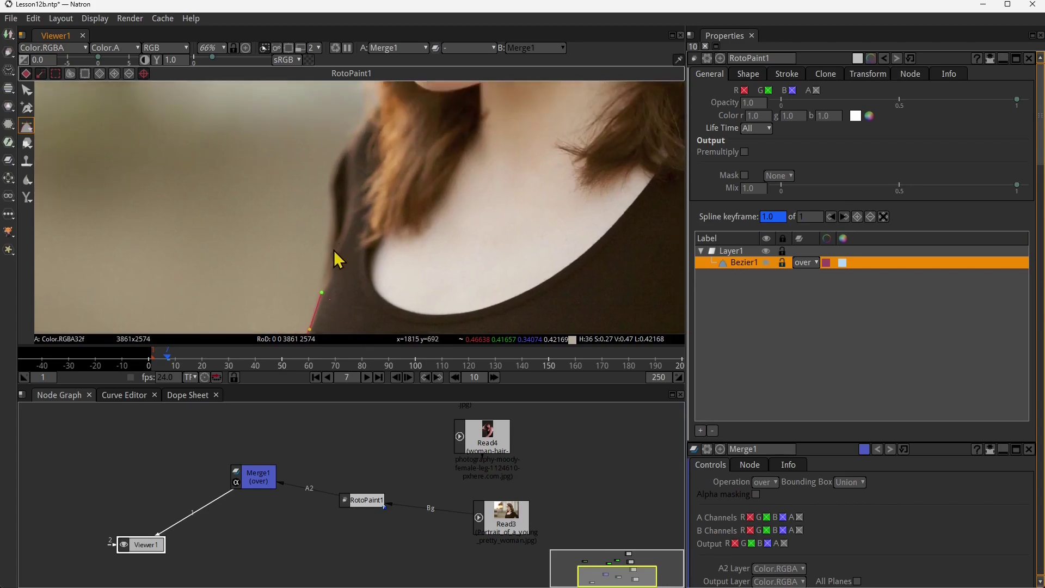
{"action": "left_click", "coordinate": [336, 214]}
{"action": "left_click", "coordinate": [330, 187]}
{"action": "left_click", "coordinate": [344, 159]}
{"action": "left_click_drag", "start_coordinate": [362, 132], "coordinate": [369, 120]}
{"action": "scroll", "coordinate": [372, 130], "scroll_direction": "up", "scroll_amount": 4}
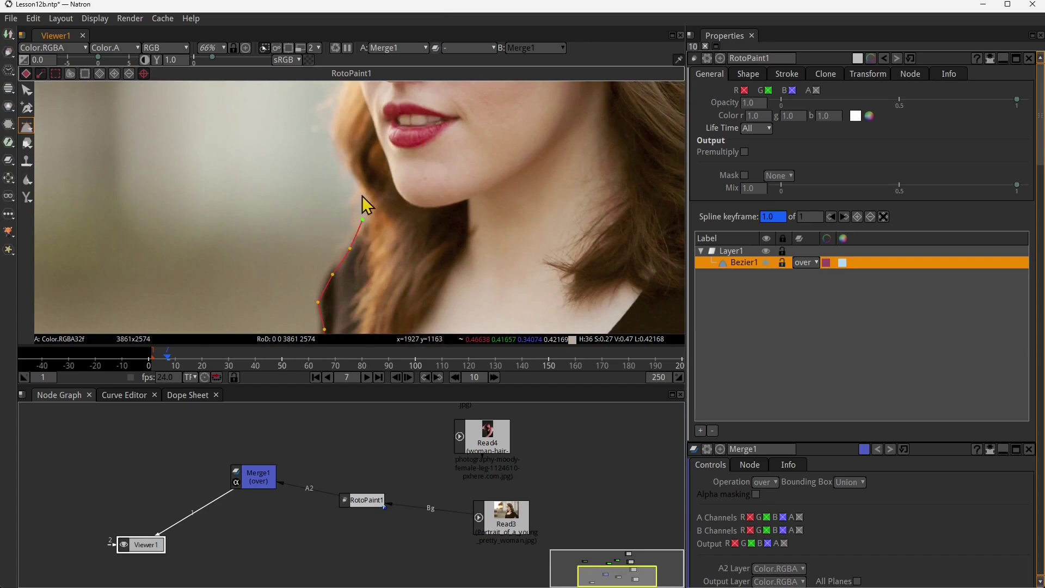
{"action": "left_click_drag", "start_coordinate": [354, 146], "coordinate": [291, 264]}
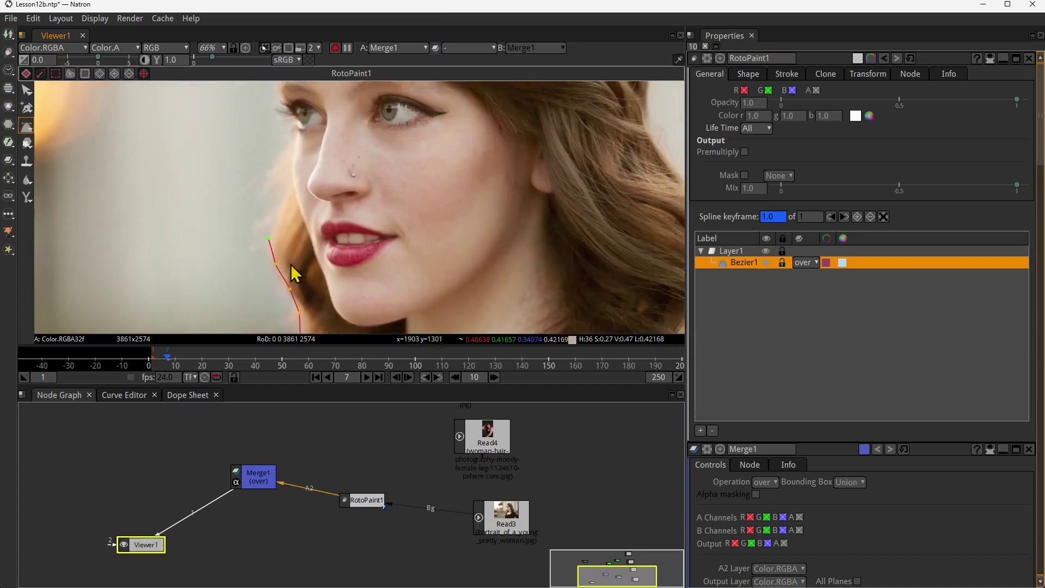
{"action": "left_click", "coordinate": [282, 203]}
{"action": "left_click", "coordinate": [291, 173]}
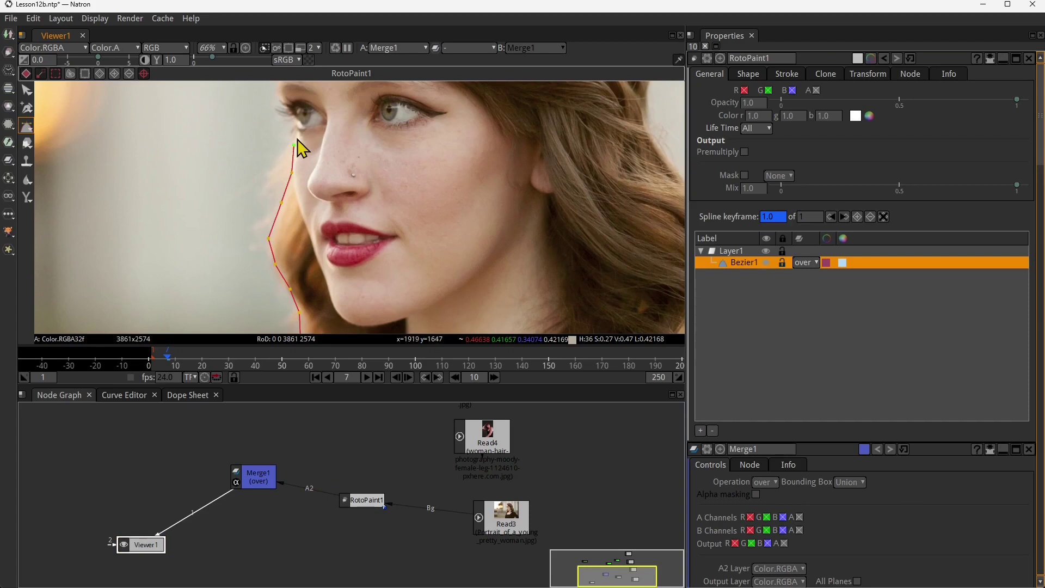
{"action": "left_click_drag", "start_coordinate": [295, 146], "coordinate": [311, 223]}
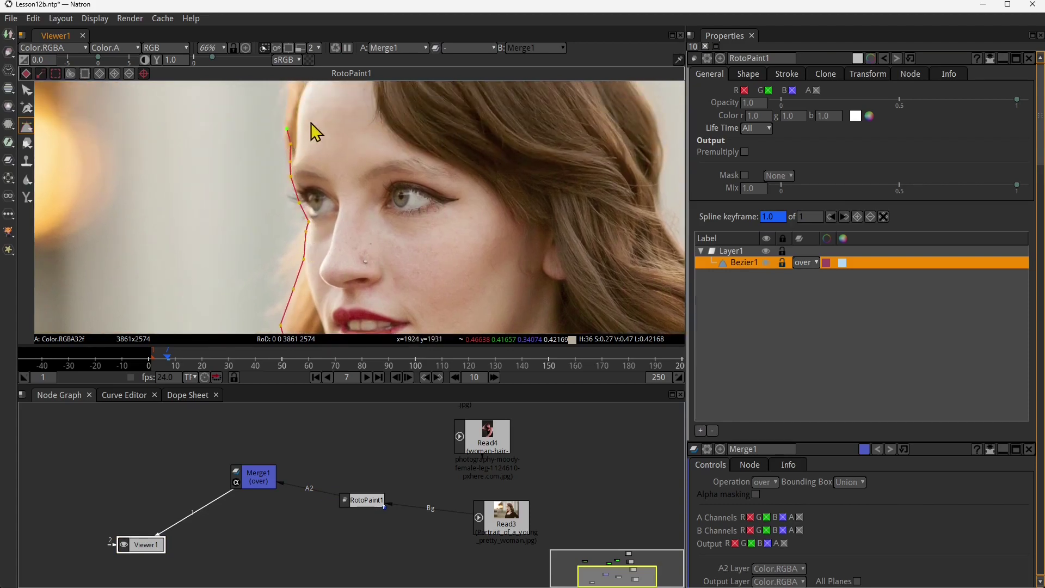
Trace the Bezier outline from the forehead around the front hairline and over the crown of the hair
{"action": "left_click_drag", "start_coordinate": [311, 123], "coordinate": [305, 250]}
{"action": "left_click", "coordinate": [282, 230]}
{"action": "left_click", "coordinate": [287, 195]}
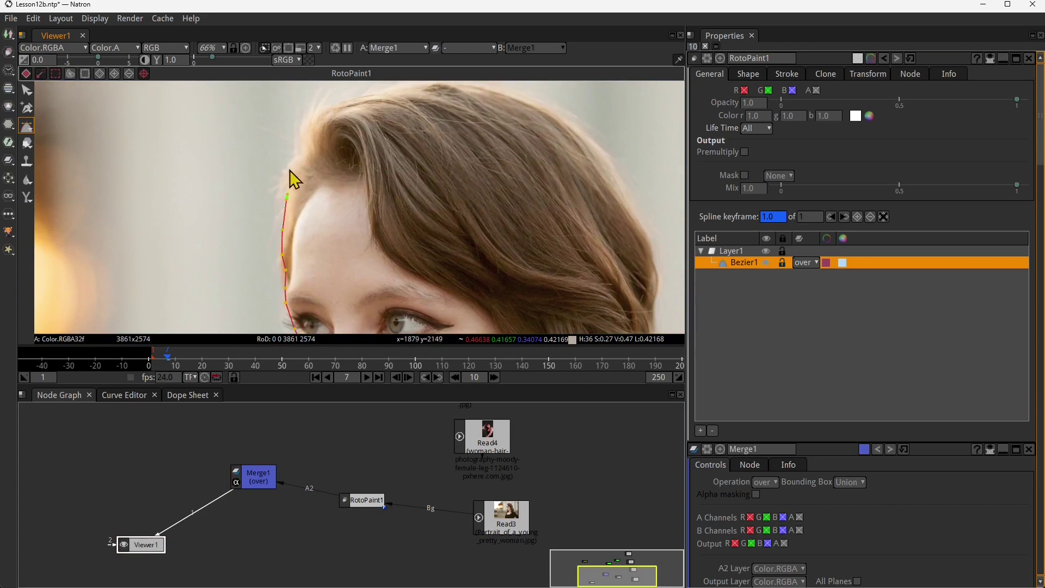
{"action": "left_click", "coordinate": [317, 111]}
{"action": "left_click_drag", "start_coordinate": [371, 157], "coordinate": [284, 229]}
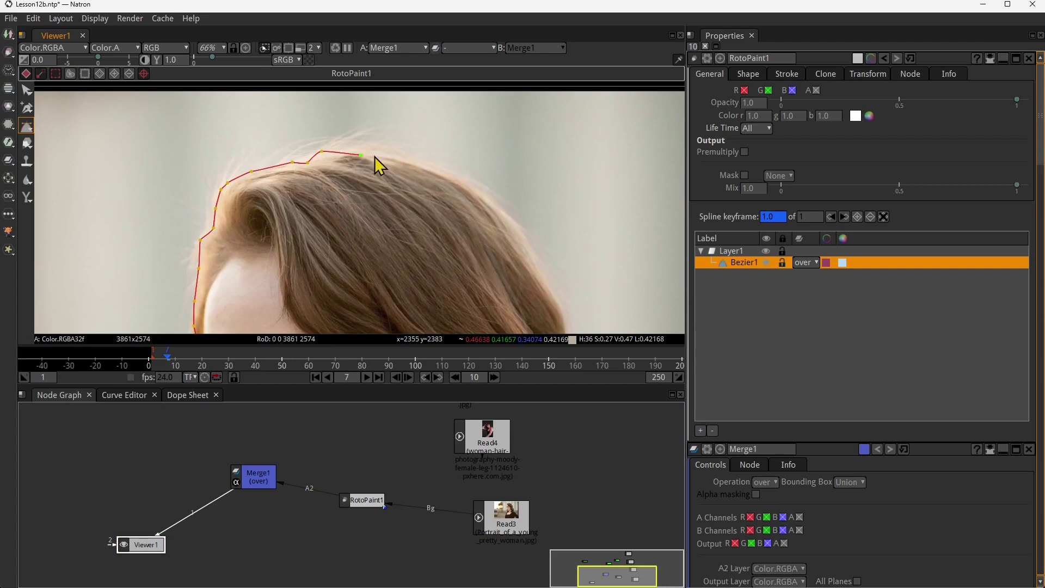
Extend the Bezier outline from the crown down the back of the hair to its lower tips near the shoulder
{"action": "left_click", "coordinate": [481, 193]}
{"action": "left_click", "coordinate": [496, 214]}
{"action": "left_click_drag", "start_coordinate": [526, 246], "coordinate": [434, 160]}
{"action": "left_click", "coordinate": [436, 159]}
{"action": "left_click", "coordinate": [471, 237]}
{"action": "left_click_drag", "start_coordinate": [474, 259], "coordinate": [435, 152]}
{"action": "left_click", "coordinate": [432, 168]}
{"action": "left_click", "coordinate": [438, 199]}
{"action": "left_click", "coordinate": [435, 224]}
{"action": "left_click_drag", "start_coordinate": [477, 287], "coordinate": [427, 155]}
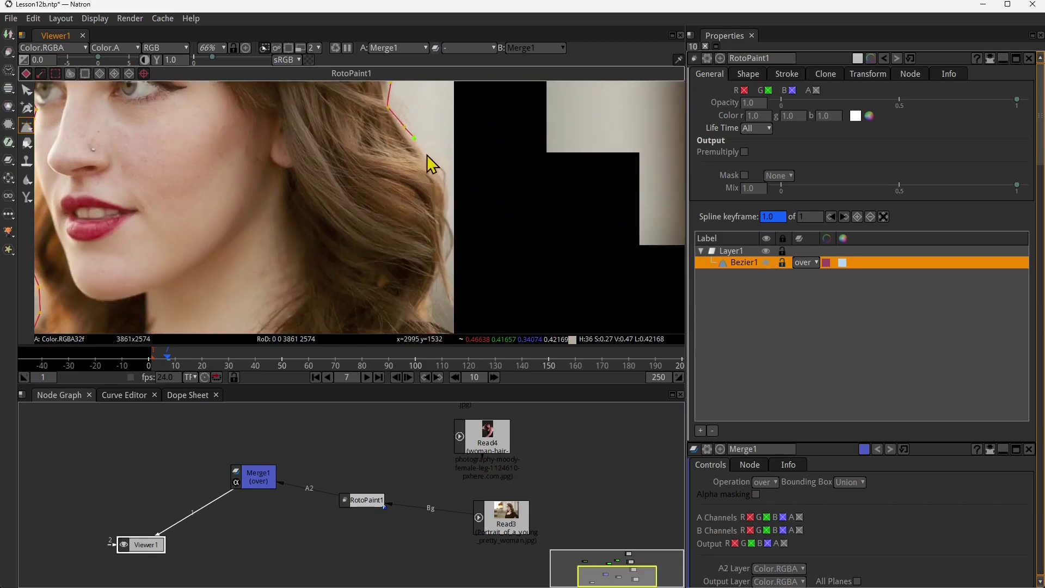
{"action": "left_click_drag", "start_coordinate": [432, 296], "coordinate": [406, 210]}
{"action": "left_click", "coordinate": [436, 227]}
{"action": "left_click_drag", "start_coordinate": [459, 244], "coordinate": [329, 155]}
Continue the Bezier outline from the lower hair tips down the woman's back shoulder and arm to the photo's edge
{"action": "scroll", "coordinate": [328, 154], "scroll_direction": "down", "scroll_amount": 4}
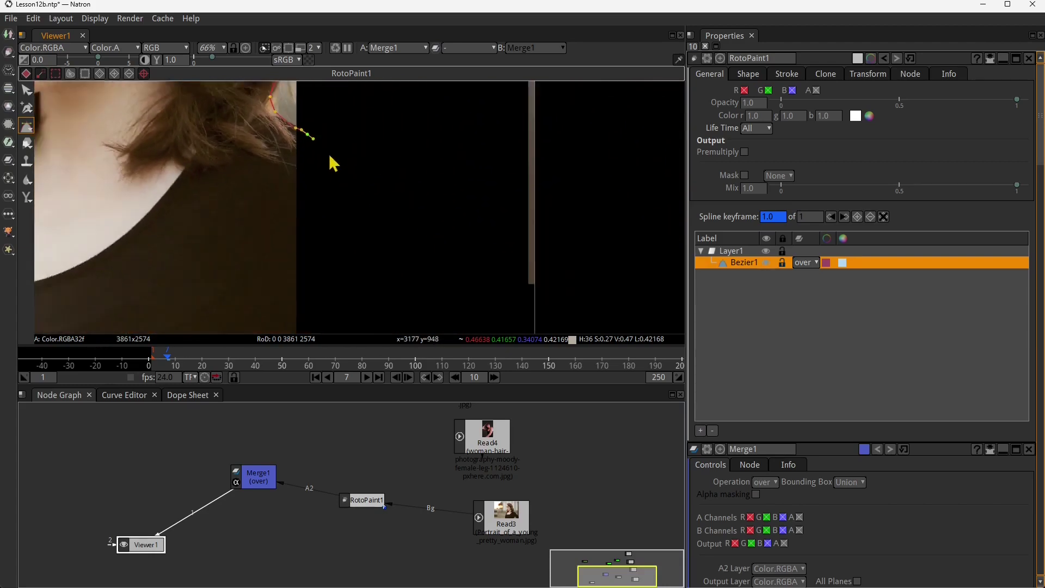
{"action": "scroll", "coordinate": [369, 219], "scroll_direction": "up", "scroll_amount": 2}
{"action": "left_click_drag", "start_coordinate": [368, 219], "coordinate": [322, 184]}
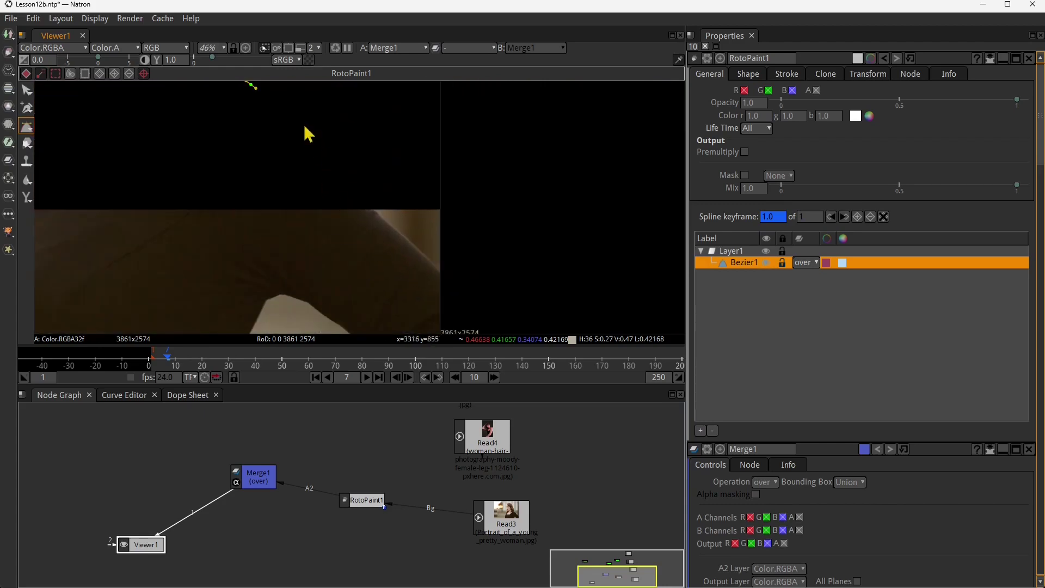
{"action": "left_click", "coordinate": [291, 111]}
{"action": "left_click", "coordinate": [322, 145]}
{"action": "left_click", "coordinate": [347, 169]}
{"action": "left_click", "coordinate": [372, 193]}
{"action": "left_click", "coordinate": [382, 219]}
{"action": "left_click", "coordinate": [401, 236]}
{"action": "left_click", "coordinate": [416, 252]}
{"action": "left_click", "coordinate": [431, 264]}
{"action": "left_click", "coordinate": [443, 274]}
{"action": "left_click", "coordinate": [462, 296]}
Trace the outline around the gap beside the arm and below the photo's bottom edge, closing it at its first point
{"action": "left_click_drag", "start_coordinate": [470, 301], "coordinate": [489, 158]}
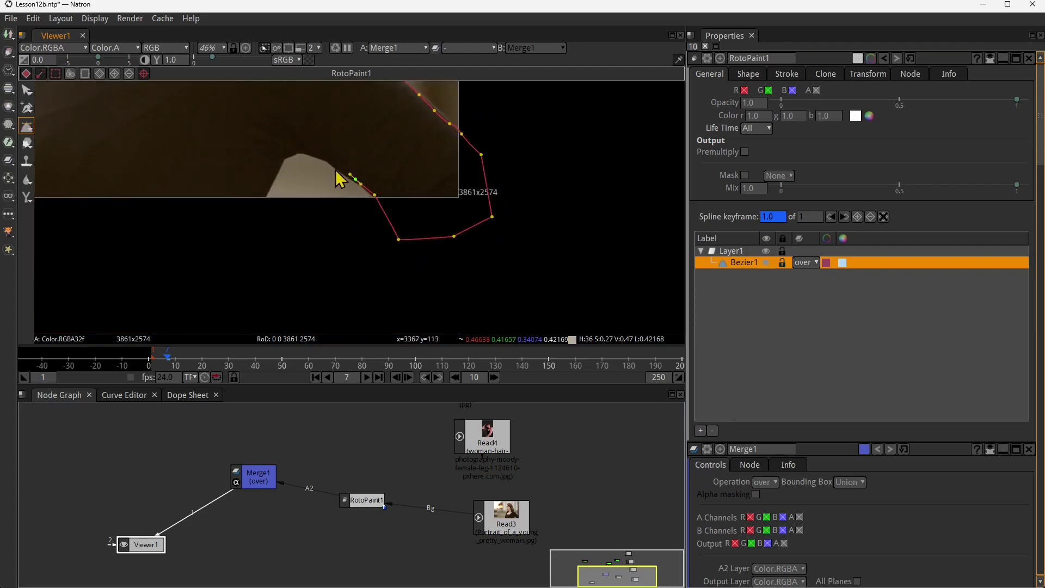
{"action": "left_click", "coordinate": [301, 152]}
{"action": "left_click", "coordinate": [285, 153]}
{"action": "left_click", "coordinate": [274, 170]}
{"action": "left_click", "coordinate": [260, 189]}
{"action": "left_click_drag", "start_coordinate": [195, 260], "coordinate": [411, 252]}
{"action": "left_click", "coordinate": [205, 262]}
{"action": "left_click", "coordinate": [159, 252]}
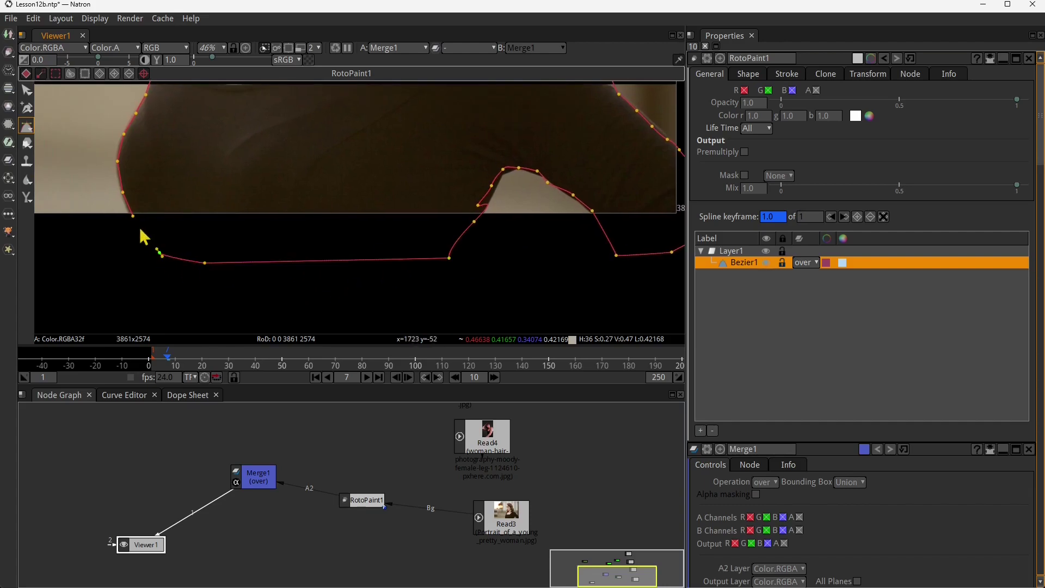
{"action": "left_click", "coordinate": [132, 216]}
{"action": "scroll", "coordinate": [259, 251], "scroll_direction": "down", "scroll_amount": 3}
{"action": "scroll", "coordinate": [275, 265], "scroll_direction": "down", "scroll_amount": 4}
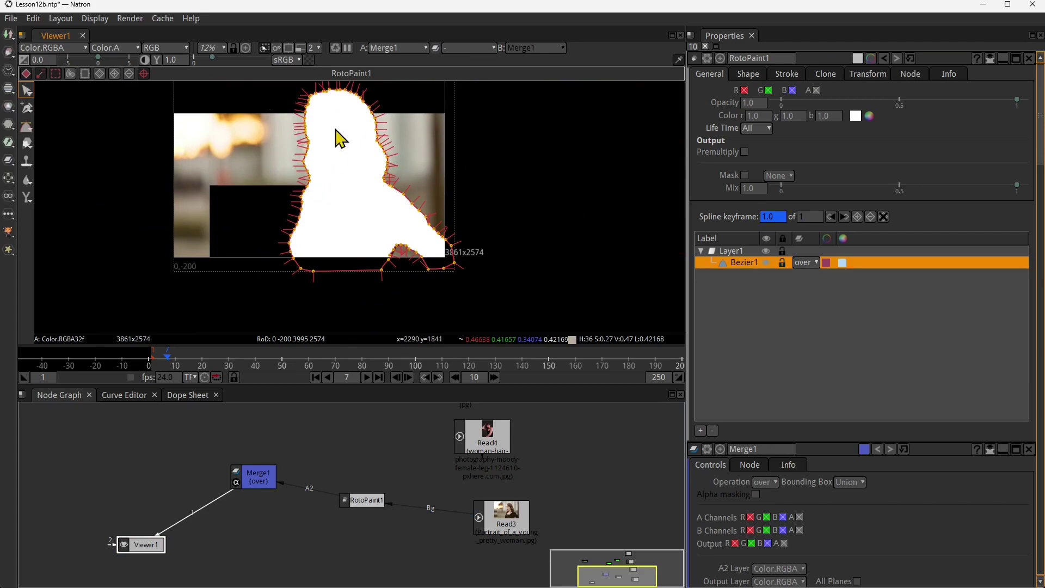
Look through RotoPaint1's shape and stroke settings and increase the Bezier shape's Feather
{"action": "left_click", "coordinate": [351, 498]}
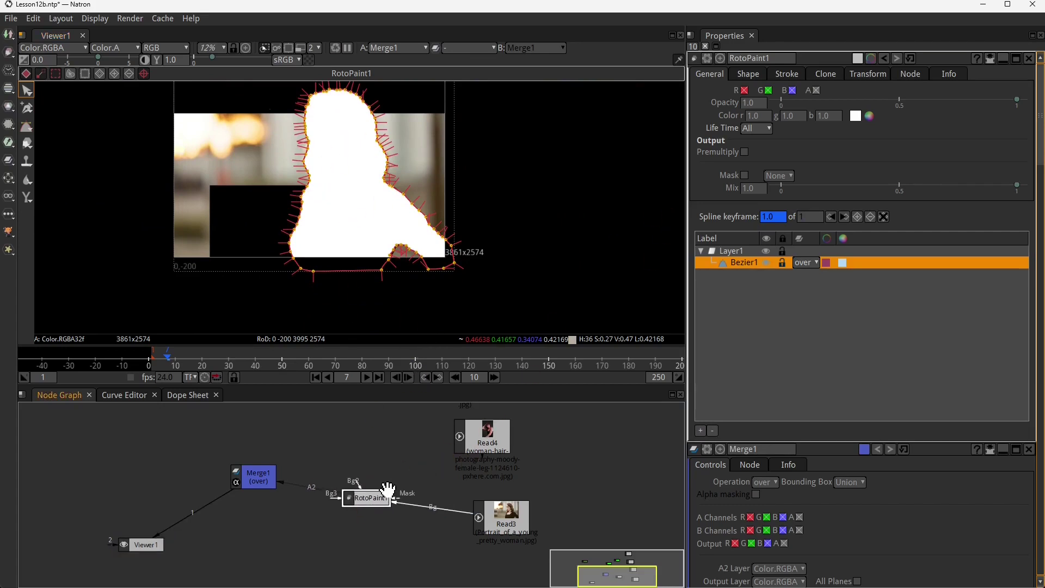
{"action": "left_click", "coordinate": [757, 103]}
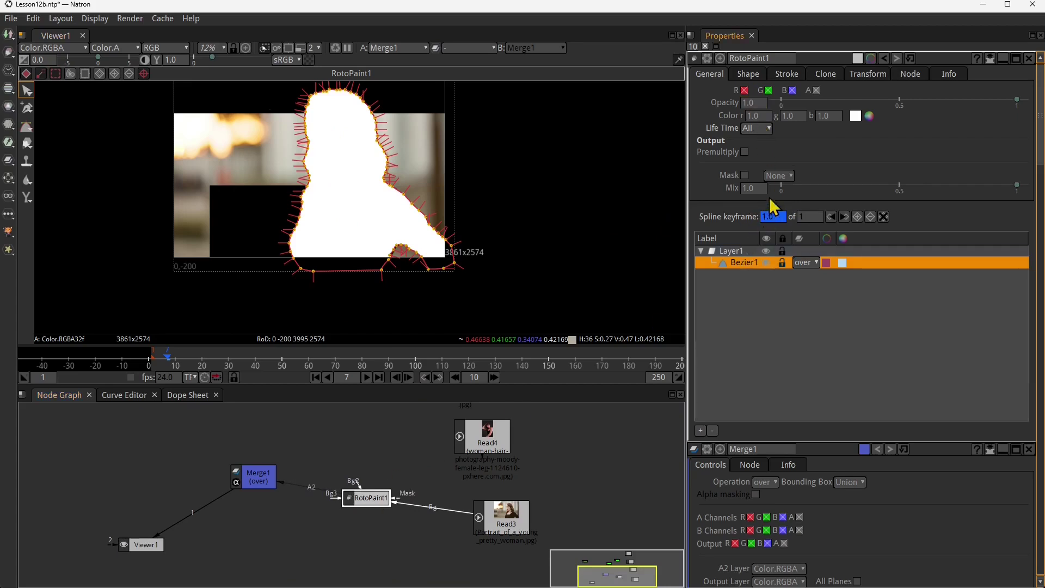
{"action": "left_click", "coordinate": [754, 75]}
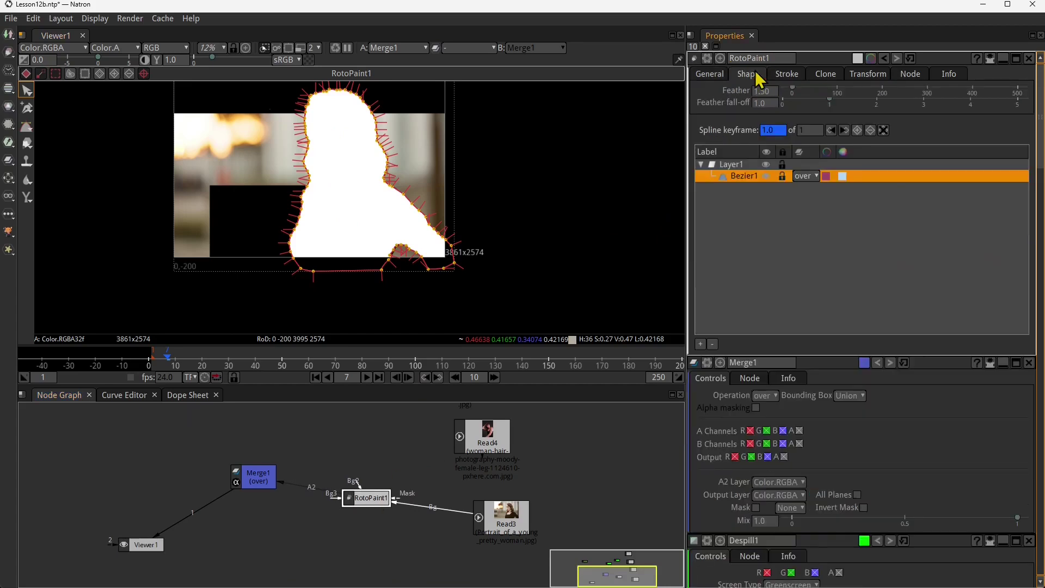
{"action": "left_click", "coordinate": [791, 76]}
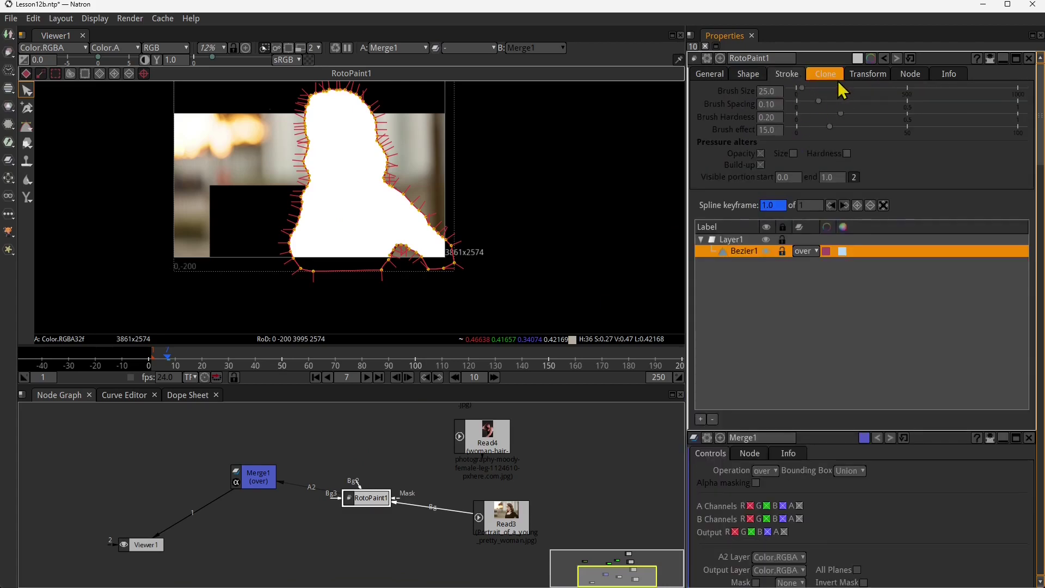
{"action": "left_click", "coordinate": [750, 76]}
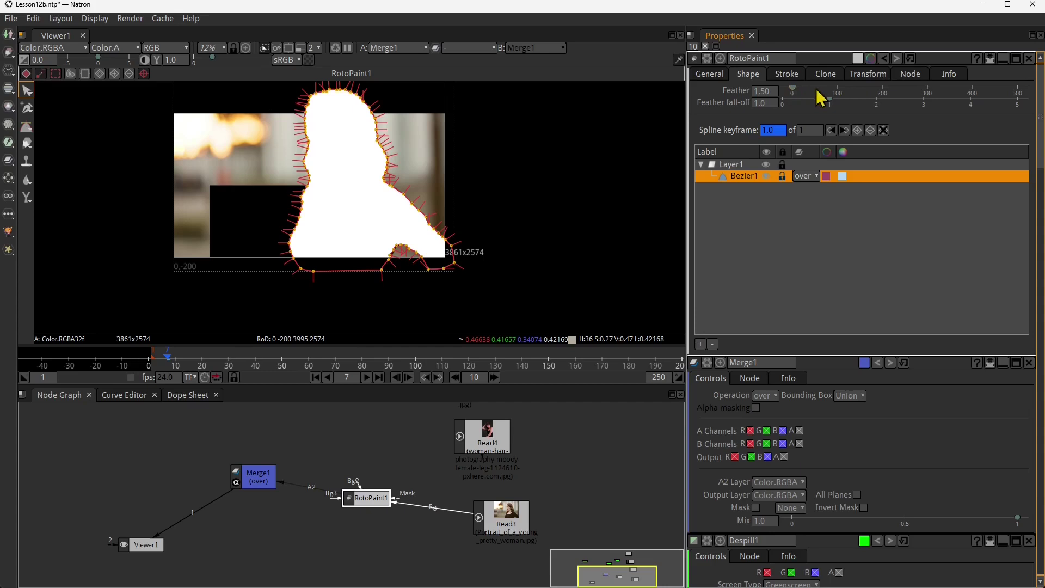
{"action": "left_click_drag", "start_coordinate": [793, 91], "coordinate": [854, 111]}
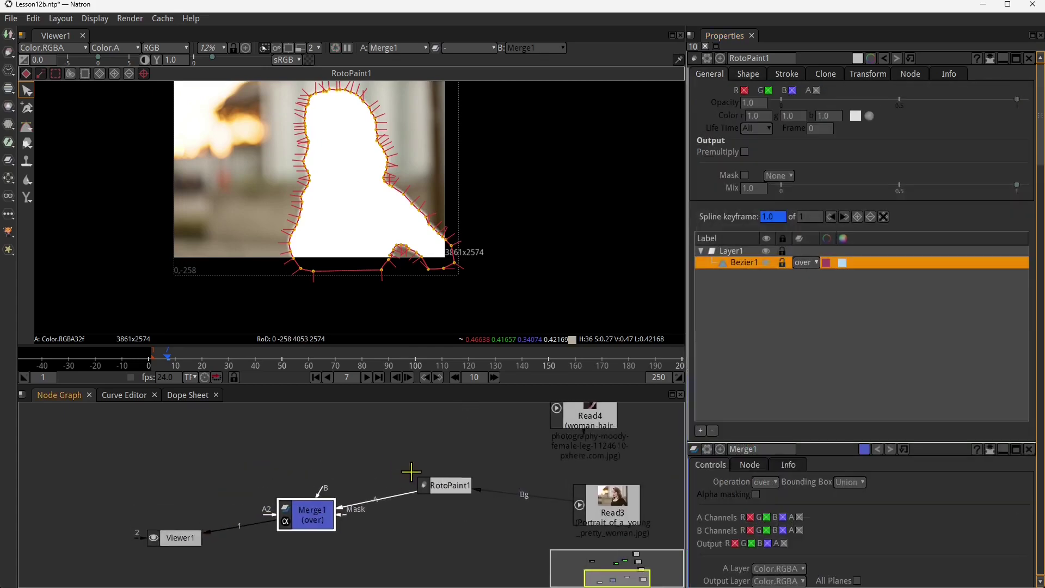
Rewire the graph so Read3 feeds Merge1's A input directly and RotoPaint1 feeds its Mask input
{"action": "scroll", "coordinate": [414, 475], "scroll_direction": "down", "scroll_amount": 1}
{"action": "left_click_drag", "start_coordinate": [481, 493], "coordinate": [494, 491]}
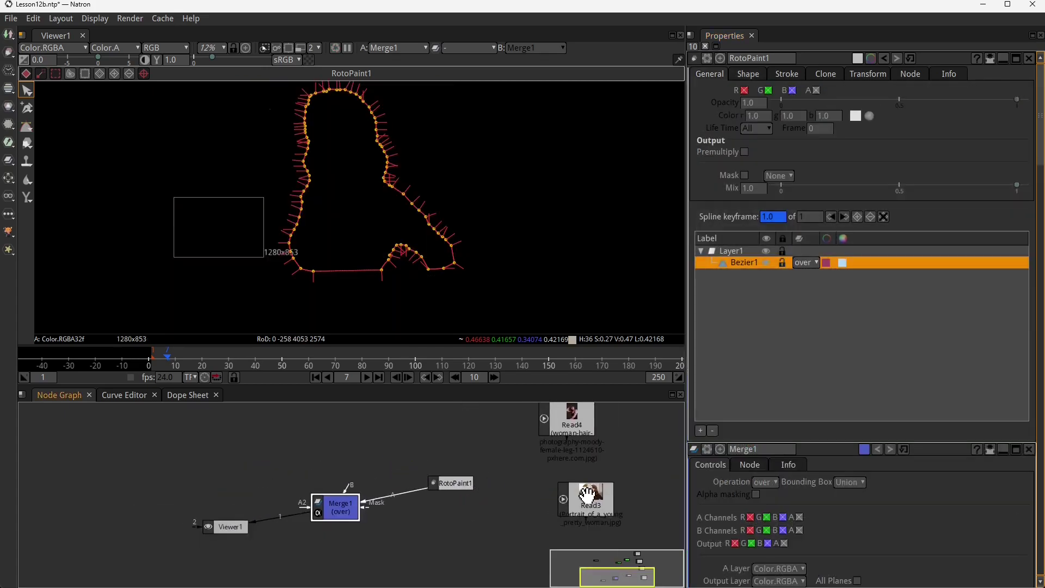
{"action": "left_click_drag", "start_coordinate": [589, 499], "coordinate": [359, 439]}
{"action": "scroll", "coordinate": [365, 512], "scroll_direction": "up", "scroll_amount": 3}
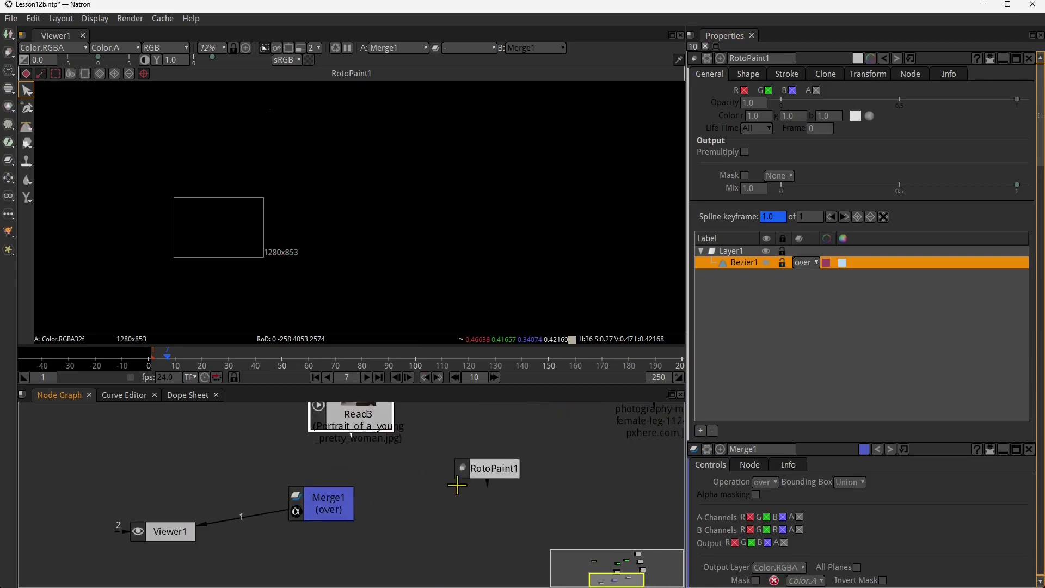
{"action": "left_click", "coordinate": [349, 511]}
{"action": "left_click_drag", "start_coordinate": [364, 507], "coordinate": [467, 509]}
{"action": "left_click", "coordinate": [446, 418]}
{"action": "left_click_drag", "start_coordinate": [409, 466], "coordinate": [433, 443]}
{"action": "left_click", "coordinate": [415, 537]}
{"action": "left_click_drag", "start_coordinate": [402, 515], "coordinate": [443, 430]}
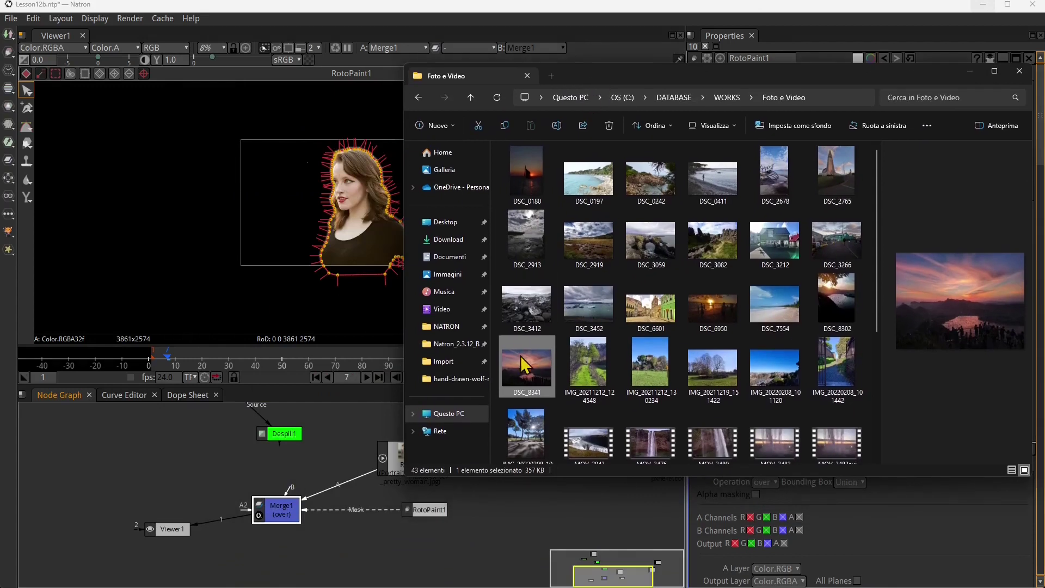
Import the sunset photo DSC_8341 from the Foto e Video folder into the node graph and tidy the nodes around Merge1
{"action": "left_click_drag", "start_coordinate": [527, 365], "coordinate": [166, 451]}
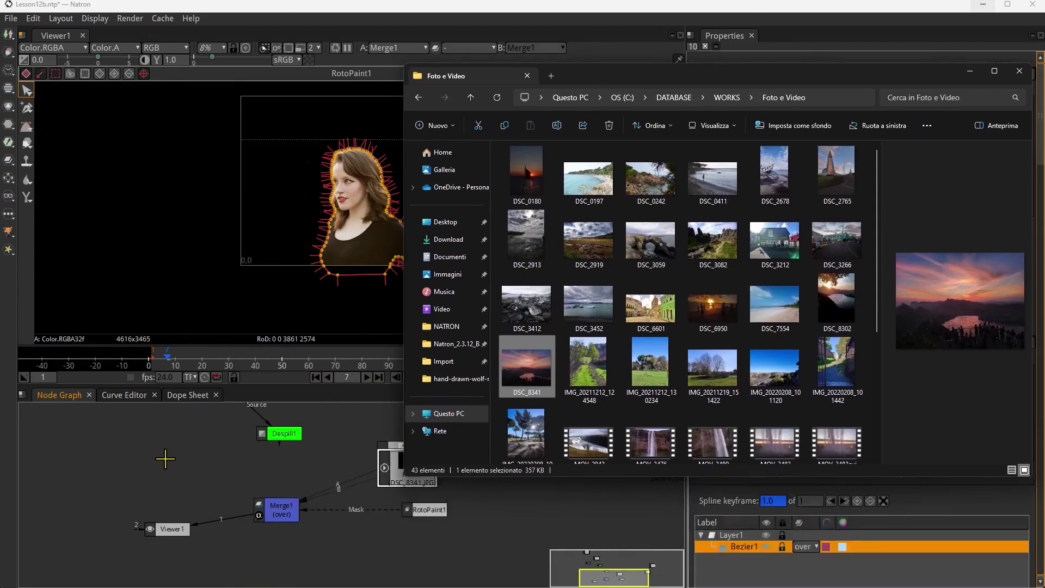
{"action": "left_click_drag", "start_coordinate": [391, 480], "coordinate": [135, 473]}
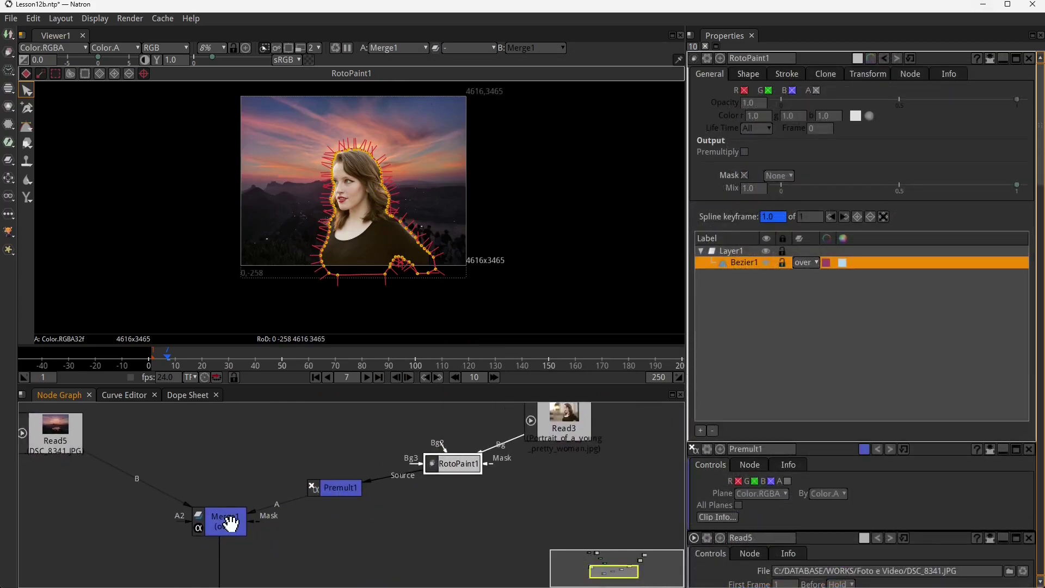
{"action": "left_click_drag", "start_coordinate": [230, 523], "coordinate": [228, 528]}
{"action": "left_click_drag", "start_coordinate": [336, 490], "coordinate": [349, 463]}
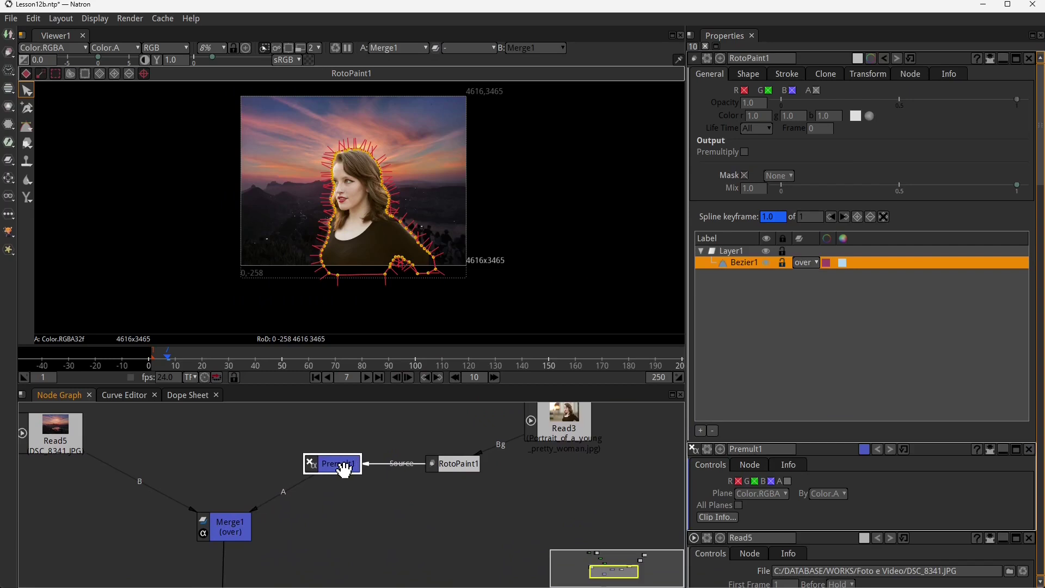
Look up the Premult node in the node search without adding one, and place Premult1 between RotoPaint1 and Merge1
{"action": "key", "text": "Tab"}
{"action": "type", "text": "premul"}
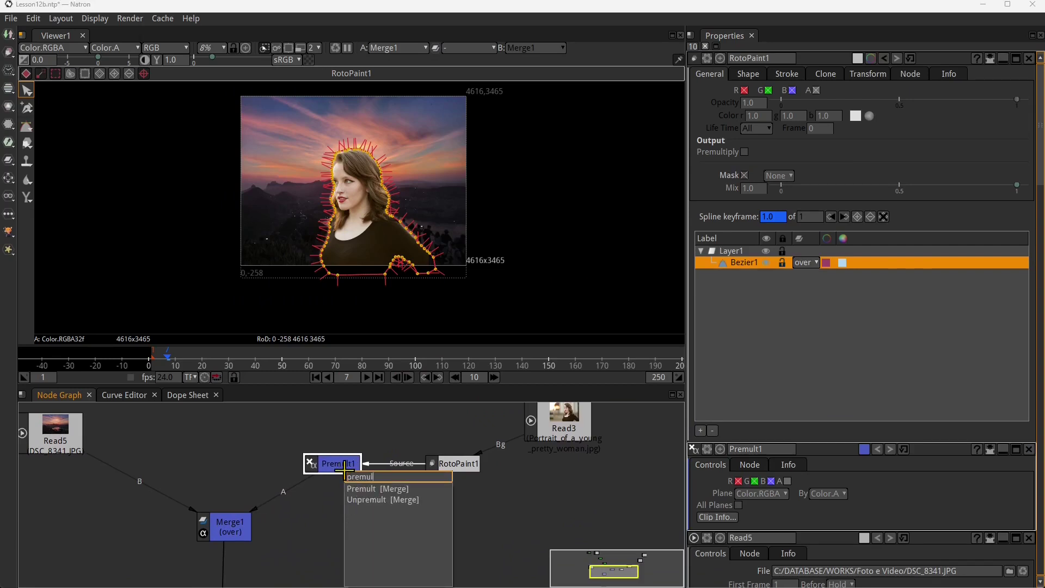
{"action": "key", "text": "Escape"}
{"action": "left_click_drag", "start_coordinate": [326, 461], "coordinate": [331, 490]}
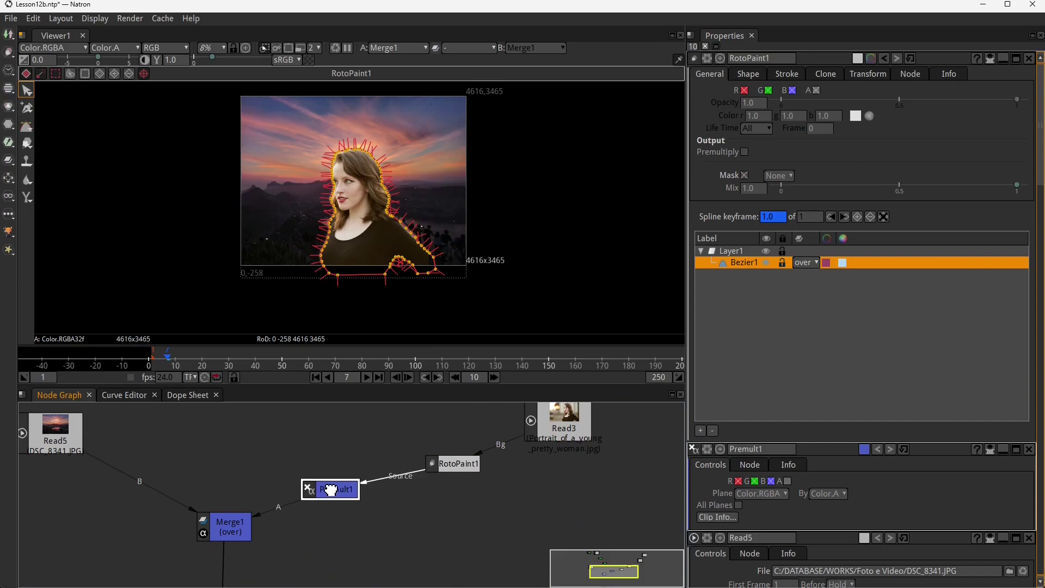
Switch RotoPaint1's Mask option off and on again to check its effect on the composite
{"action": "left_click_drag", "start_coordinate": [451, 469], "coordinate": [455, 469]}
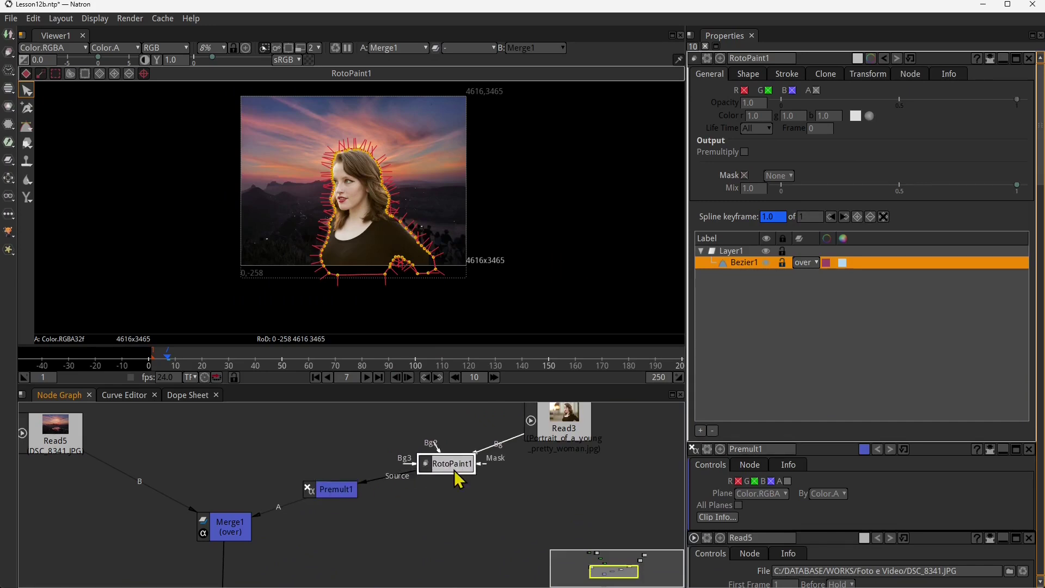
{"action": "left_click", "coordinate": [744, 175]}
{"action": "left_click", "coordinate": [745, 175]}
{"action": "left_click", "coordinate": [744, 176]}
{"action": "left_click", "coordinate": [745, 175]}
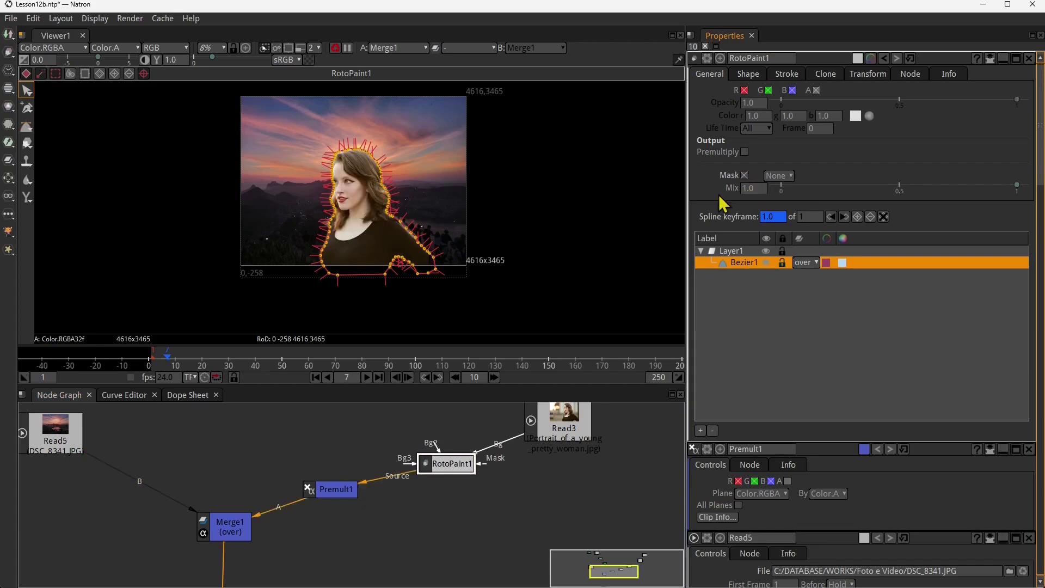
Rearrange the nodes around Merge1 and connect Despill1 to Merge1's A2 input
{"action": "left_click_drag", "start_coordinate": [528, 443], "coordinate": [522, 448]}
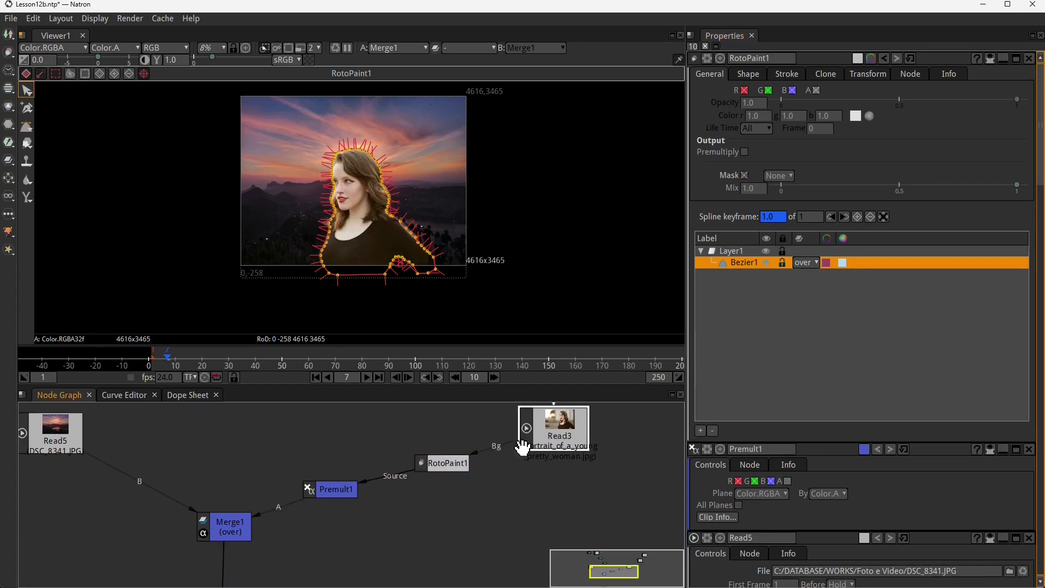
{"action": "scroll", "coordinate": [235, 524], "scroll_direction": "down", "scroll_amount": 2}
{"action": "left_click_drag", "start_coordinate": [260, 519], "coordinate": [373, 506]}
{"action": "left_click_drag", "start_coordinate": [357, 441], "coordinate": [337, 449]}
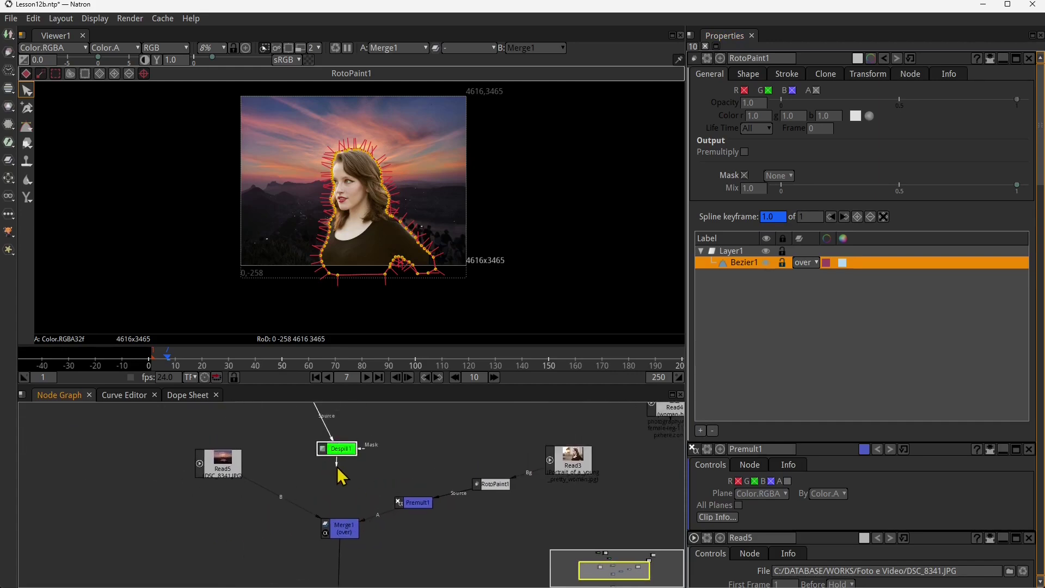
{"action": "left_click", "coordinate": [345, 528]}
{"action": "left_click_drag", "start_coordinate": [316, 528], "coordinate": [348, 492]}
{"action": "scroll", "coordinate": [267, 262], "scroll_direction": "up", "scroll_amount": 1}
{"action": "scroll", "coordinate": [267, 263], "scroll_direction": "up", "scroll_amount": 1}
{"action": "scroll", "coordinate": [333, 469], "scroll_direction": "down", "scroll_amount": 1}
Insert a Transform between Read1 and the ChromaKeyer, with Scale 3.67 and Translate x 350, y 366
{"action": "left_click_drag", "start_coordinate": [313, 451], "coordinate": [332, 481]}
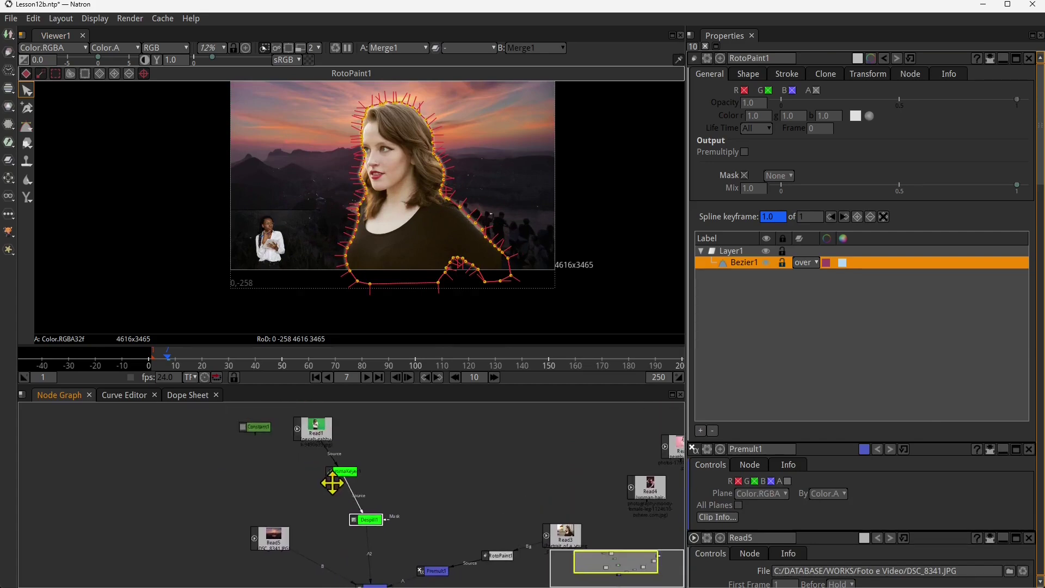
{"action": "left_click_drag", "start_coordinate": [315, 427], "coordinate": [338, 464]}
{"action": "left_click_drag", "start_coordinate": [282, 443], "coordinate": [208, 454]}
{"action": "left_click_drag", "start_coordinate": [324, 433], "coordinate": [337, 461]}
{"action": "key", "text": "t"}
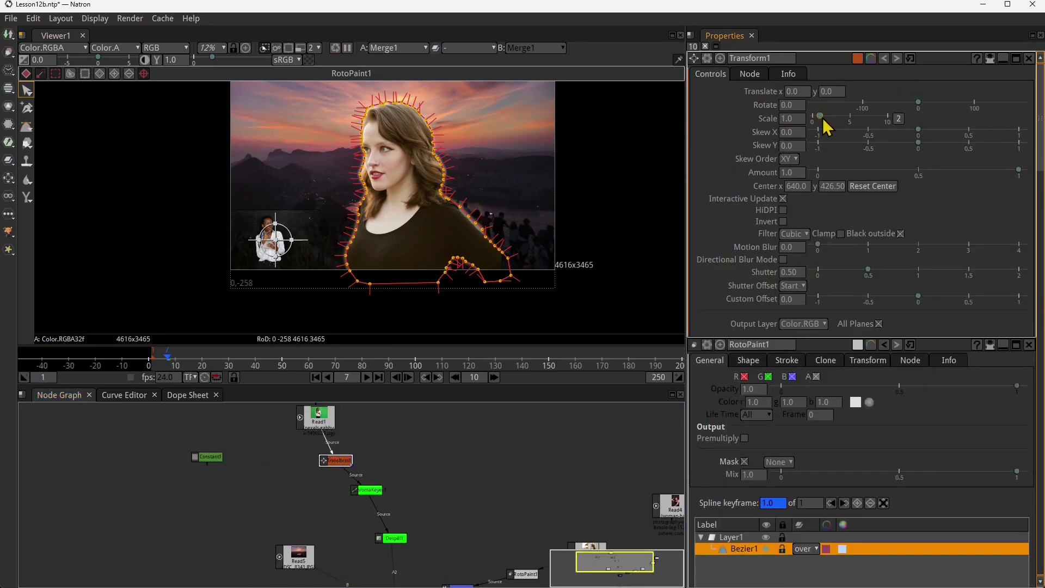
{"action": "left_click_drag", "start_coordinate": [820, 118], "coordinate": [843, 118]}
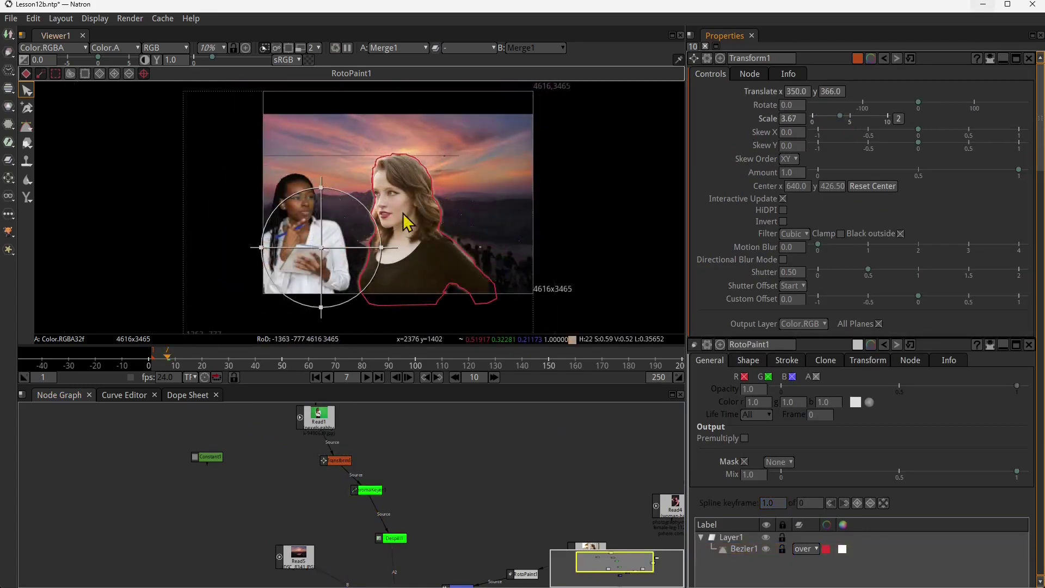
Toggle the viewer overlays and leave them hidden to inspect the clean composite of both women
{"action": "key", "text": "o"}
{"action": "right_click", "coordinate": [191, 197]}
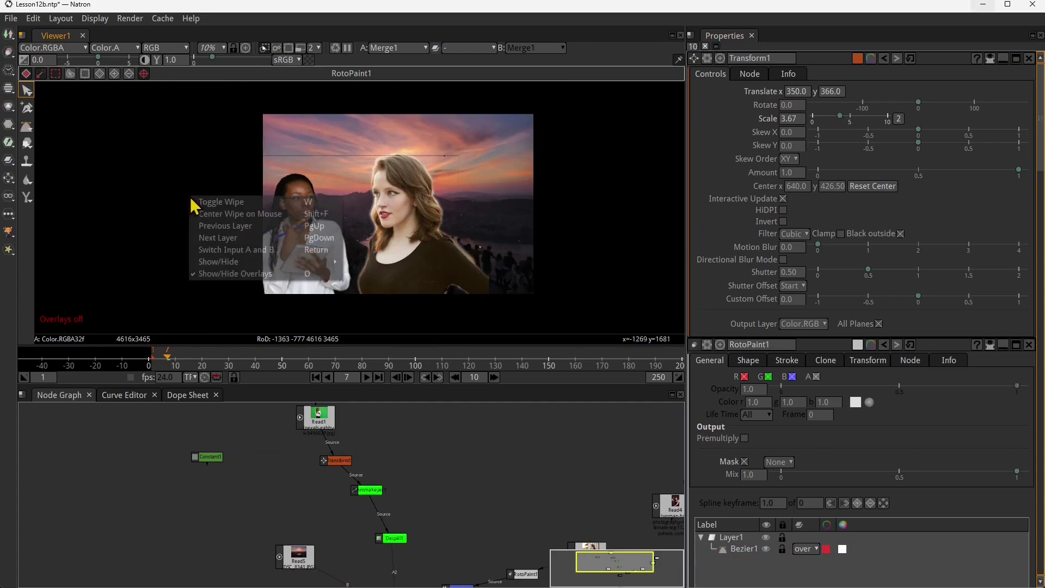
{"action": "left_click", "coordinate": [220, 274]}
{"action": "right_click", "coordinate": [195, 253]}
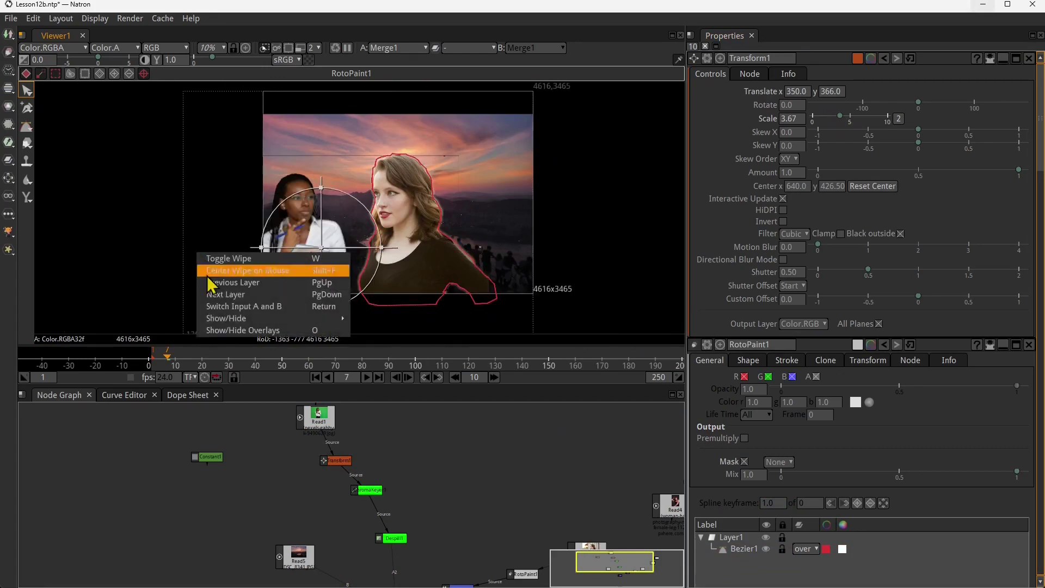
{"action": "left_click", "coordinate": [238, 329]}
{"action": "scroll", "coordinate": [396, 245], "scroll_direction": "up", "scroll_amount": 2}
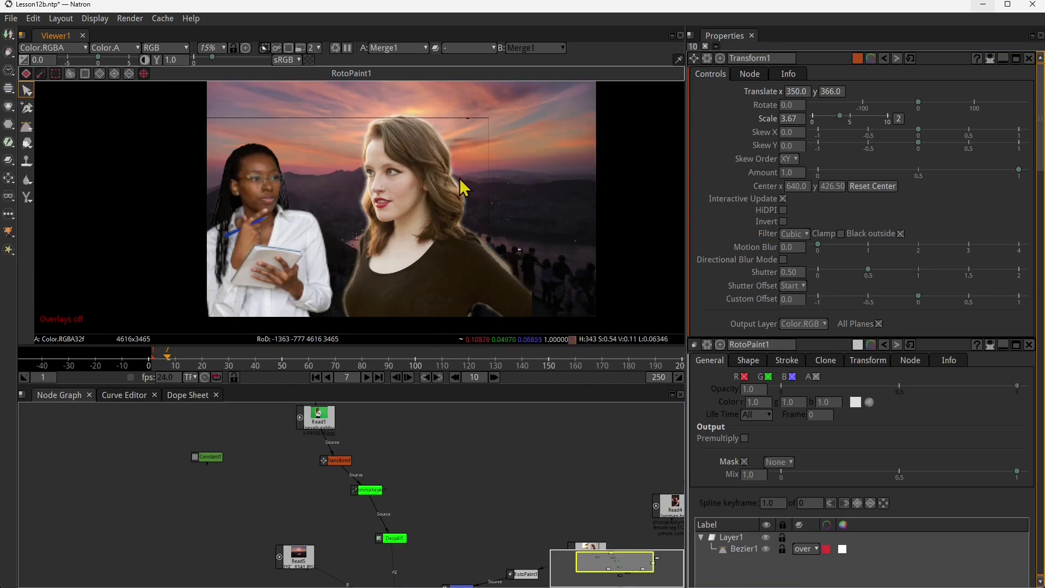
Reopen RotoPaint1's settings and show the viewer overlays with the Bezier points again
{"action": "left_click_drag", "start_coordinate": [470, 472], "coordinate": [370, 404]}
{"action": "scroll", "coordinate": [436, 501], "scroll_direction": "up", "scroll_amount": 2}
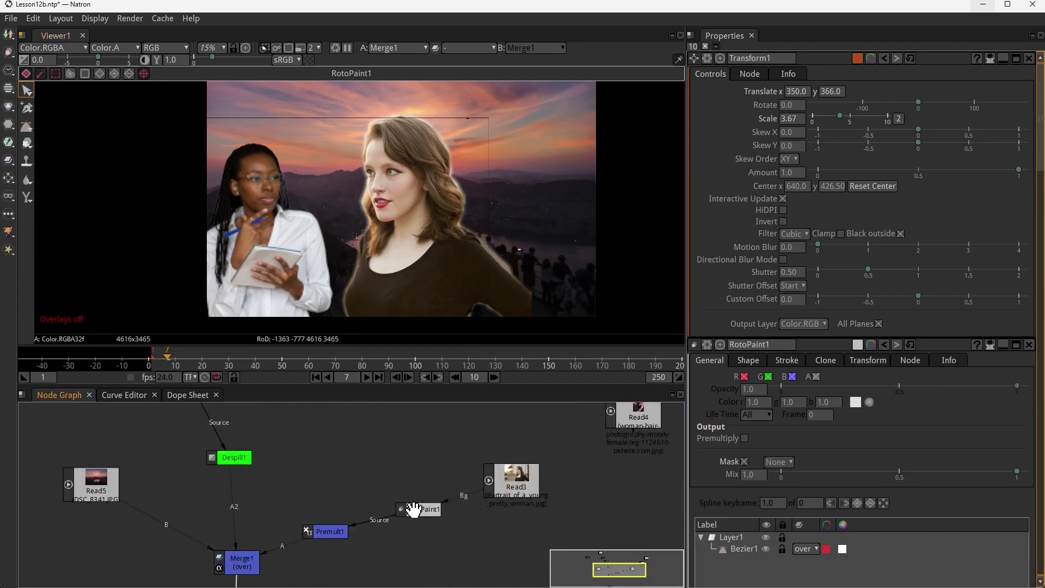
{"action": "double_click", "coordinate": [415, 509]}
{"action": "left_click", "coordinate": [418, 488]}
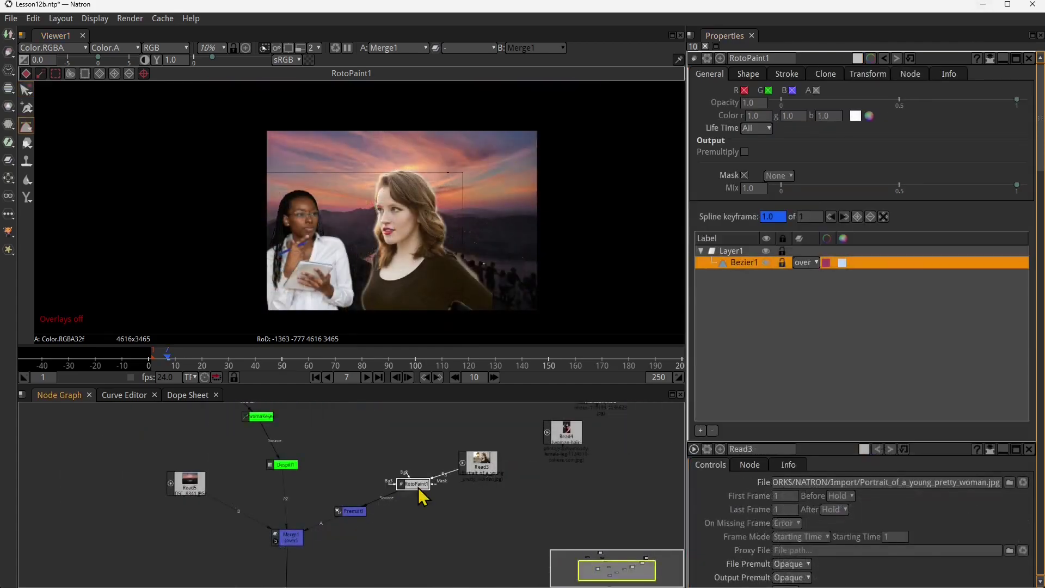
{"action": "right_click", "coordinate": [220, 257]}
{"action": "left_click", "coordinate": [266, 332]}
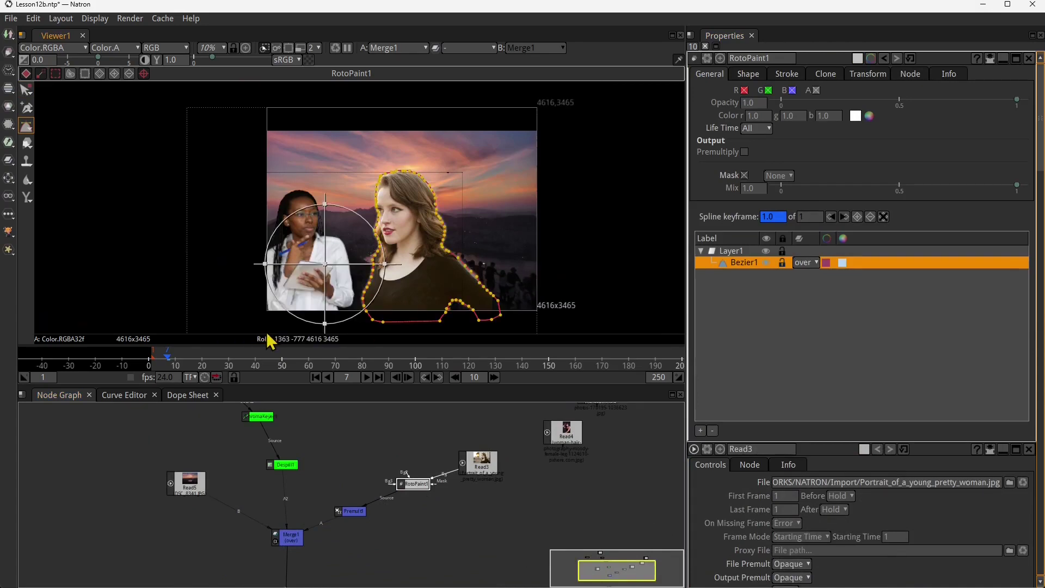
Tighten Bezier1 around the portrait's hair by moving its points inward with the Select Points Tool, and adjust the shape's feather settings
{"action": "scroll", "coordinate": [359, 251], "scroll_direction": "up", "scroll_amount": 2}
{"action": "scroll", "coordinate": [359, 251], "scroll_direction": "up", "scroll_amount": 10}
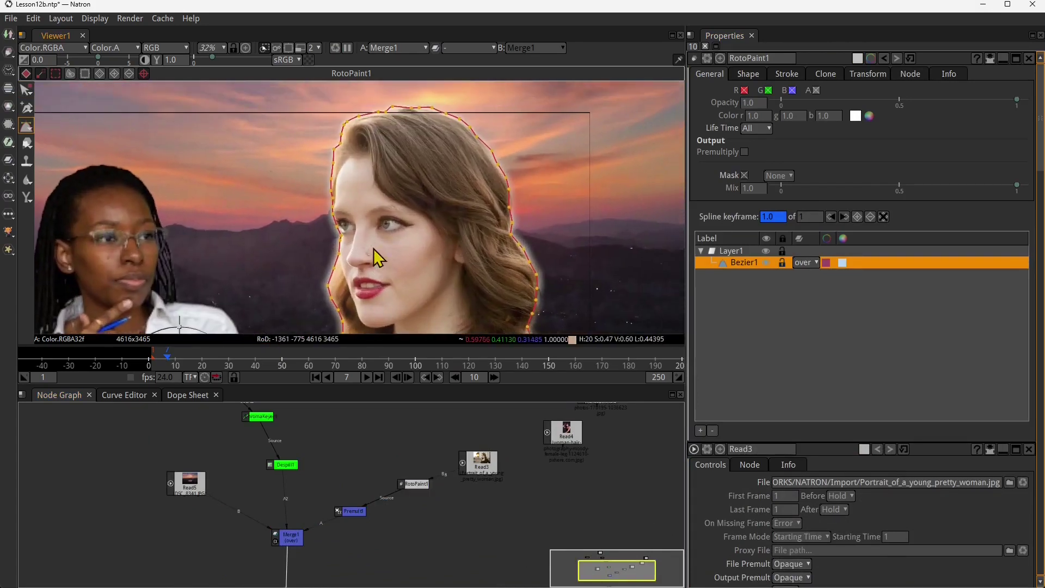
{"action": "left_click", "coordinate": [26, 90]}
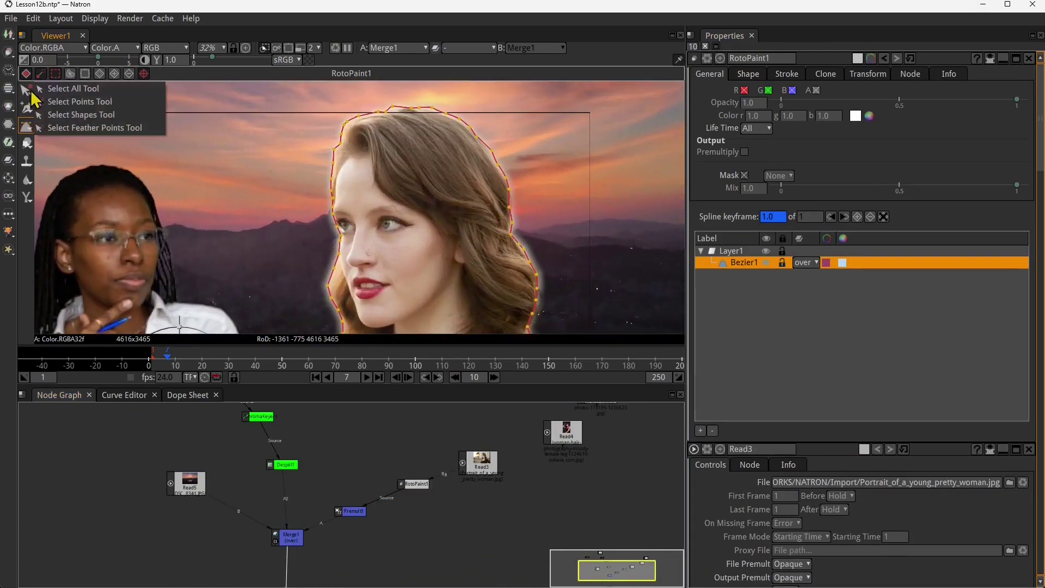
{"action": "left_click", "coordinate": [116, 103]}
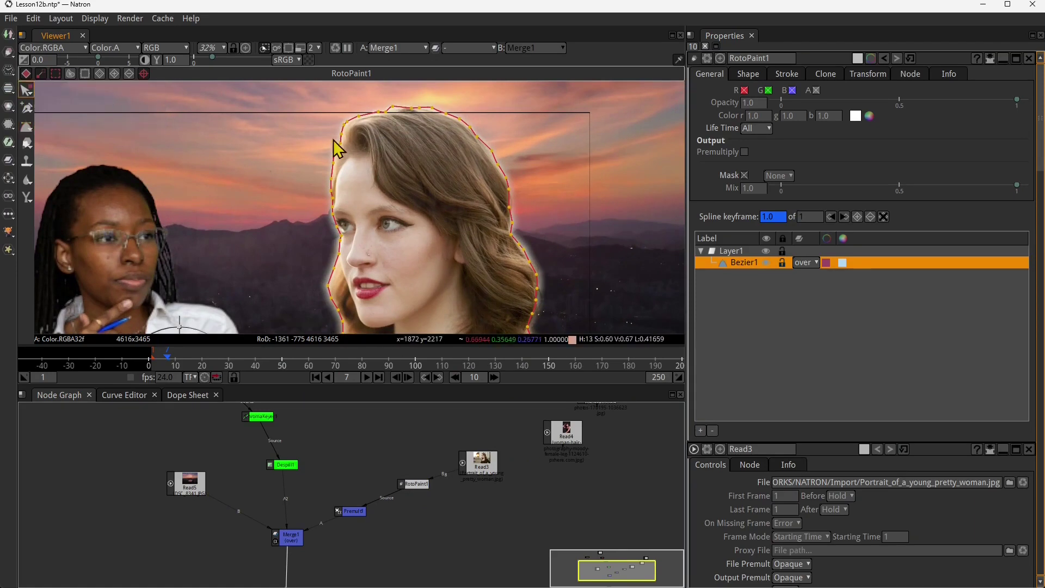
{"action": "scroll", "coordinate": [343, 144], "scroll_direction": "up", "scroll_amount": 4}
{"action": "left_click_drag", "start_coordinate": [339, 142], "coordinate": [327, 185]}
{"action": "left_click_drag", "start_coordinate": [413, 170], "coordinate": [343, 240]}
{"action": "left_click_drag", "start_coordinate": [359, 144], "coordinate": [543, 209]}
{"action": "left_click_drag", "start_coordinate": [575, 258], "coordinate": [485, 189]}
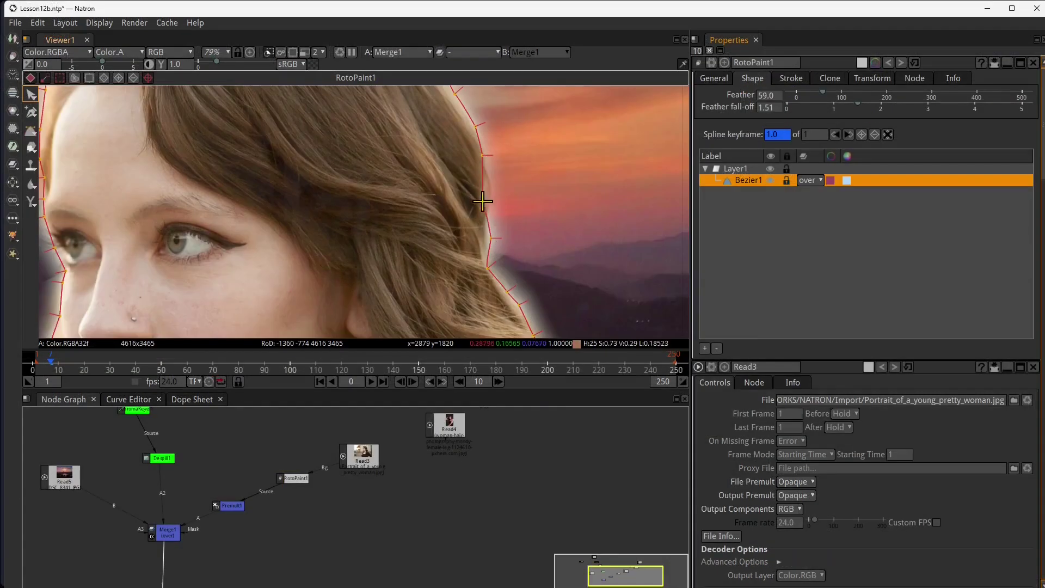
{"action": "left_click_drag", "start_coordinate": [490, 238], "coordinate": [481, 241]}
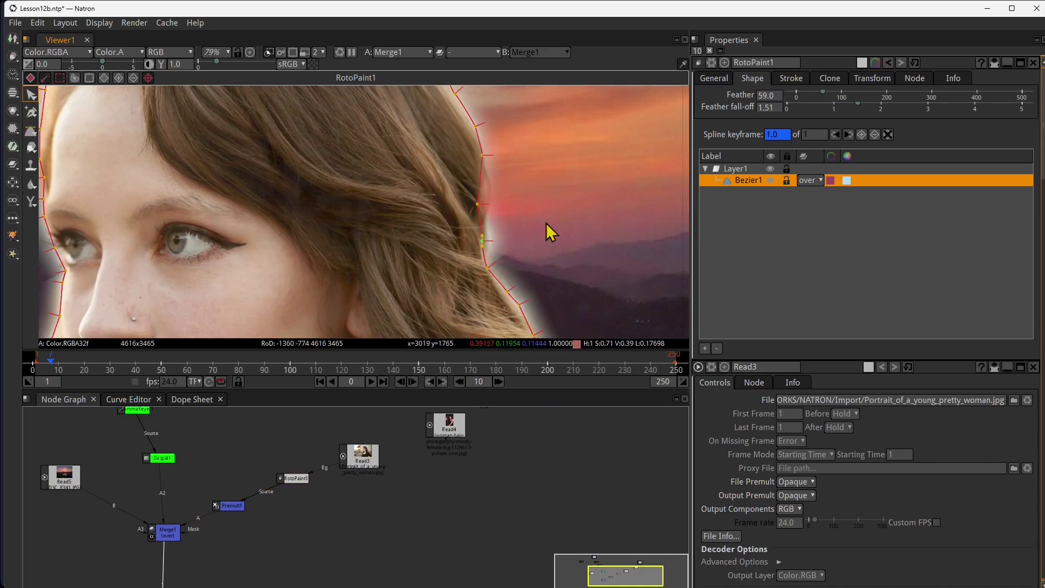
{"action": "left_click_drag", "start_coordinate": [824, 100], "coordinate": [871, 105]}
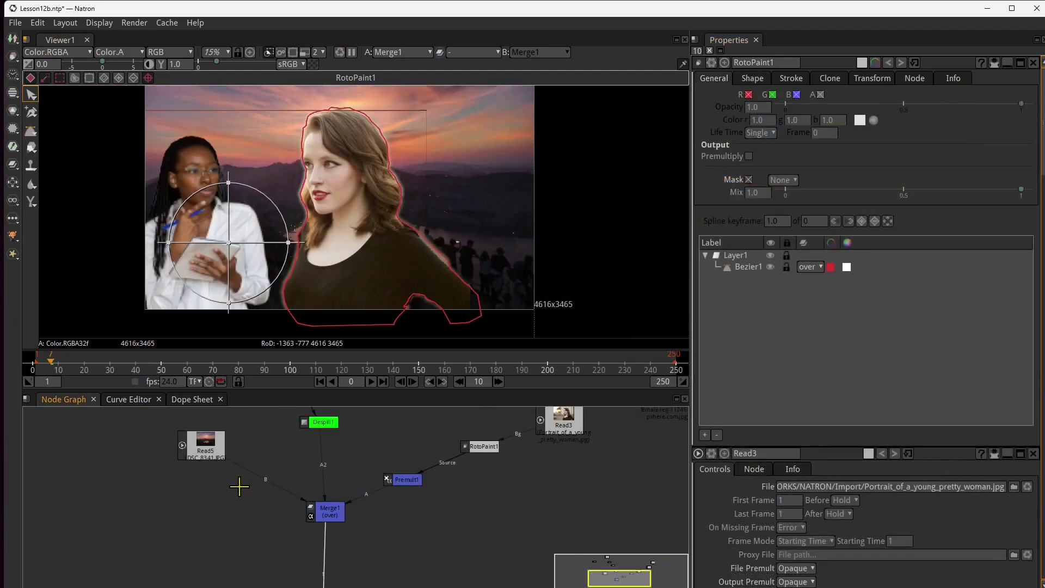
Disconnect Read5 and Despill1 from Merge1 and space out Merge1, Premult1, RotoPaint1 and Read3 in the node graph
{"action": "left_click_drag", "start_coordinate": [220, 456], "coordinate": [196, 454]}
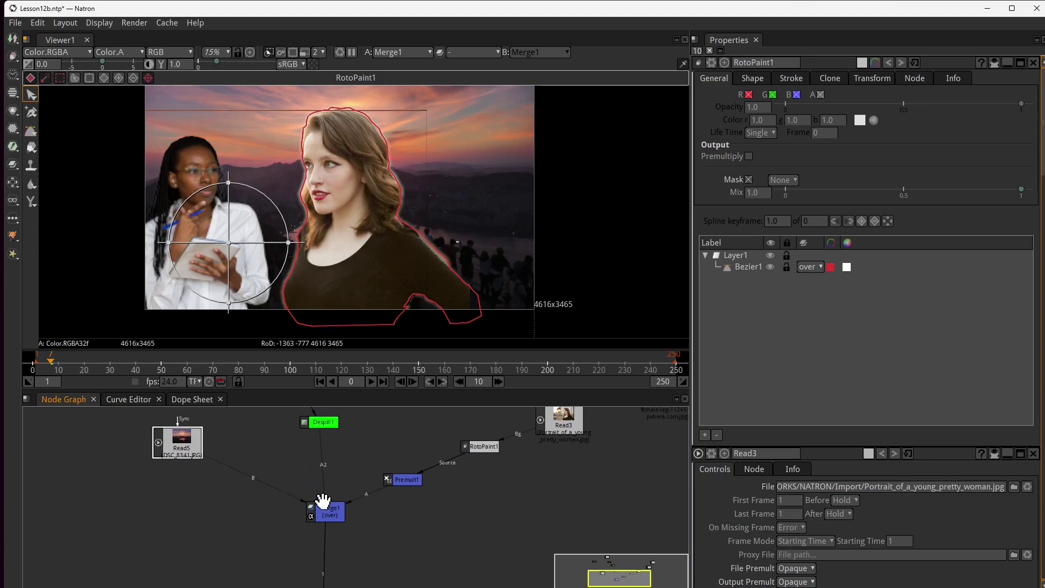
{"action": "left_click_drag", "start_coordinate": [326, 489], "coordinate": [270, 483]}
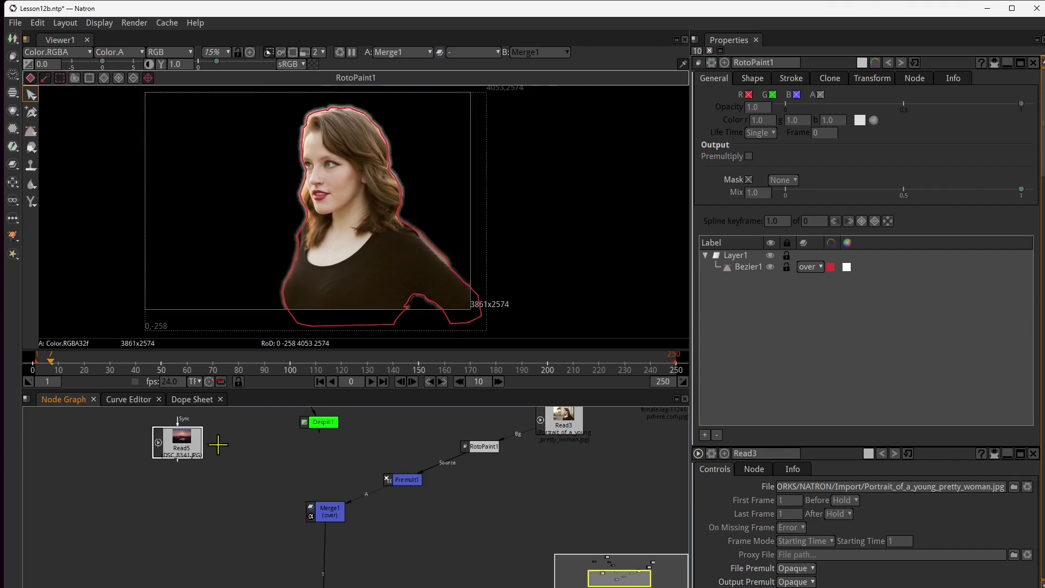
{"action": "left_click_drag", "start_coordinate": [404, 482], "coordinate": [408, 513]}
{"action": "left_click_drag", "start_coordinate": [326, 514], "coordinate": [324, 548]}
{"action": "left_click_drag", "start_coordinate": [481, 449], "coordinate": [484, 496]}
{"action": "left_click_drag", "start_coordinate": [565, 425], "coordinate": [576, 477]}
{"action": "left_click_drag", "start_coordinate": [453, 532], "coordinate": [475, 479]}
Duplicate the Read3 portrait node and connect the copy to Merge1's B input as the background
{"action": "left_click_drag", "start_coordinate": [581, 453], "coordinate": [226, 478]}
{"action": "key", "text": "ctrl+c"}
{"action": "key", "text": "ctrl+v"}
{"action": "left_click", "coordinate": [331, 522]}
{"action": "left_click_drag", "start_coordinate": [350, 508], "coordinate": [193, 484]}
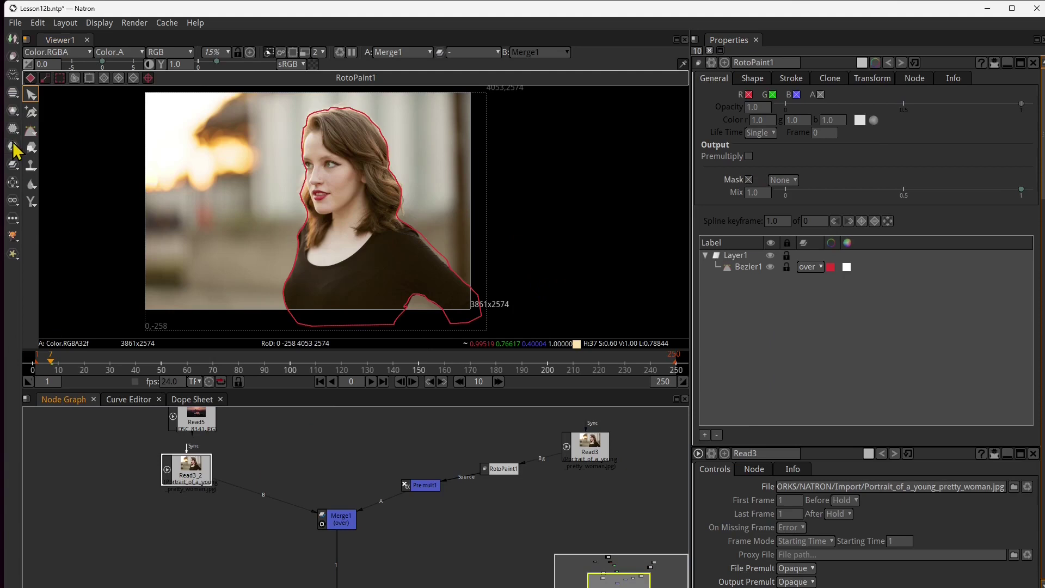
Insert a HueCorrect node between the duplicated portrait and Merge1, and space the two nodes apart
{"action": "left_click", "coordinate": [11, 113]}
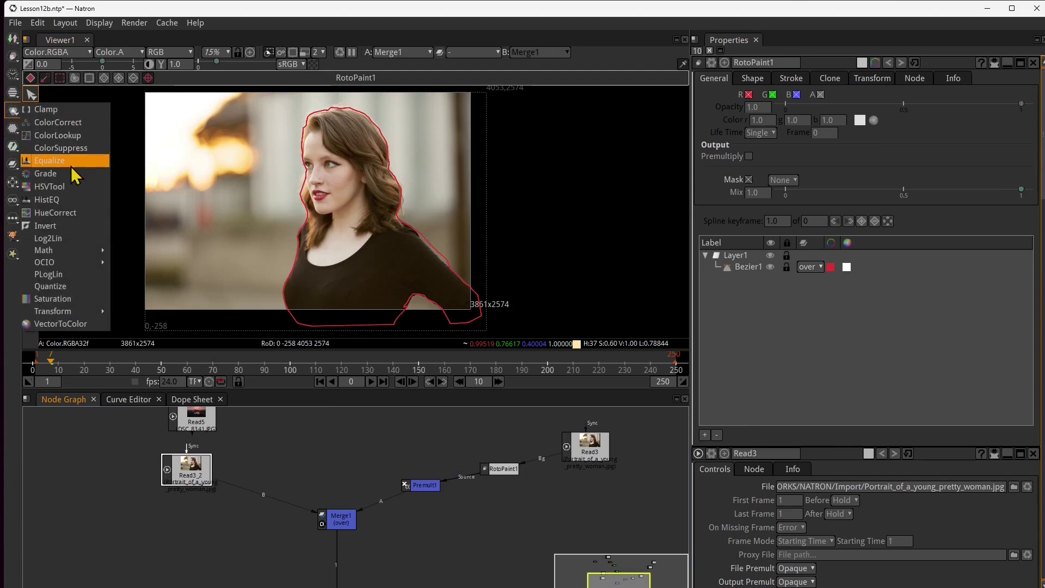
{"action": "left_click", "coordinate": [63, 214]}
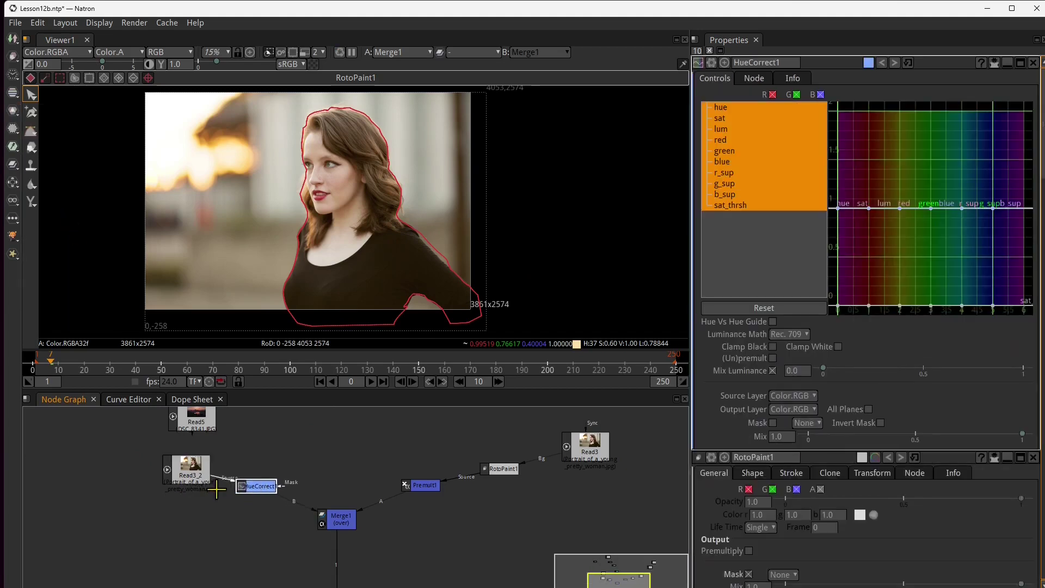
{"action": "left_click_drag", "start_coordinate": [216, 489], "coordinate": [187, 484]}
{"action": "left_click_drag", "start_coordinate": [259, 489], "coordinate": [250, 495]}
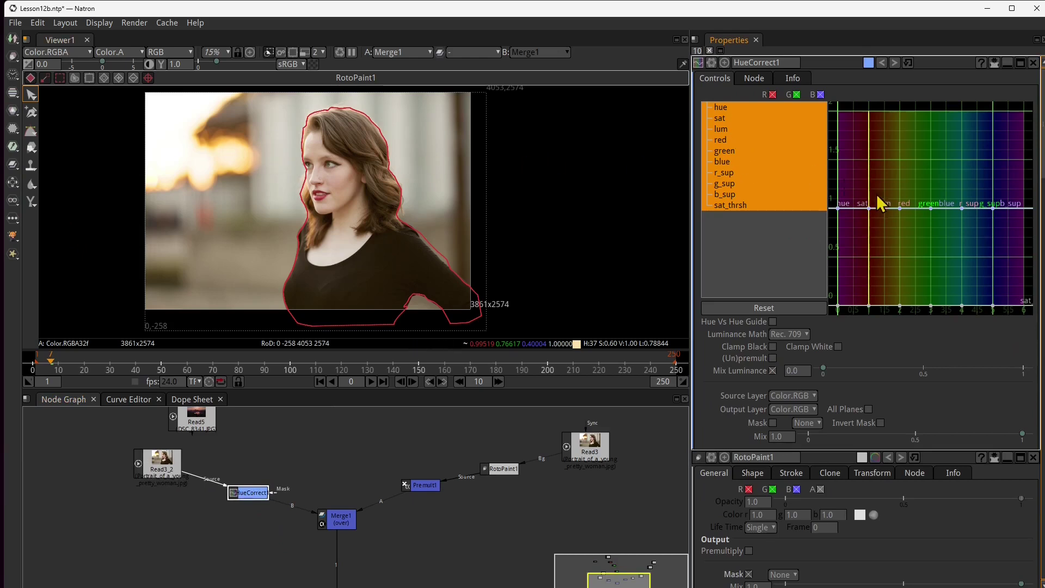
Lower the HueCorrect1 curves to about 0.57 at hue 2, 0.64 at hue 4 and 0.80 at hue 0, and raise one to 1.36 at hue 2
{"action": "left_click_drag", "start_coordinate": [902, 207], "coordinate": [897, 249]}
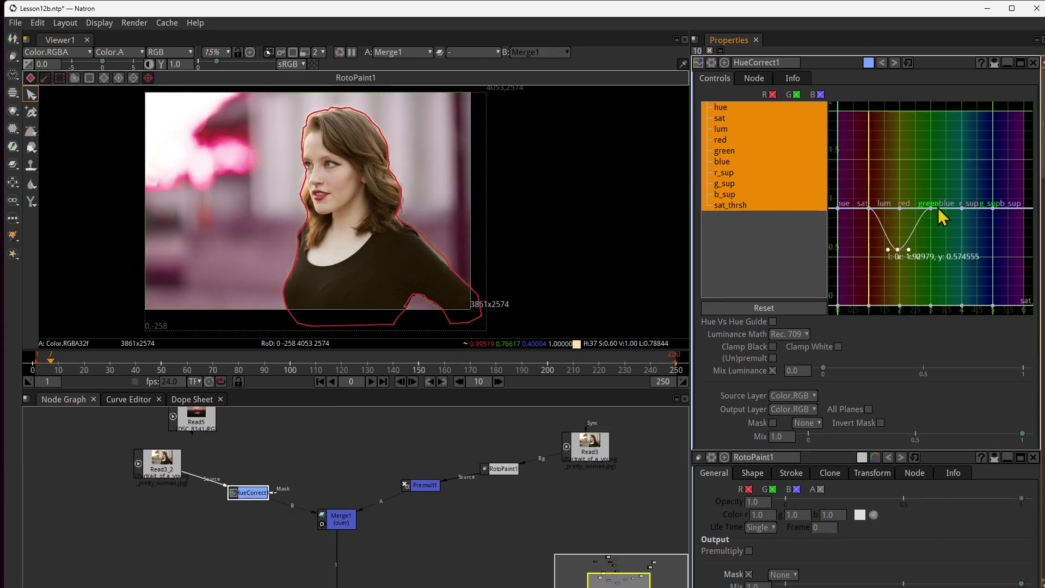
{"action": "left_click_drag", "start_coordinate": [962, 209], "coordinate": [960, 246]}
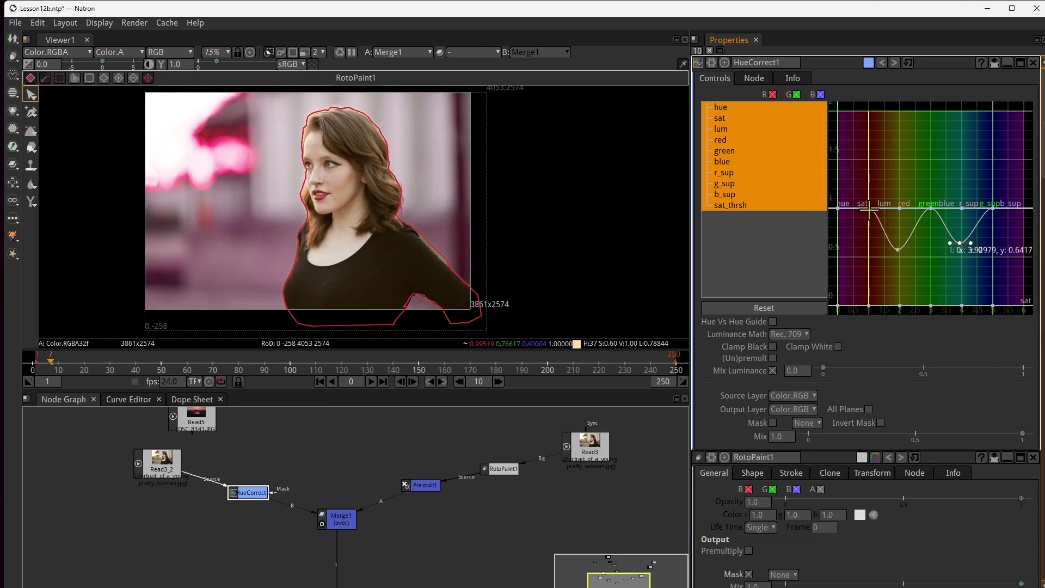
{"action": "left_click_drag", "start_coordinate": [838, 209], "coordinate": [837, 227]}
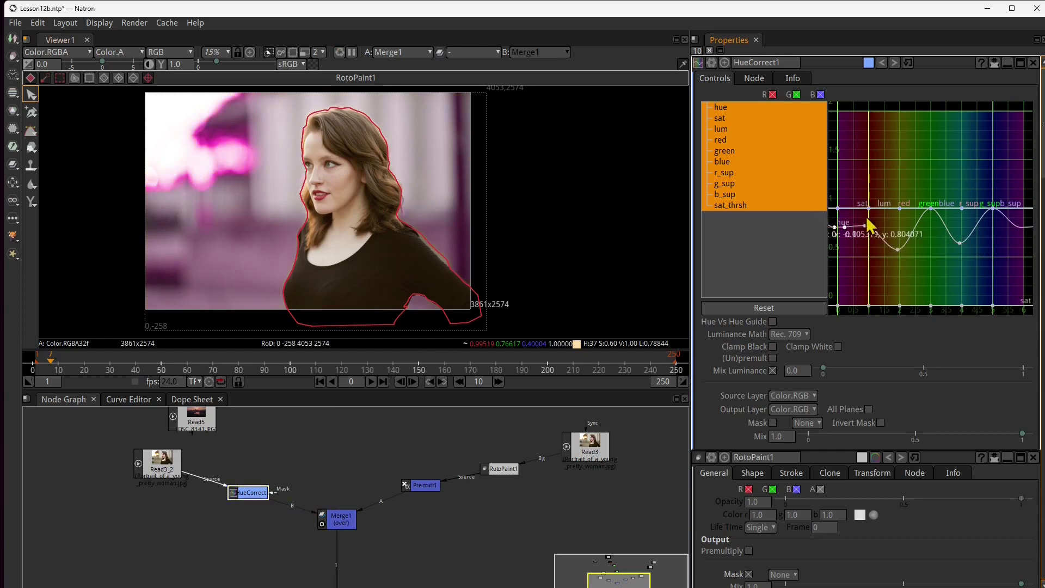
{"action": "left_click_drag", "start_coordinate": [902, 204], "coordinate": [902, 173]}
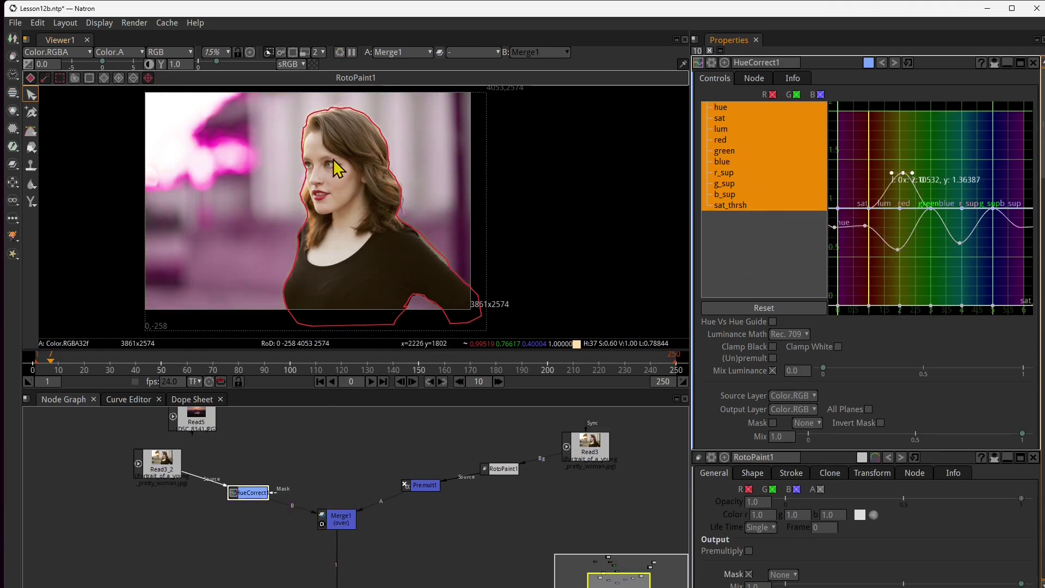
Try a HueKeyer node between Read3 and RotoPaint1, positioning it beside Read3
{"action": "left_click", "coordinate": [595, 442]}
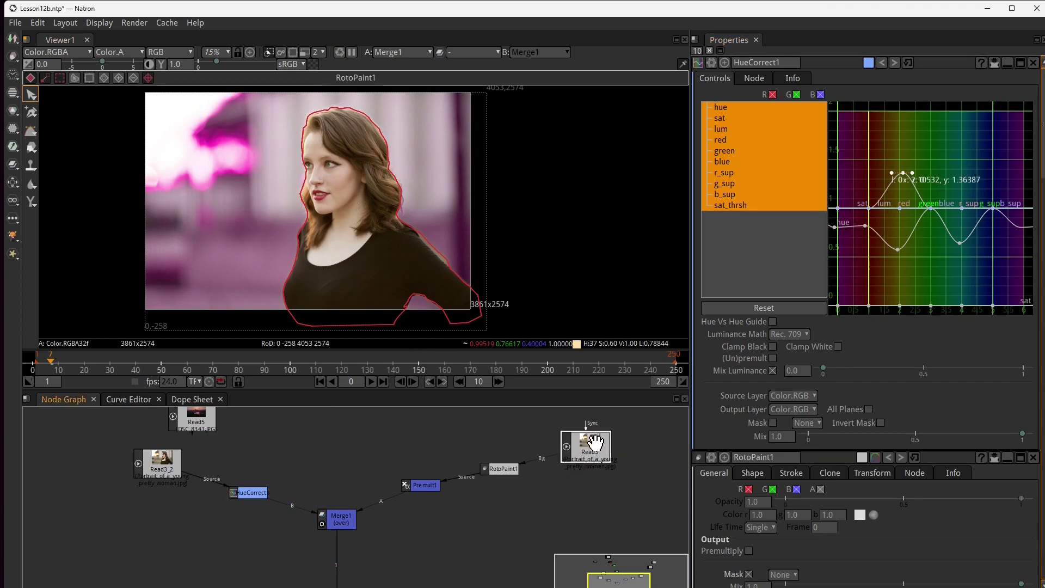
{"action": "left_click_drag", "start_coordinate": [590, 451], "coordinate": [612, 437]}
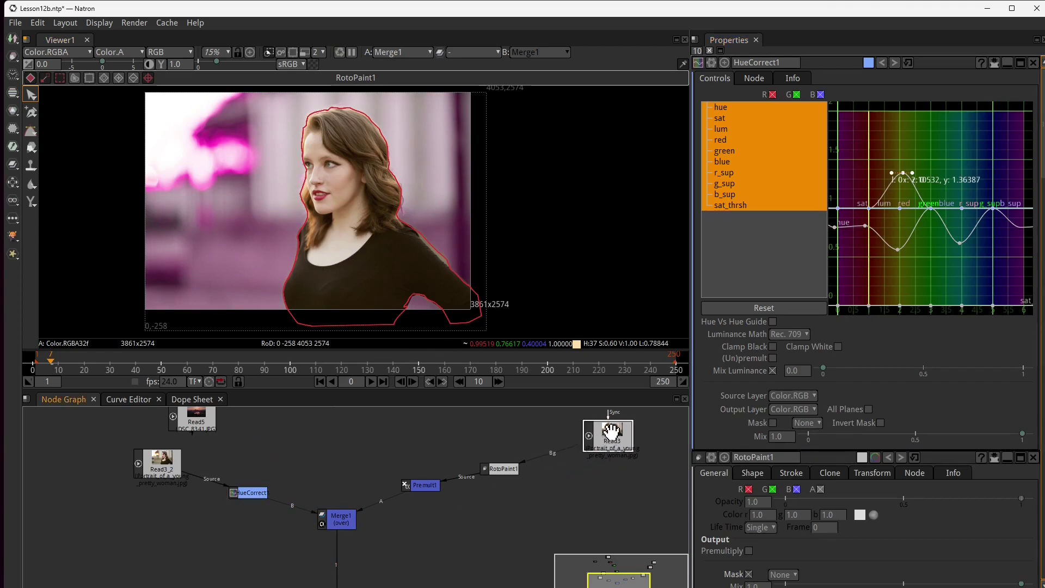
{"action": "left_click", "coordinate": [14, 98]}
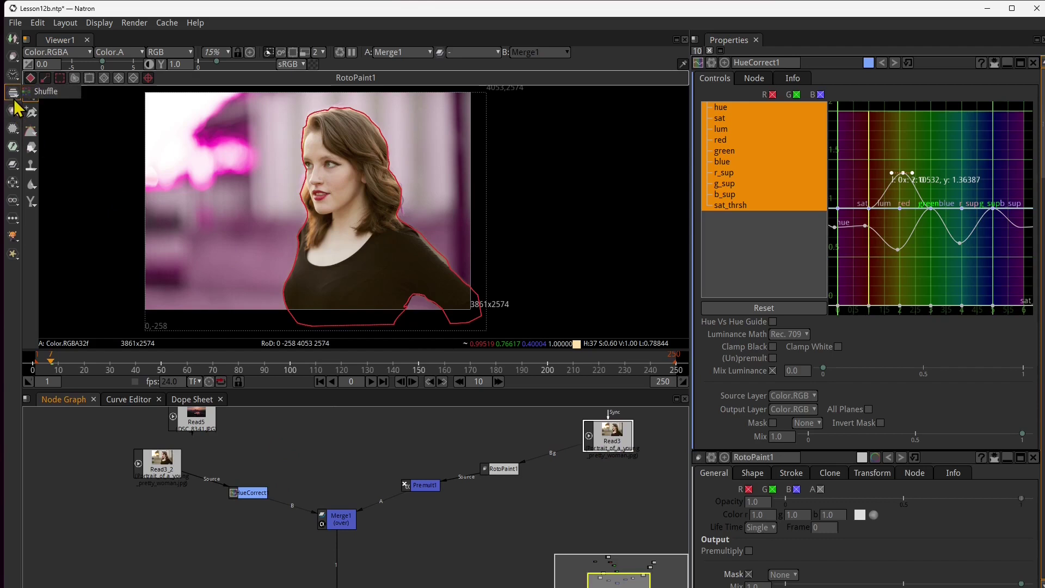
{"action": "left_click", "coordinate": [13, 111]}
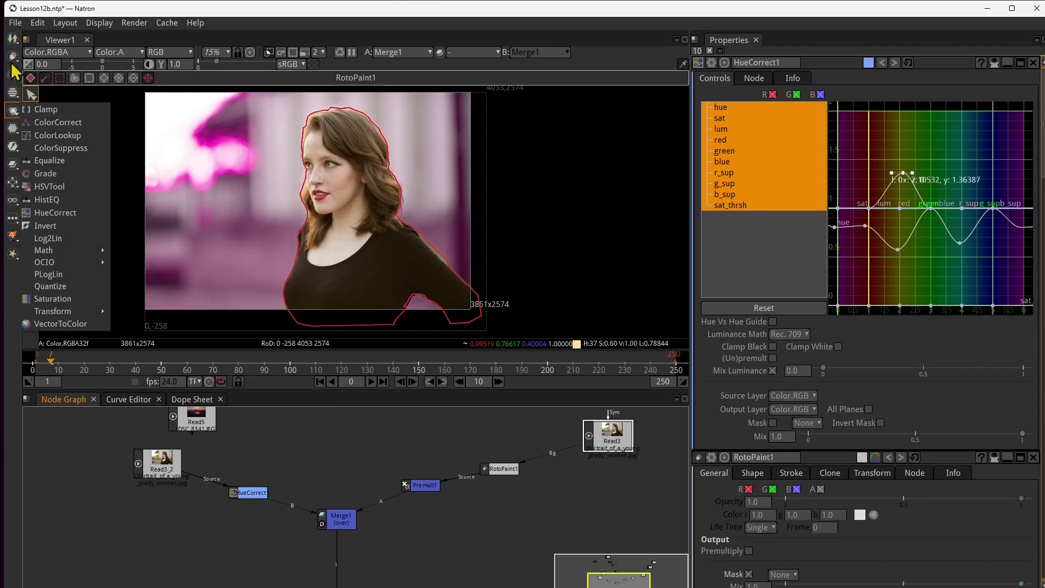
{"action": "left_click", "coordinate": [12, 146]}
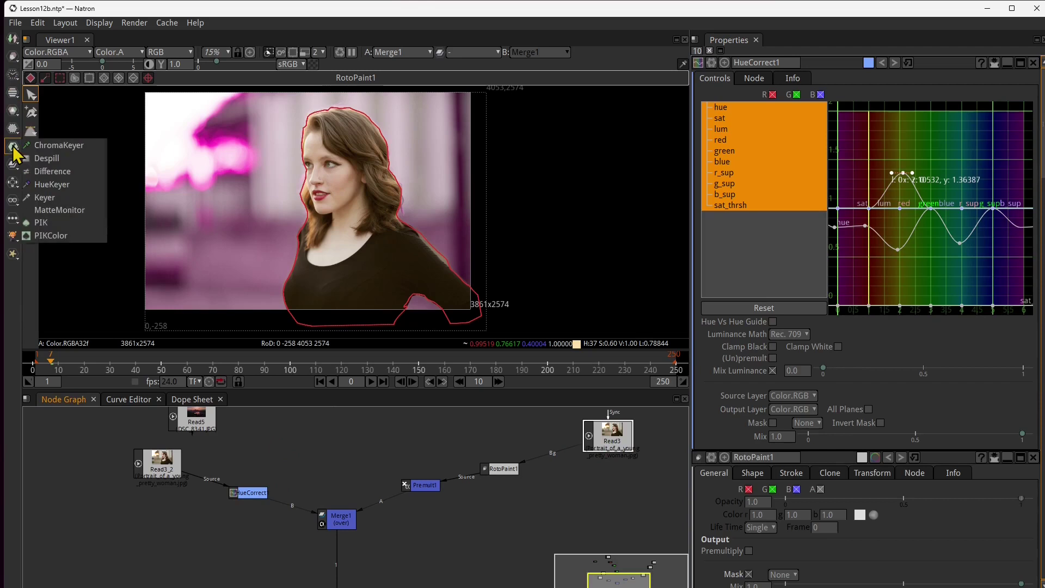
{"action": "left_click", "coordinate": [52, 184]}
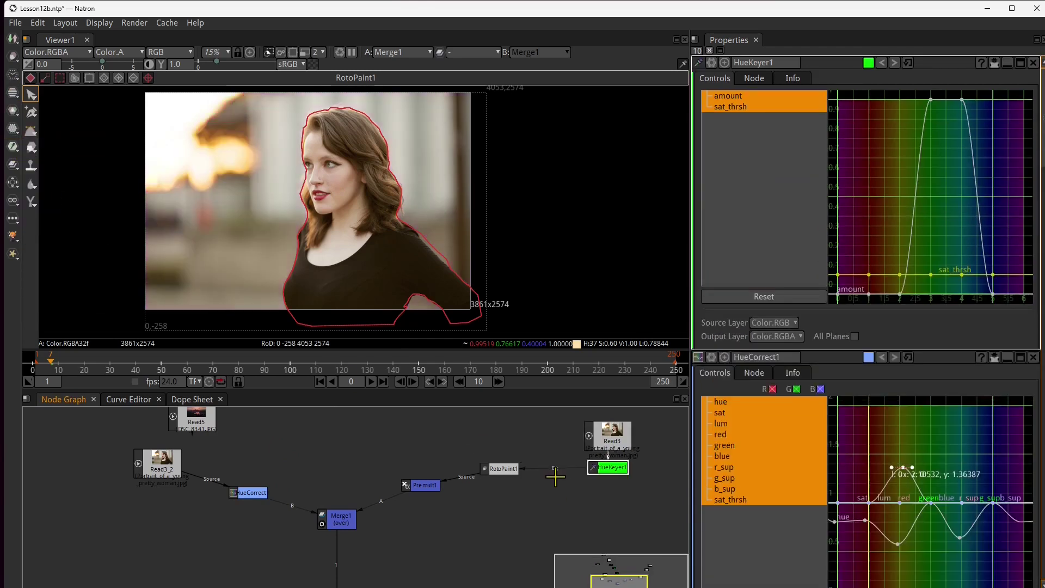
{"action": "left_click_drag", "start_coordinate": [605, 468], "coordinate": [572, 443]}
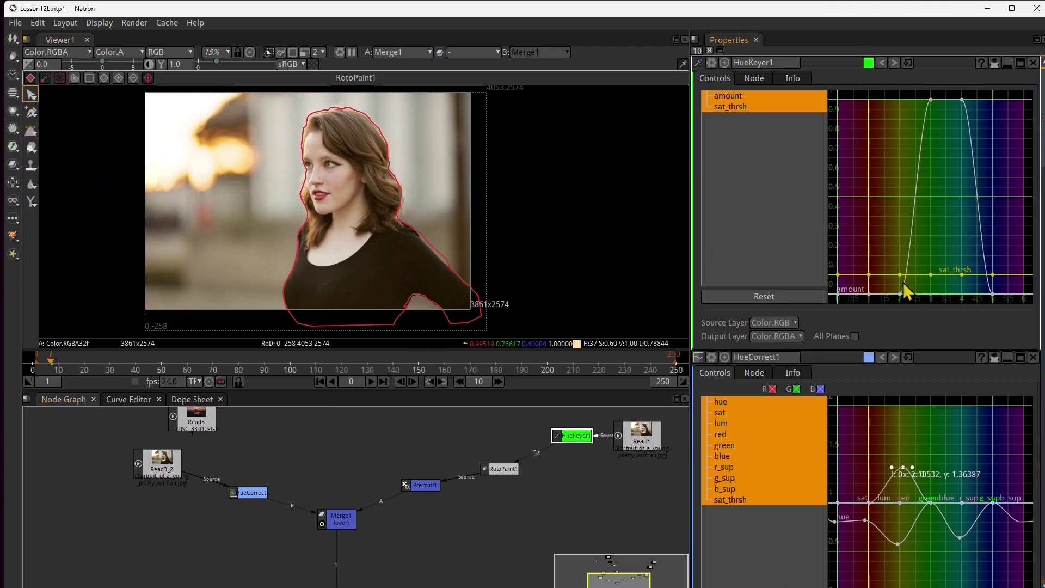
Try raising HueKeyer1's sat_thrsh curve across the green, cyan and blue hues, with the green point at about 0.42
{"action": "left_click_drag", "start_coordinate": [900, 274], "coordinate": [928, 213]}
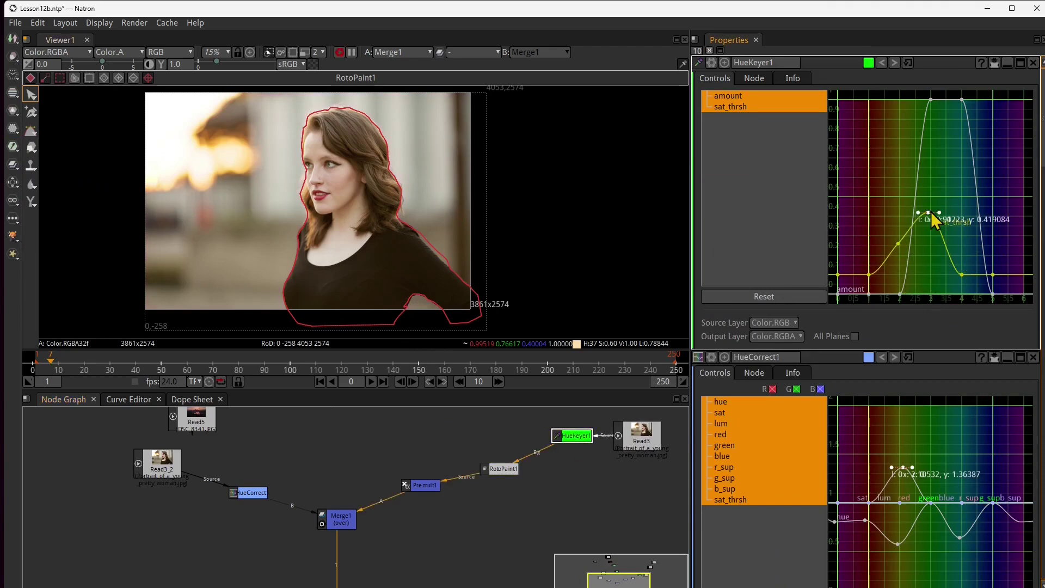
{"action": "left_click_drag", "start_coordinate": [993, 274], "coordinate": [1001, 241]}
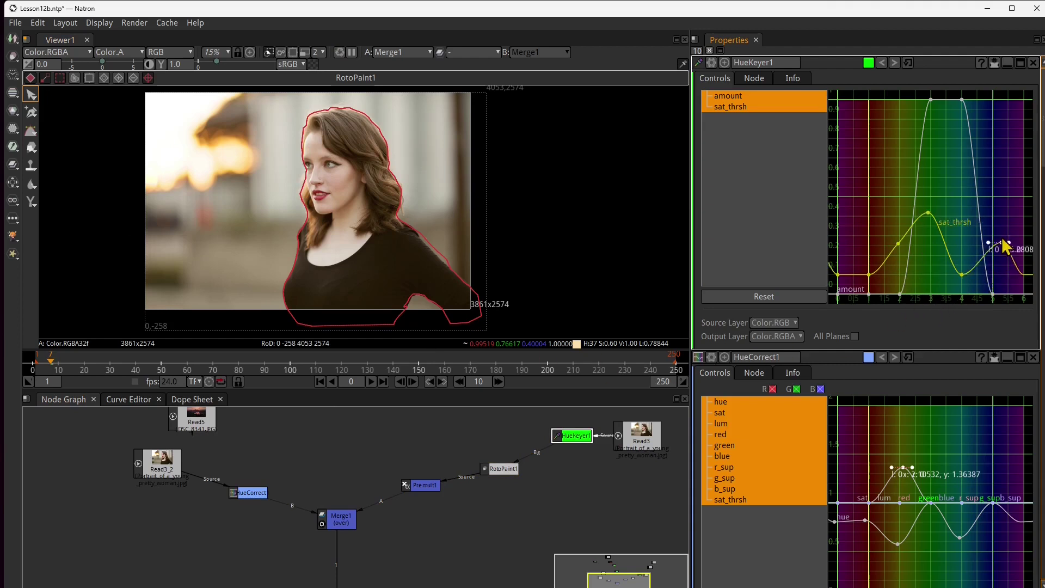
{"action": "left_click_drag", "start_coordinate": [961, 274], "coordinate": [968, 231]}
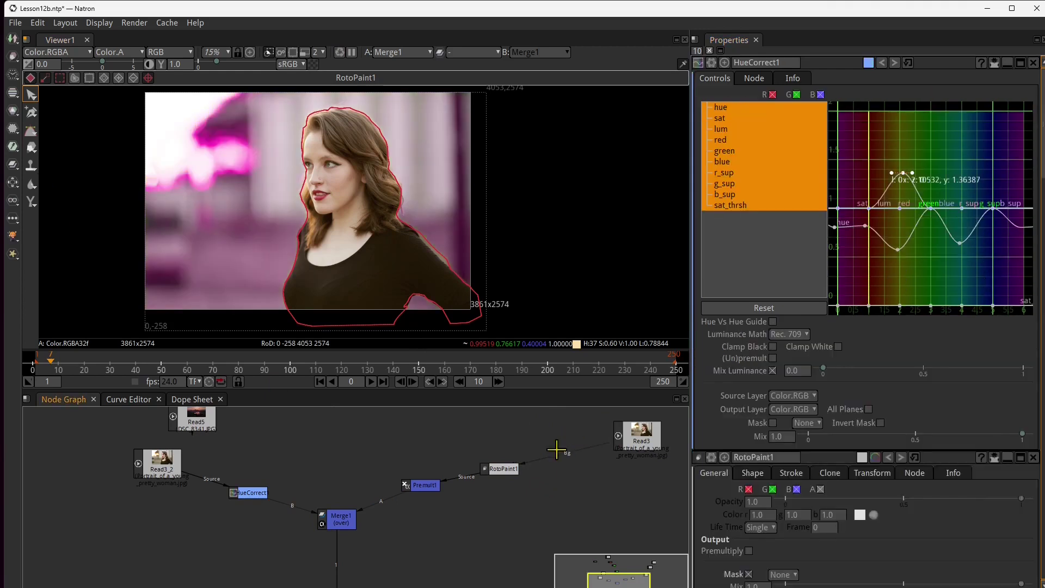
Try adding a second HueCorrect node at RotoPaint1 in the portrait branch, making room for it between the neighbouring nodes
{"action": "left_click_drag", "start_coordinate": [504, 472], "coordinate": [405, 491]}
{"action": "left_click_drag", "start_coordinate": [544, 450], "coordinate": [567, 444]}
{"action": "left_click_drag", "start_coordinate": [405, 488], "coordinate": [422, 482]}
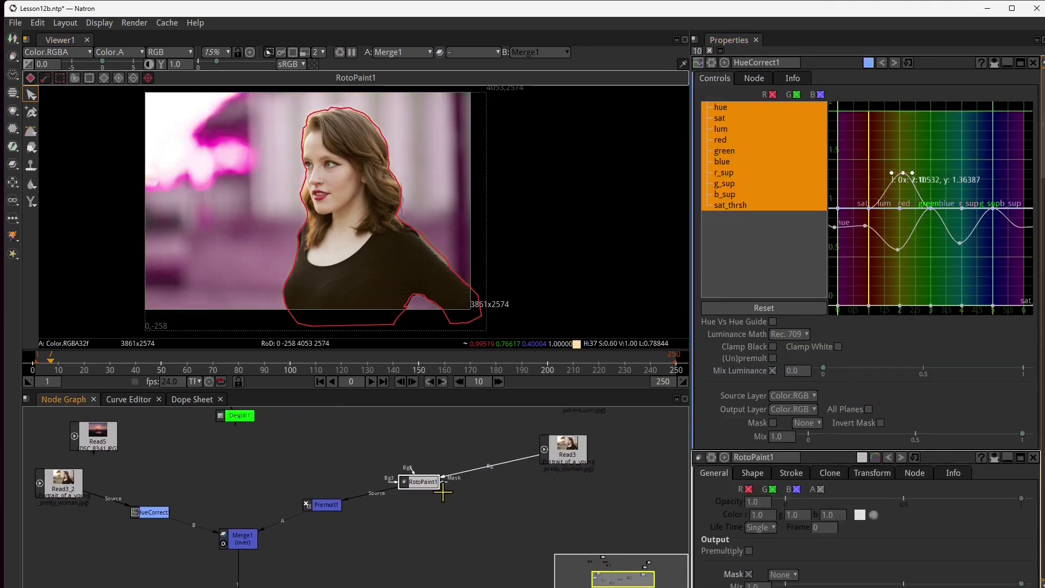
{"action": "left_click", "coordinate": [11, 113]}
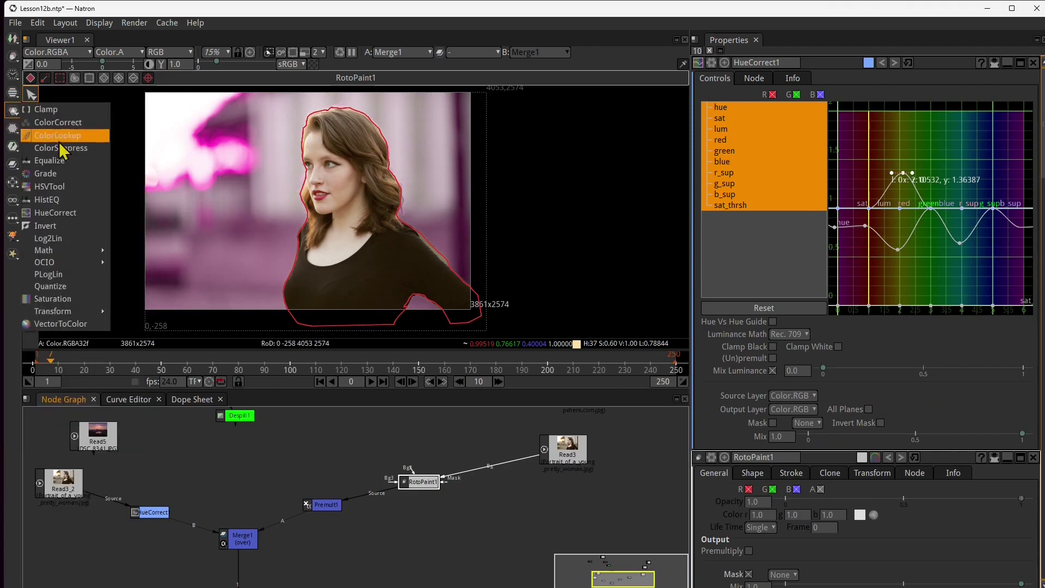
{"action": "left_click", "coordinate": [70, 212]}
{"action": "left_click_drag", "start_coordinate": [421, 483], "coordinate": [485, 475]}
{"action": "left_click_drag", "start_coordinate": [423, 505], "coordinate": [409, 484]}
{"action": "left_click_drag", "start_coordinate": [412, 483], "coordinate": [419, 487]}
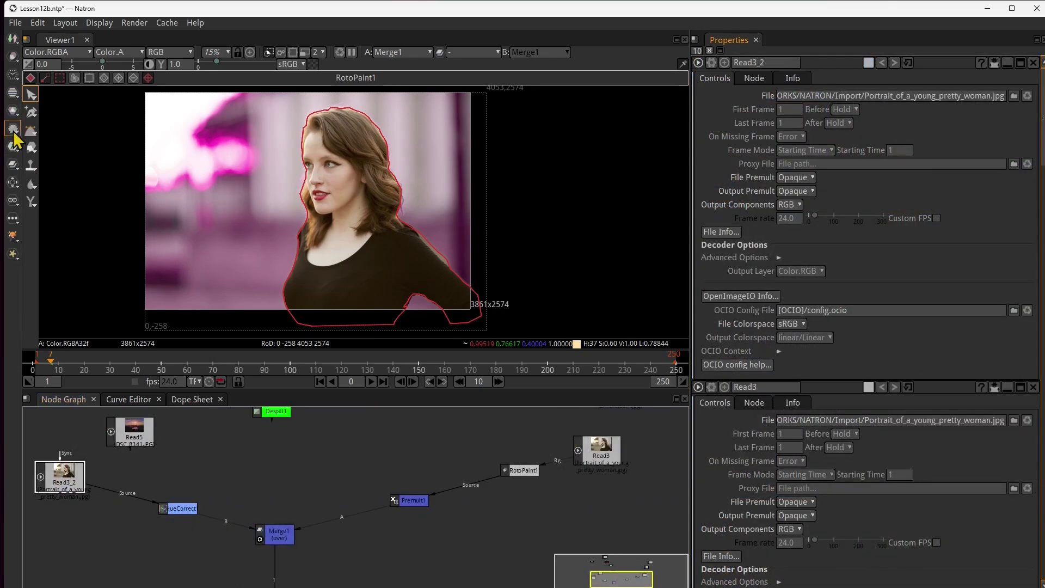
Insert a Glow node between the duplicated portrait and HueCorrect1, and set its Size to 10.0
{"action": "left_click", "coordinate": [13, 131]}
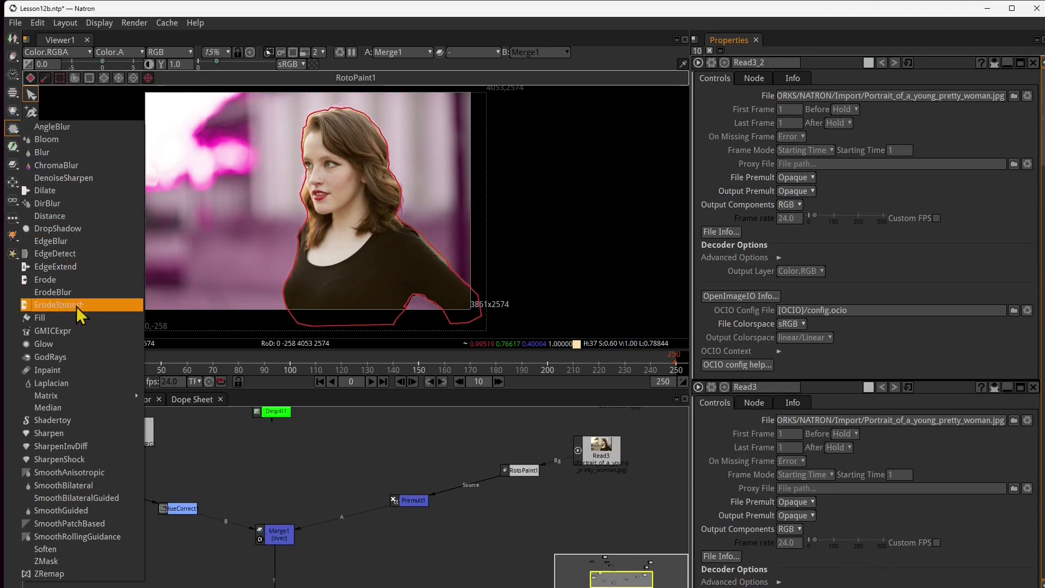
{"action": "left_click", "coordinate": [40, 344]}
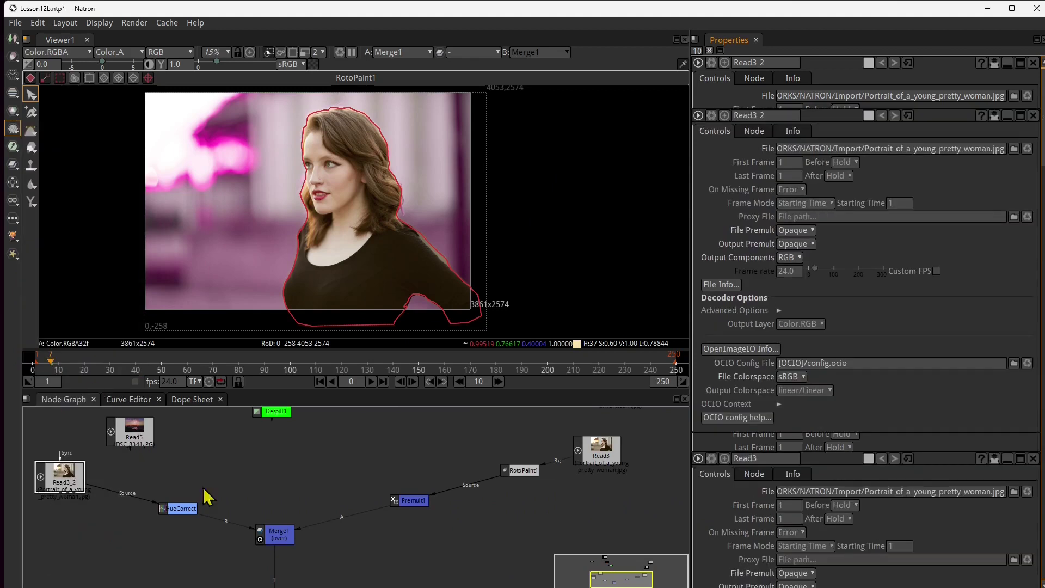
{"action": "left_click_drag", "start_coordinate": [64, 514], "coordinate": [125, 483]}
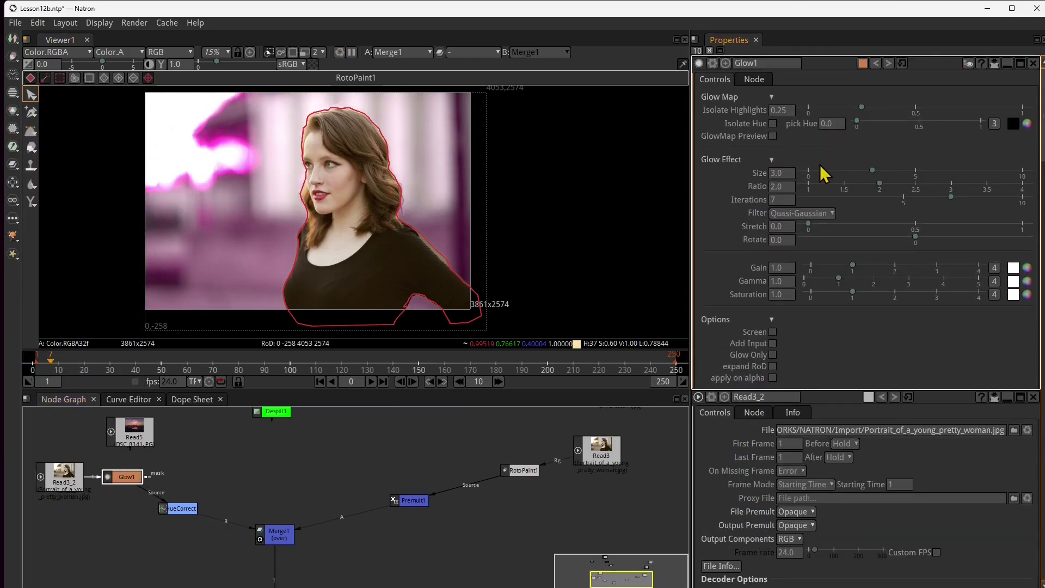
{"action": "left_click_drag", "start_coordinate": [873, 169], "coordinate": [929, 171]}
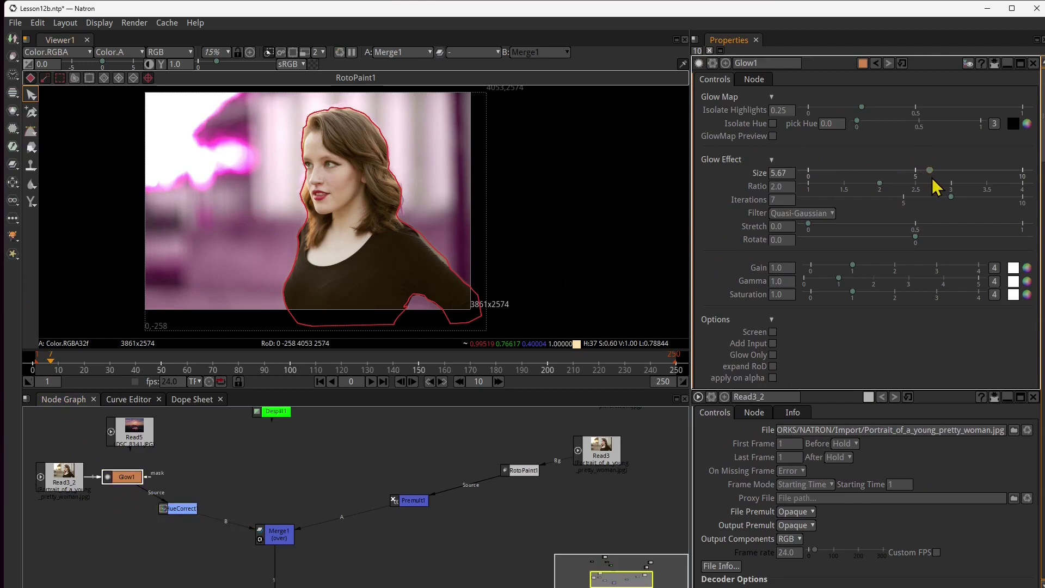
{"action": "left_click_drag", "start_coordinate": [930, 170], "coordinate": [1040, 173]}
Make room after the duplicated portrait node and insert a DirBlur node between it and Glow1
{"action": "left_click_drag", "start_coordinate": [169, 510], "coordinate": [210, 519]}
{"action": "left_click_drag", "start_coordinate": [126, 476], "coordinate": [150, 494]}
{"action": "left_click", "coordinate": [61, 472]}
{"action": "left_click", "coordinate": [12, 129]}
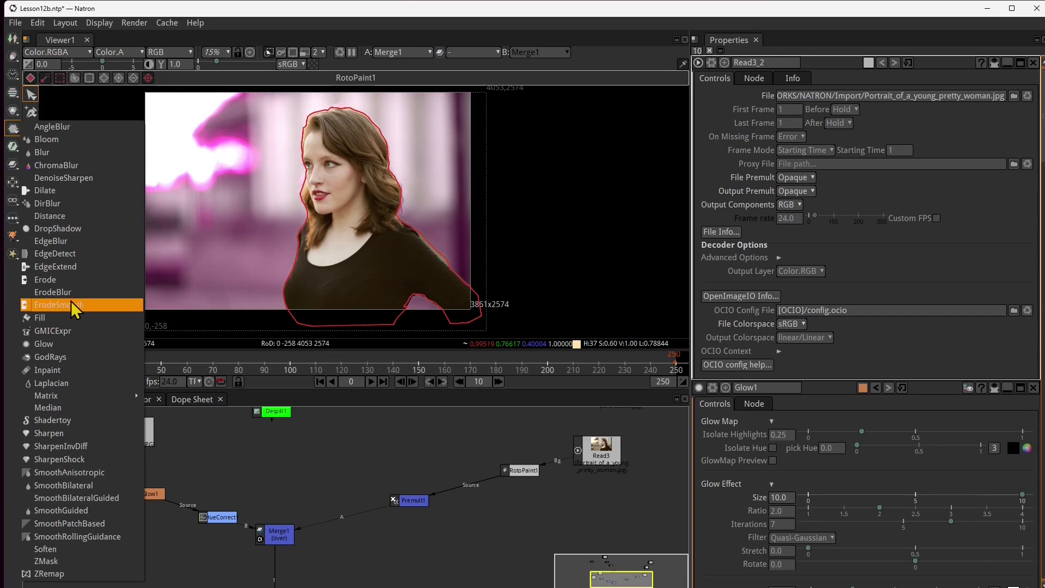
{"action": "left_click", "coordinate": [55, 203]}
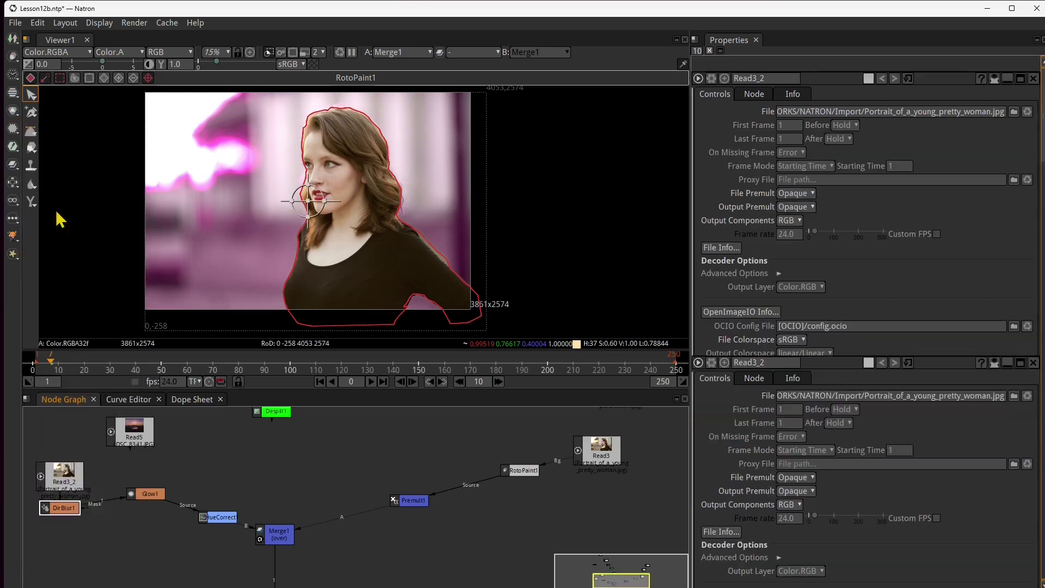
Offset DirBlur1 by about -1144, 272 with a Scale of 4.88, and disable both DirBlur1 and Glow1
{"action": "left_click_drag", "start_coordinate": [308, 203], "coordinate": [211, 179]}
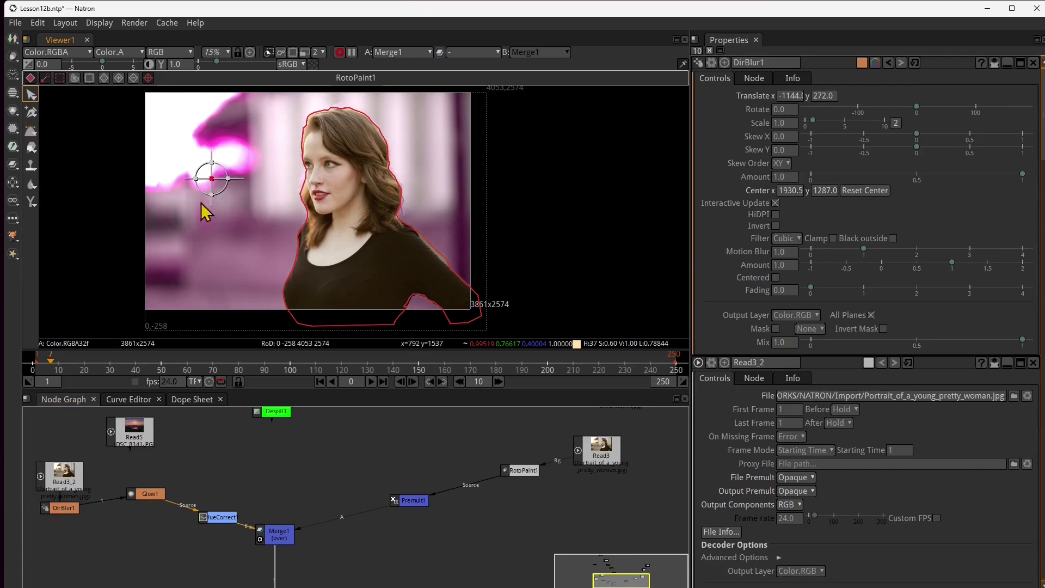
{"action": "left_click", "coordinate": [158, 511]}
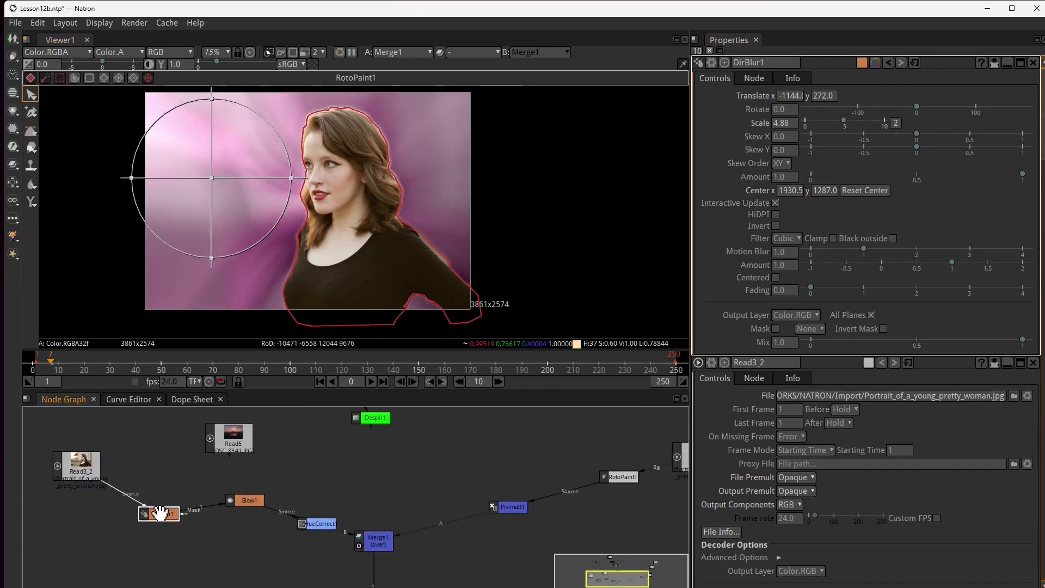
{"action": "key", "text": "d"}
{"action": "left_click", "coordinate": [247, 503]}
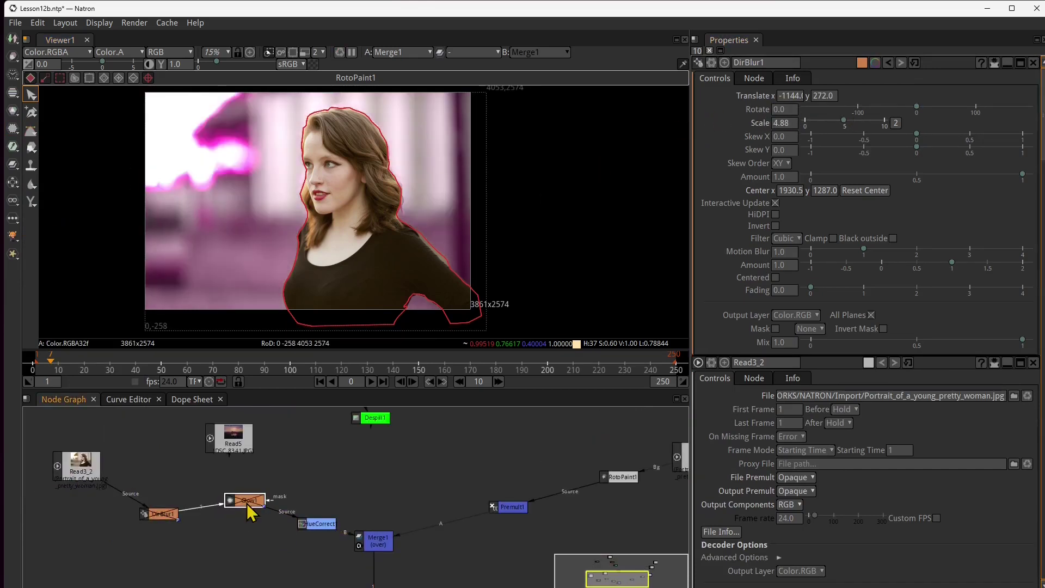
Insert a Saturation node between the duplicated portrait Read3_2 and DirBlur1, and set its Saturation to 0.0
{"action": "left_click_drag", "start_coordinate": [172, 536], "coordinate": [267, 540]}
{"action": "left_click_drag", "start_coordinate": [178, 473], "coordinate": [114, 464]}
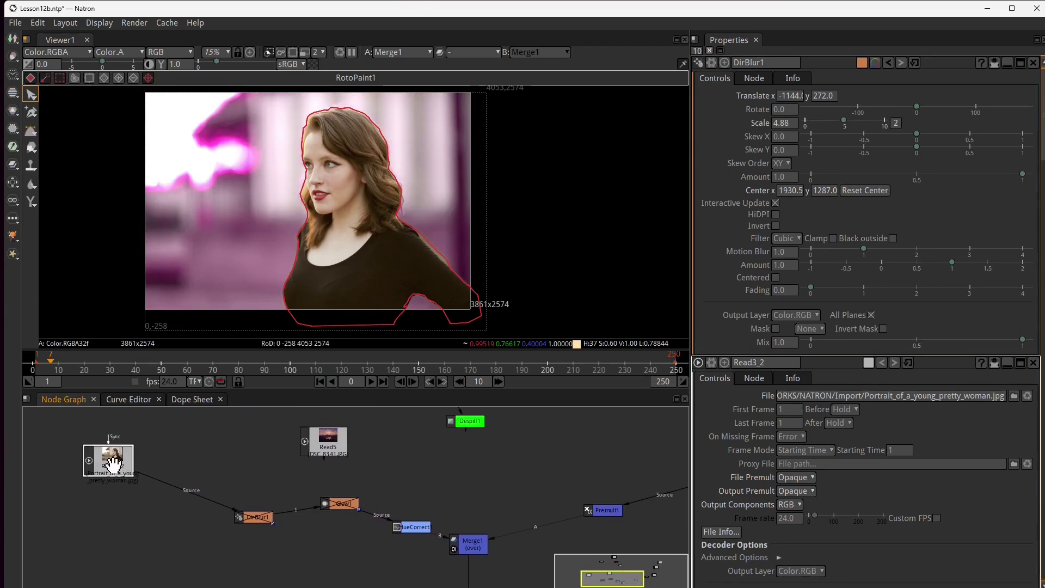
{"action": "double_click", "coordinate": [115, 465]}
{"action": "left_click", "coordinate": [12, 126]}
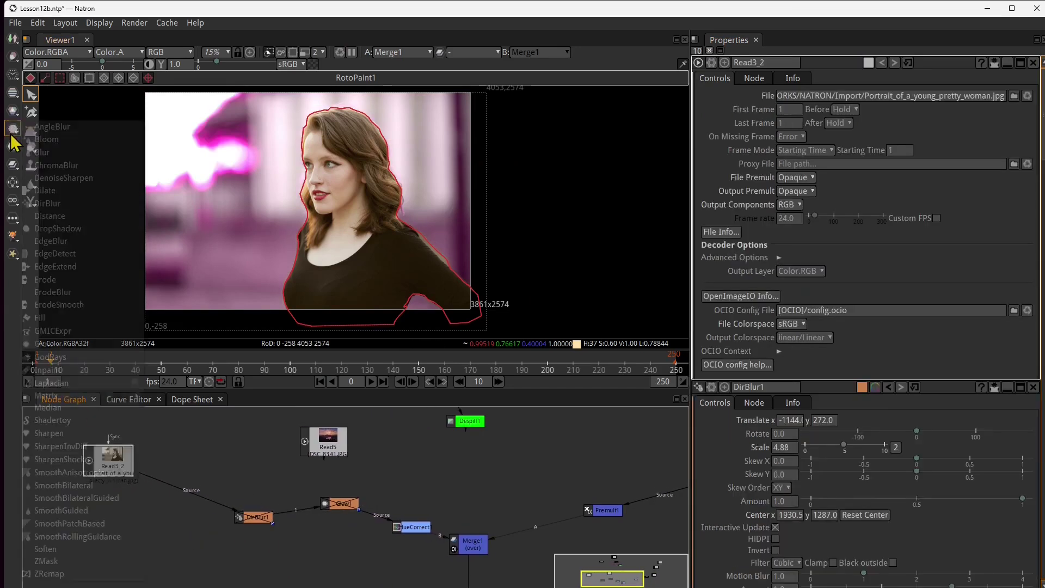
{"action": "left_click", "coordinate": [11, 113]}
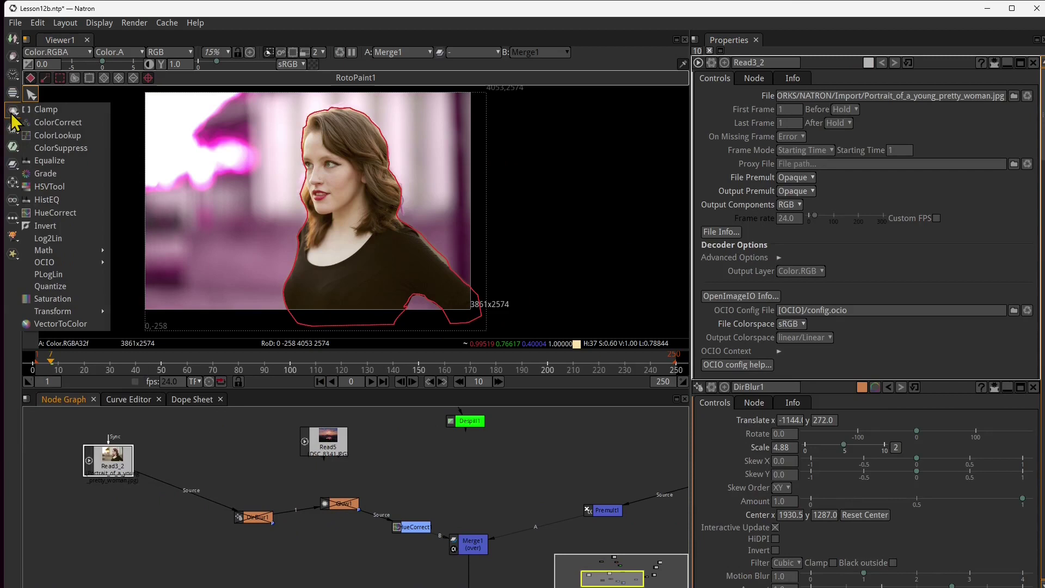
{"action": "left_click", "coordinate": [54, 299]}
{"action": "left_click_drag", "start_coordinate": [115, 495], "coordinate": [181, 482]}
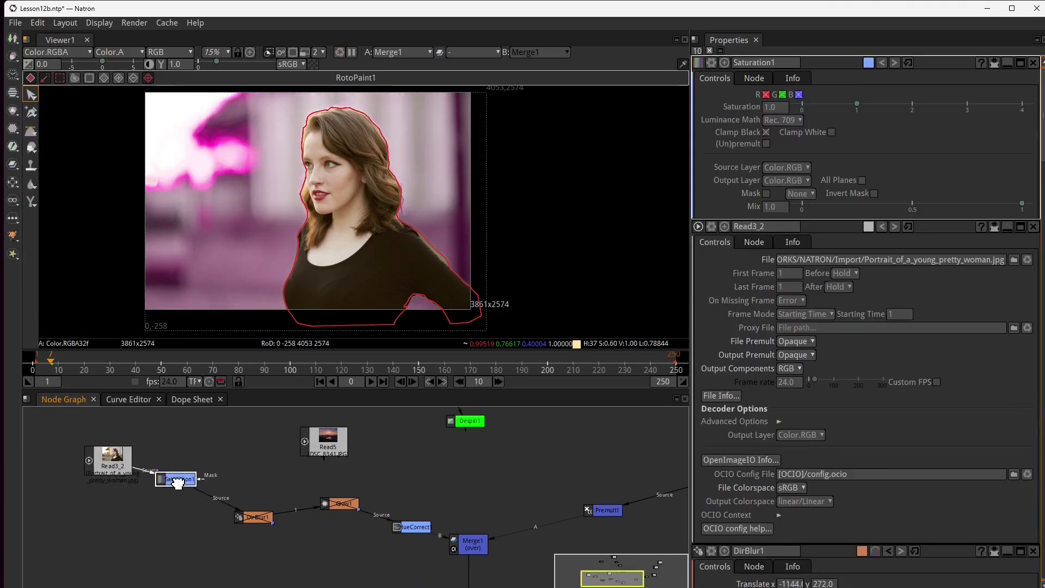
{"action": "left_click_drag", "start_coordinate": [857, 104], "coordinate": [747, 112]}
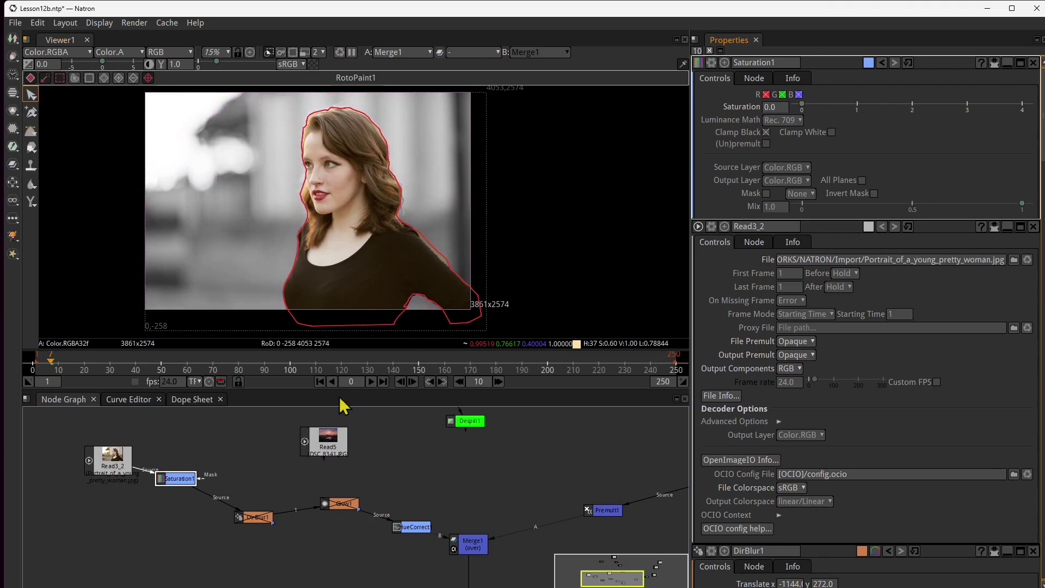
Tidy the positions of Saturation1 and Read3_2 in the graph, and hide the viewer overlays
{"action": "left_click_drag", "start_coordinate": [179, 483], "coordinate": [185, 508]}
{"action": "left_click_drag", "start_coordinate": [117, 475], "coordinate": [109, 473]}
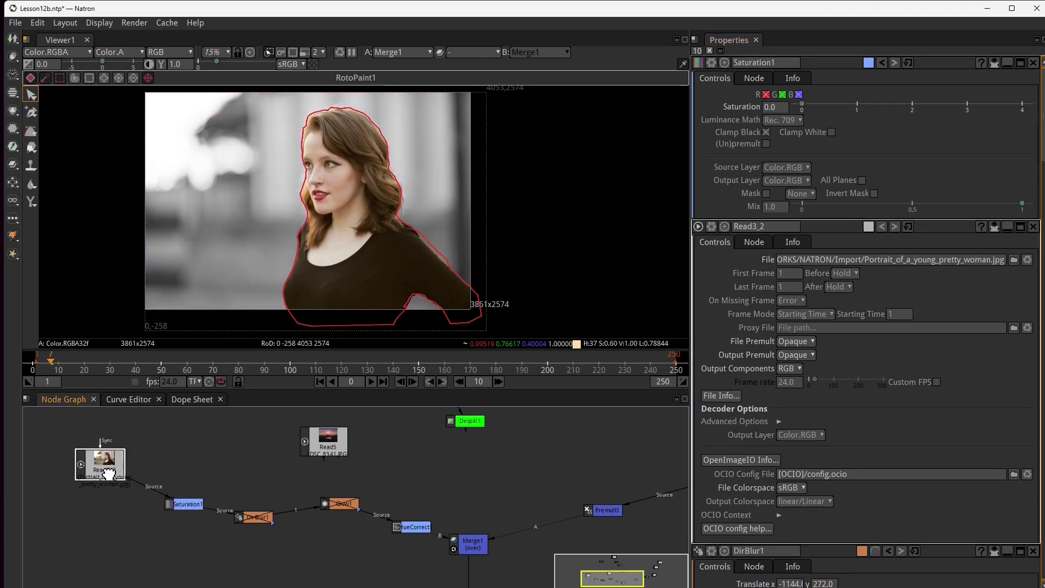
{"action": "scroll", "coordinate": [244, 308], "scroll_direction": "down", "scroll_amount": 2}
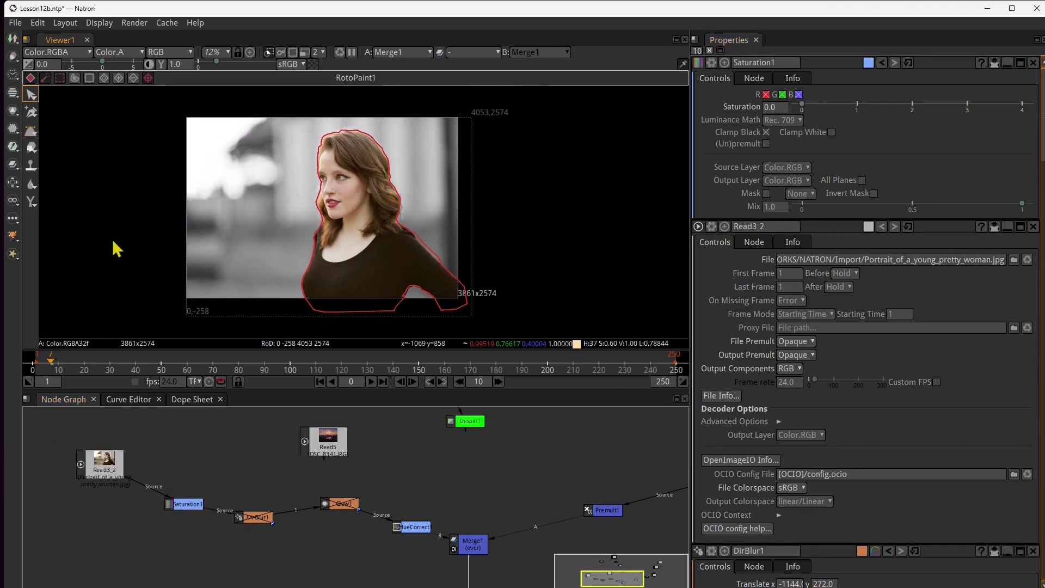
{"action": "key", "text": "o"}
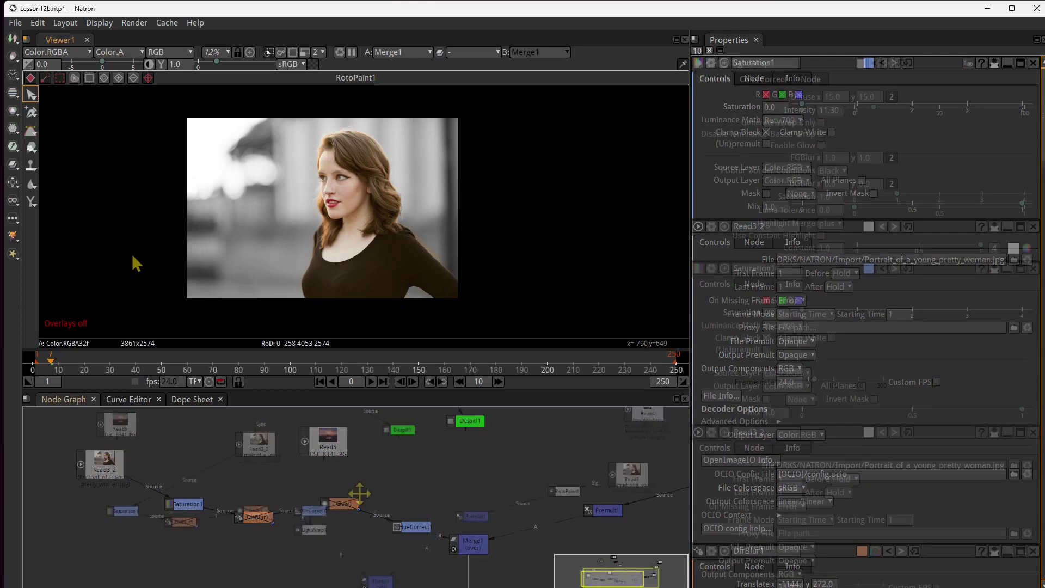
Add a second LightWrap node with its A input on Despill1 and its B input on the duplicated portrait
{"action": "scroll", "coordinate": [379, 500], "scroll_direction": "up", "scroll_amount": 2}
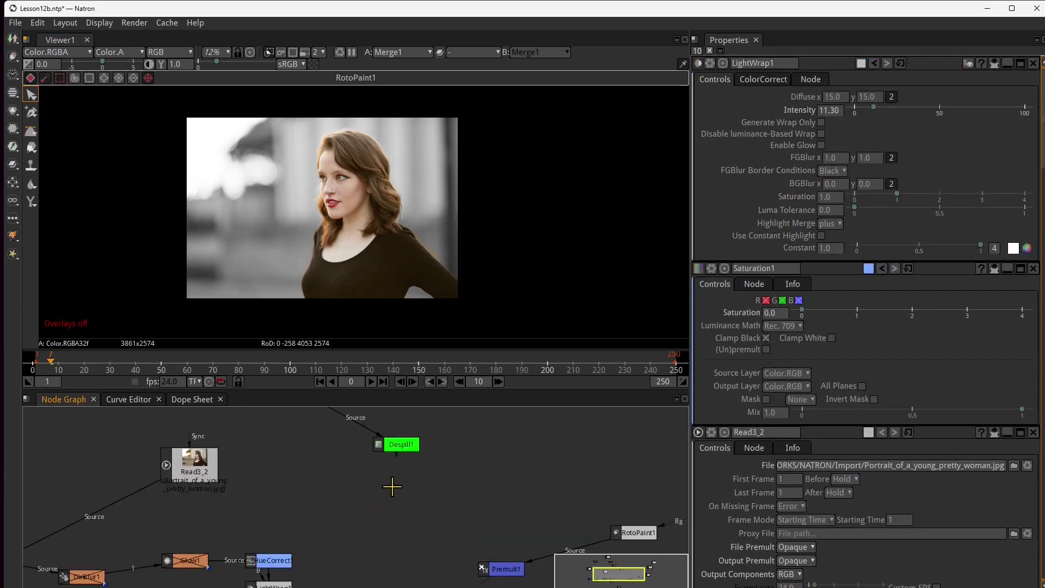
{"action": "left_click_drag", "start_coordinate": [269, 507], "coordinate": [268, 488]}
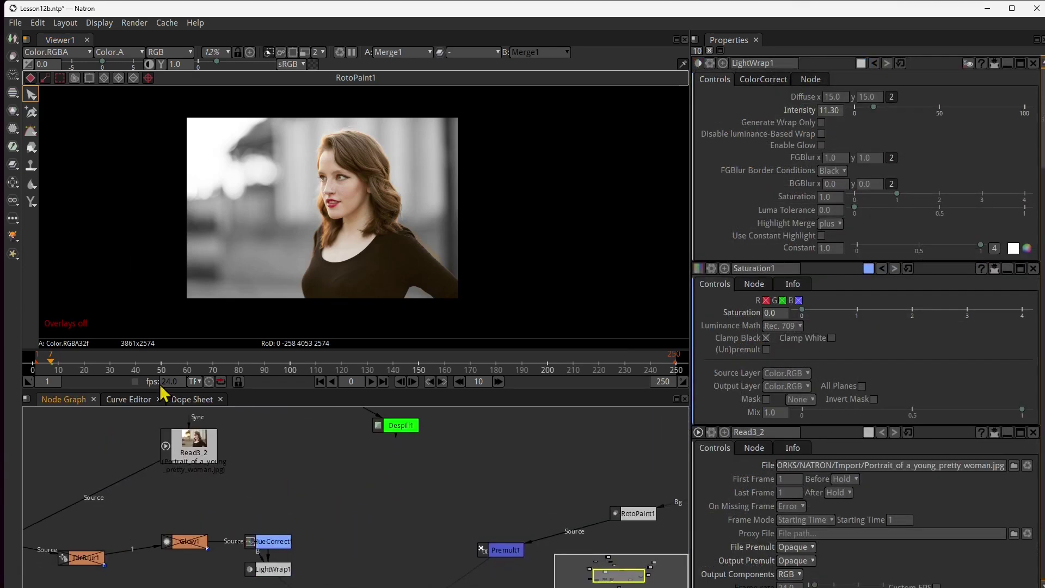
{"action": "left_click", "coordinate": [12, 39]}
{"action": "left_click", "coordinate": [13, 56]}
{"action": "left_click", "coordinate": [13, 56]}
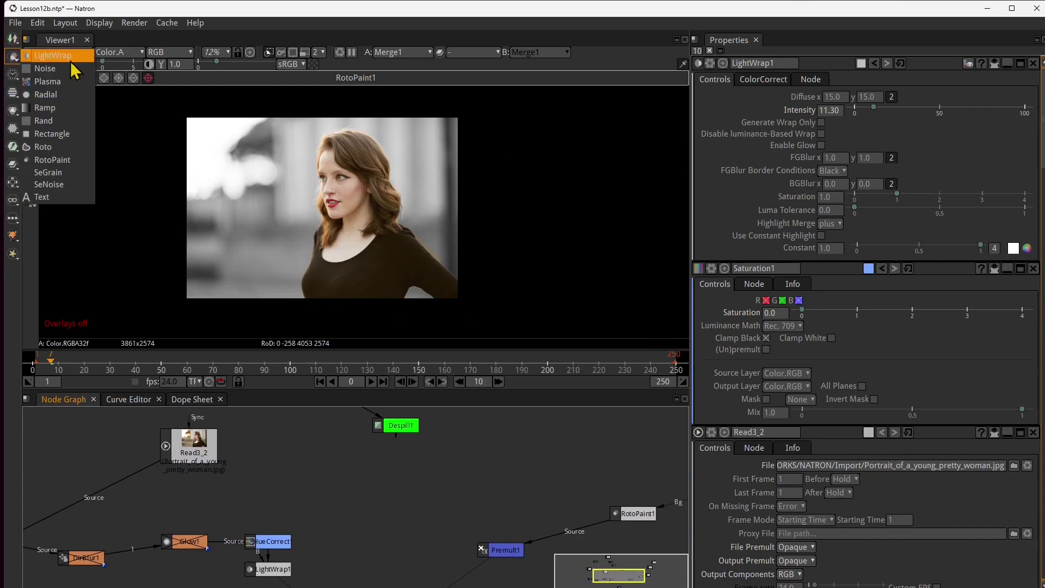
{"action": "left_click", "coordinate": [36, 57]}
{"action": "left_click_drag", "start_coordinate": [366, 507], "coordinate": [401, 426]}
{"action": "left_click_drag", "start_coordinate": [314, 478], "coordinate": [207, 458]}
{"action": "left_click_drag", "start_coordinate": [336, 532], "coordinate": [325, 477]}
{"action": "left_click_drag", "start_coordinate": [314, 441], "coordinate": [347, 449]}
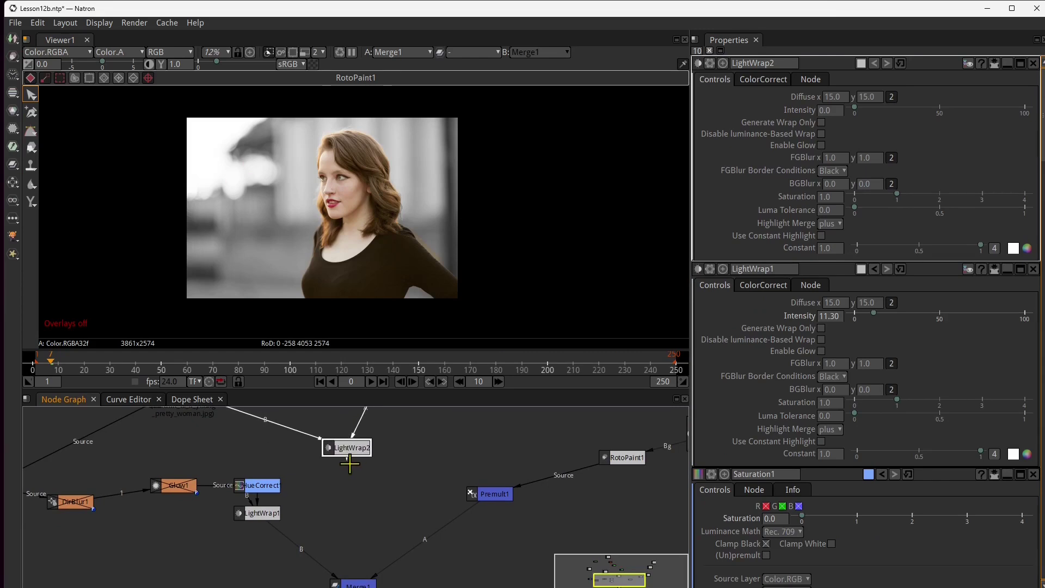
Detach LightWrap2's B input from the duplicated portrait and delete LightWrap1 from the background branch
{"action": "left_click_drag", "start_coordinate": [279, 478], "coordinate": [301, 500]}
{"action": "left_click_drag", "start_coordinate": [344, 462], "coordinate": [323, 452]}
{"action": "mouse_move", "coordinate": [284, 536]}
{"action": "left_mouse_down"}
{"action": "mouse_move", "coordinate": [284, 551]}
{"action": "mouse_move", "coordinate": [290, 538]}
{"action": "left_mouse_up"}
{"action": "key", "text": "Delete"}
Connect LightWrap2's B input to the background branch's HueCorrect node
{"action": "left_click_drag", "start_coordinate": [258, 489], "coordinate": [254, 489]}
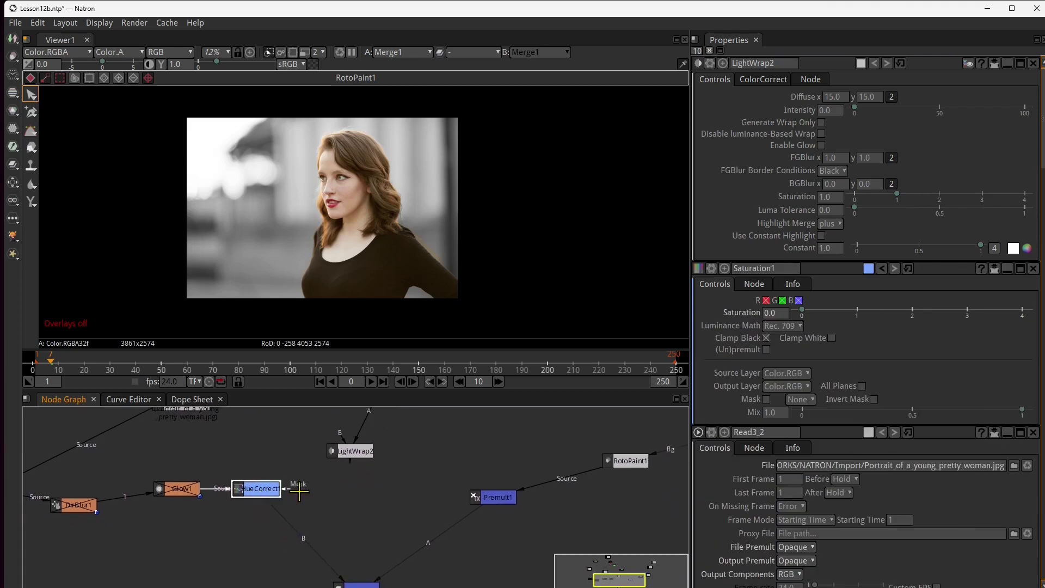
{"action": "left_click", "coordinate": [330, 453]}
{"action": "left_click", "coordinate": [278, 484]}
{"action": "left_click_drag", "start_coordinate": [334, 444], "coordinate": [267, 496]}
{"action": "left_click_drag", "start_coordinate": [332, 452], "coordinate": [347, 449]}
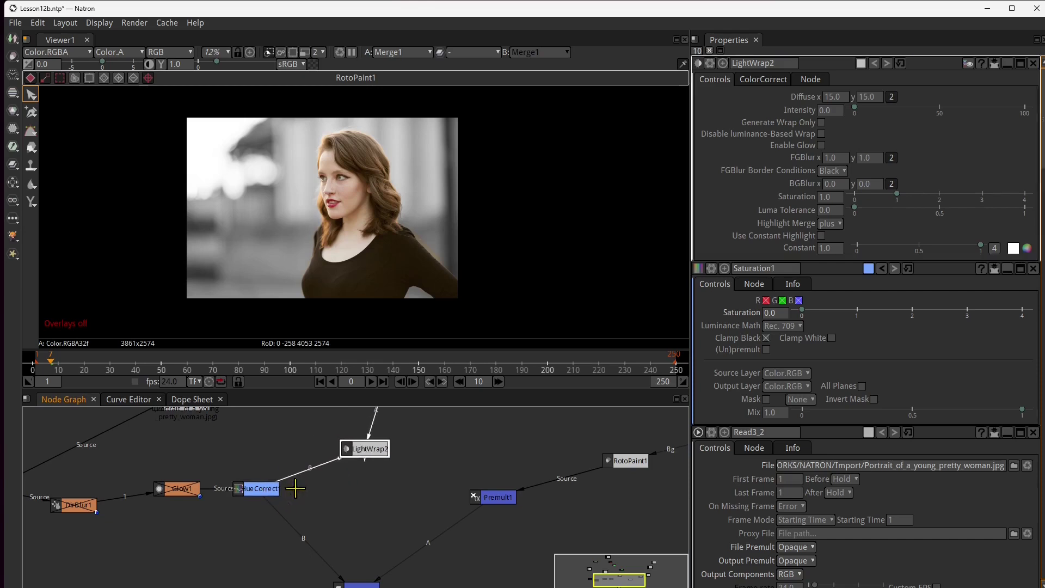
Feed LightWrap2's output into Merge1's A2 input to bring the keyed woman into the composite
{"action": "left_click_drag", "start_coordinate": [322, 529], "coordinate": [307, 541]}
{"action": "mouse_move", "coordinate": [159, 512]}
{"action": "left_mouse_down"}
{"action": "mouse_move", "coordinate": [254, 501]}
{"action": "mouse_move", "coordinate": [161, 514]}
{"action": "left_mouse_up"}
{"action": "left_click_drag", "start_coordinate": [302, 498], "coordinate": [261, 507]}
{"action": "left_click_drag", "start_coordinate": [328, 470], "coordinate": [334, 470]}
{"action": "left_click_drag", "start_coordinate": [313, 517], "coordinate": [307, 480]}
{"action": "left_click", "coordinate": [306, 569]}
{"action": "left_click_drag", "start_coordinate": [268, 579], "coordinate": [304, 426]}
{"action": "left_click", "coordinate": [318, 445]}
Set LightWrap2's Intensity to 2.0, Saturation to 2.79 and Luma Tolerance to 0.542, with luminance-based wrap disabled and glow enabled
{"action": "mouse_move", "coordinate": [857, 114]}
{"action": "left_mouse_down"}
{"action": "mouse_move", "coordinate": [895, 114]}
{"action": "mouse_move", "coordinate": [843, 124]}
{"action": "mouse_move", "coordinate": [857, 118]}
{"action": "left_mouse_up"}
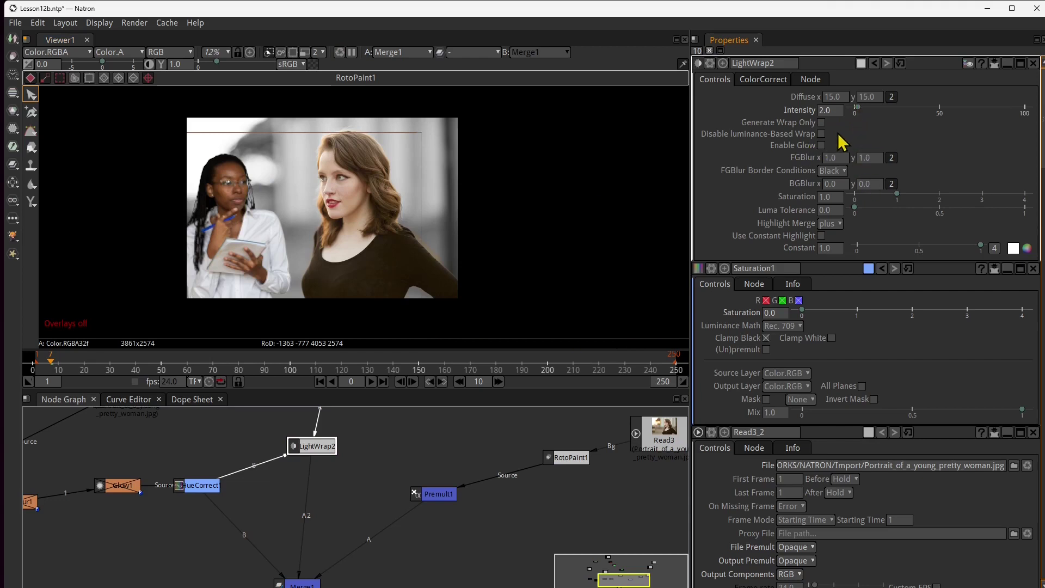
{"action": "left_click", "coordinate": [822, 123]}
{"action": "left_click", "coordinate": [822, 123]}
{"action": "left_click", "coordinate": [821, 134]}
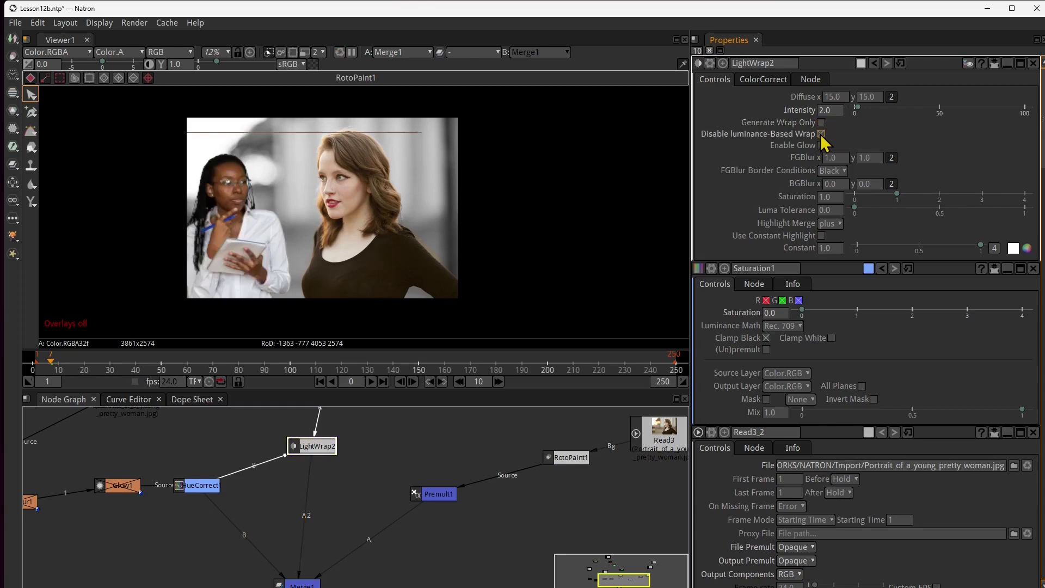
{"action": "left_click", "coordinate": [820, 145]}
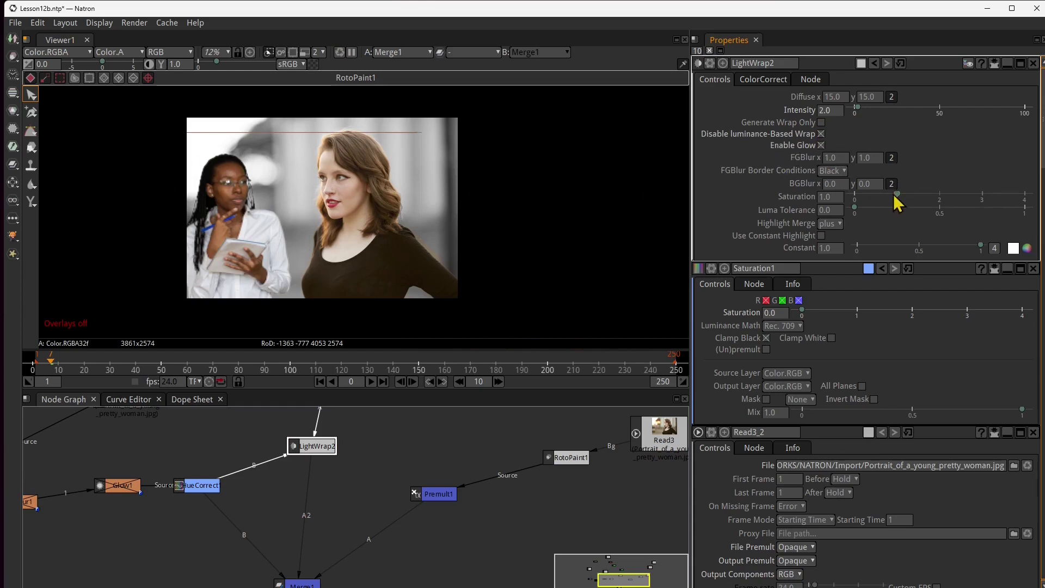
{"action": "left_click_drag", "start_coordinate": [897, 194], "coordinate": [973, 203]}
{"action": "left_click_drag", "start_coordinate": [862, 209], "coordinate": [955, 213]}
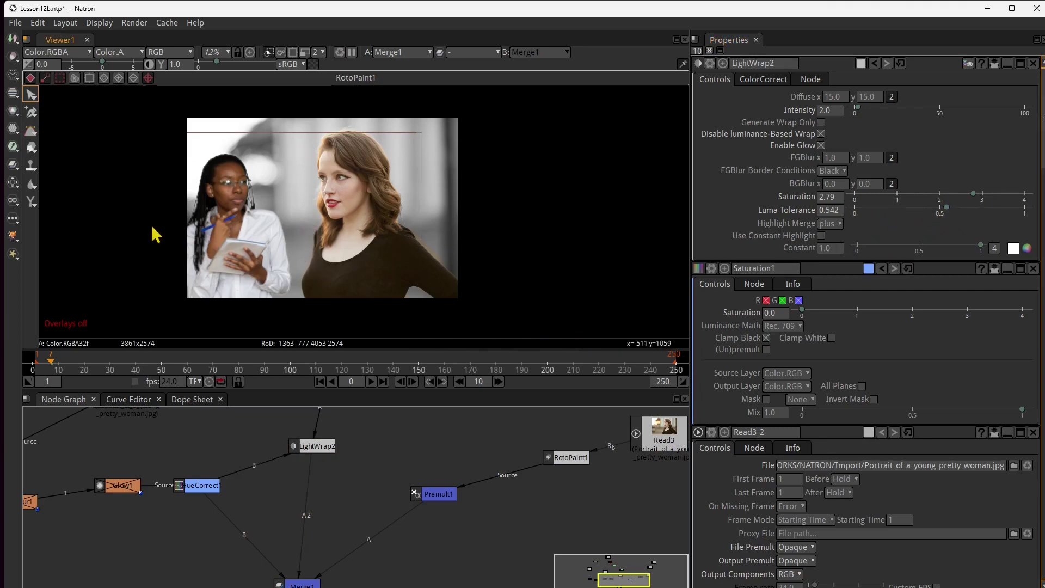
Examine the two-woman composite in the viewer and the full node graph behind it
{"action": "scroll", "coordinate": [336, 461], "scroll_direction": "down", "scroll_amount": 2}
{"action": "left_click_drag", "start_coordinate": [335, 461], "coordinate": [387, 481]}
{"action": "scroll", "coordinate": [335, 260], "scroll_direction": "down", "scroll_amount": 2}
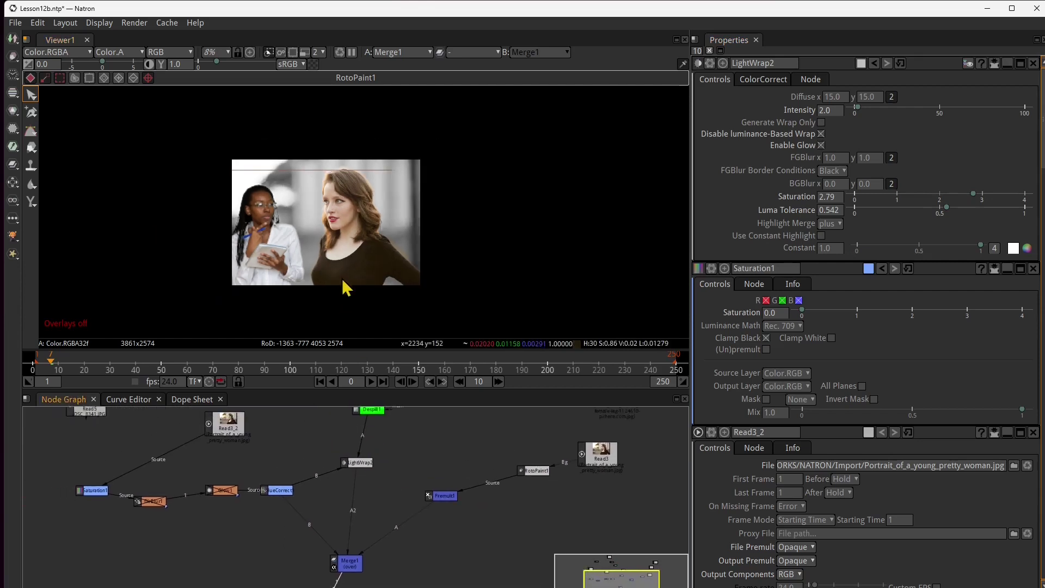
{"action": "scroll", "coordinate": [344, 283], "scroll_direction": "up", "scroll_amount": 1}
{"action": "left_click_drag", "start_coordinate": [359, 285], "coordinate": [392, 286]}
{"action": "scroll", "coordinate": [348, 486], "scroll_direction": "up", "scroll_amount": 1}
{"action": "scroll", "coordinate": [361, 492], "scroll_direction": "down", "scroll_amount": 3}
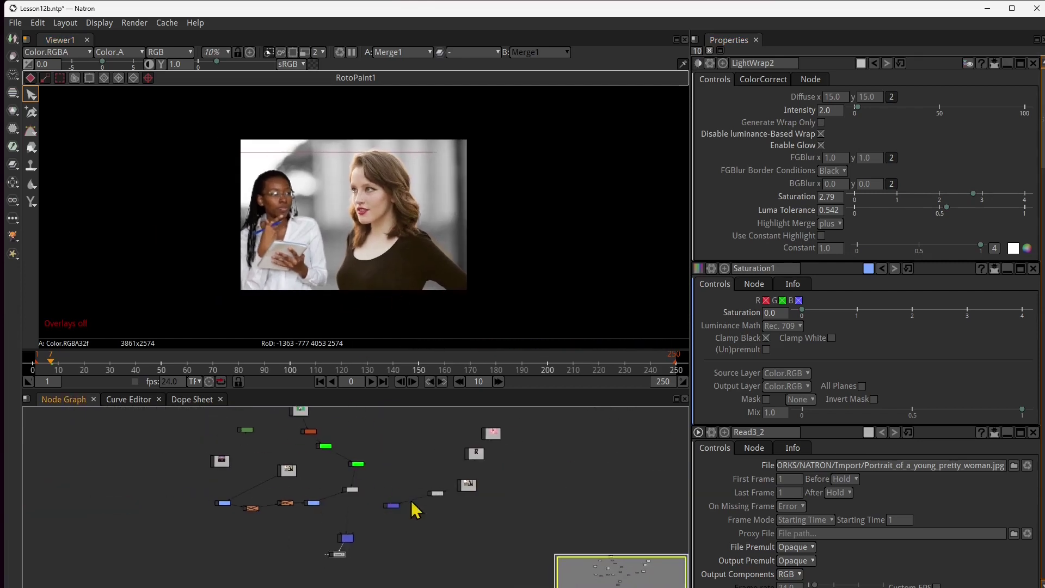
{"action": "scroll", "coordinate": [371, 496], "scroll_direction": "up", "scroll_amount": 2}
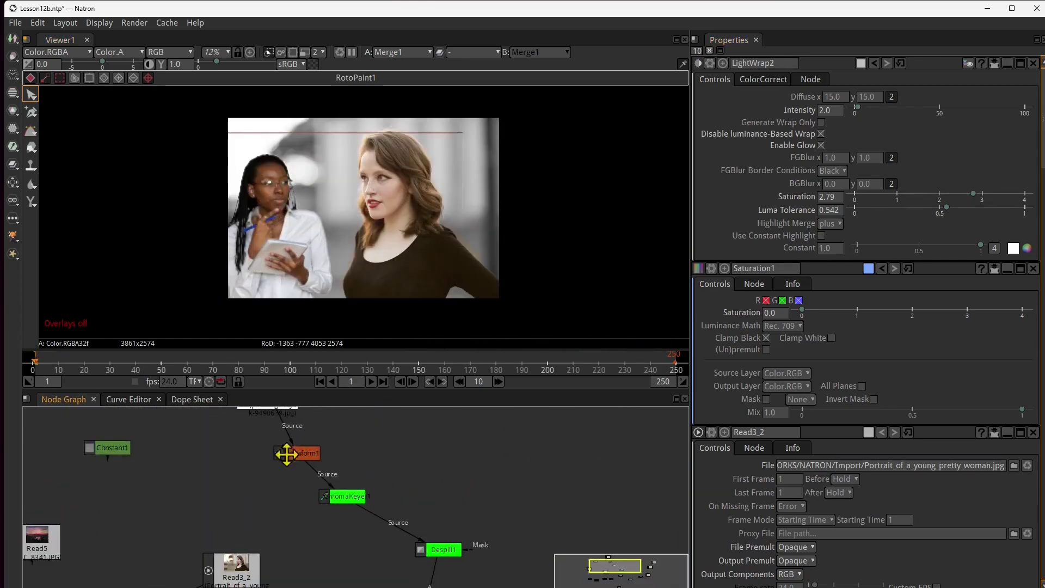
Try inserting a Blur node with Size 6.0 between the green-screen Read1 and Transform1
{"action": "left_click_drag", "start_coordinate": [287, 455], "coordinate": [338, 509]}
{"action": "left_click_drag", "start_coordinate": [332, 447], "coordinate": [294, 436]}
{"action": "left_click_drag", "start_coordinate": [318, 473], "coordinate": [330, 477]}
{"action": "left_click_drag", "start_coordinate": [297, 437], "coordinate": [301, 439]}
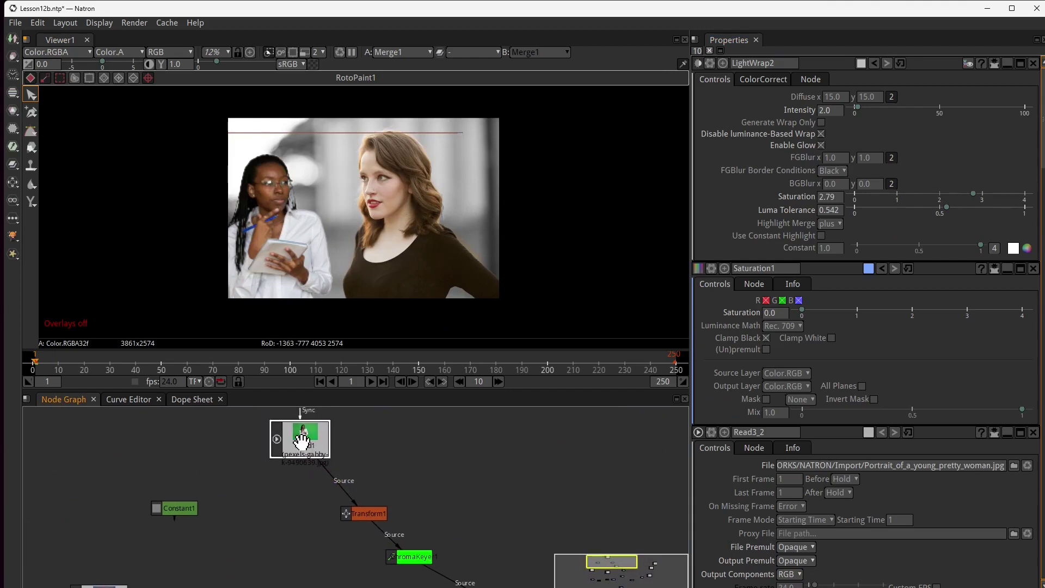
{"action": "left_click", "coordinate": [12, 134]}
{"action": "left_click", "coordinate": [54, 140]}
{"action": "left_click_drag", "start_coordinate": [300, 435], "coordinate": [230, 425]}
{"action": "left_click_drag", "start_coordinate": [300, 478], "coordinate": [295, 470]}
{"action": "mouse_move", "coordinate": [812, 105]}
{"action": "left_mouse_down"}
{"action": "mouse_move", "coordinate": [822, 103]}
{"action": "mouse_move", "coordinate": [801, 106]}
{"action": "mouse_move", "coordinate": [814, 105]}
{"action": "left_mouse_up"}
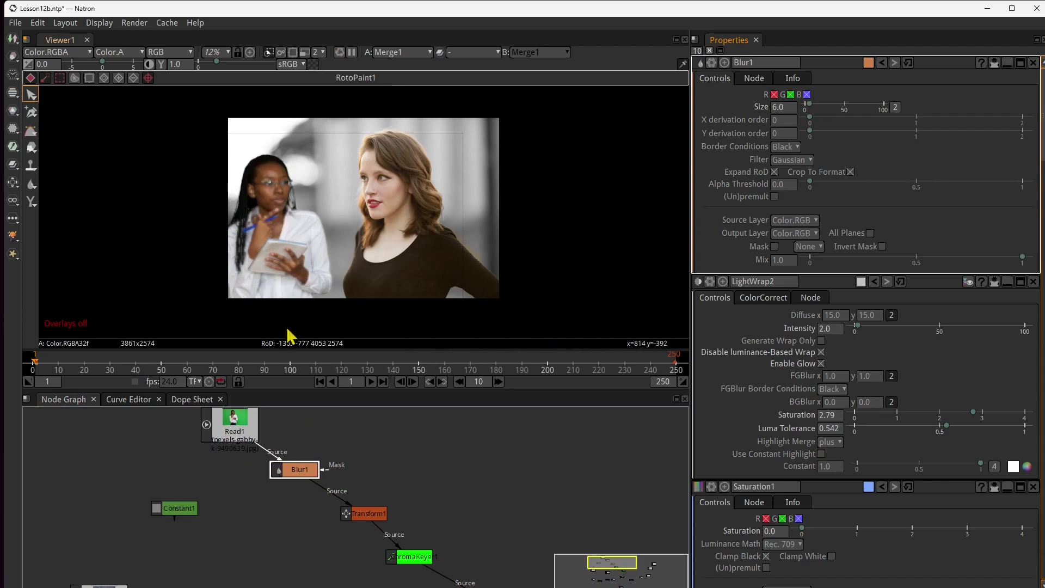
{"action": "scroll", "coordinate": [258, 192], "scroll_direction": "down", "scroll_amount": 1}
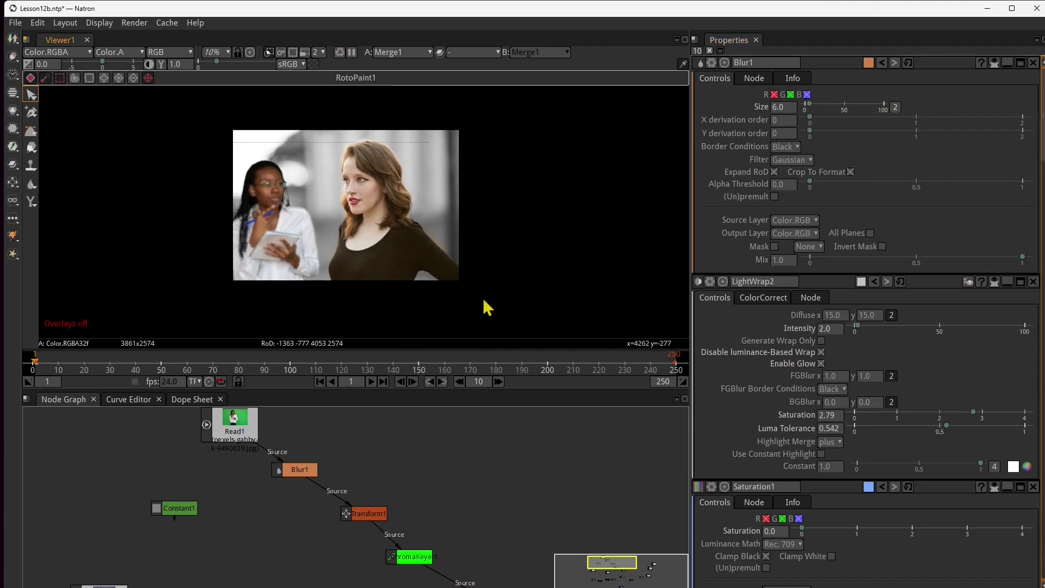
{"action": "scroll", "coordinate": [430, 366], "scroll_direction": "down", "scroll_amount": 1}
{"action": "scroll", "coordinate": [425, 480], "scroll_direction": "down", "scroll_amount": 1}
{"action": "scroll", "coordinate": [440, 498], "scroll_direction": "down", "scroll_amount": 2}
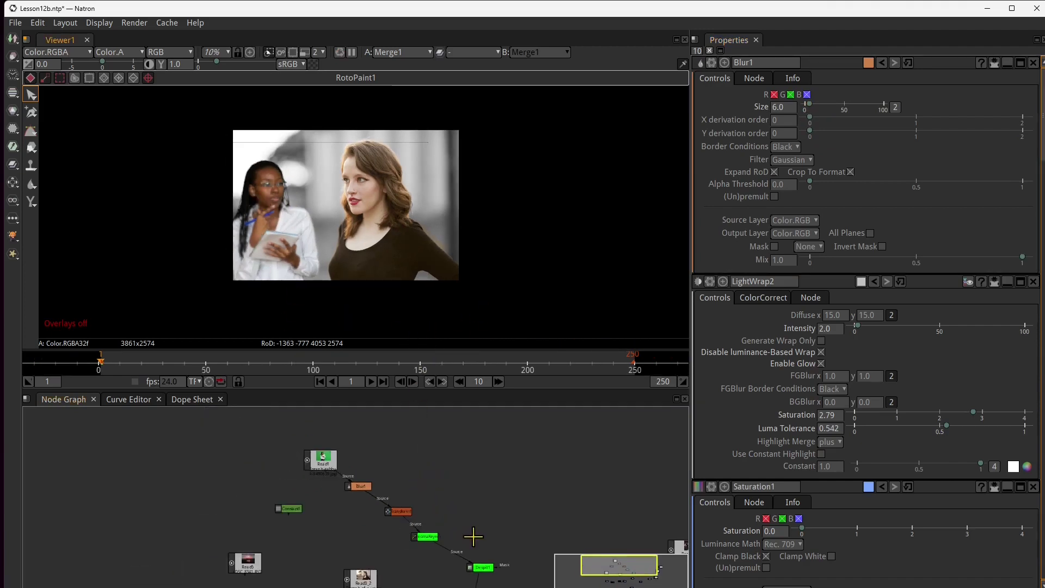
{"action": "left_click_drag", "start_coordinate": [450, 513], "coordinate": [441, 486]}
{"action": "scroll", "coordinate": [423, 507], "scroll_direction": "up", "scroll_amount": 1}
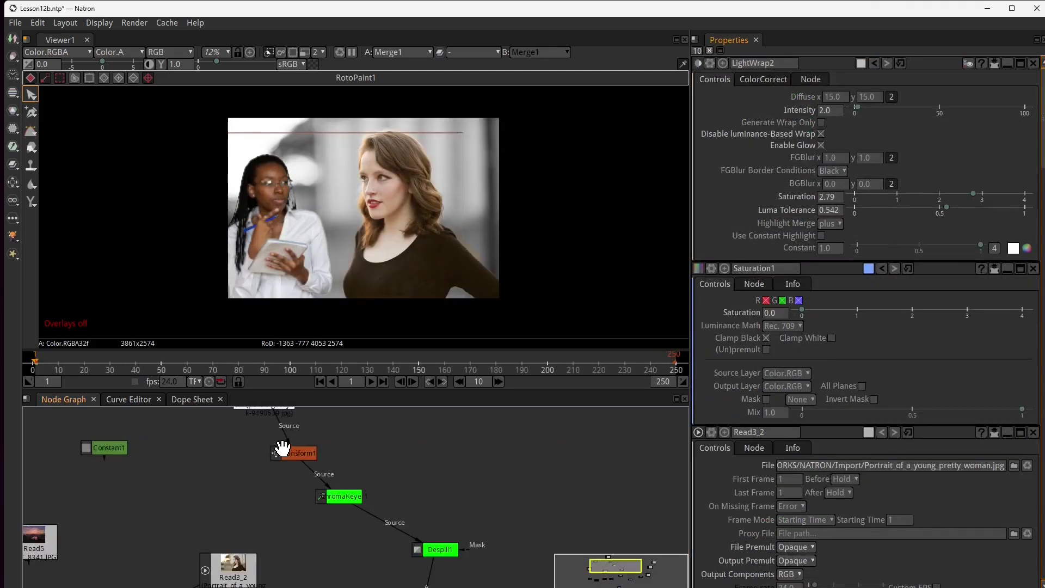
Insert a Blur node between the green-screen Read1 and Transform1, spacing the nodes out, and set its Size to 6.0
{"action": "scroll", "coordinate": [280, 443], "scroll_direction": "up", "scroll_amount": 2}
{"action": "left_click_drag", "start_coordinate": [324, 439], "coordinate": [296, 432]}
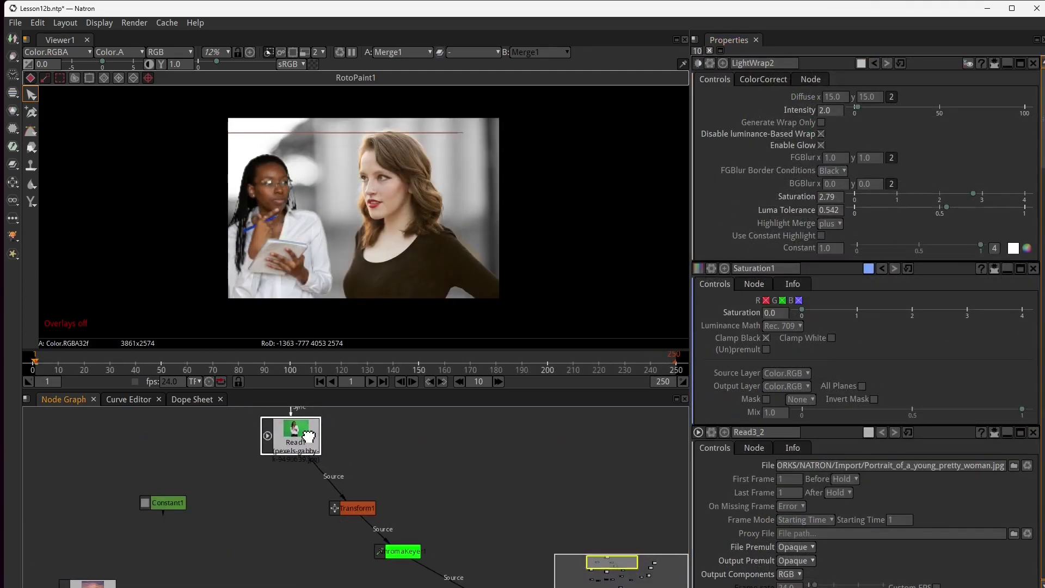
{"action": "left_click_drag", "start_coordinate": [325, 475], "coordinate": [331, 477]}
{"action": "left_click_drag", "start_coordinate": [296, 440], "coordinate": [300, 441]}
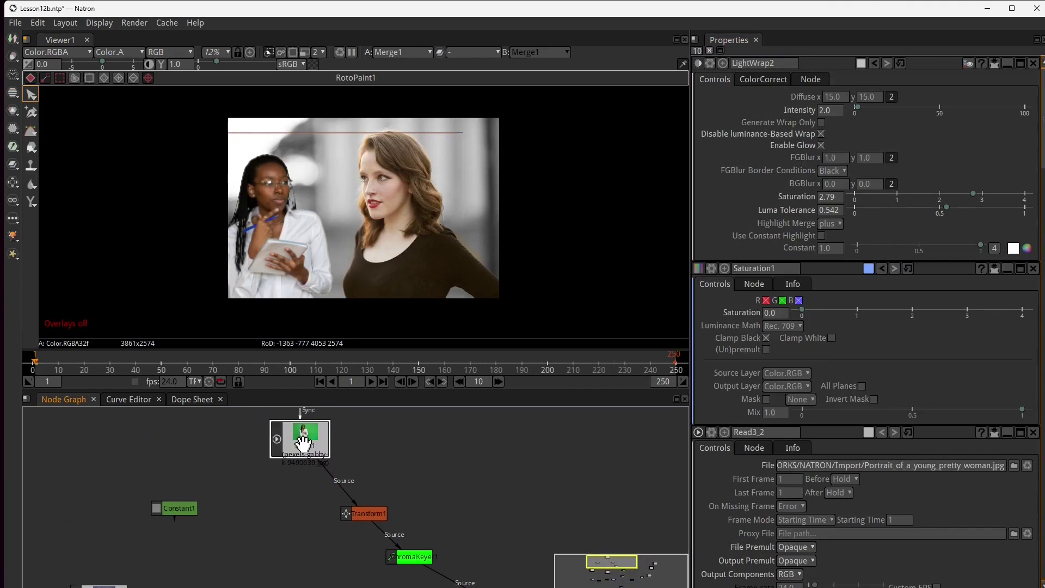
{"action": "left_click", "coordinate": [13, 131]}
{"action": "left_click", "coordinate": [44, 151]}
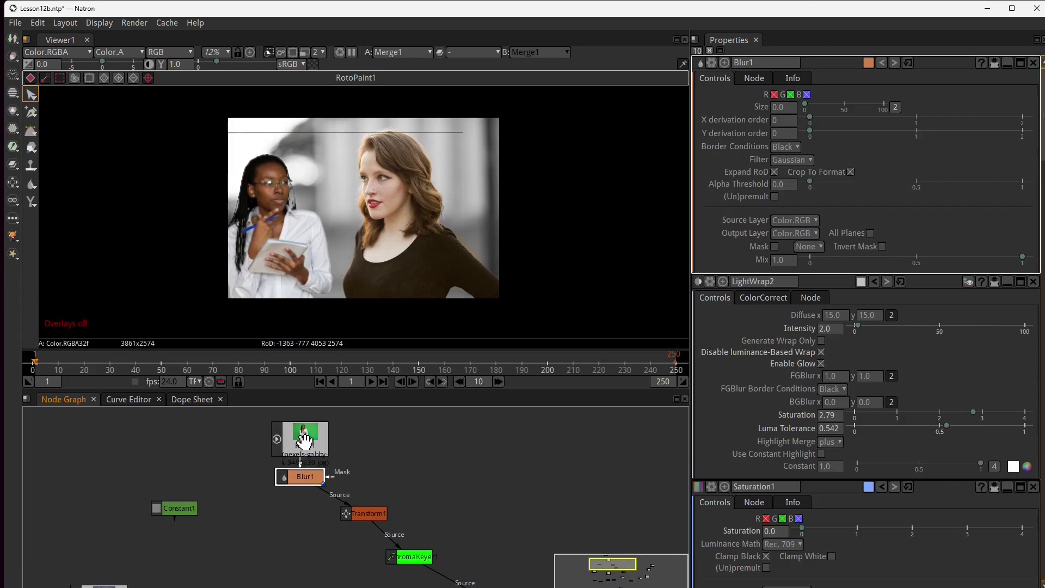
{"action": "left_click_drag", "start_coordinate": [304, 440], "coordinate": [234, 424]}
{"action": "left_click_drag", "start_coordinate": [306, 483], "coordinate": [293, 471]}
{"action": "left_click_drag", "start_coordinate": [297, 468], "coordinate": [306, 474]}
{"action": "left_click_drag", "start_coordinate": [808, 106], "coordinate": [810, 113]}
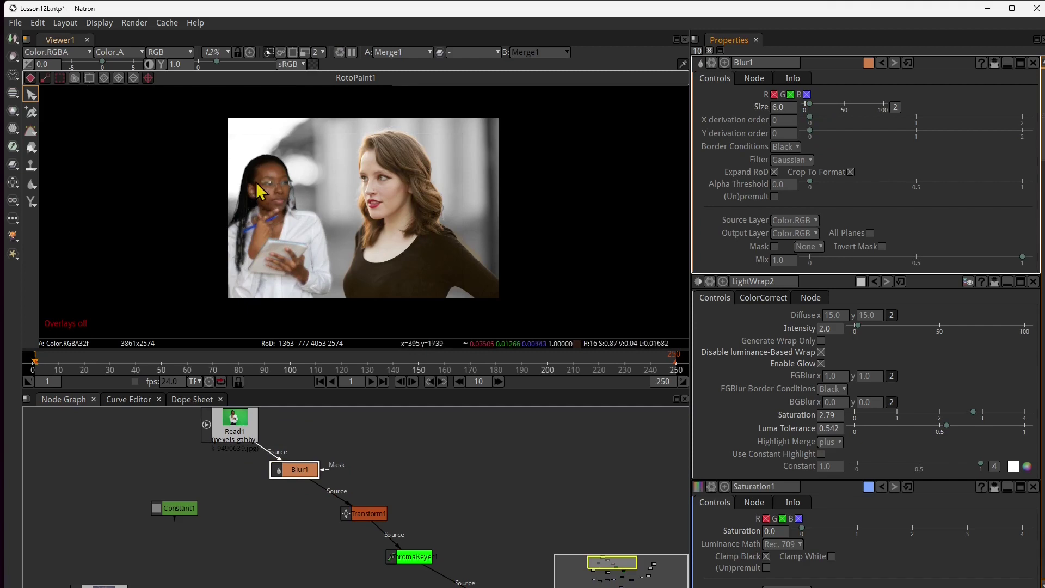
{"action": "scroll", "coordinate": [260, 192], "scroll_direction": "down", "scroll_amount": 1}
{"action": "scroll", "coordinate": [415, 370], "scroll_direction": "down", "scroll_amount": 1}
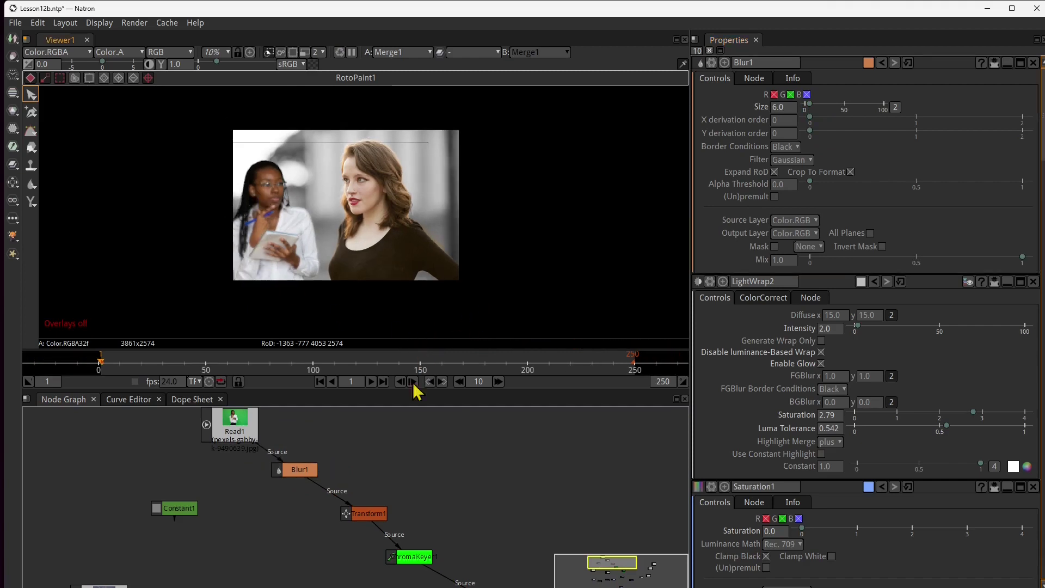
{"action": "scroll", "coordinate": [426, 475], "scroll_direction": "down", "scroll_amount": 1}
{"action": "scroll", "coordinate": [446, 512], "scroll_direction": "down", "scroll_amount": 1}
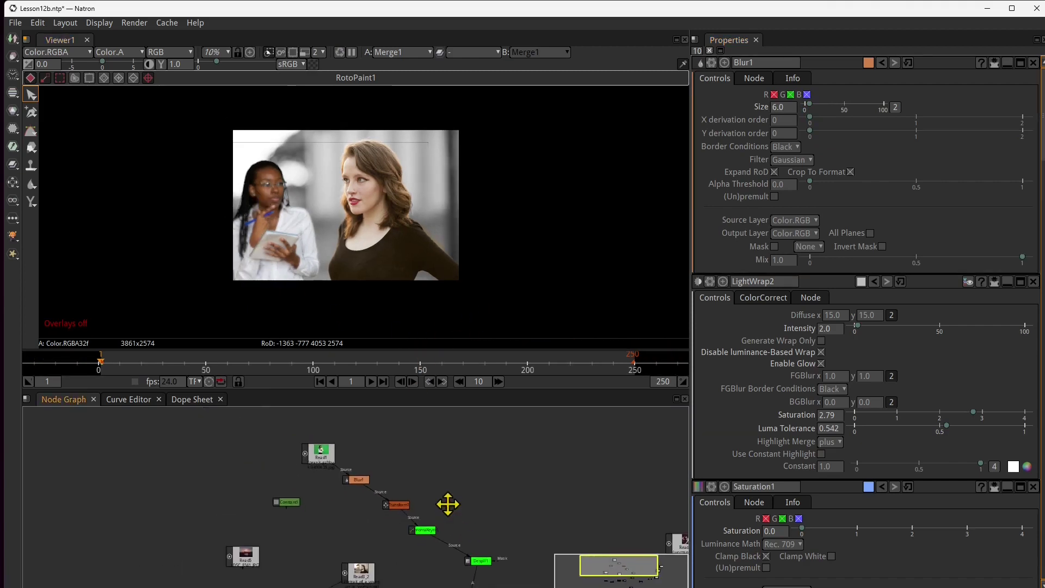
{"action": "scroll", "coordinate": [424, 509], "scroll_direction": "up", "scroll_amount": 1}
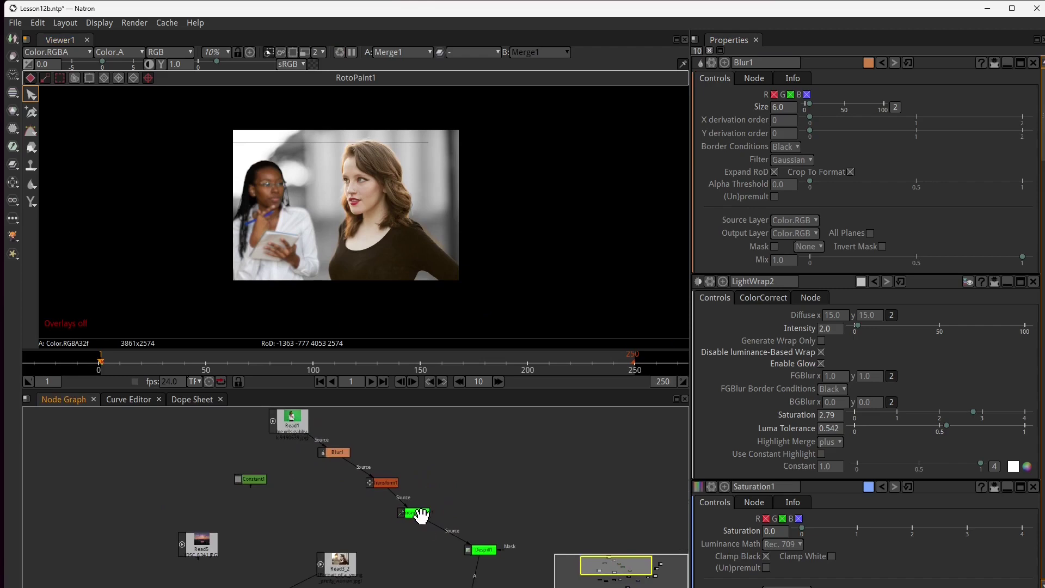